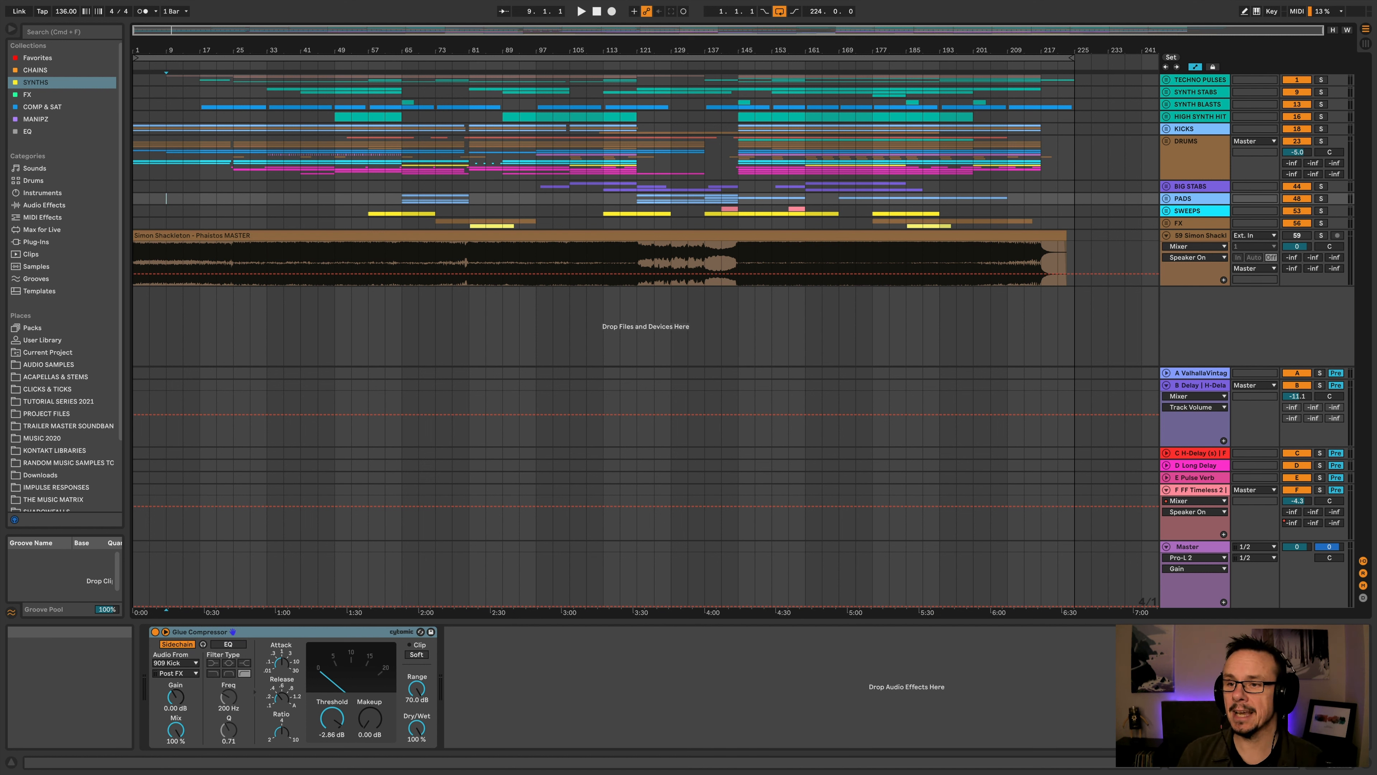
Solo the Phaistos MASTER track, audition it from bar 9 with jumps to further sections, and unsolo it
left_click(1322, 237)
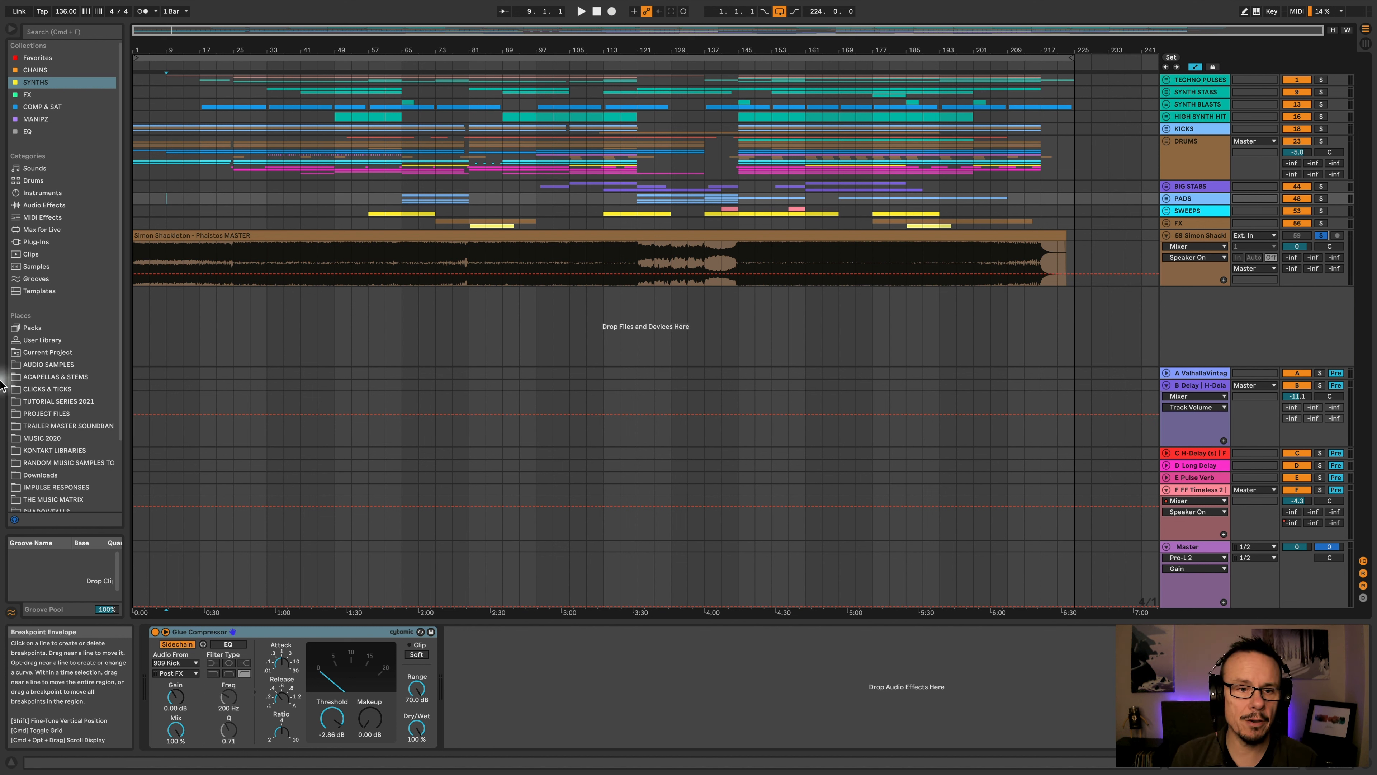
left_click(167, 250)
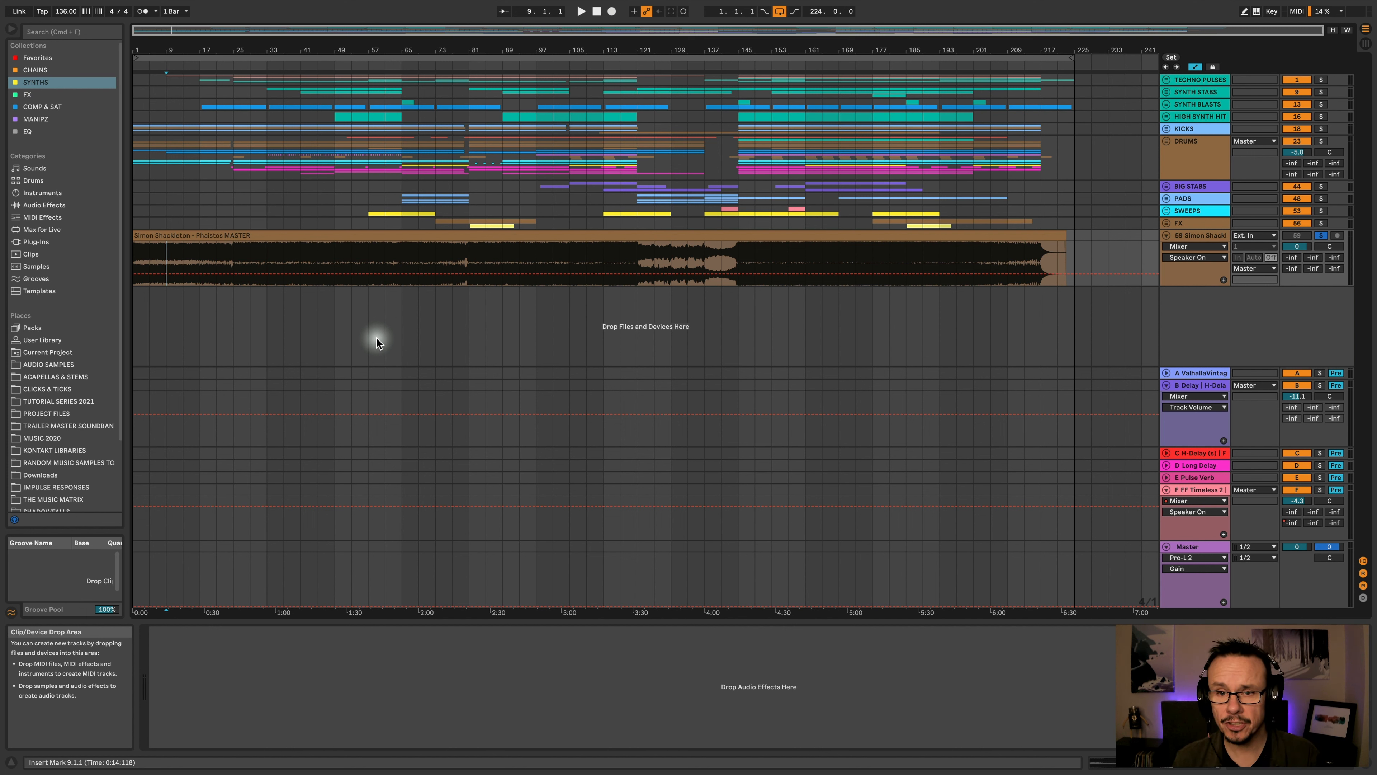
key("space")
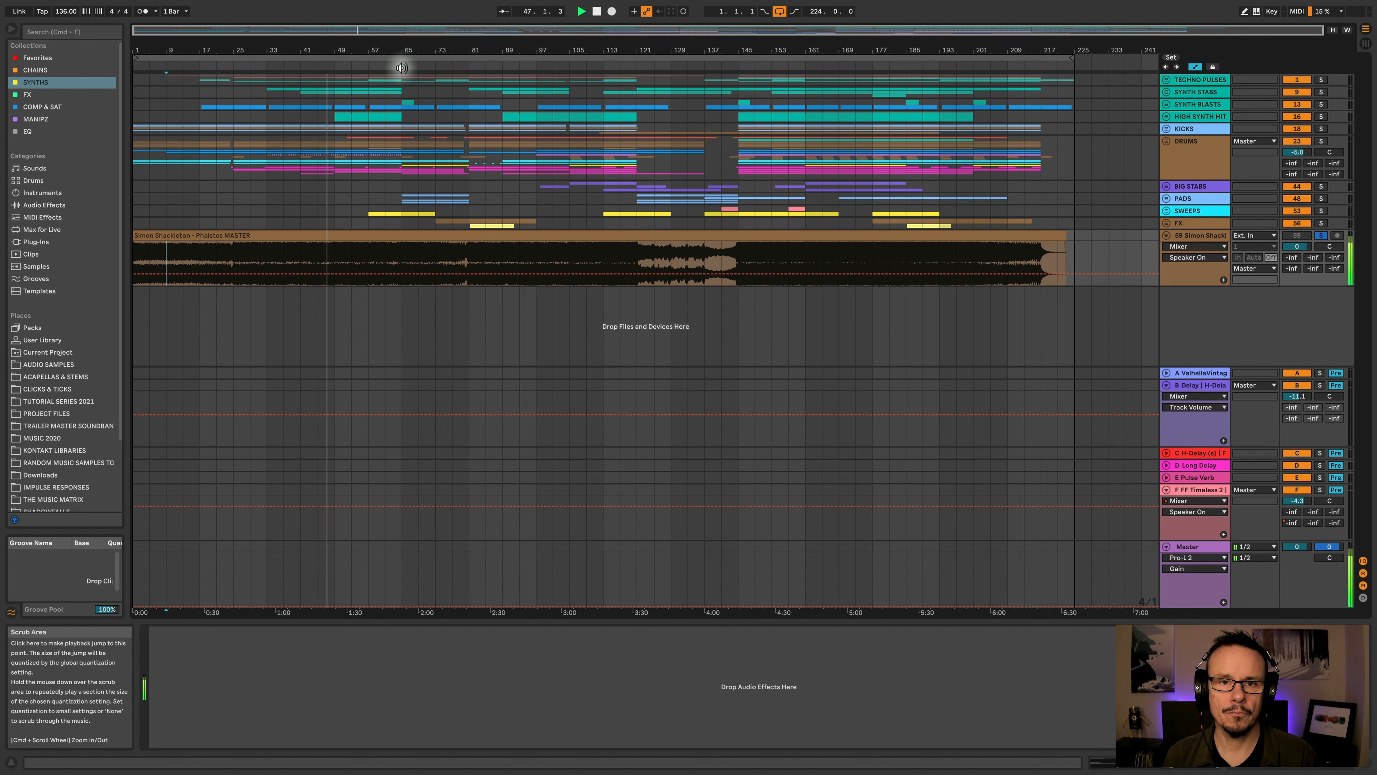
left_click(433, 65)
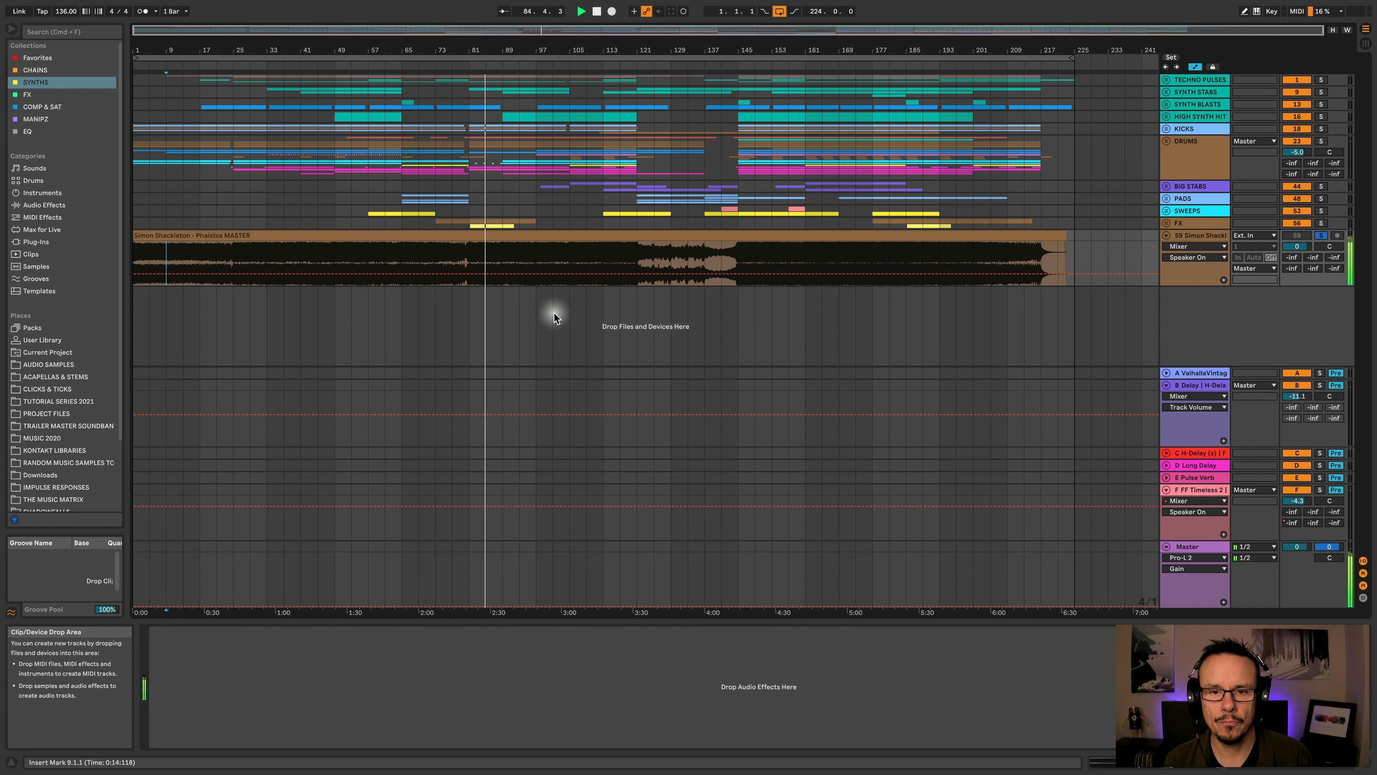
left_click(551, 65)
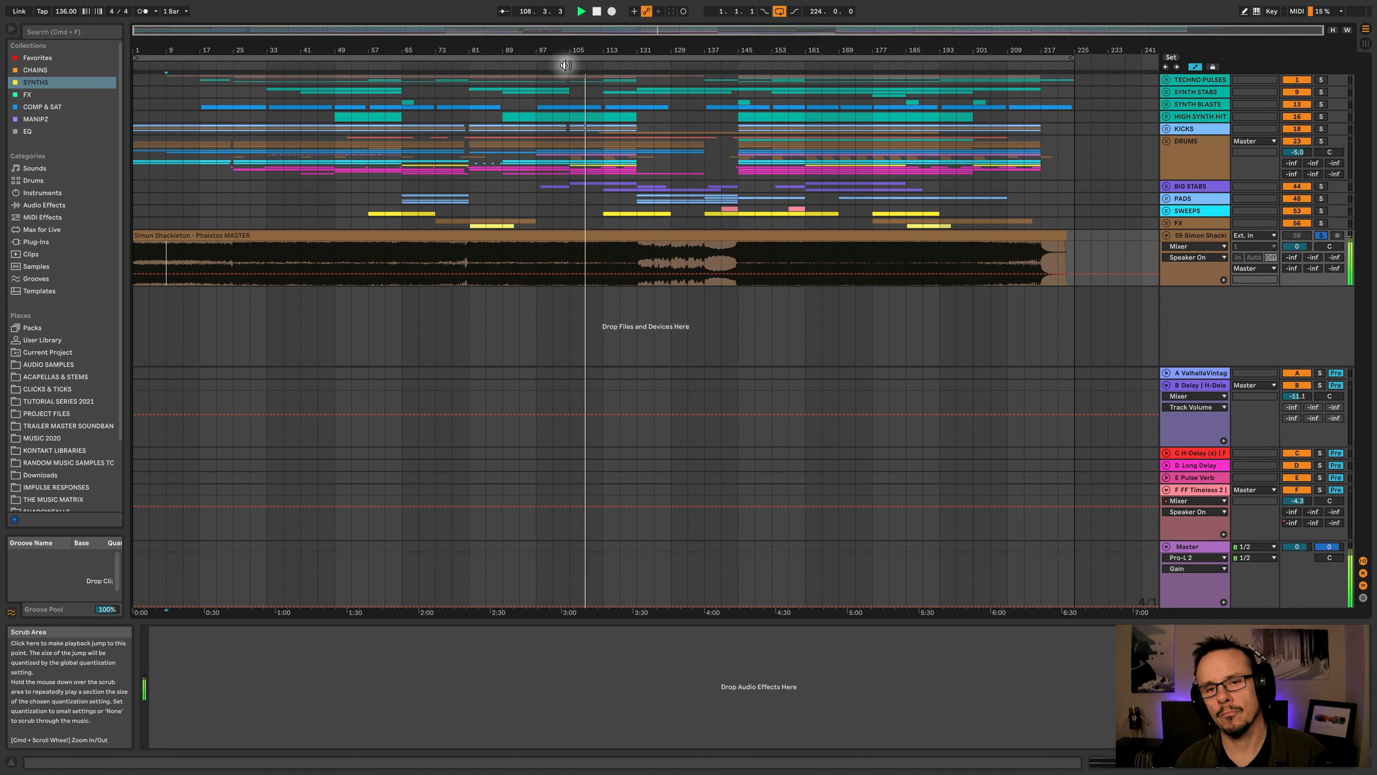
left_click(671, 65)
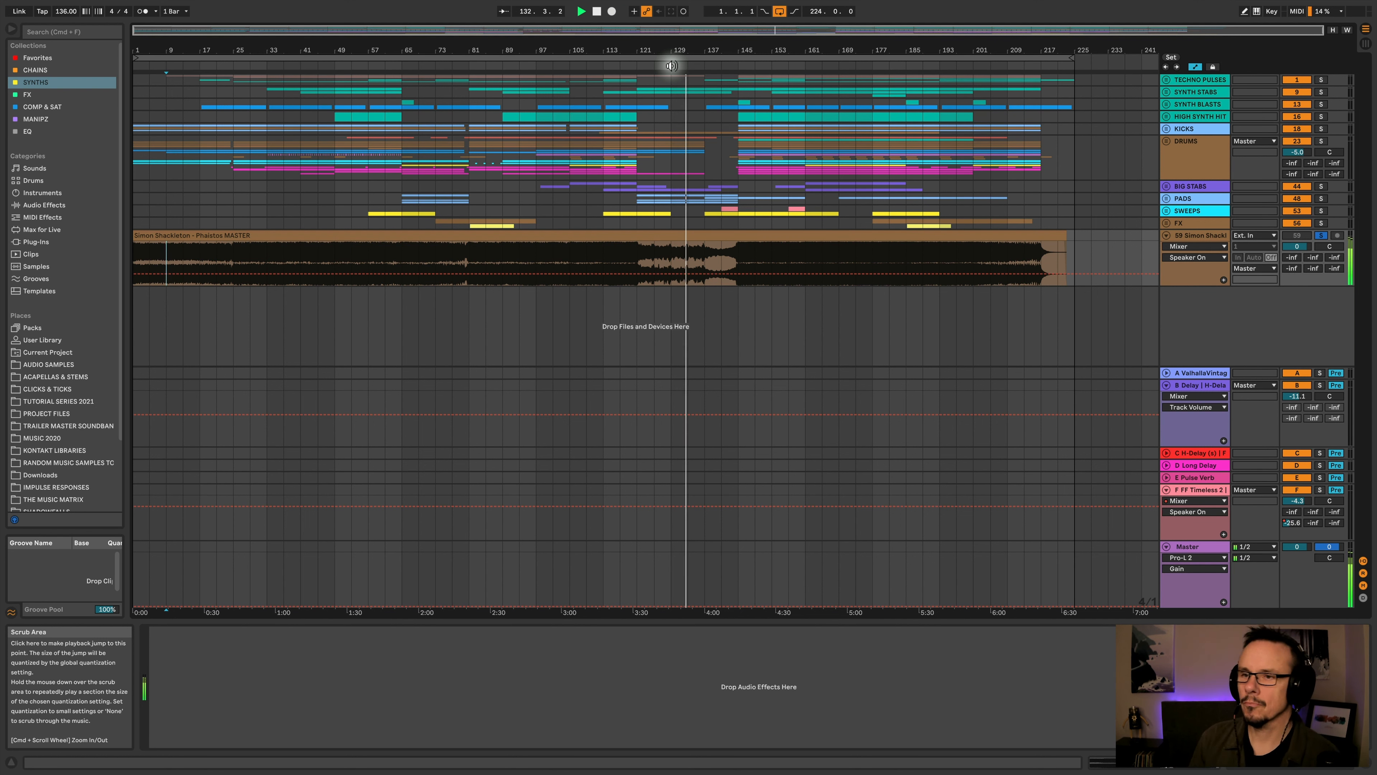
left_click(723, 66)
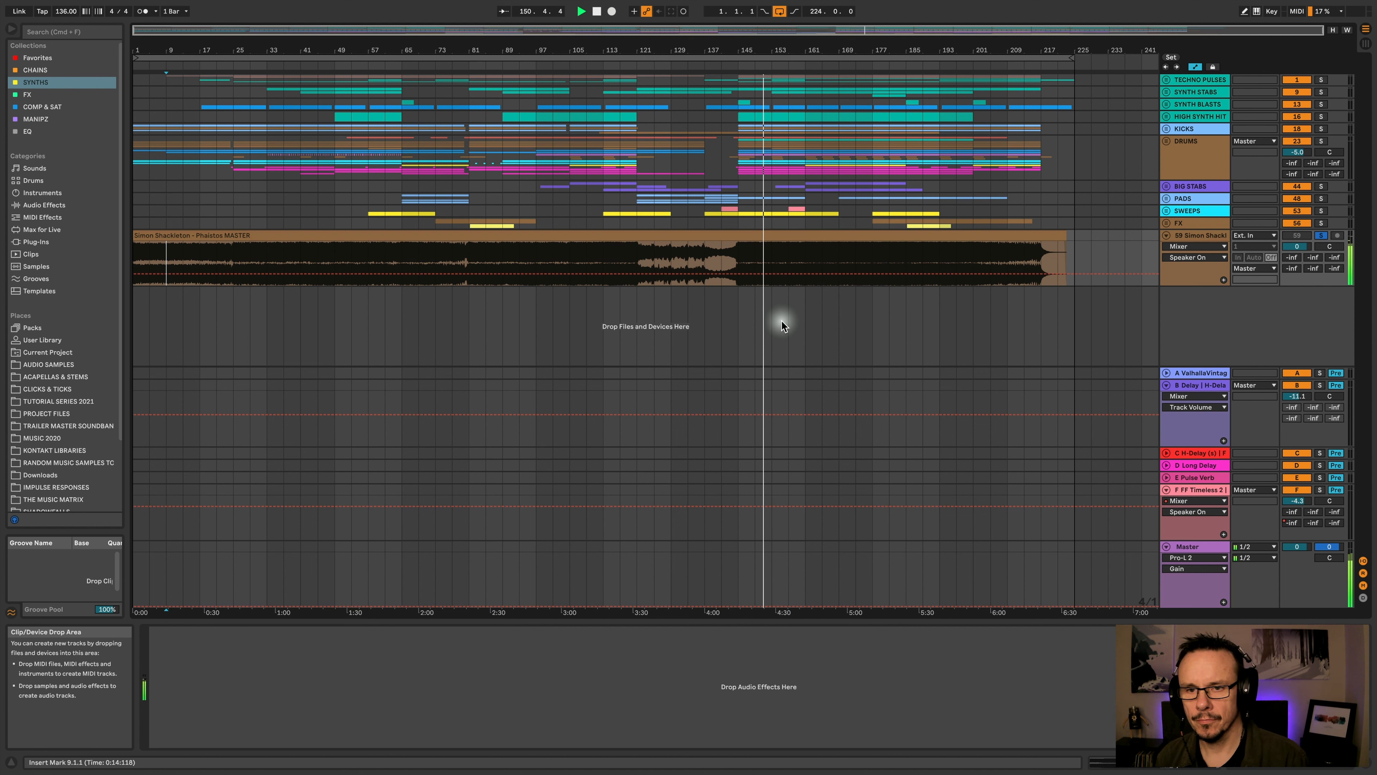
key("space")
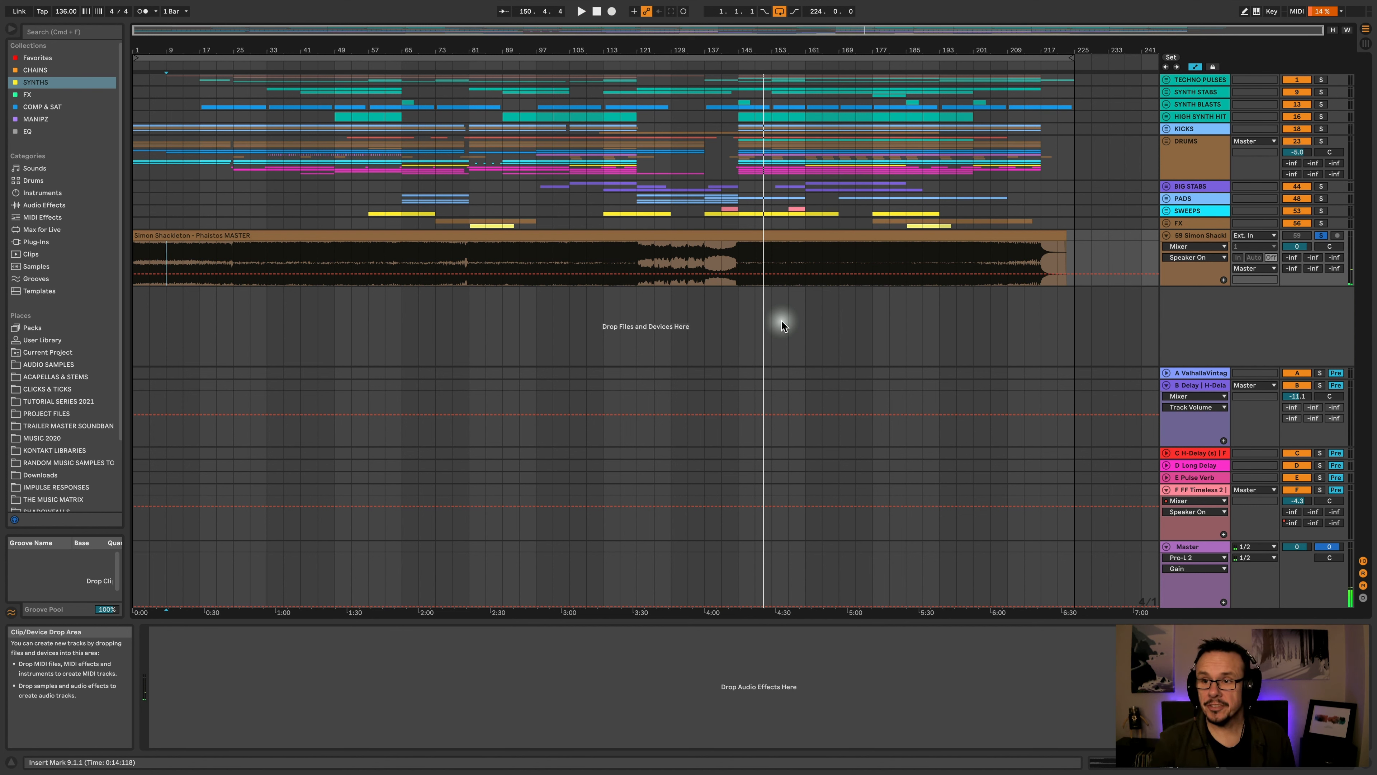
left_click(1321, 235)
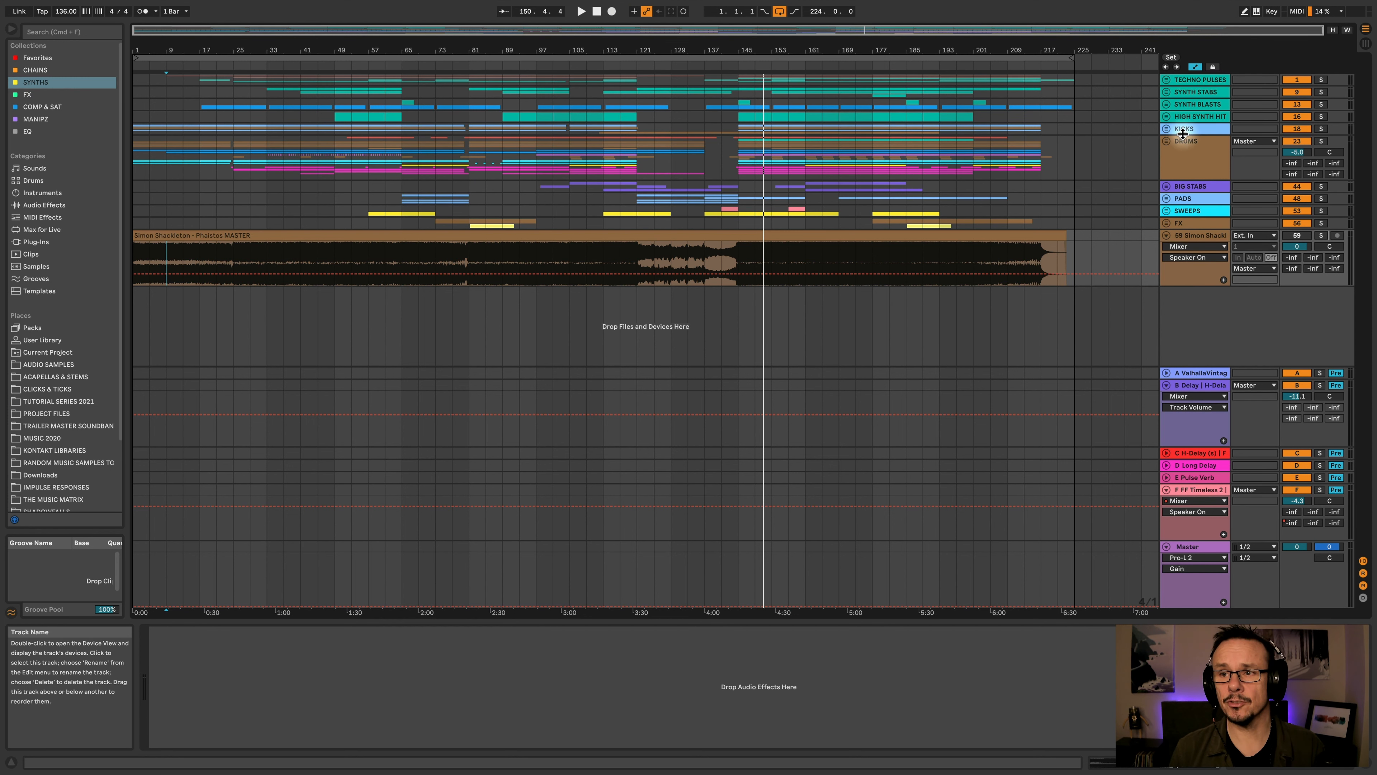
Expand the KICKS group and audition the 909 Kick track soloed from bar 41
left_click(1166, 128)
left_click(1202, 181)
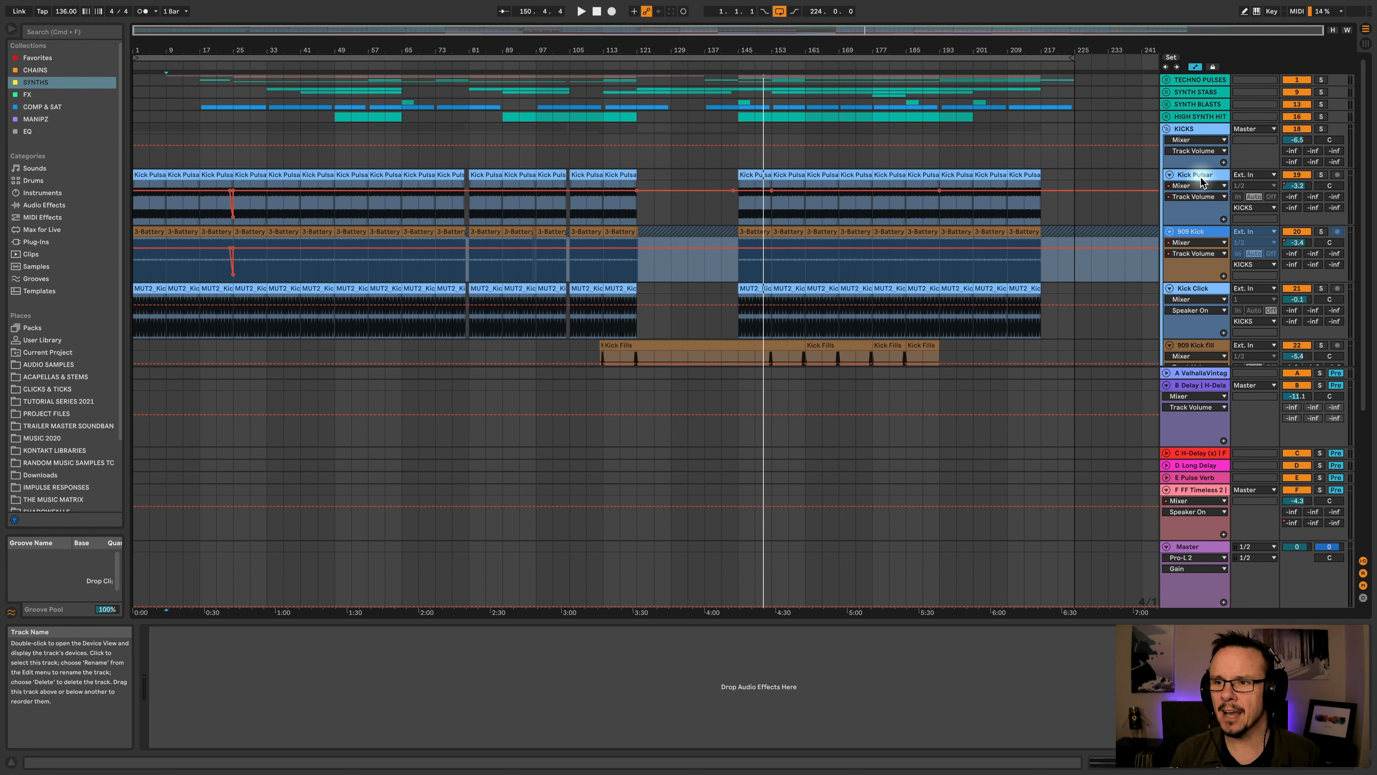
left_click(1321, 231)
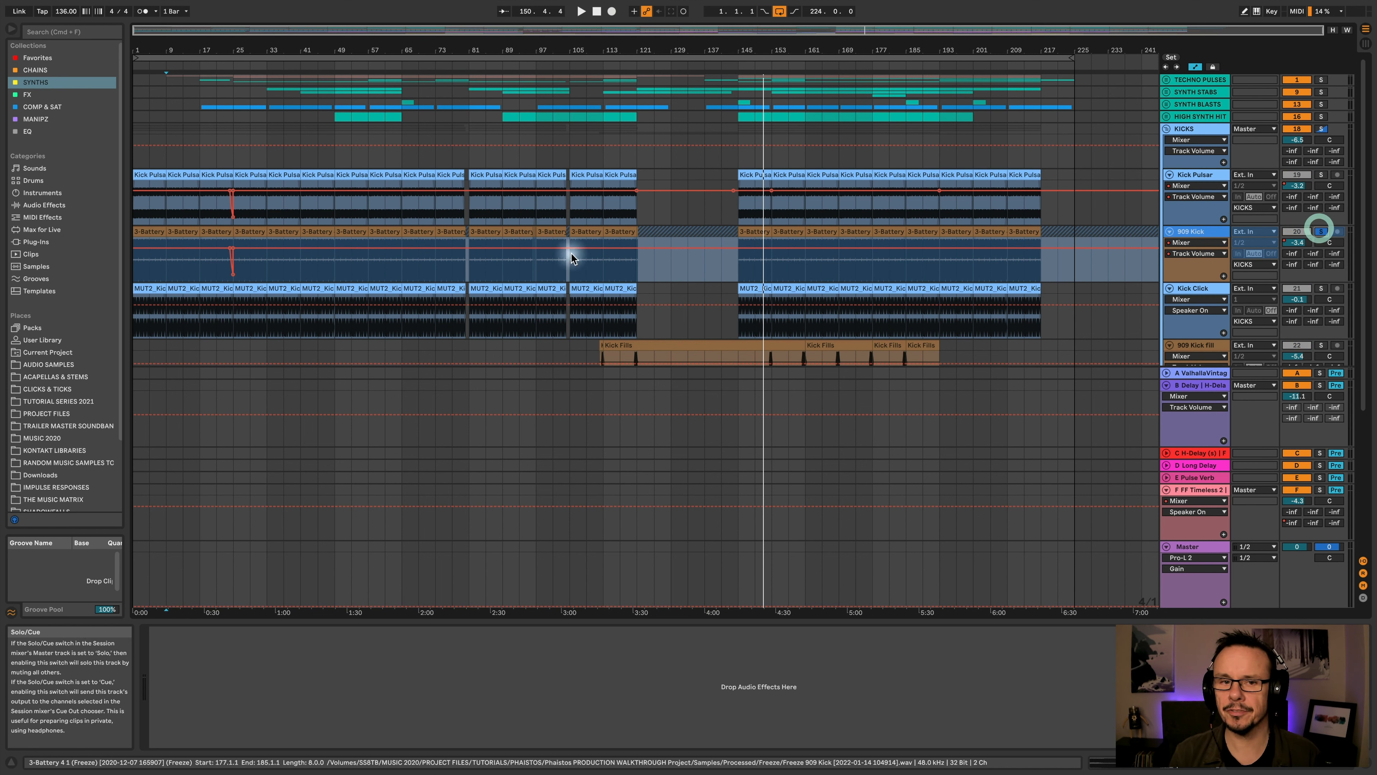
left_click(299, 269)
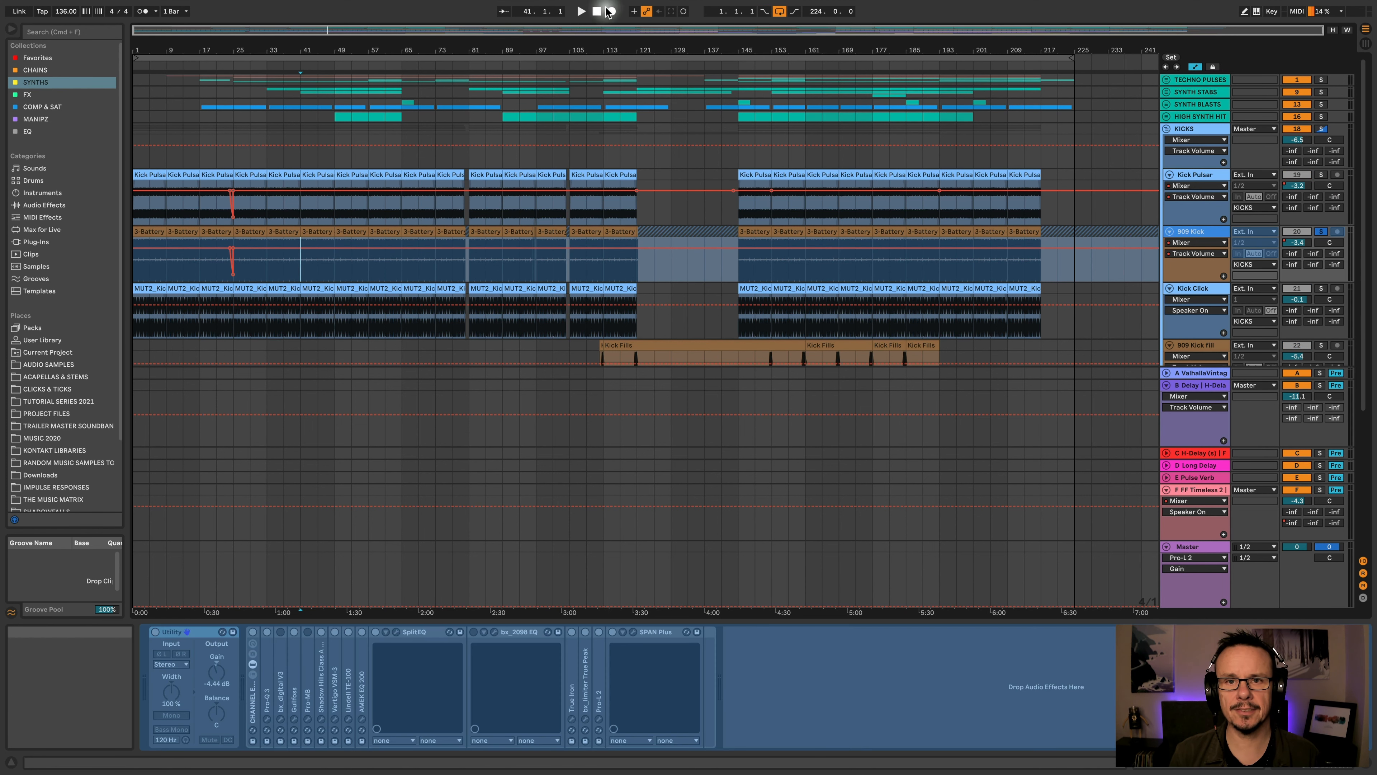
key("space")
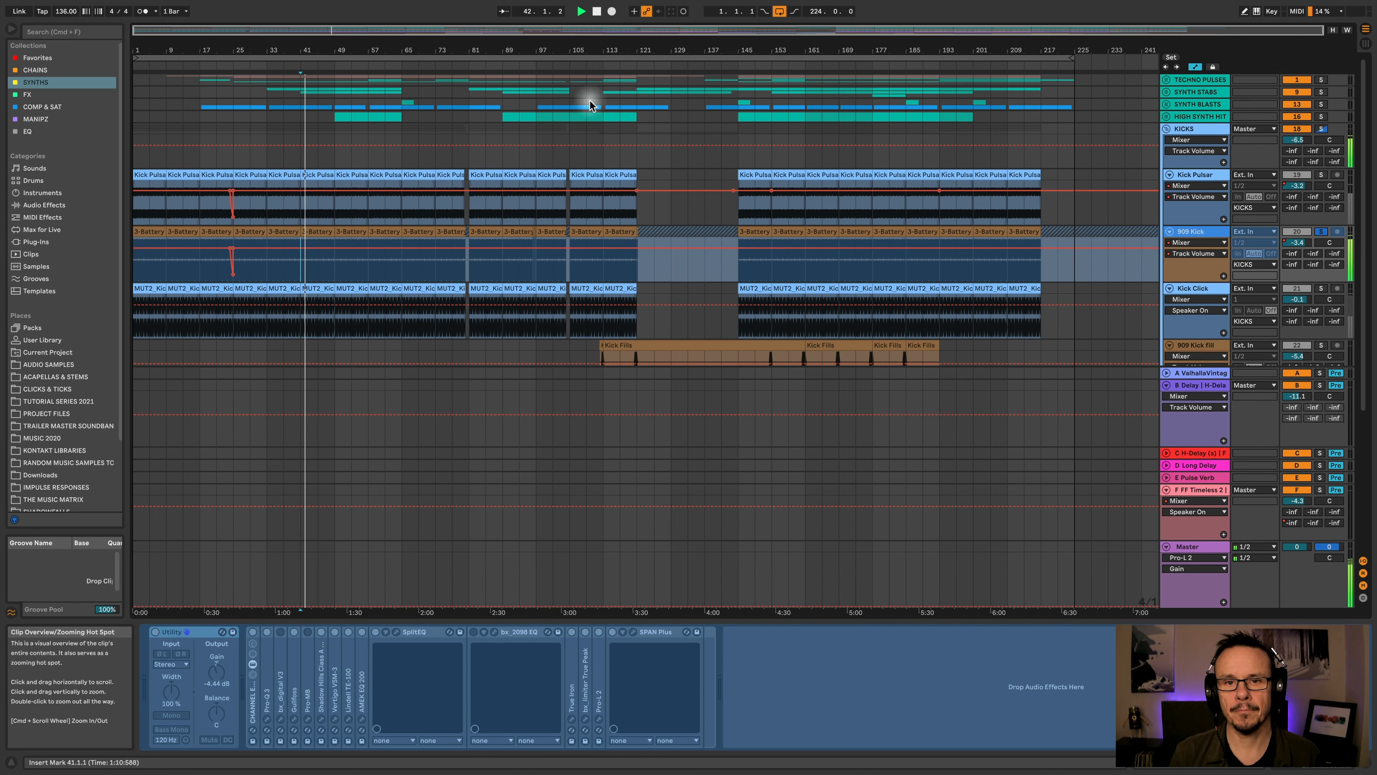
key("space")
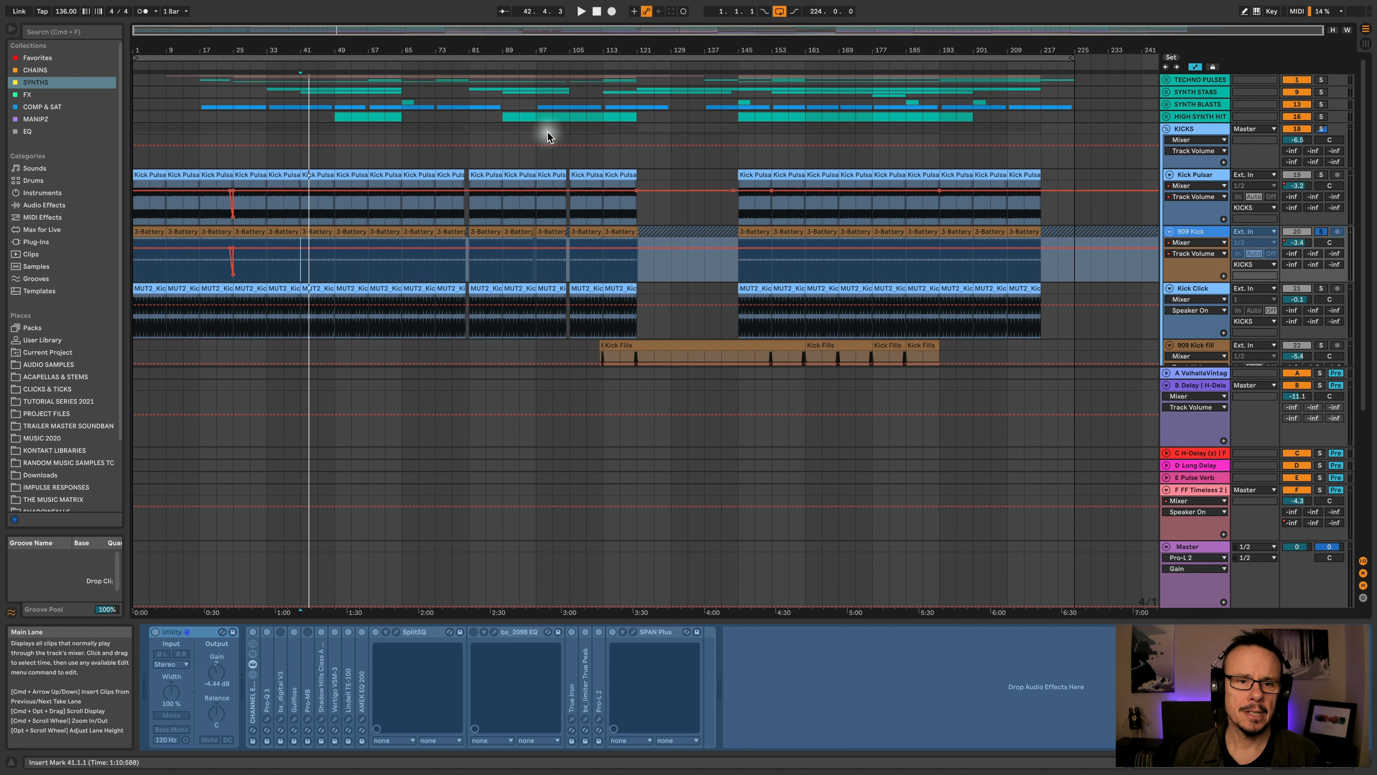
Play the kick from bar 33 while inspecting the device chains of Kick Pulsar, 909 Kick and Kick Click
left_click(267, 161)
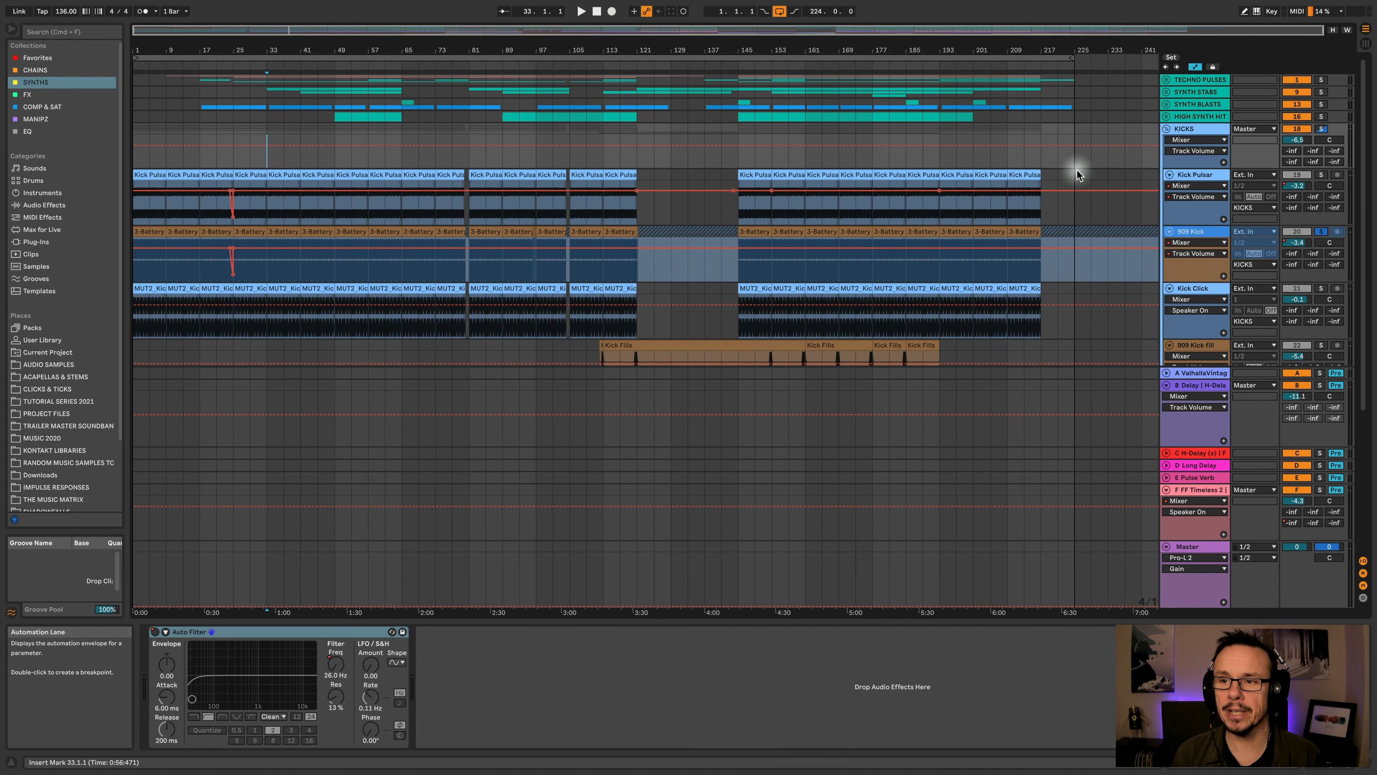
key("space")
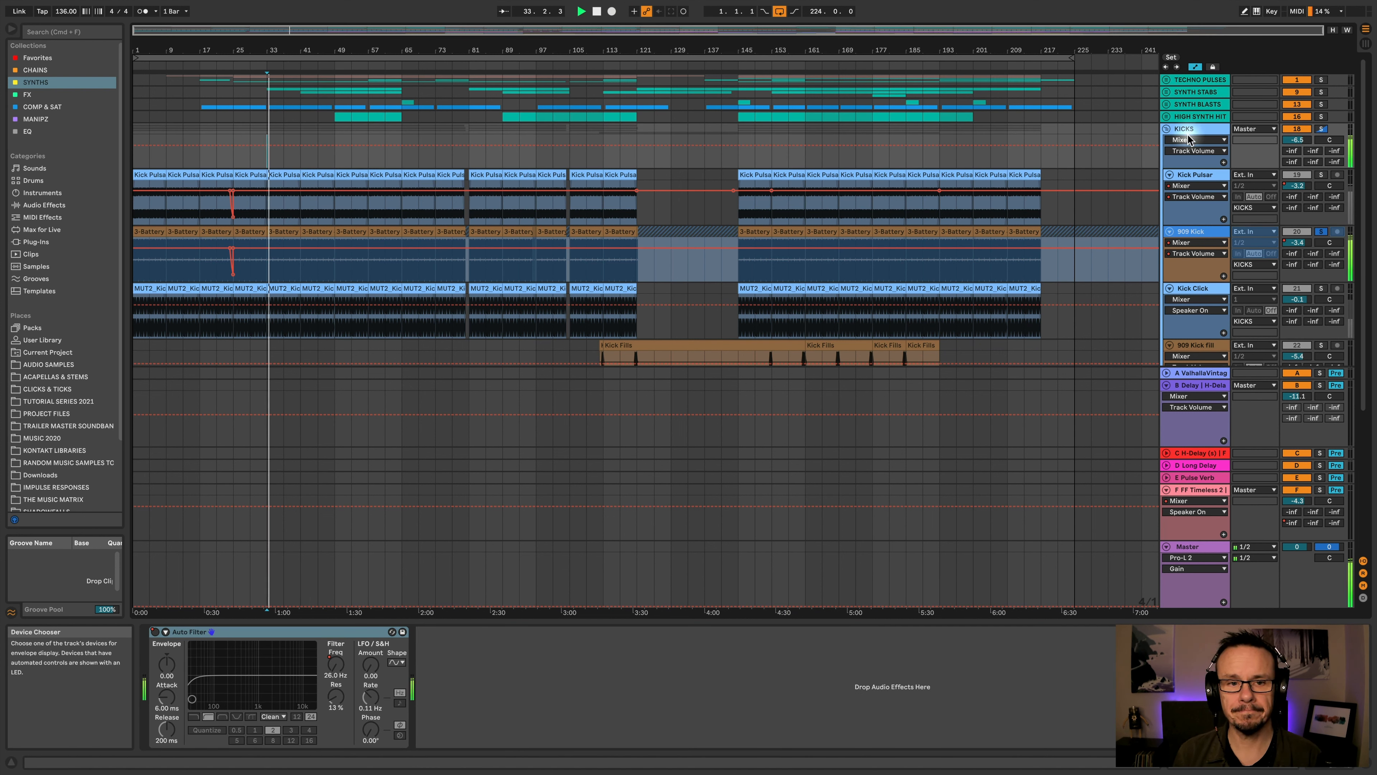
left_click(1188, 174)
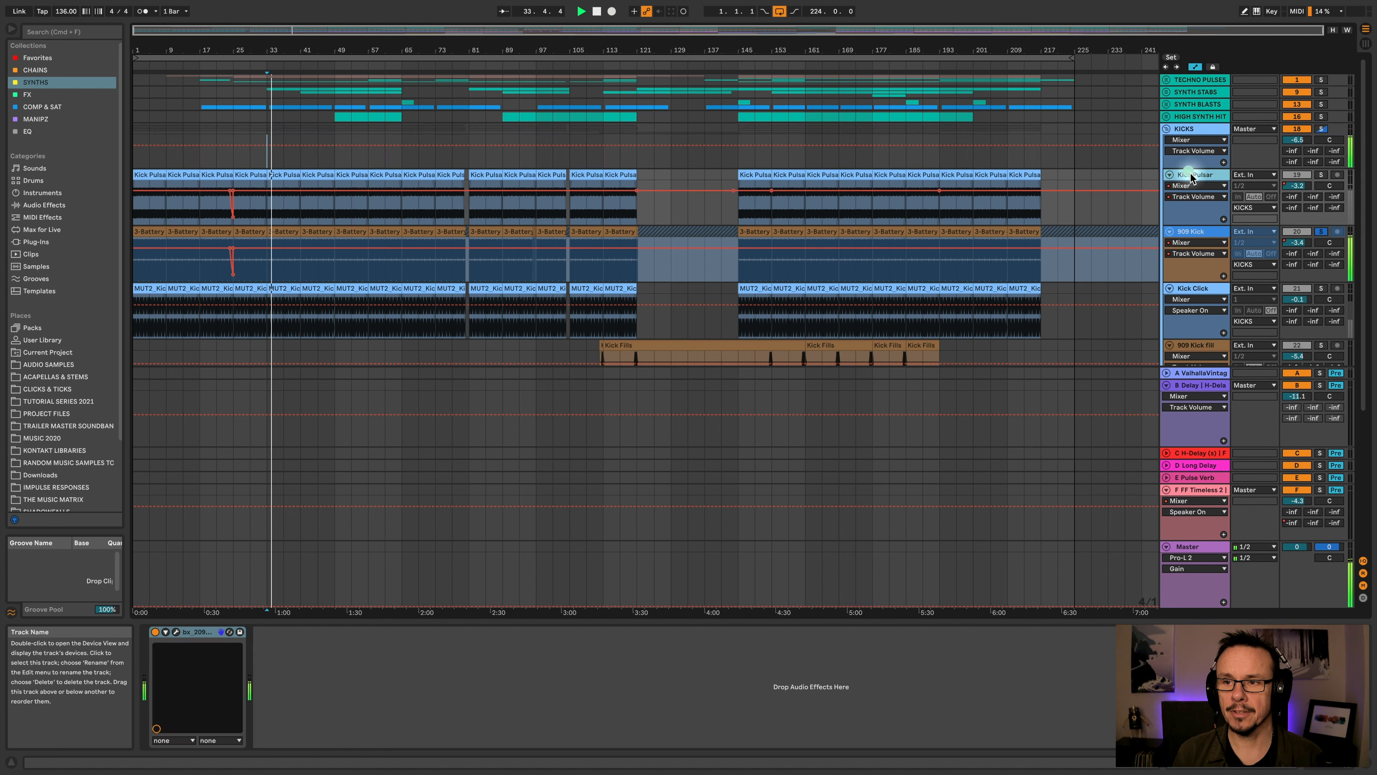
left_click(1203, 230)
left_click(1193, 290)
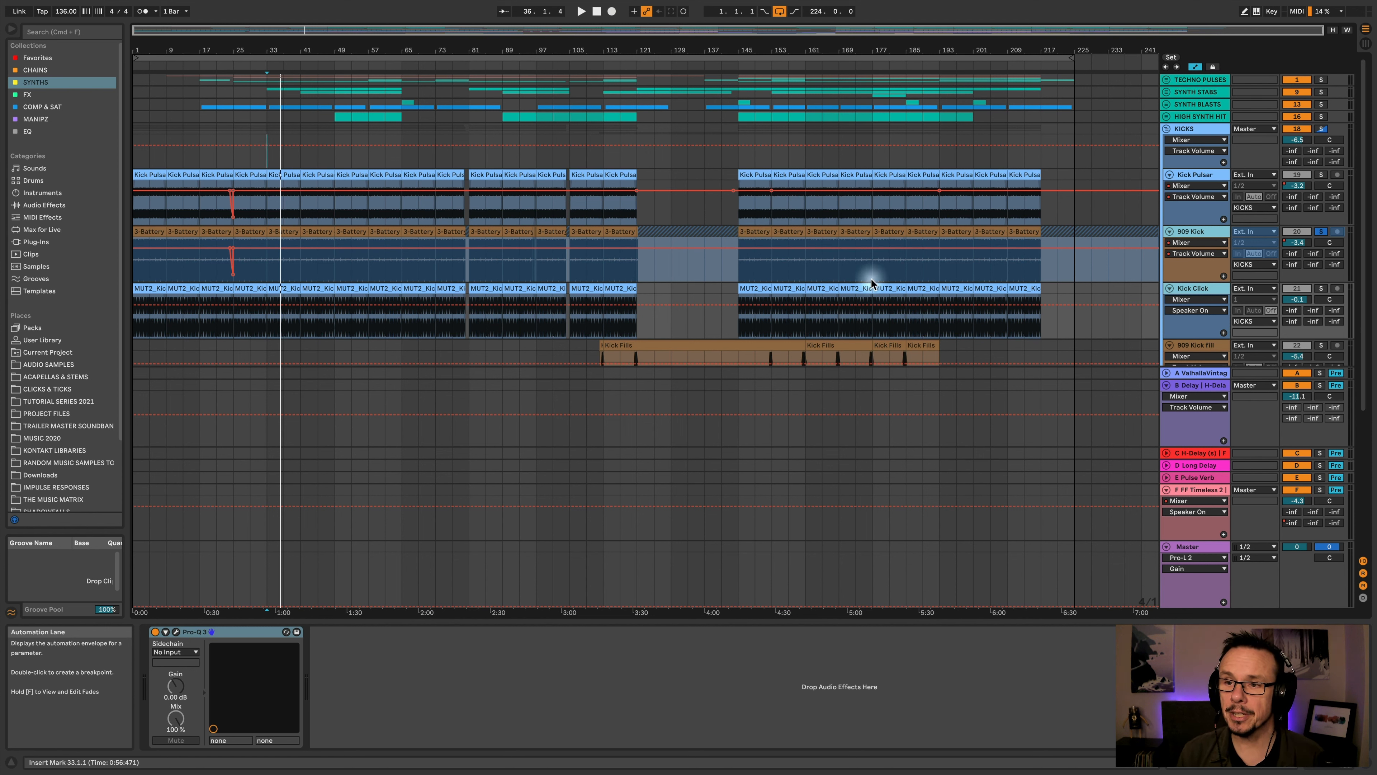
Solo the Kick Click track in place of 909 Kick and audition it from bar 33
left_click(1189, 285)
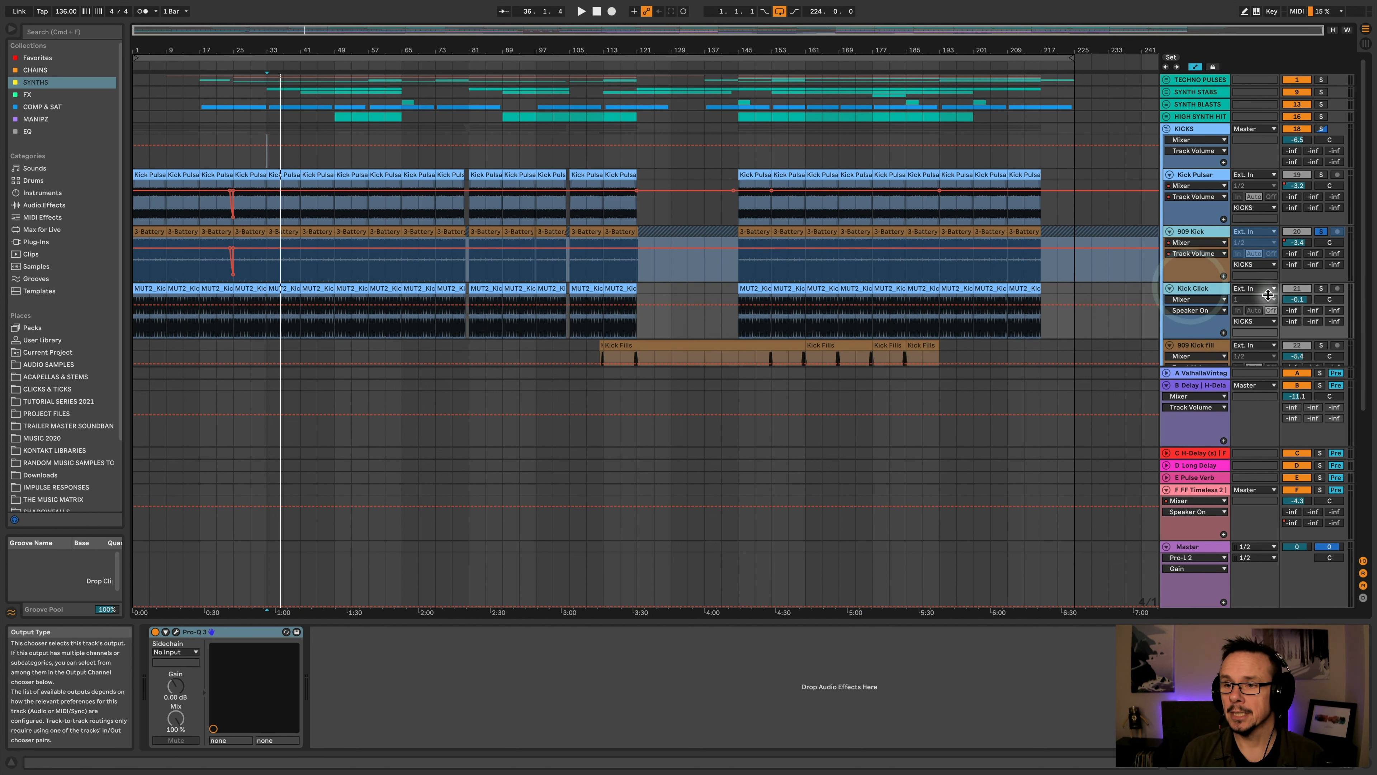
left_click(1193, 232)
left_click(1199, 291)
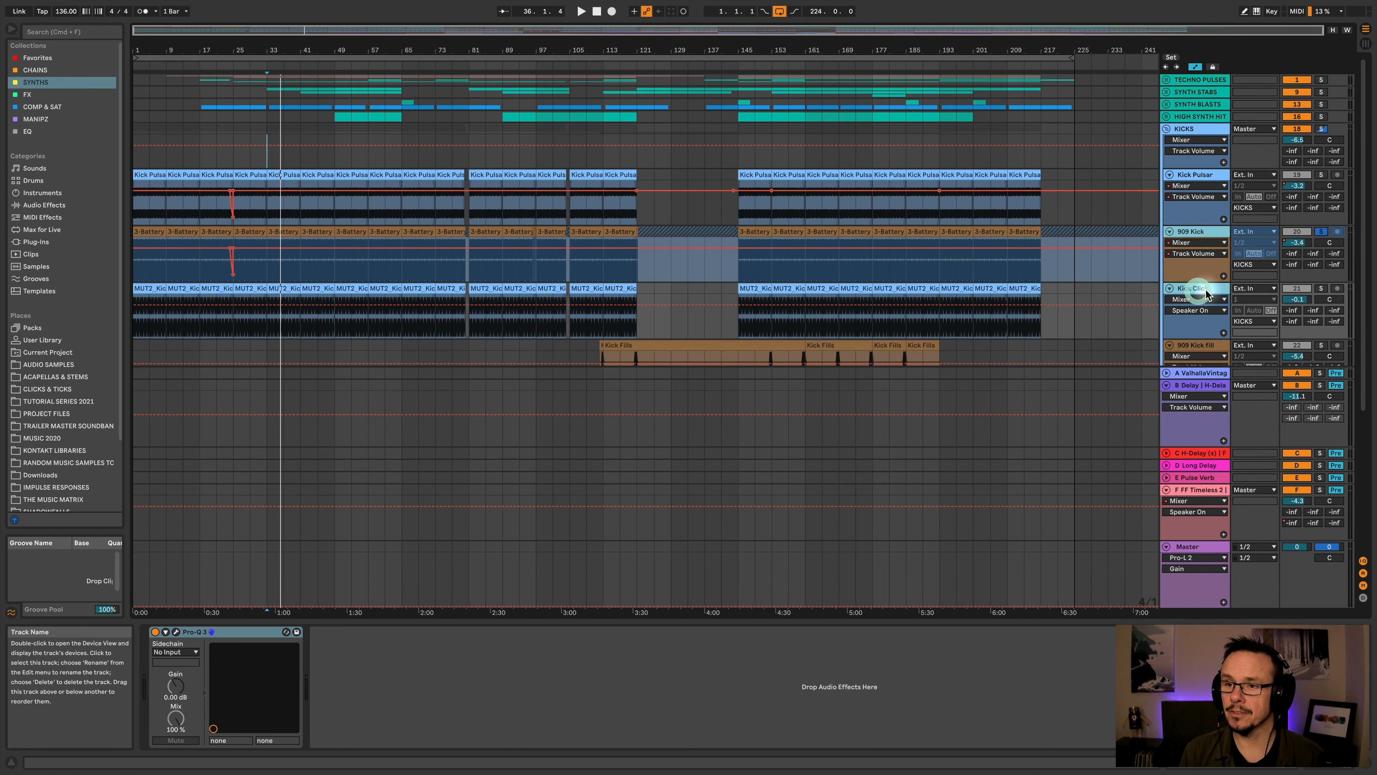
left_click(1221, 288)
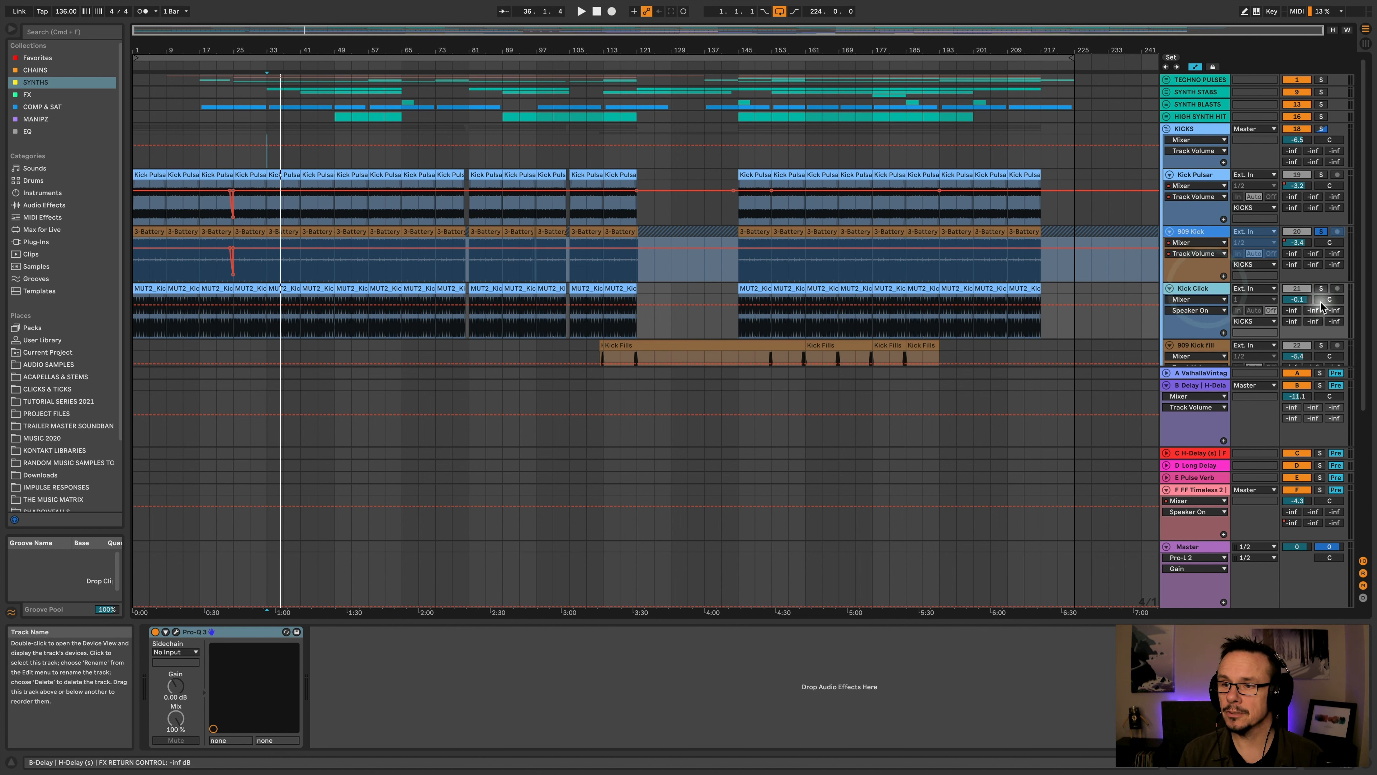
left_click(1321, 288)
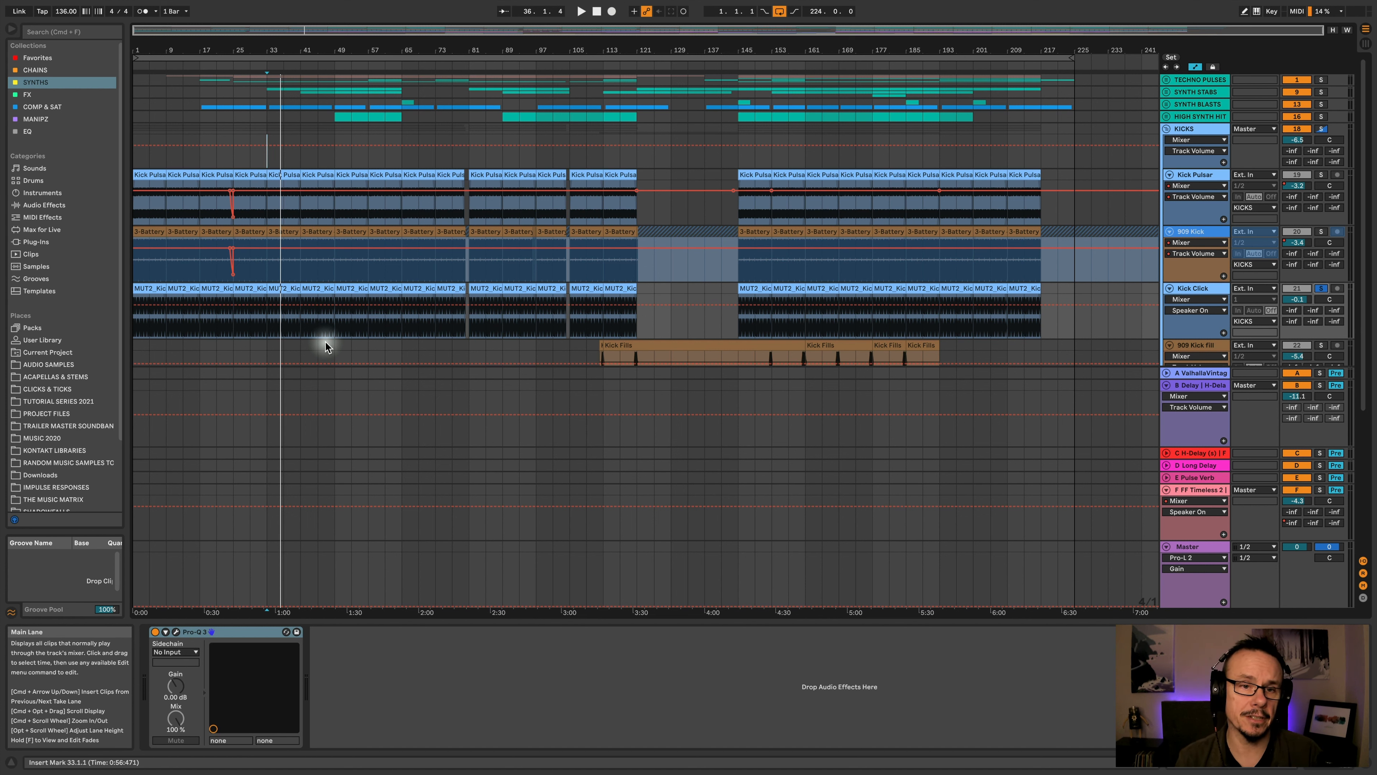
key("space")
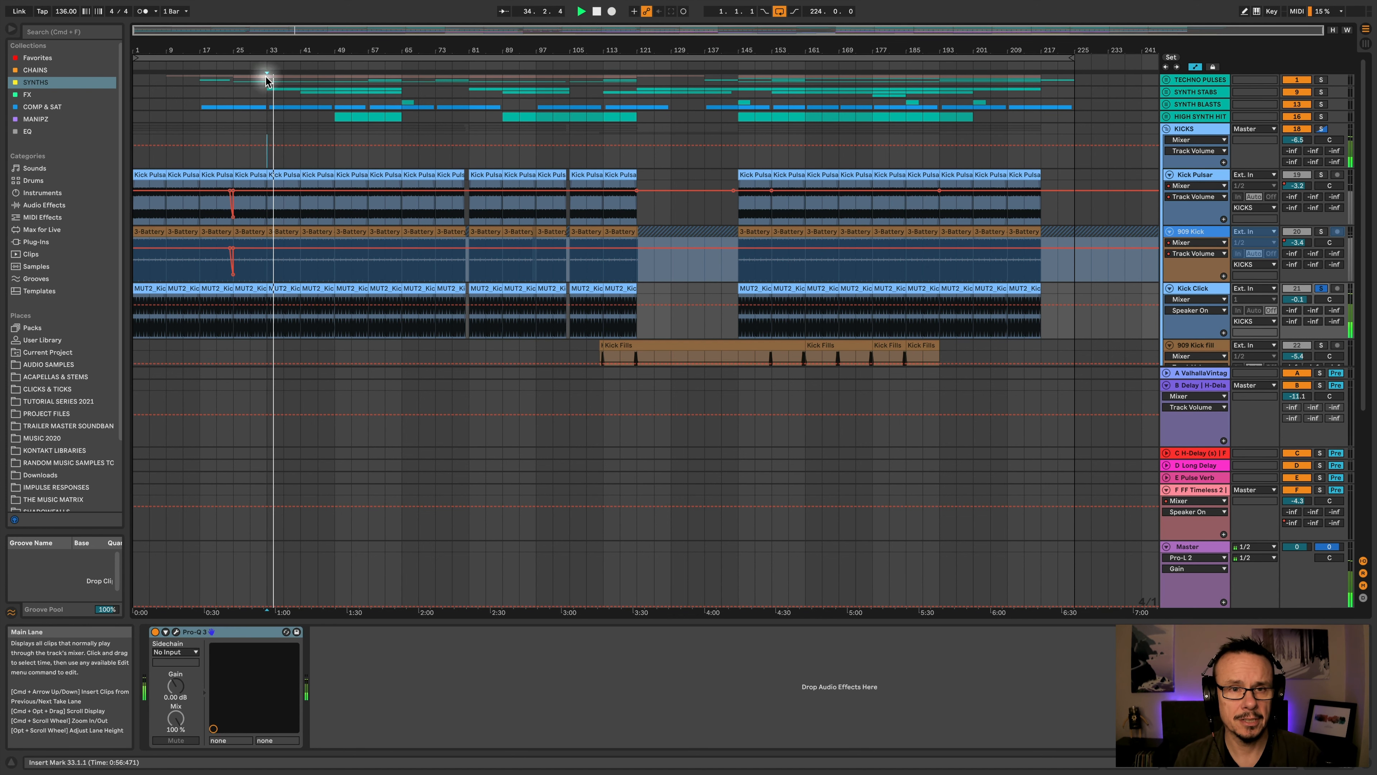
left_click_drag(258, 50, 258, 103)
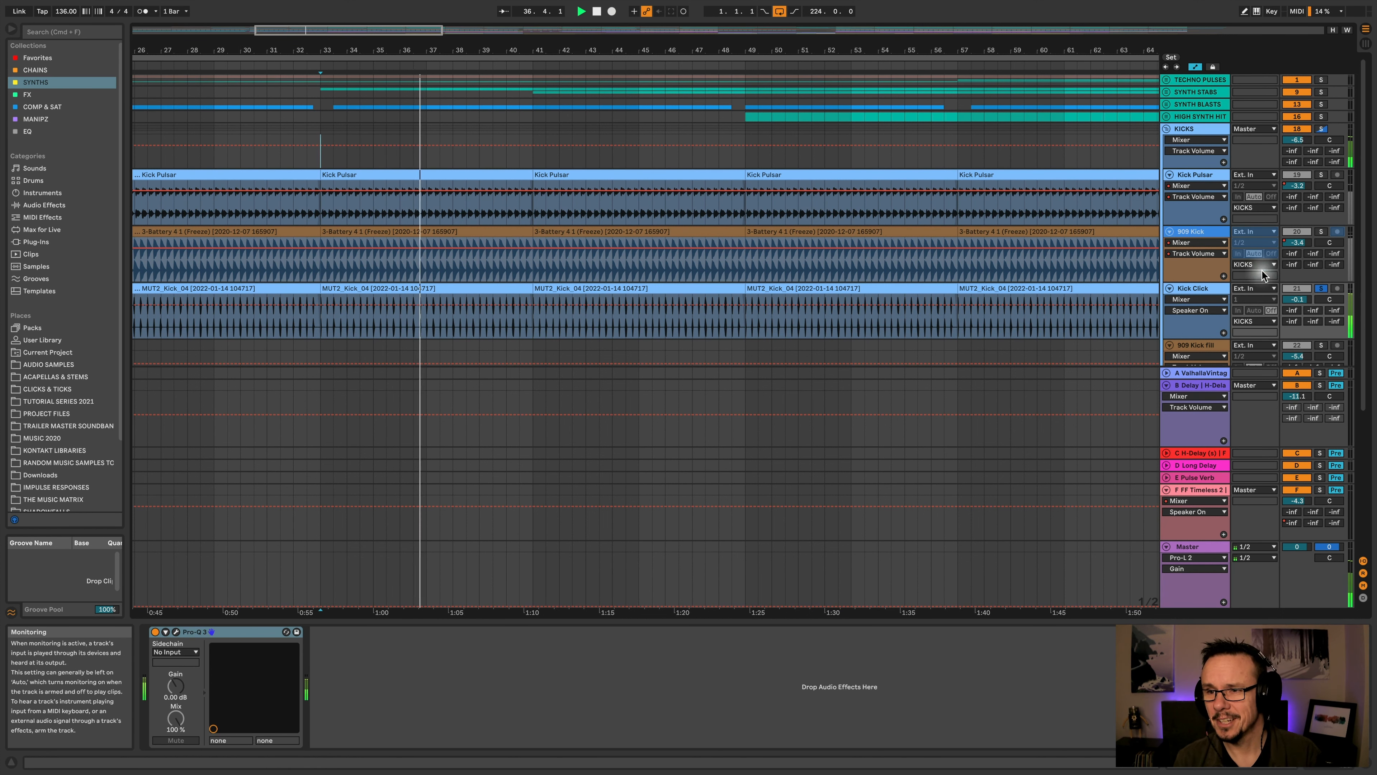
Select bar 33 across the 909 Kick and Kick Click tracks and loop that one-bar selection
left_click(1198, 233)
left_click(1198, 288)
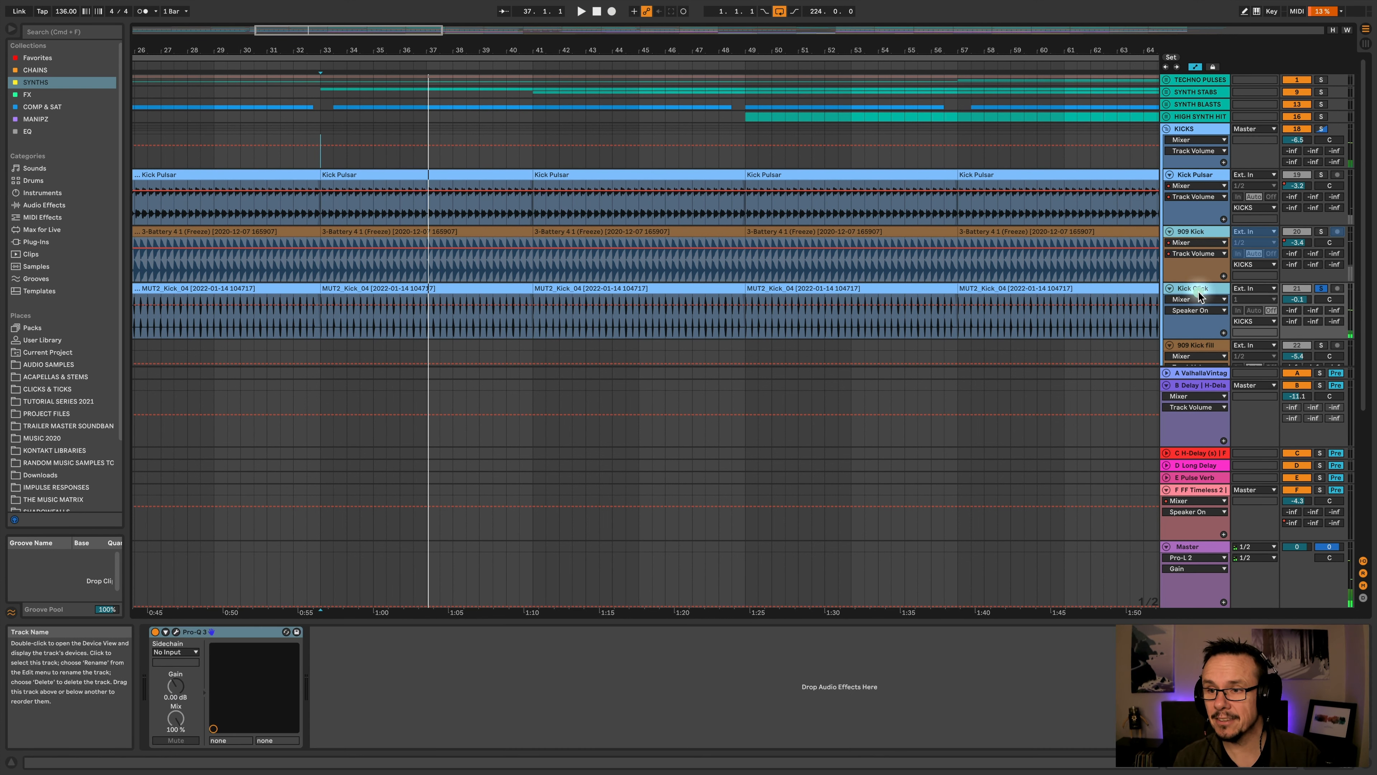
left_click(1322, 288)
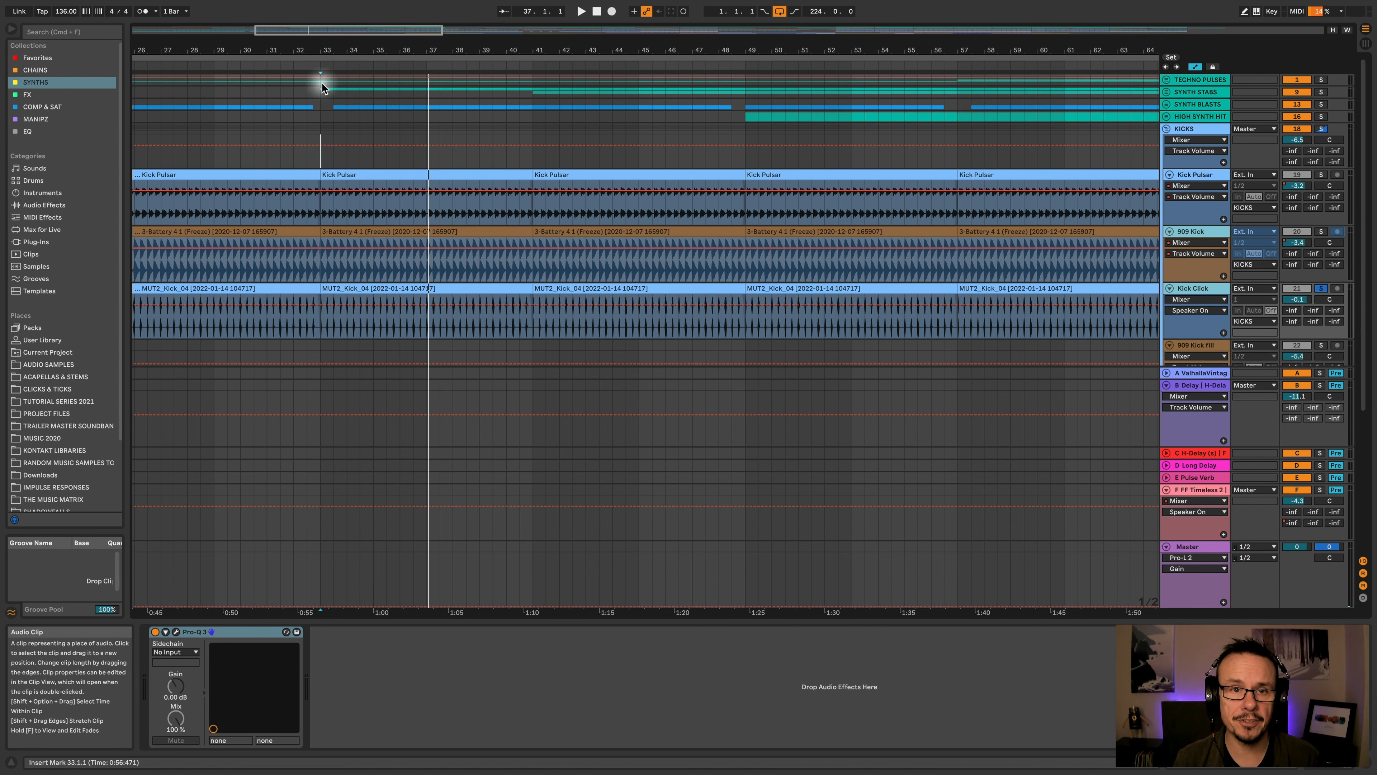
left_click_drag(322, 56, 321, 90)
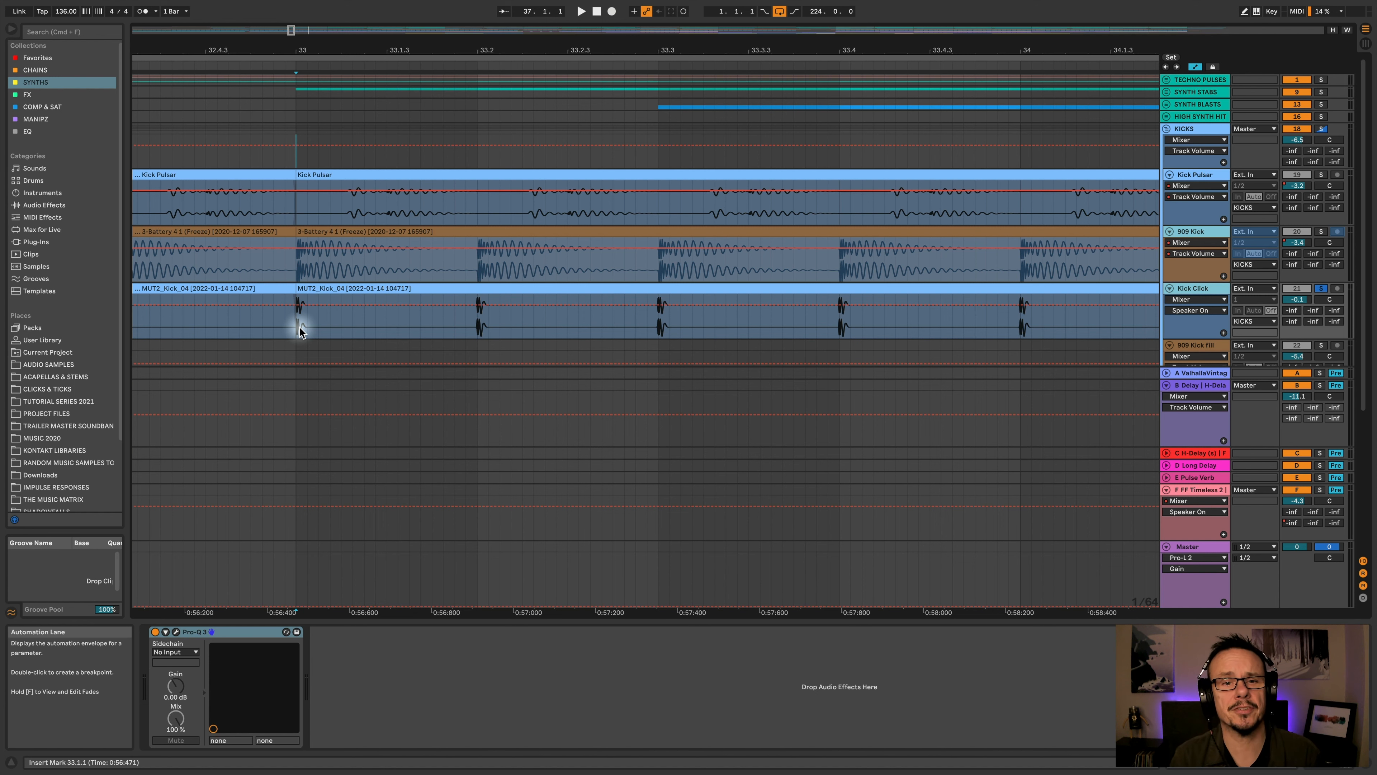
mouse_move(322, 49)
left_mouse_down()
mouse_move(322, 14)
mouse_move(329, 30)
left_mouse_up()
left_click_drag(323, 320, 406, 230)
key("super+l")
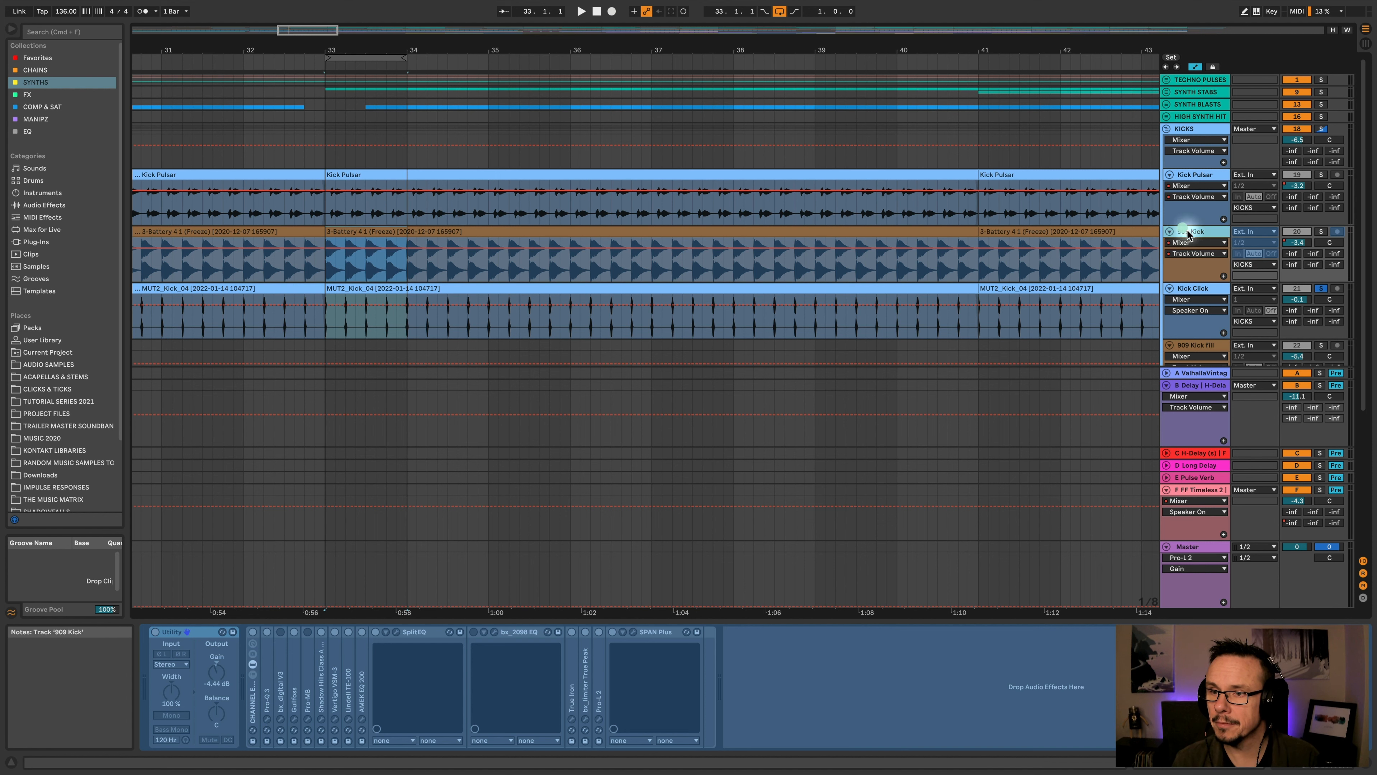
Solo 909 Kick together with Kick Click and play the looped bar
left_click(1190, 289)
left_click(1321, 231)
key("space")
left_click(658, 243)
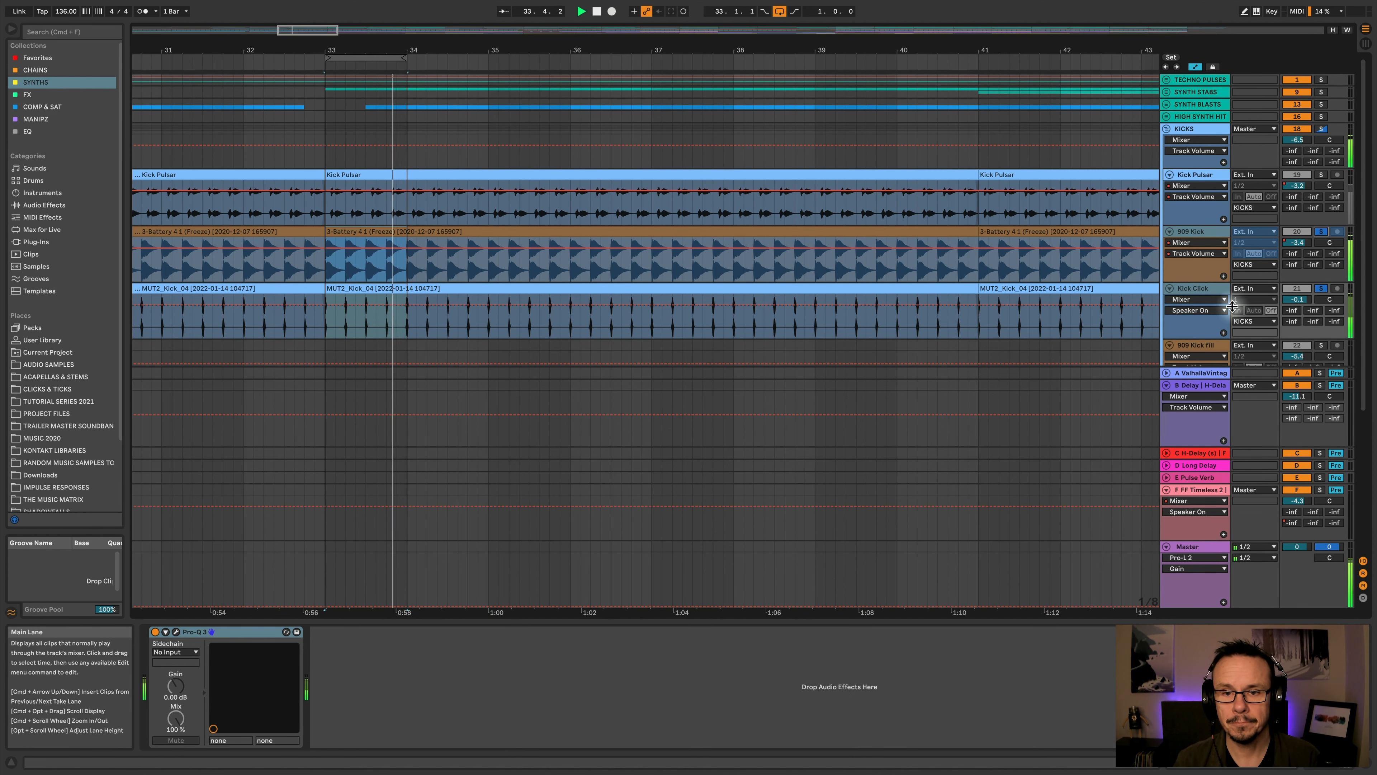
Solo the whole KICKS group instead of its individual tracks and mute Kick Pulsar
left_click(1190, 287)
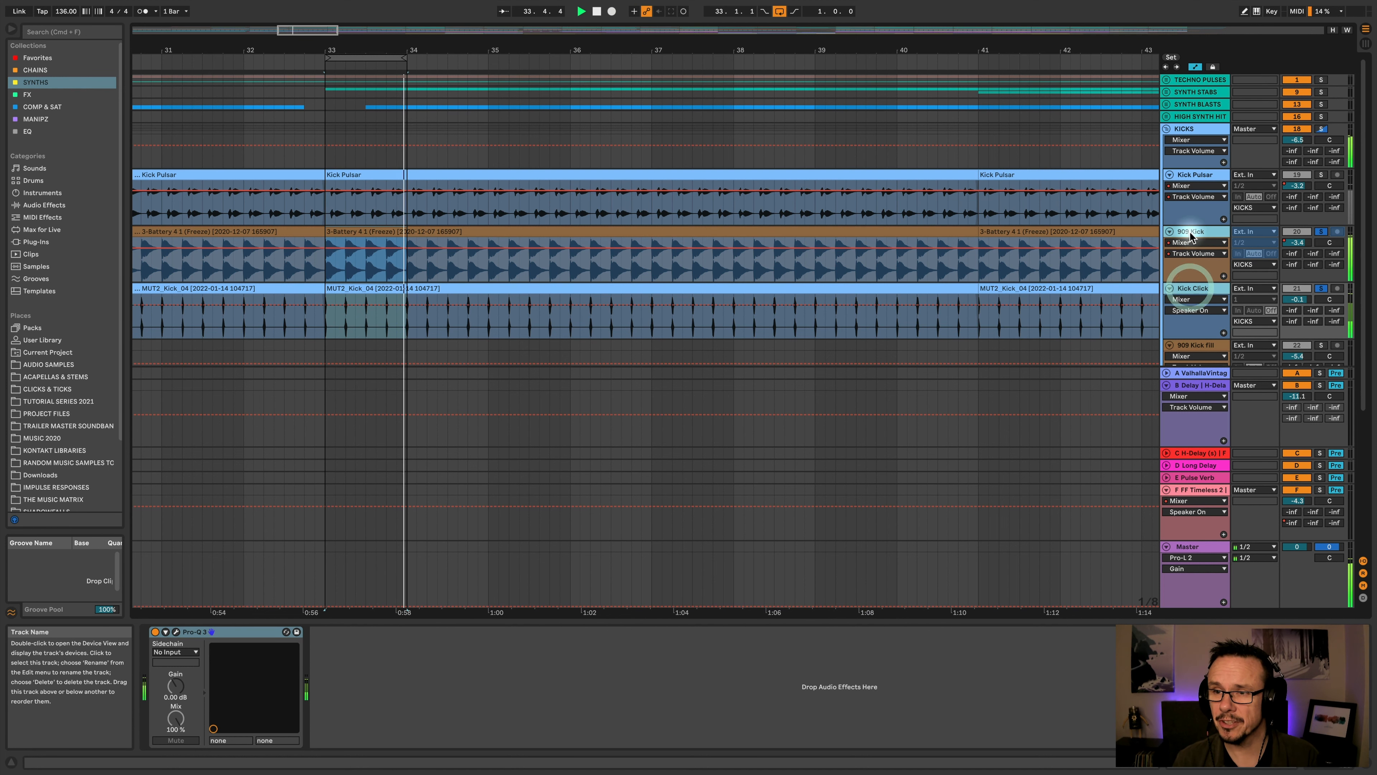
left_click(1322, 128)
left_click(1295, 175)
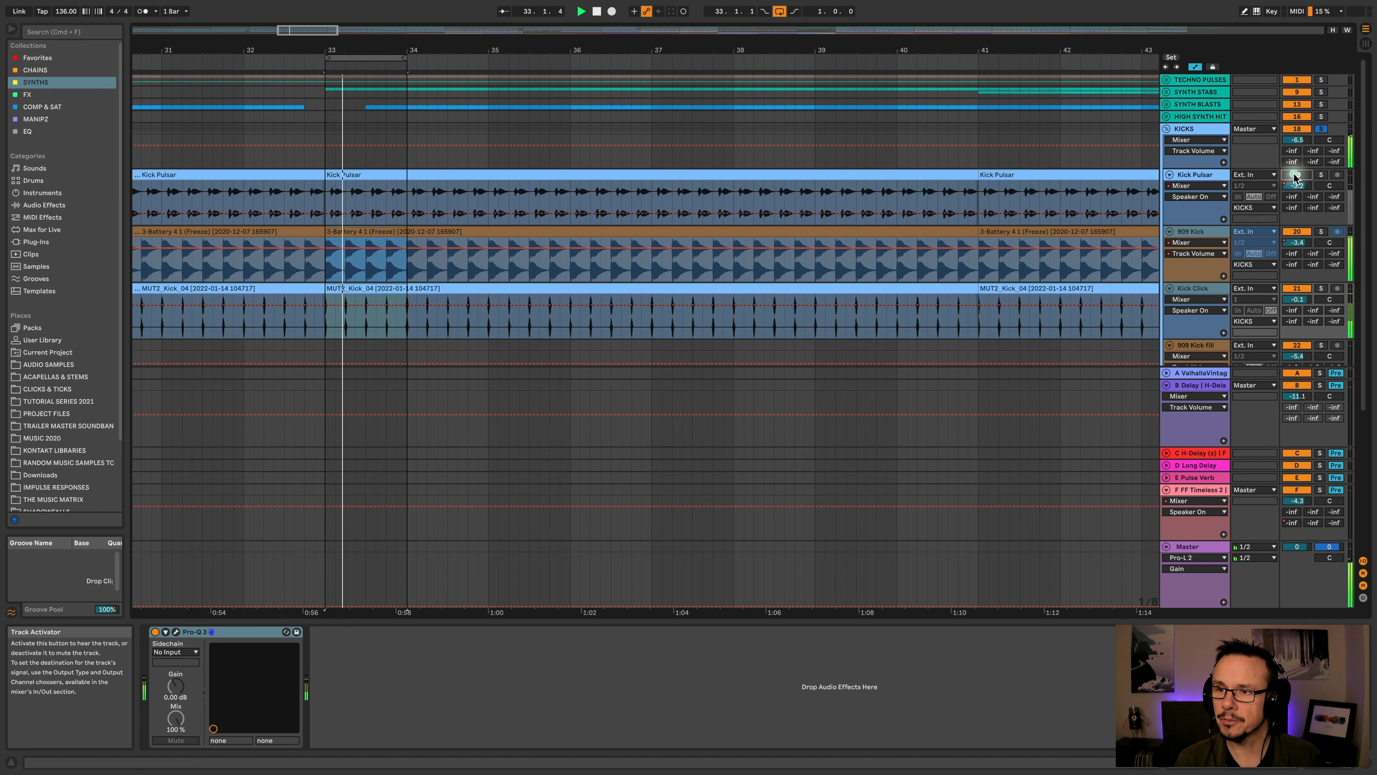
Compare the looped kick with the Kick Click track muted and unmuted, and stop playback
left_click(1189, 287)
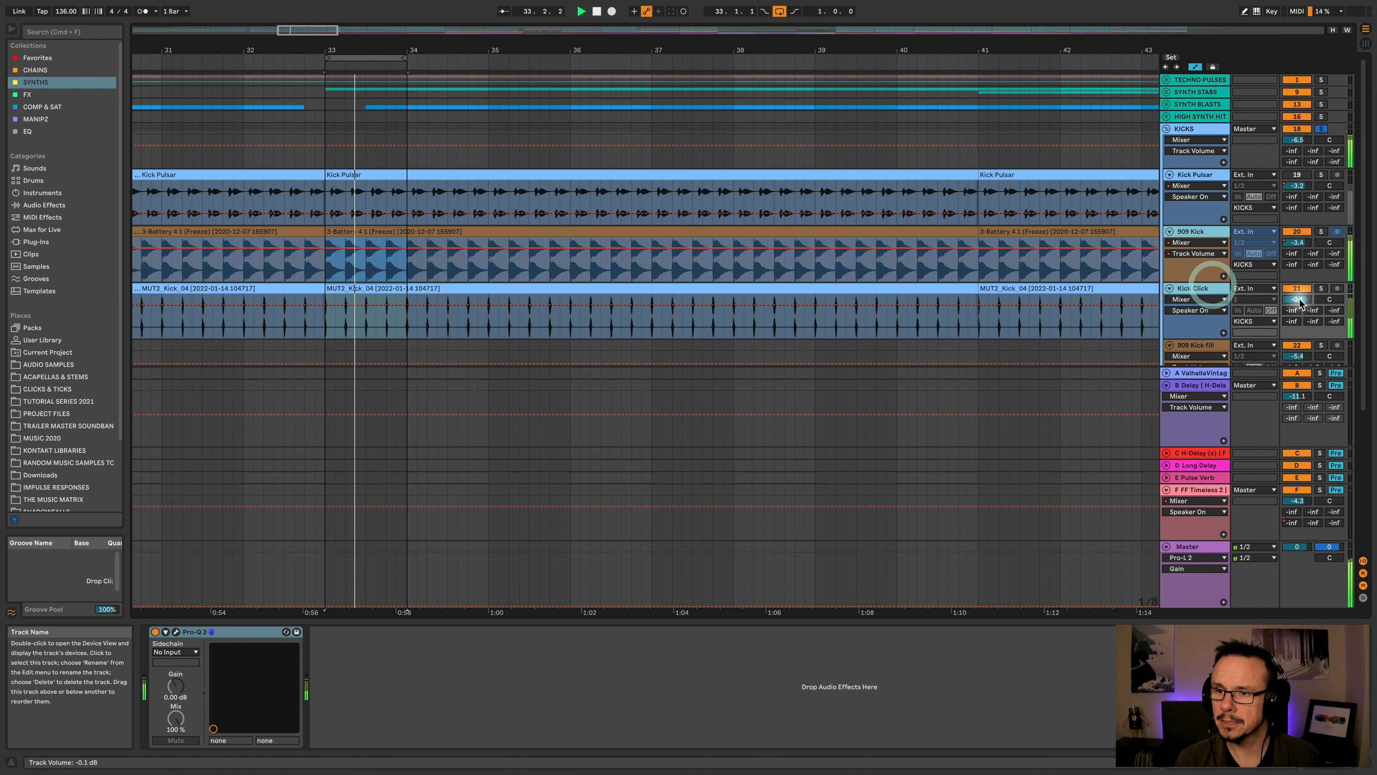
left_click(1189, 286)
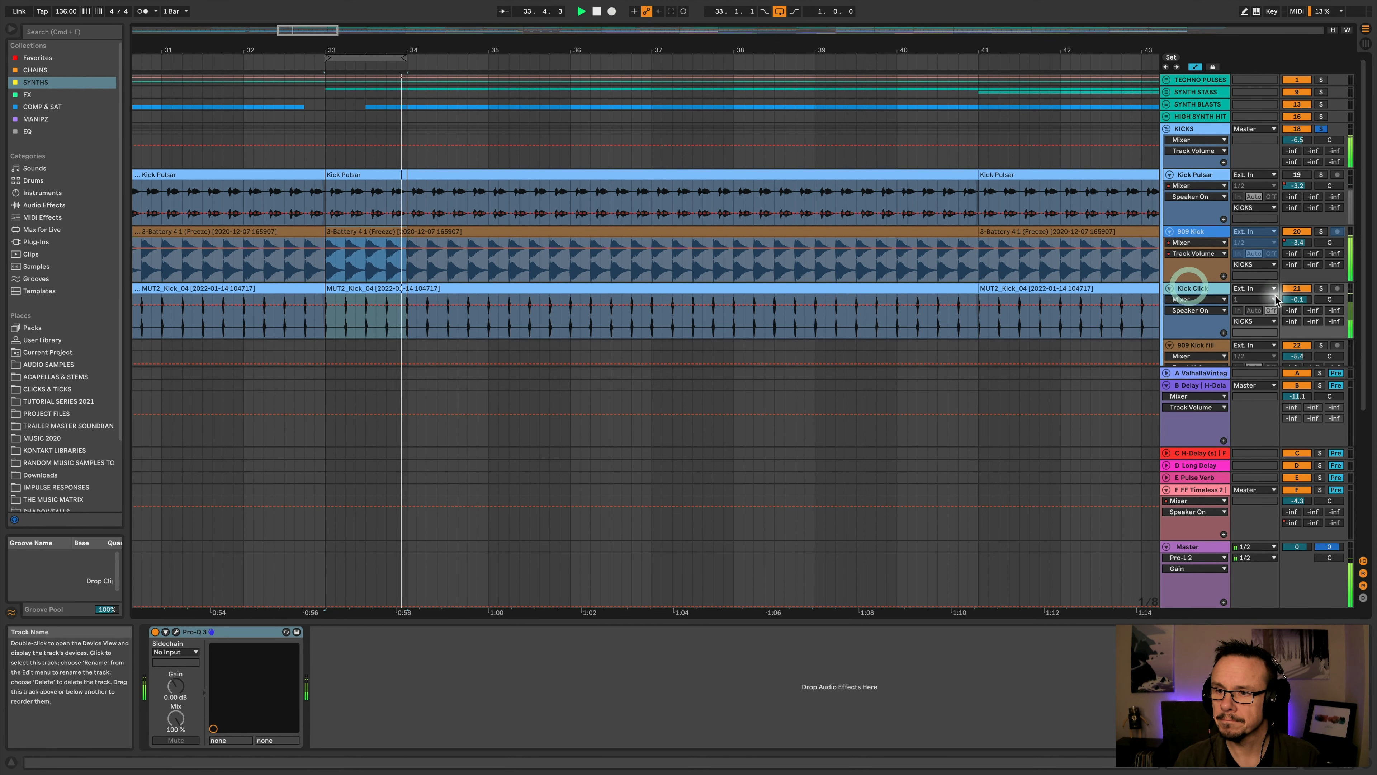
left_click(1297, 288)
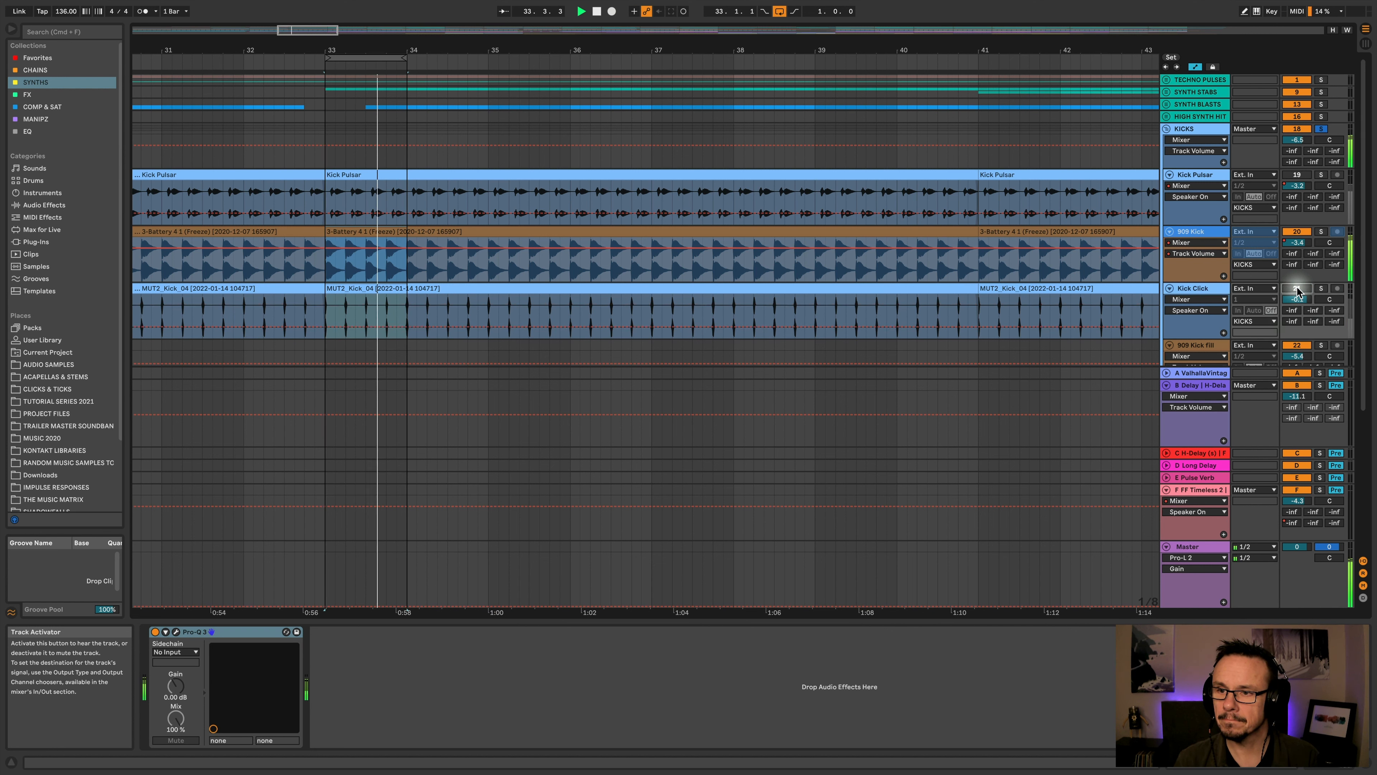
left_click(1297, 288)
key("space")
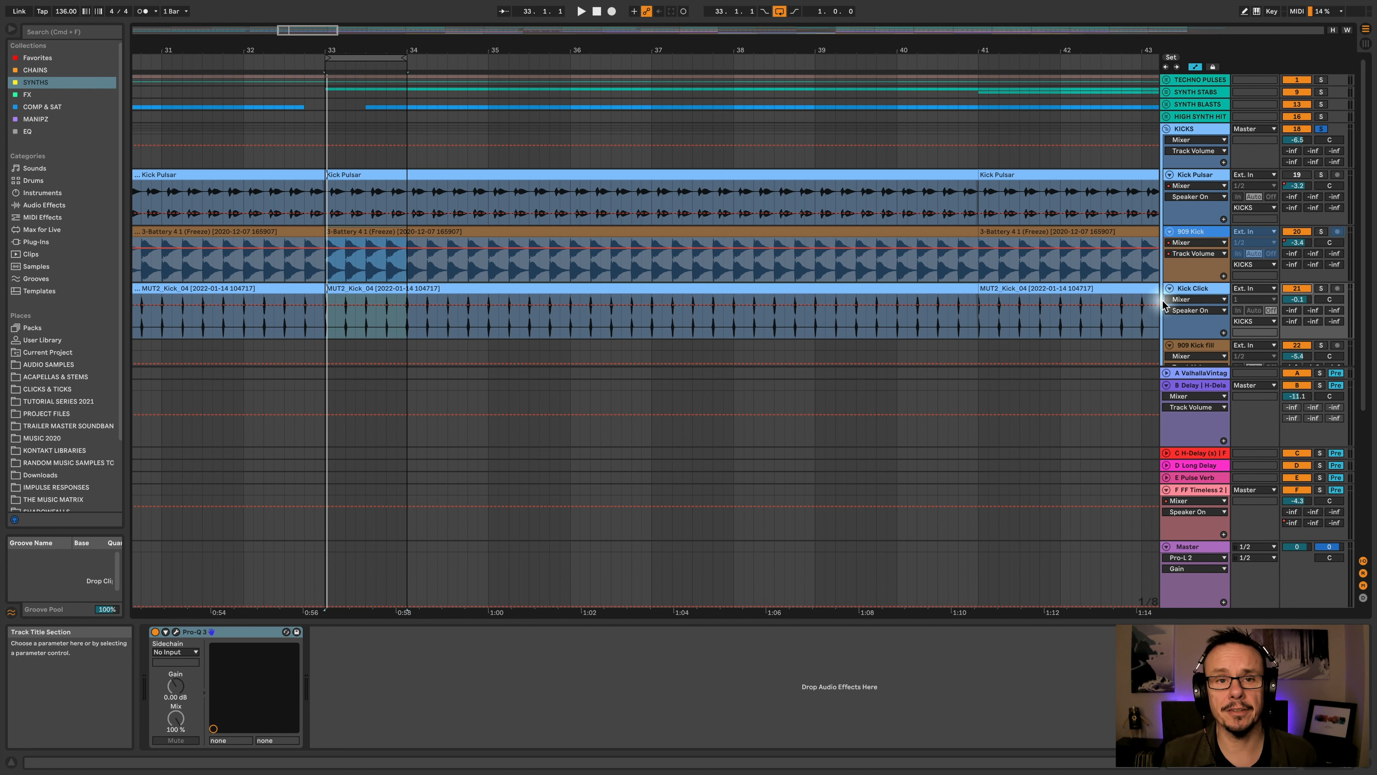
Extend the looped selection to eight bars starting at bar 33 and unsolo the KICKS group
left_click(341, 54)
left_click_drag(341, 54, 540, 45)
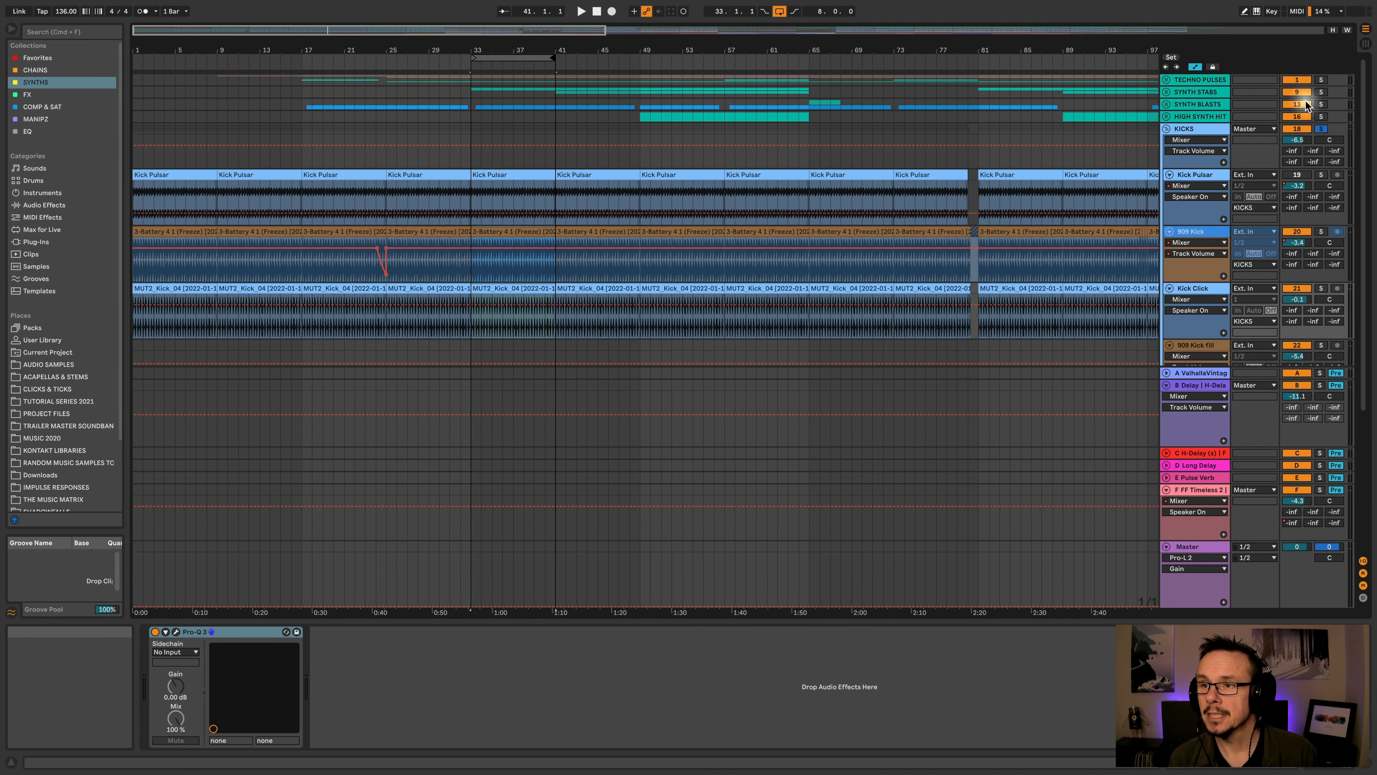
left_click(1321, 128)
Fold the KICKS group and collapse the B Delay return track
left_click(1179, 130)
key("Left")
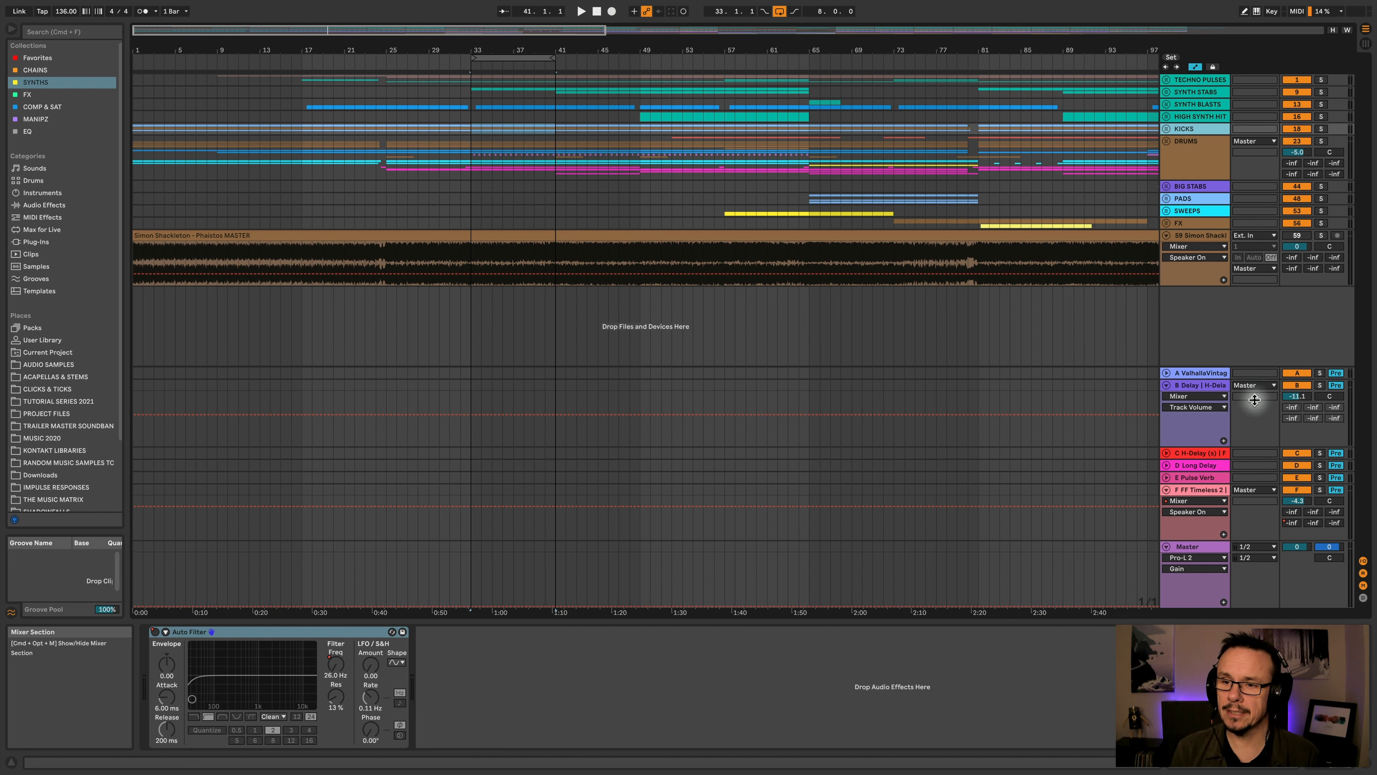
left_click(1167, 383)
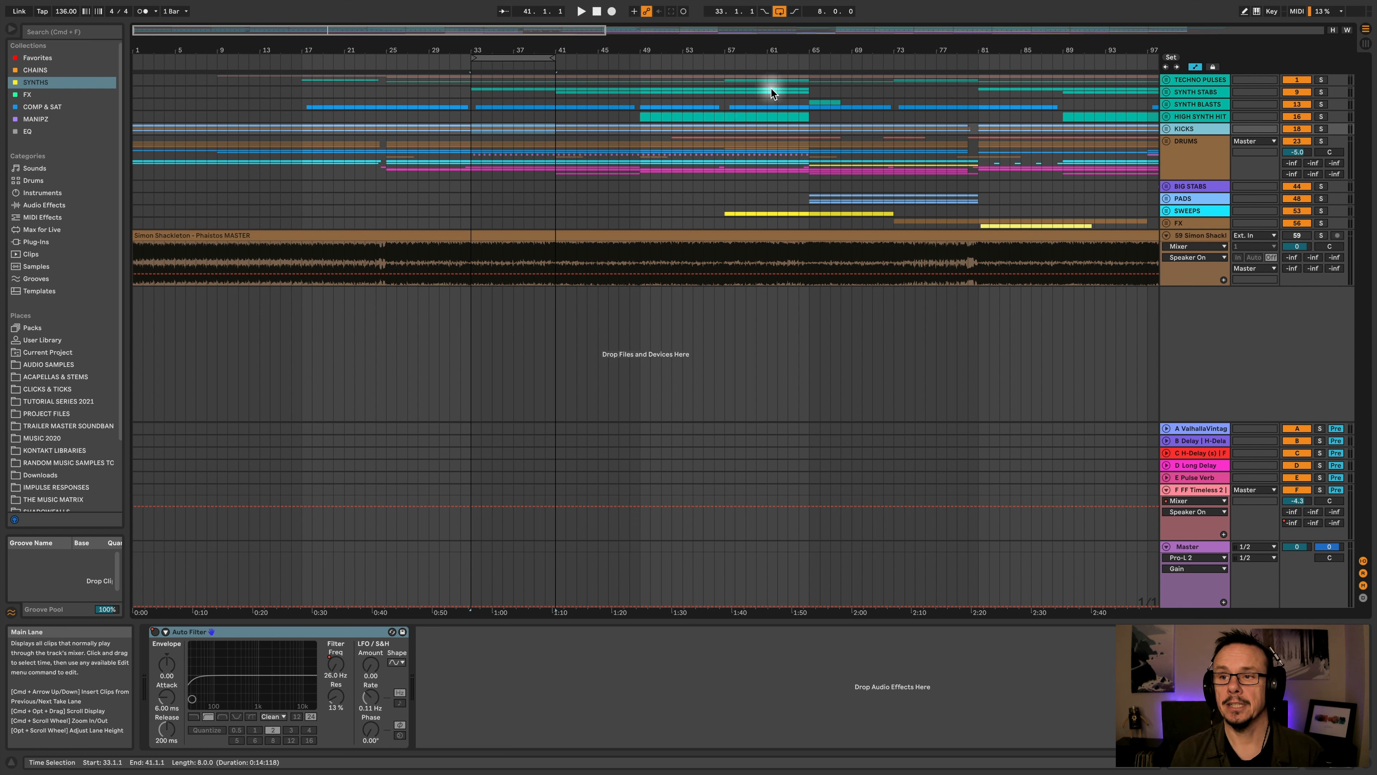
Solo the DRUMS and KICKS groups together and play the arrangement from bar 49
left_click(1196, 140)
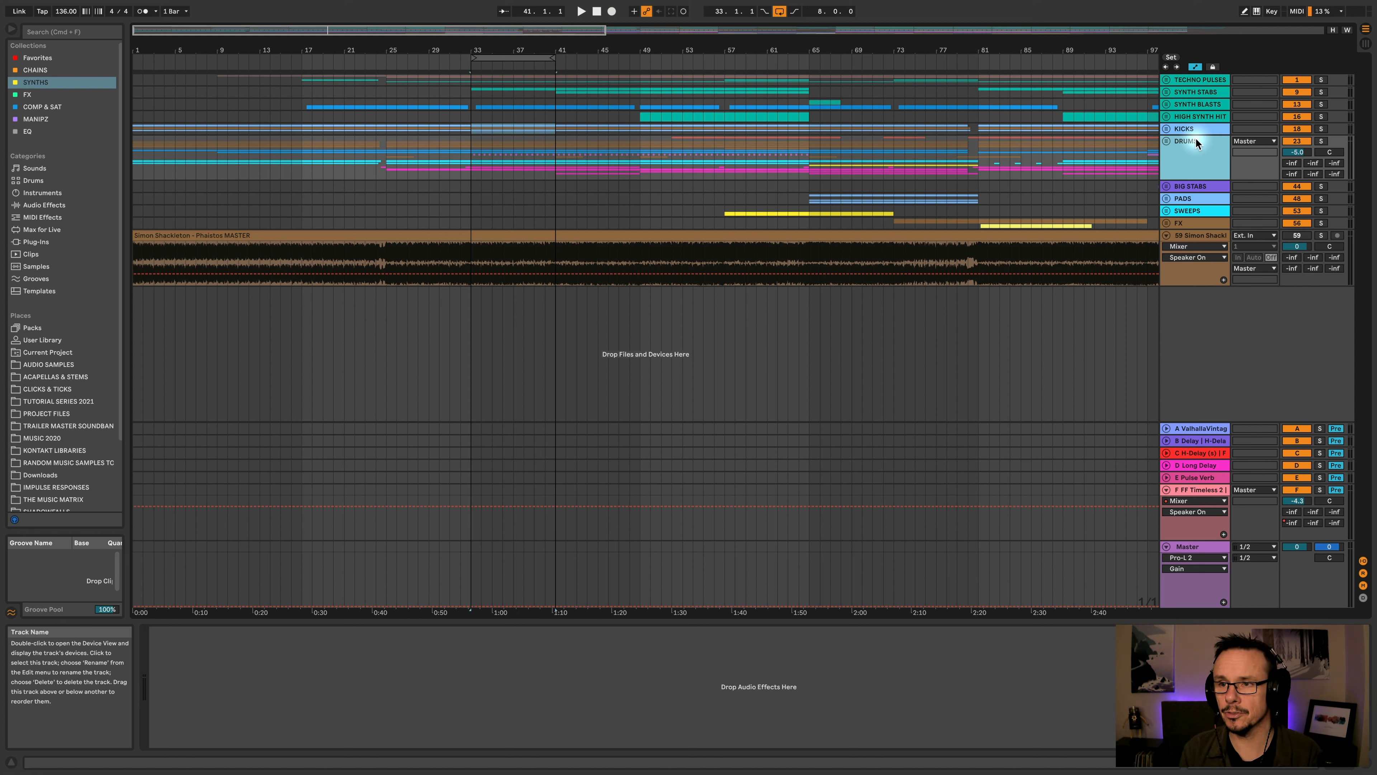
left_click(1321, 141)
left_click(640, 140)
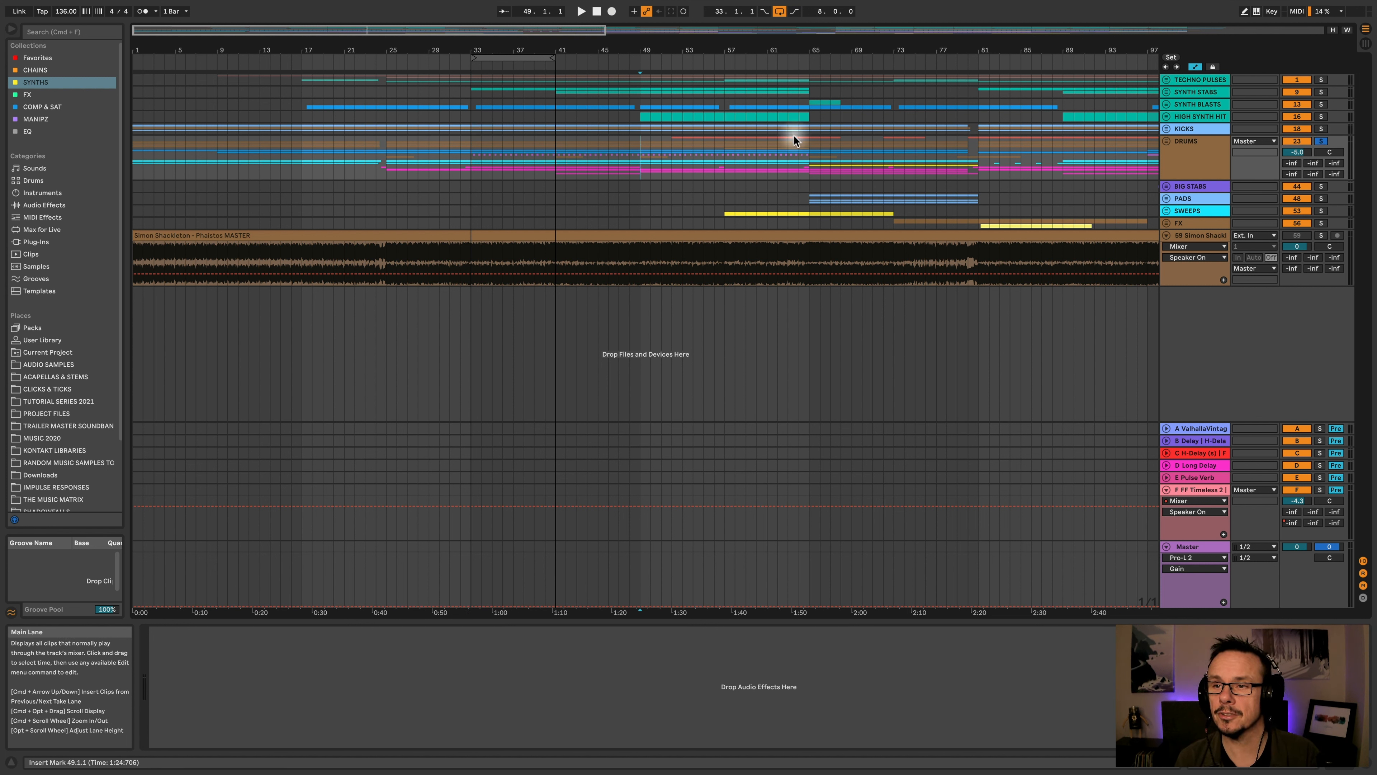
left_click(1188, 142)
left_click(1321, 129)
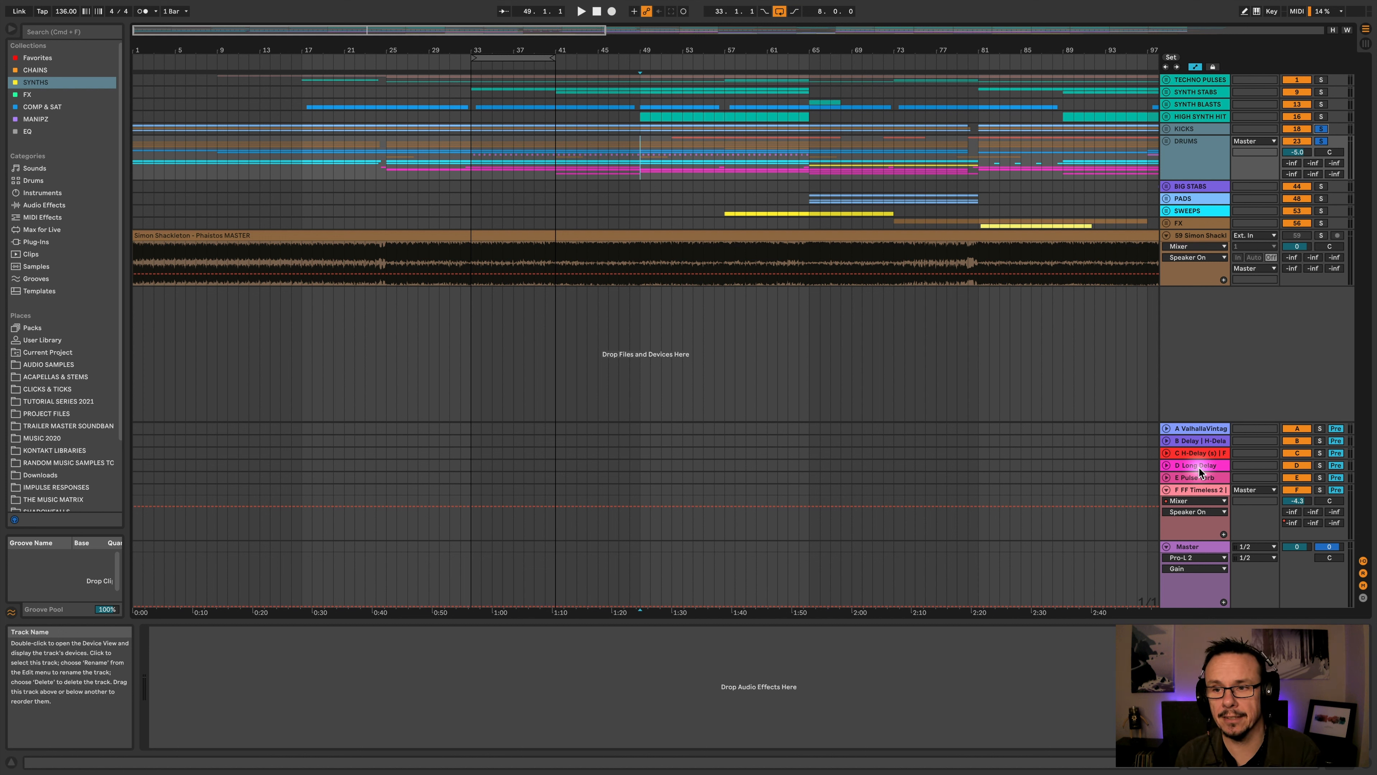
key("space")
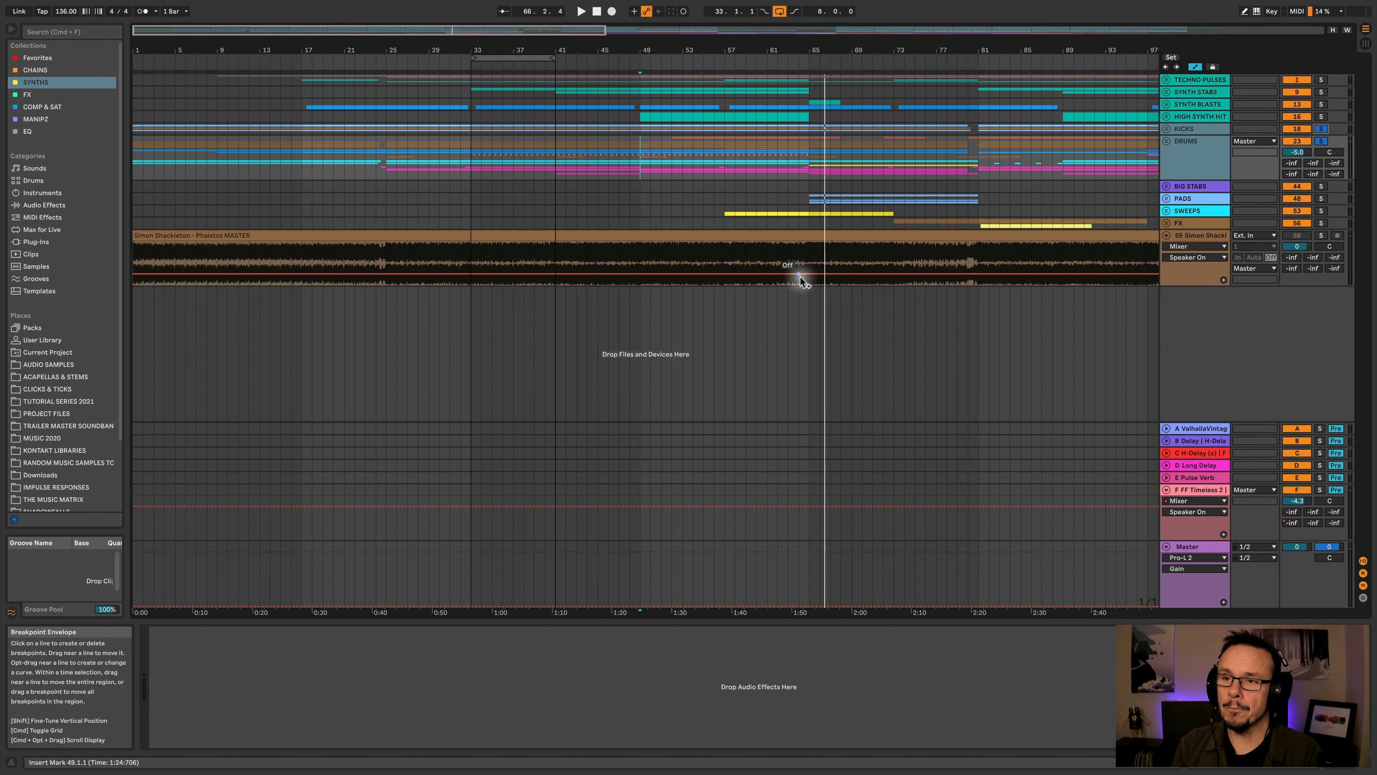
left_click(1166, 141)
scroll(915, 266, "down", 3)
scroll(915, 266, "right", 3)
scroll(914, 265, "up", 2)
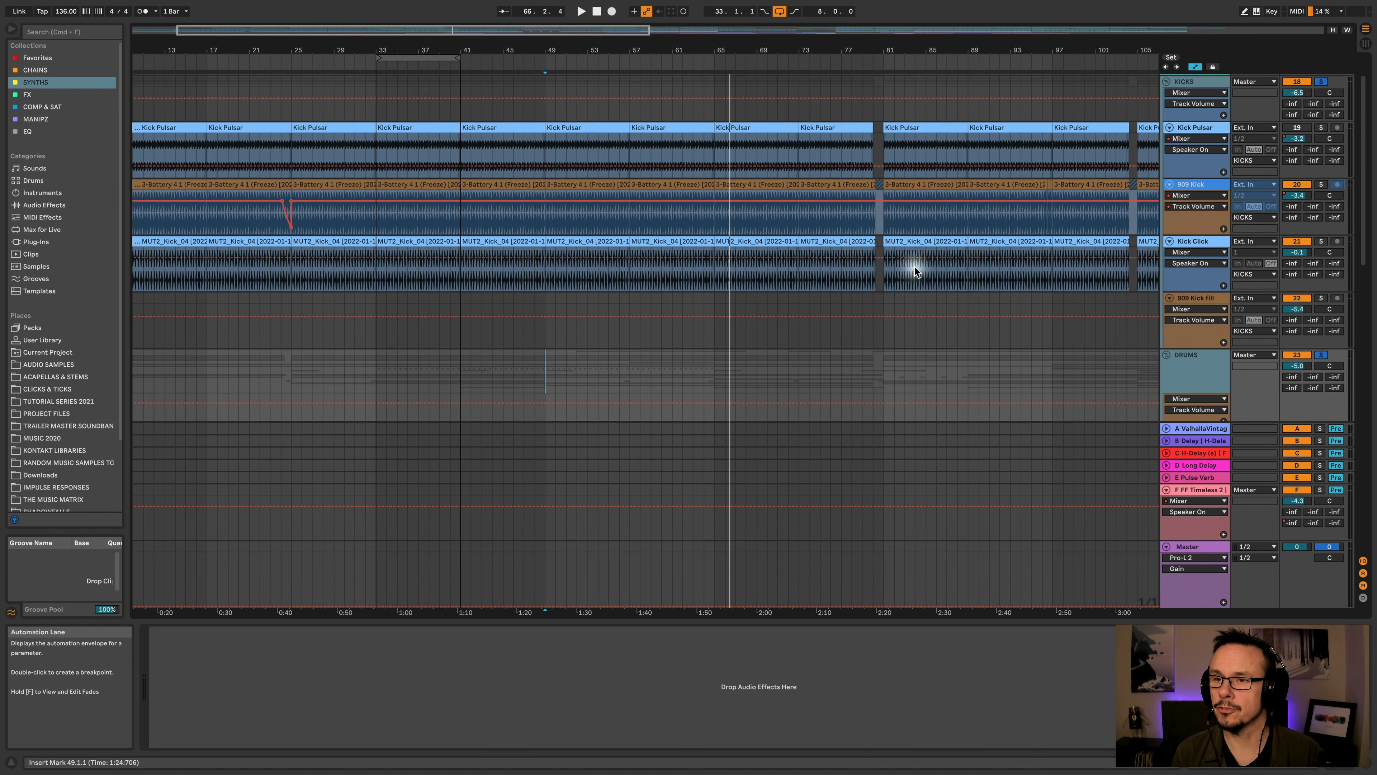
left_click(1182, 83)
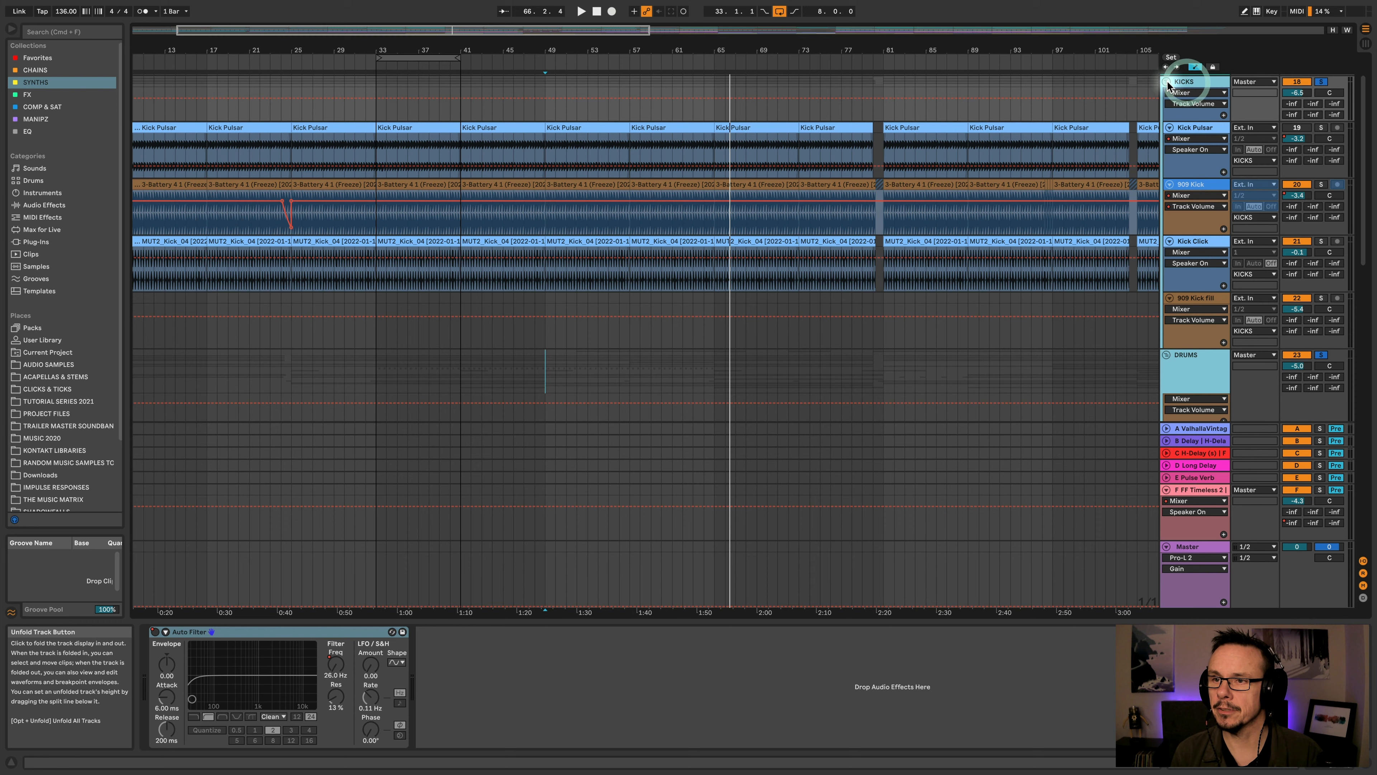
left_click(1167, 83)
Unfold the DRUMS group and collapse its ride FX track
left_click(1177, 149)
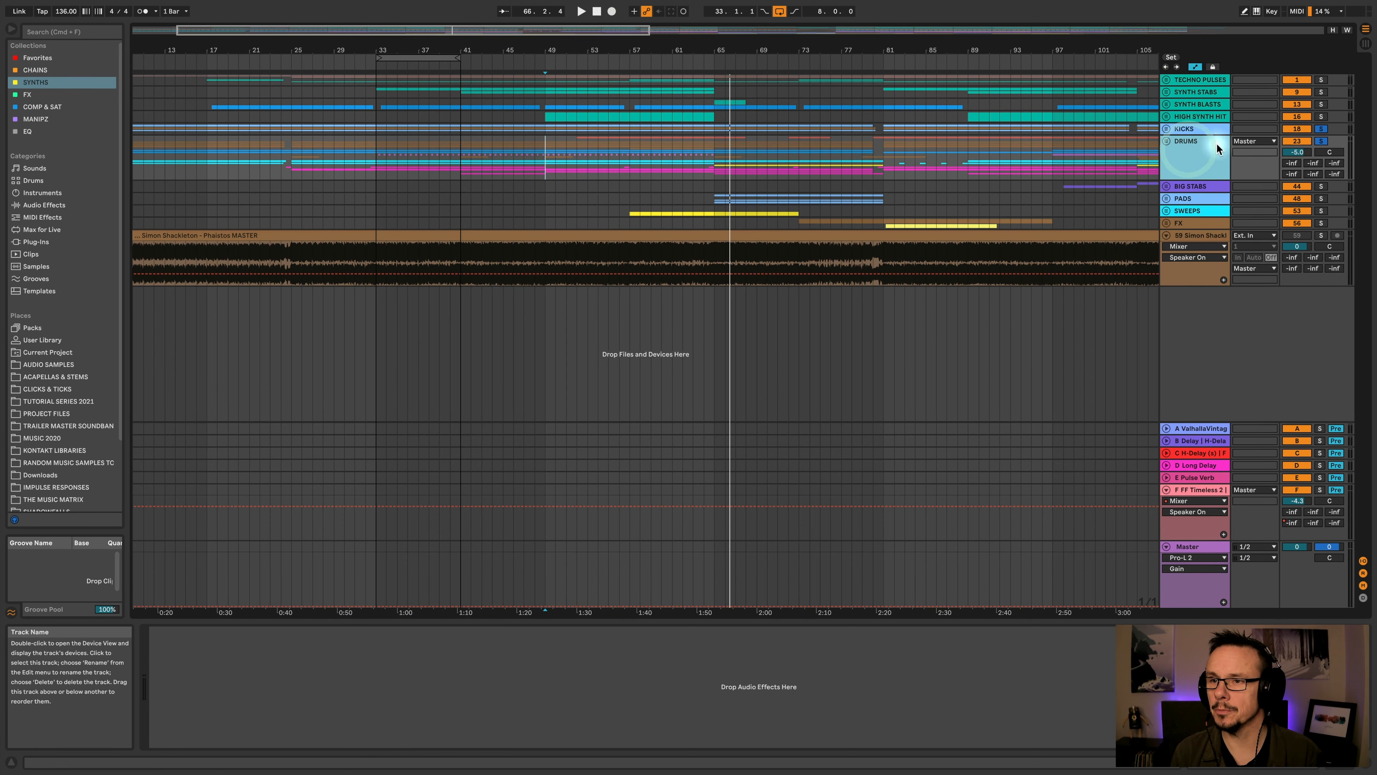
left_click(1166, 141)
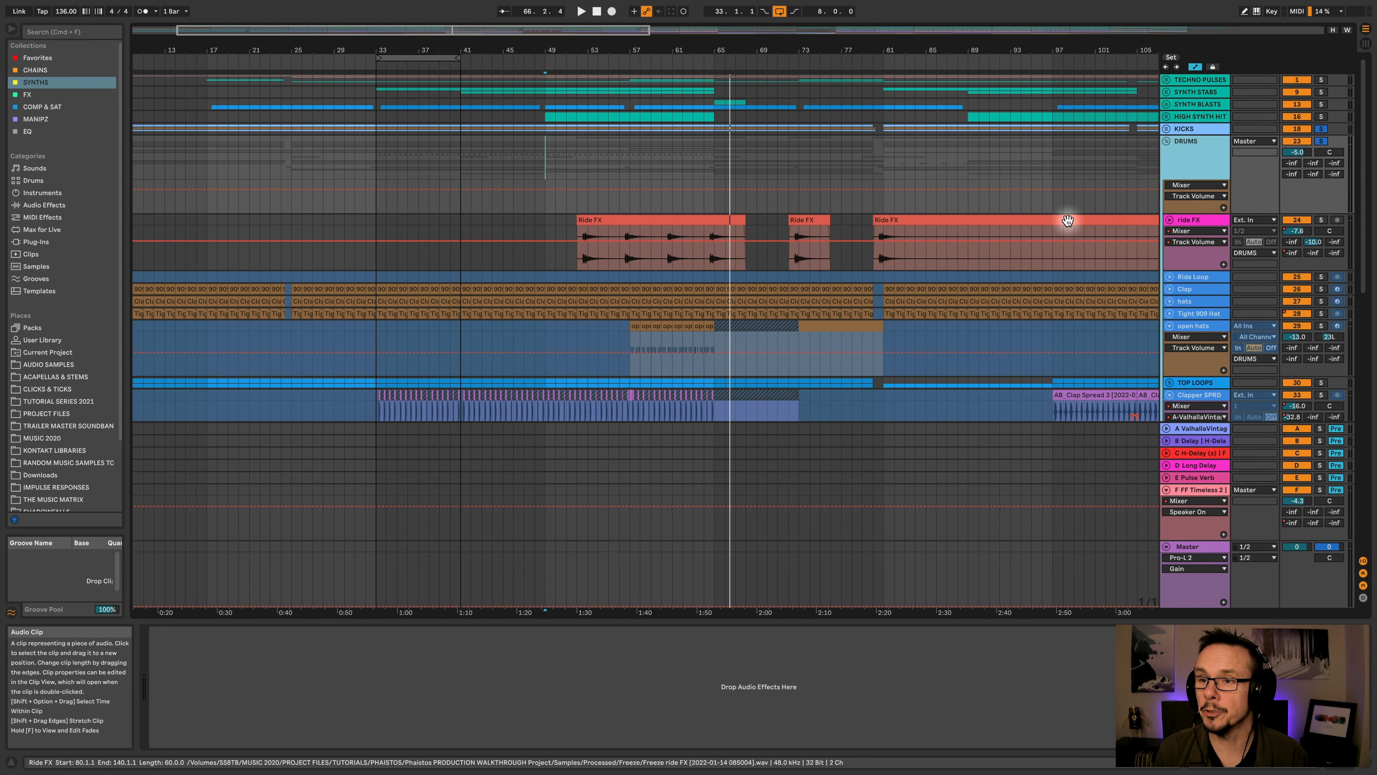
scroll(1067, 220, "down", 3)
left_click(1170, 152)
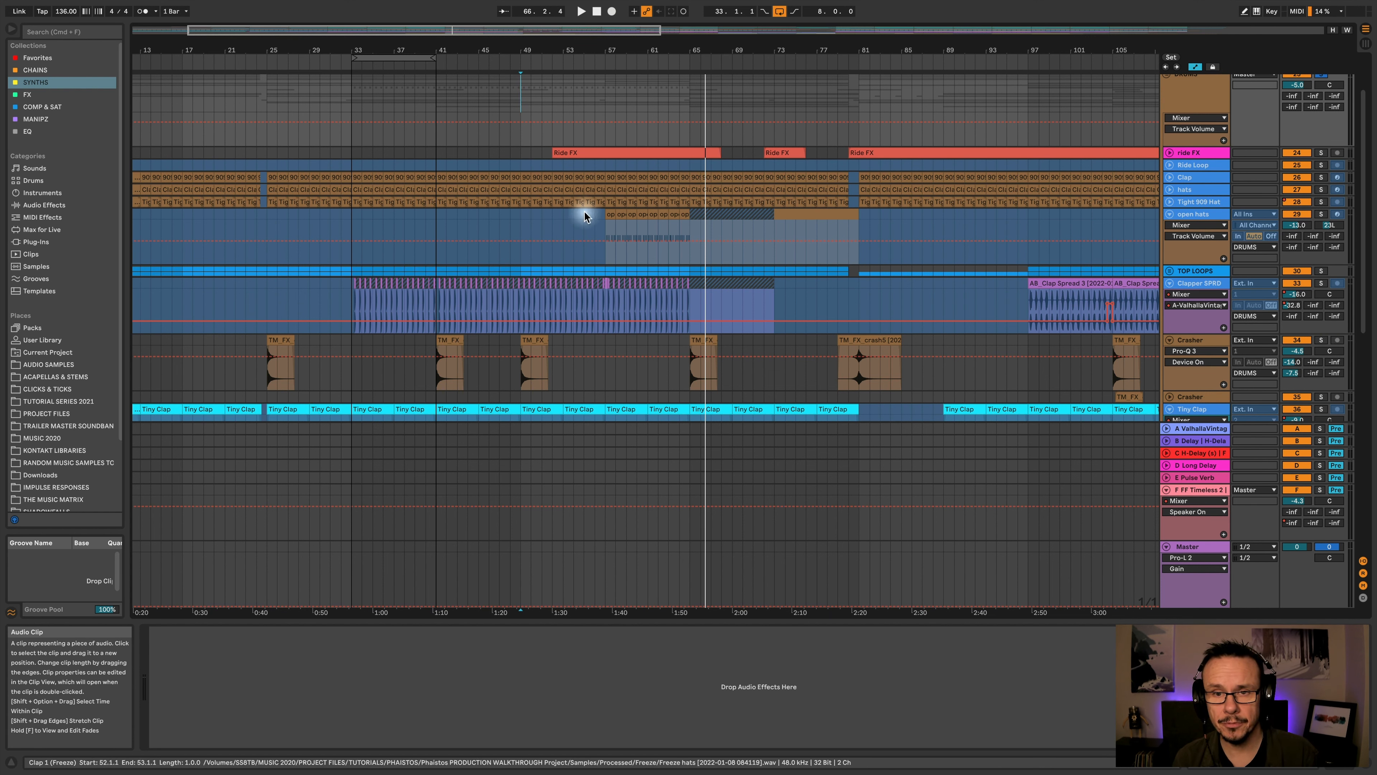
Move the Clapper SPRD track directly below the Clap track and collapse it
left_click(1187, 177)
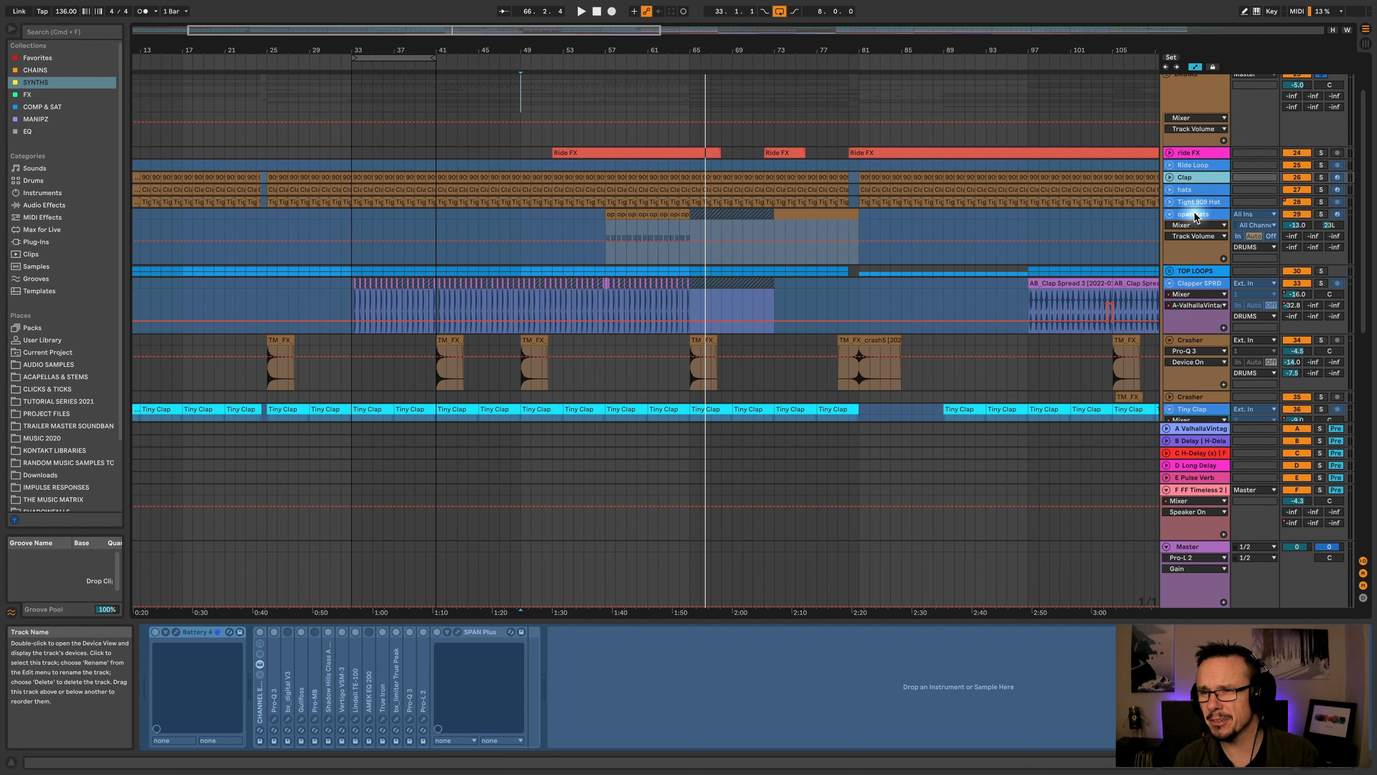
left_click(1187, 285)
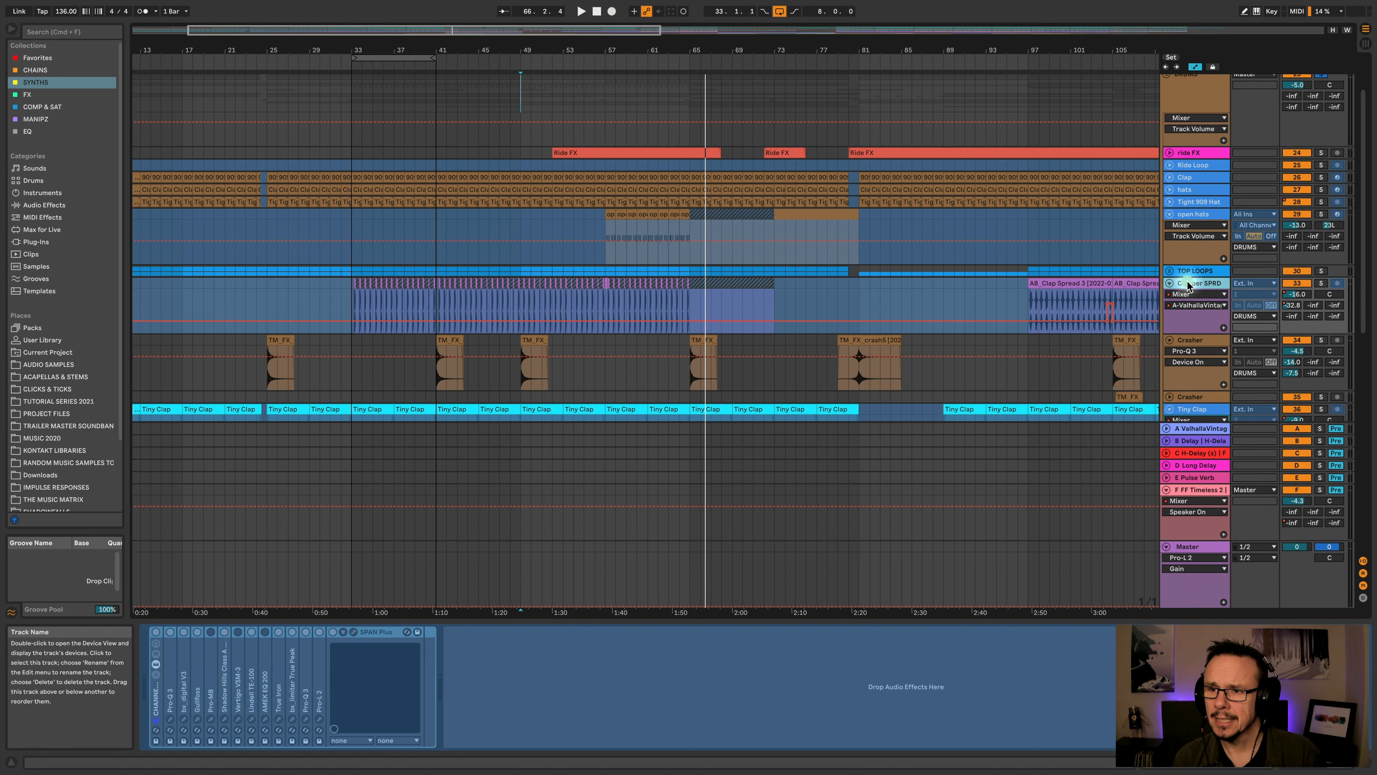
left_click_drag(1184, 288, 1188, 187)
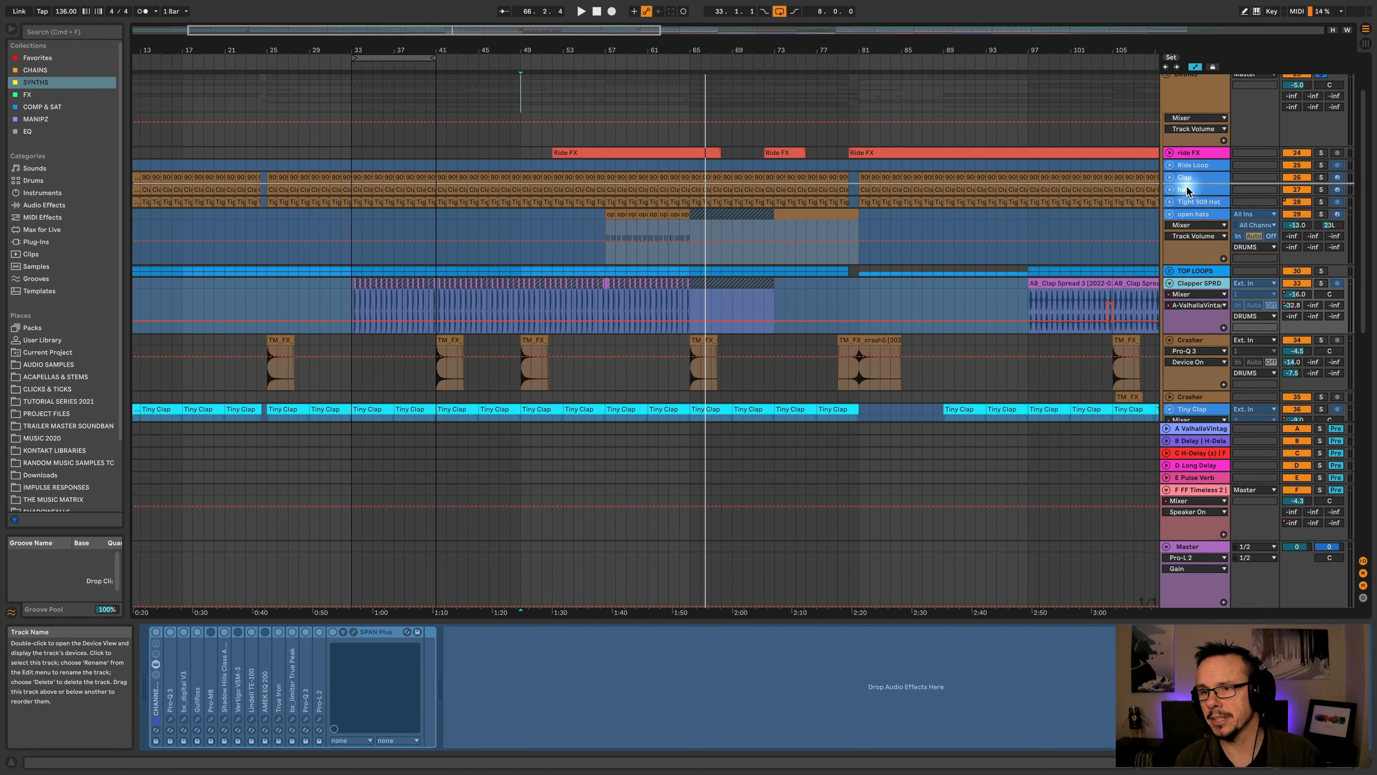
left_click_drag(1187, 186, 1188, 187)
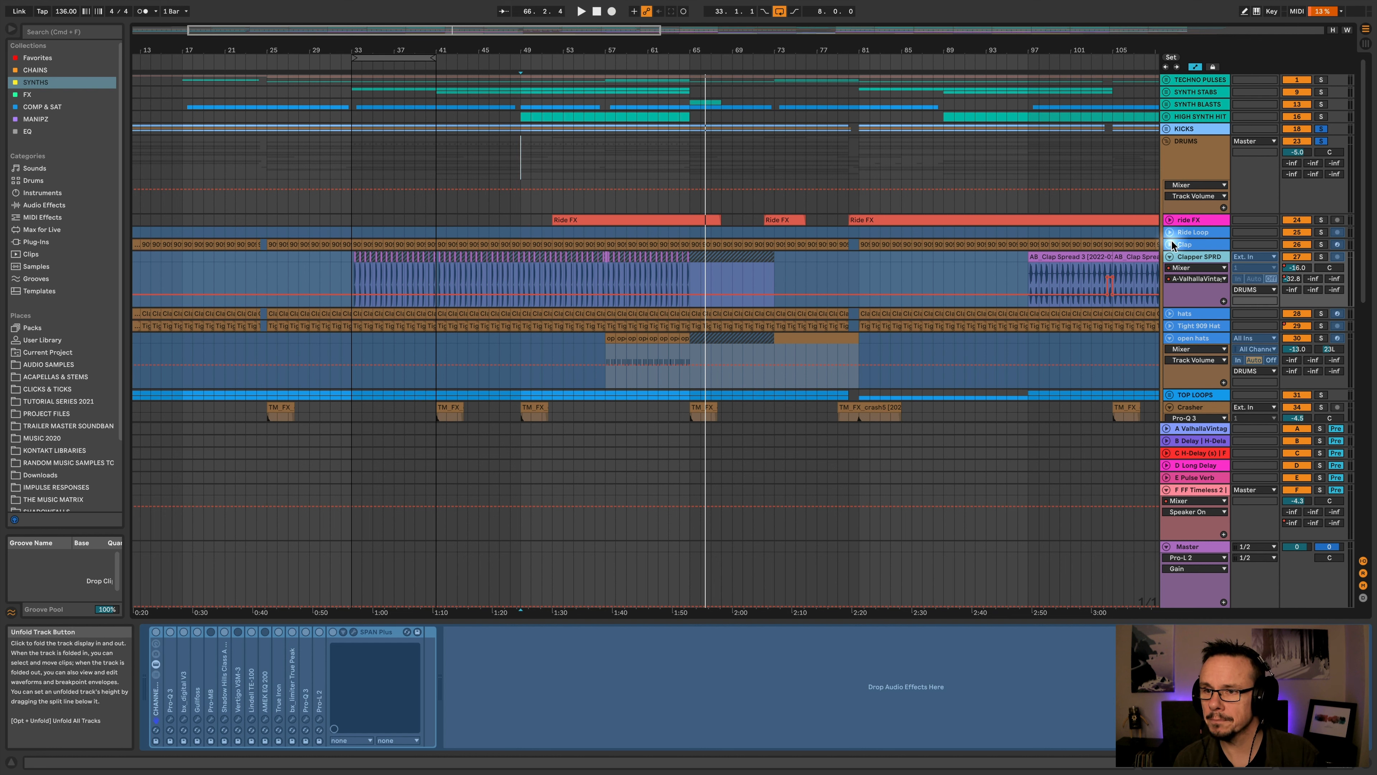
left_click(1169, 256)
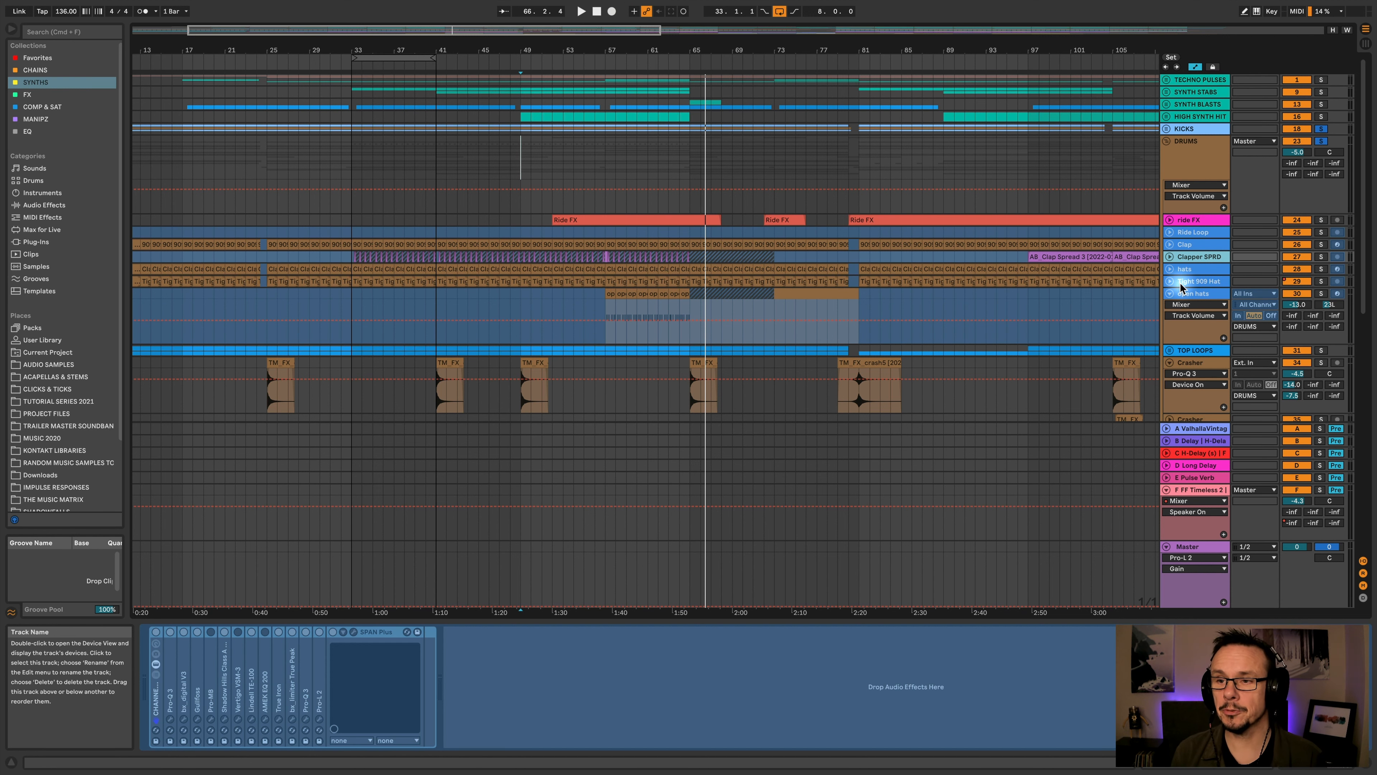
Solo only the TOP LOOPS group inside DRUMS and play it from bar 57
scroll(1172, 338, "down", 3)
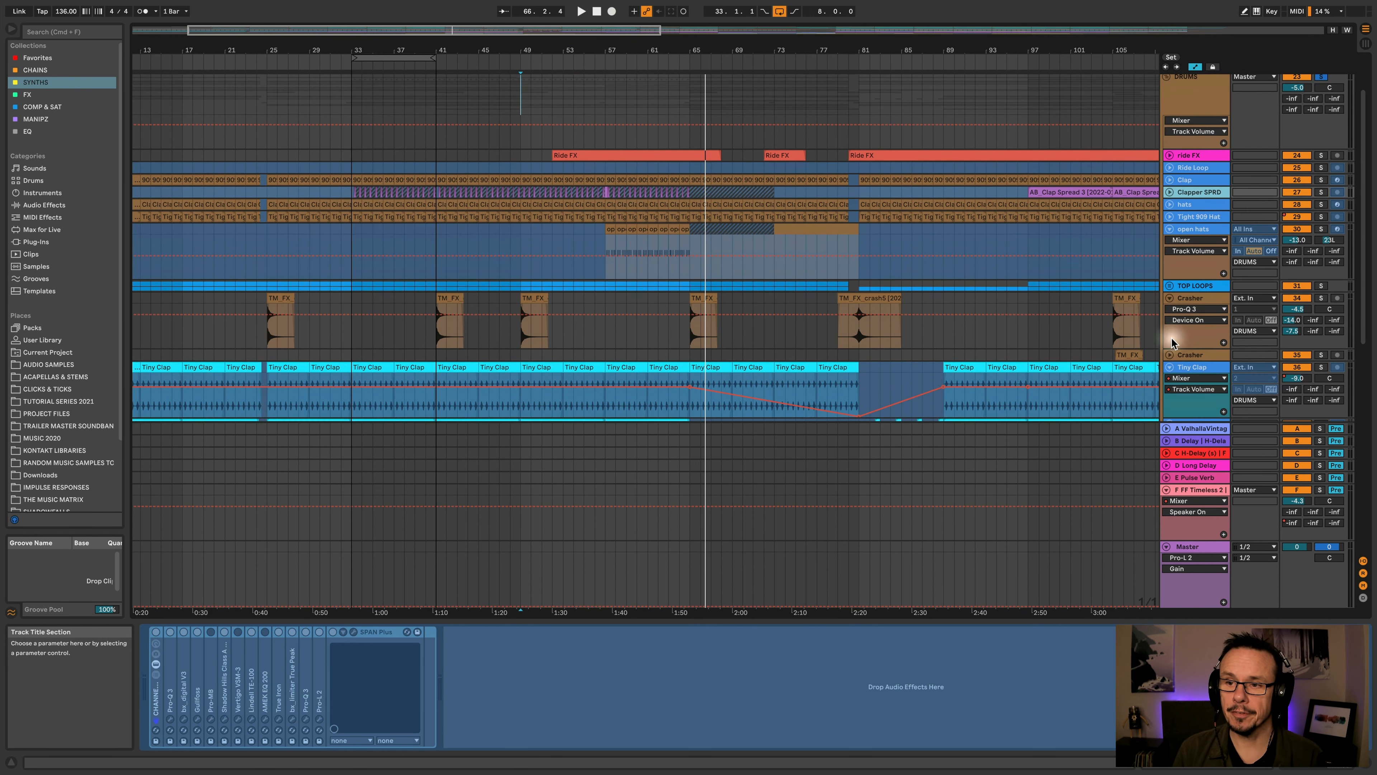
left_click(1185, 287)
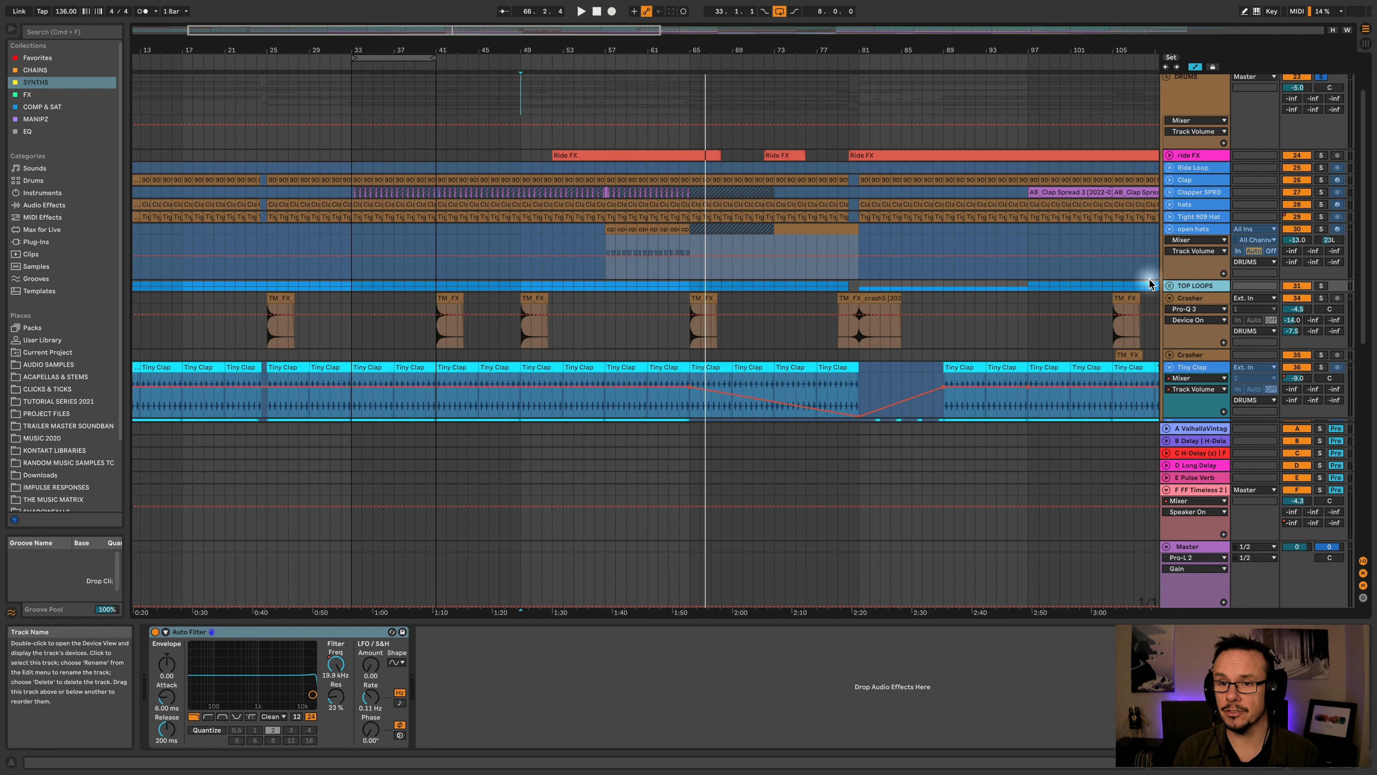
left_click(601, 288)
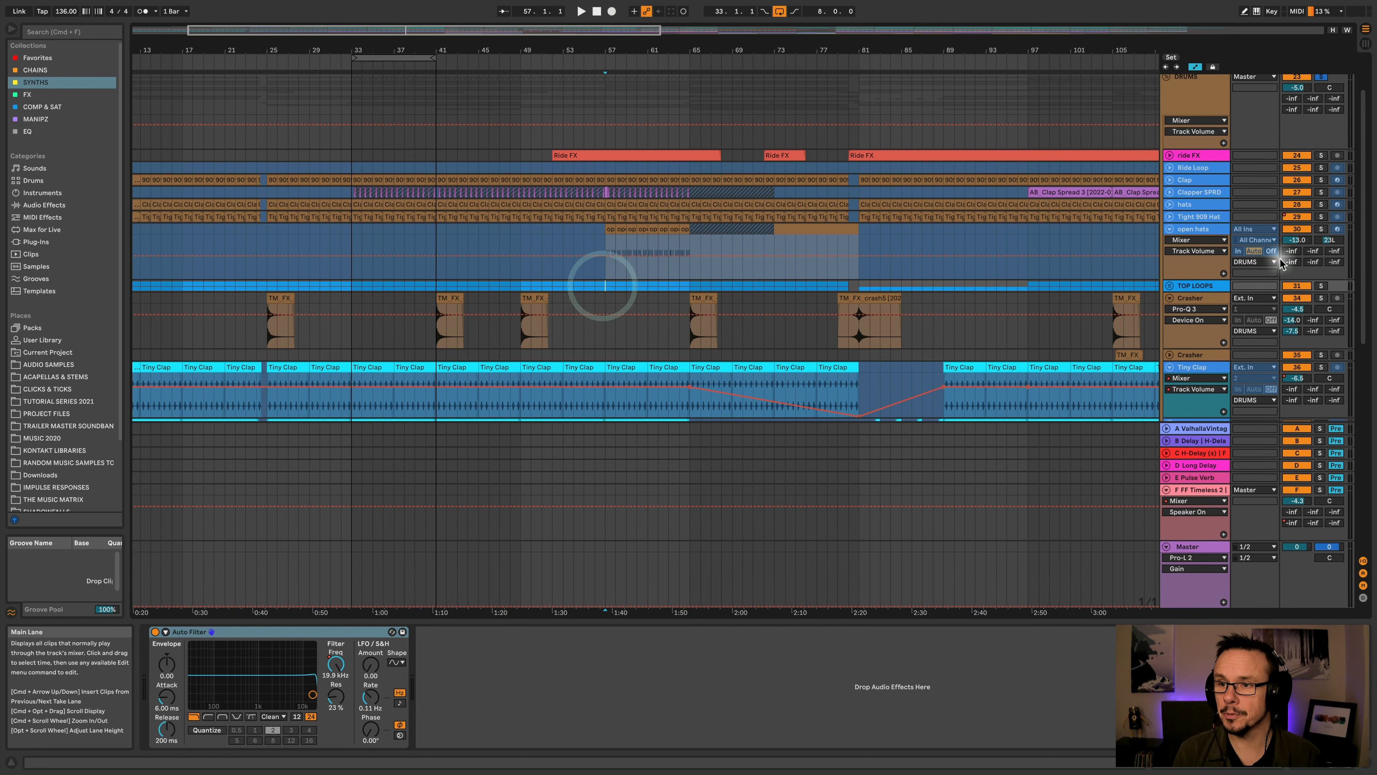
left_click(1322, 285)
key("space")
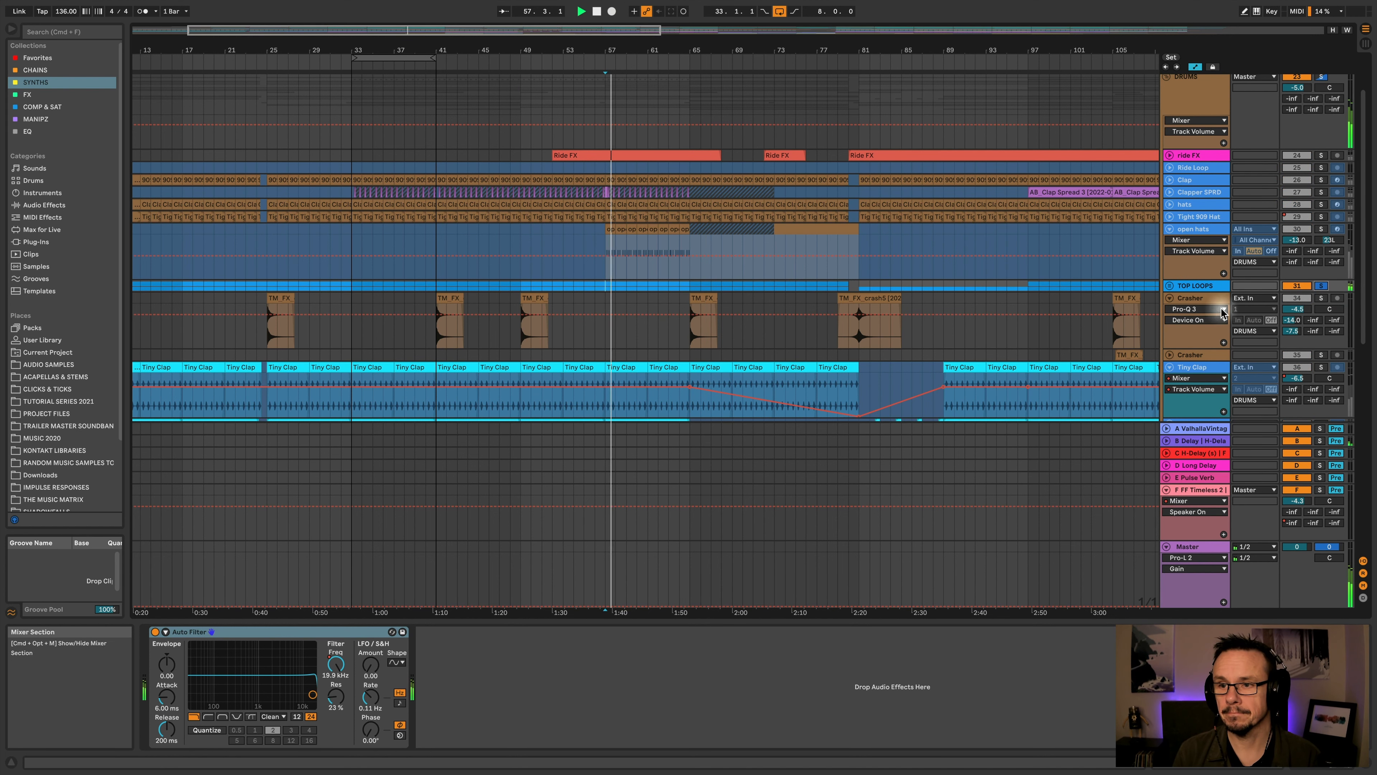
Unfold the TOP LOOPS group and check the devices available for automation on the 33 Tops_Loop track, keeping Mixer selected
left_click(1170, 286)
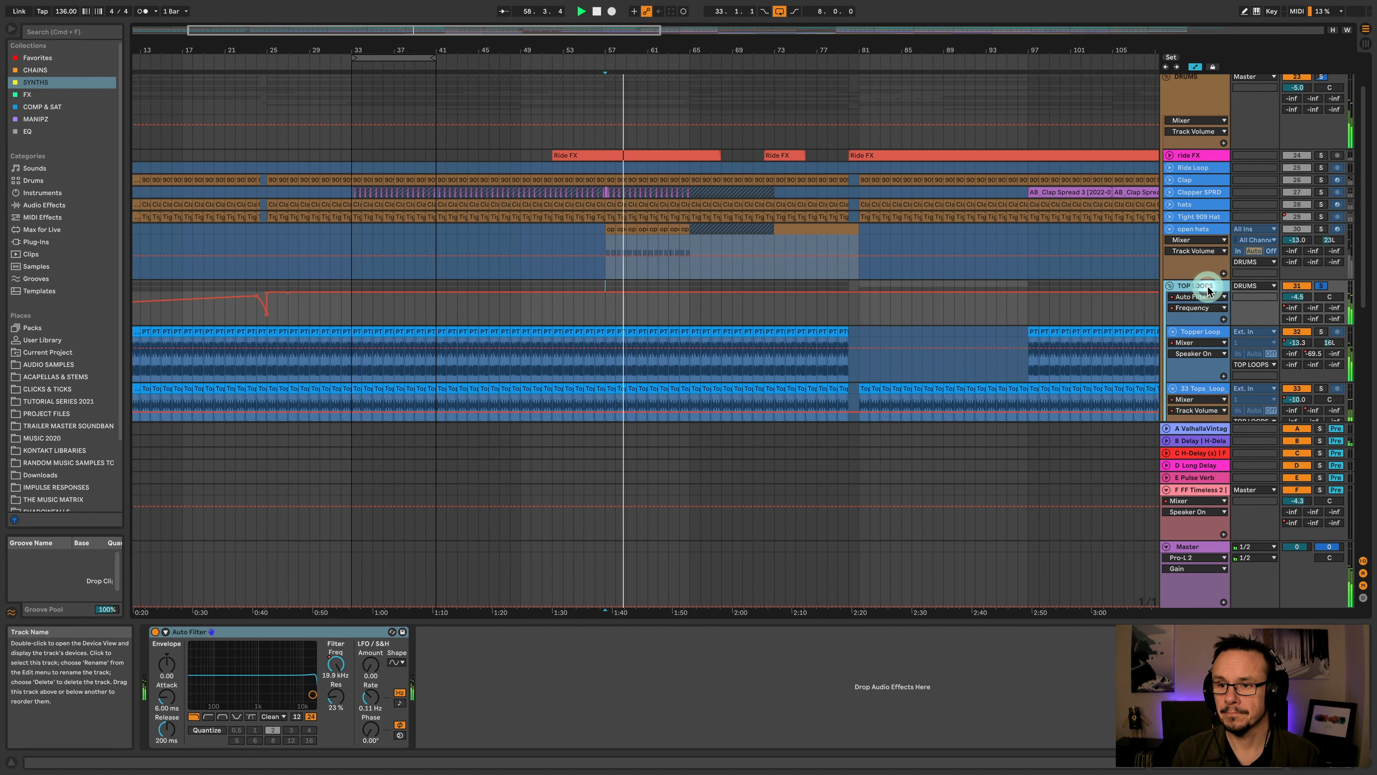
scroll(1205, 285, "down", 4)
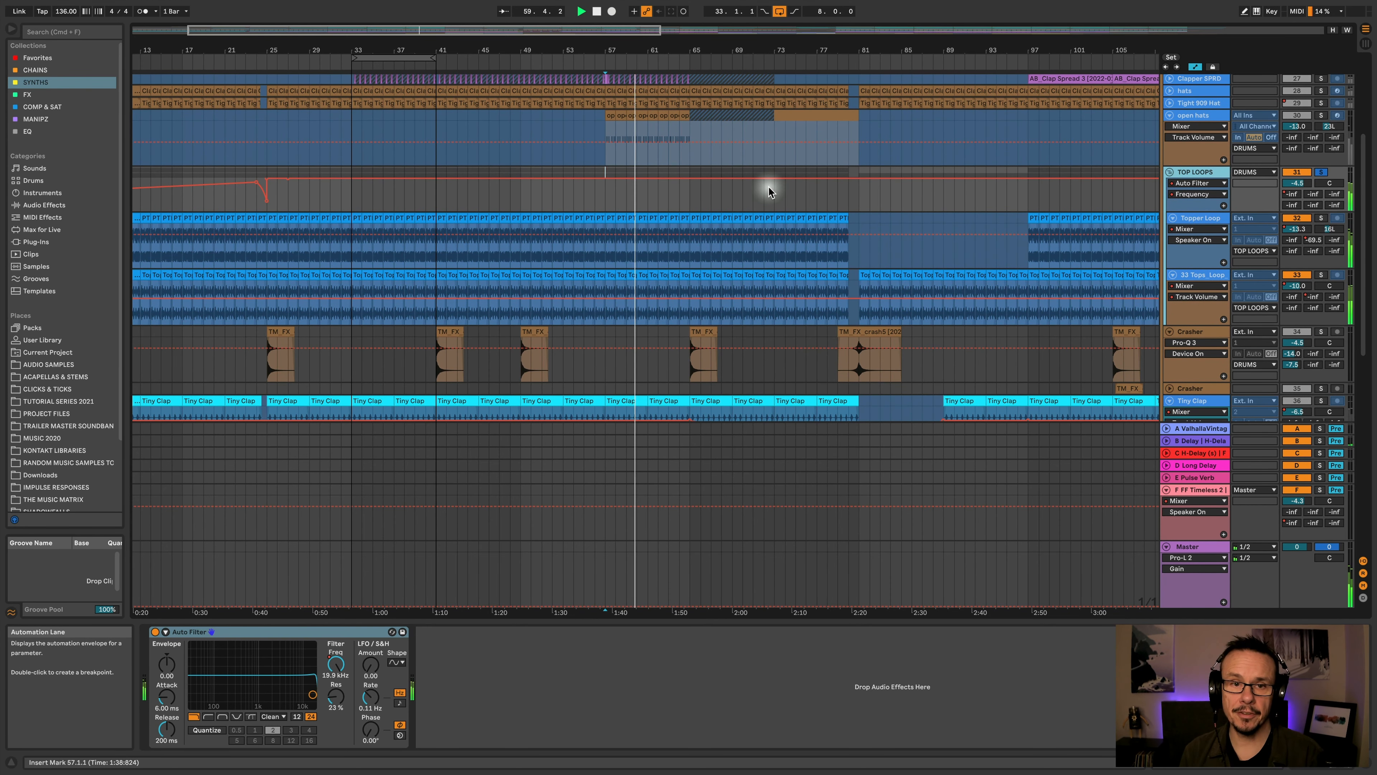
left_click_drag(226, 47, 288, 48)
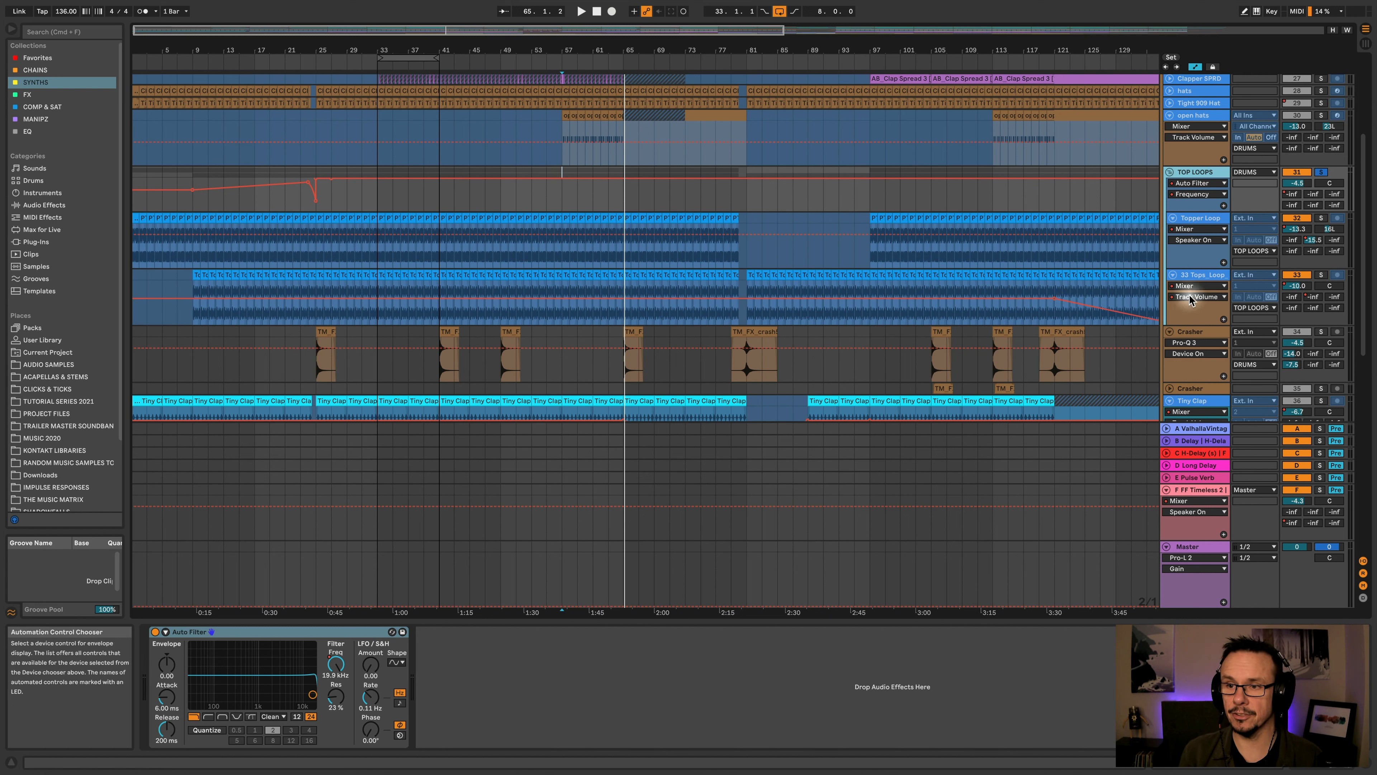
left_click(1187, 284)
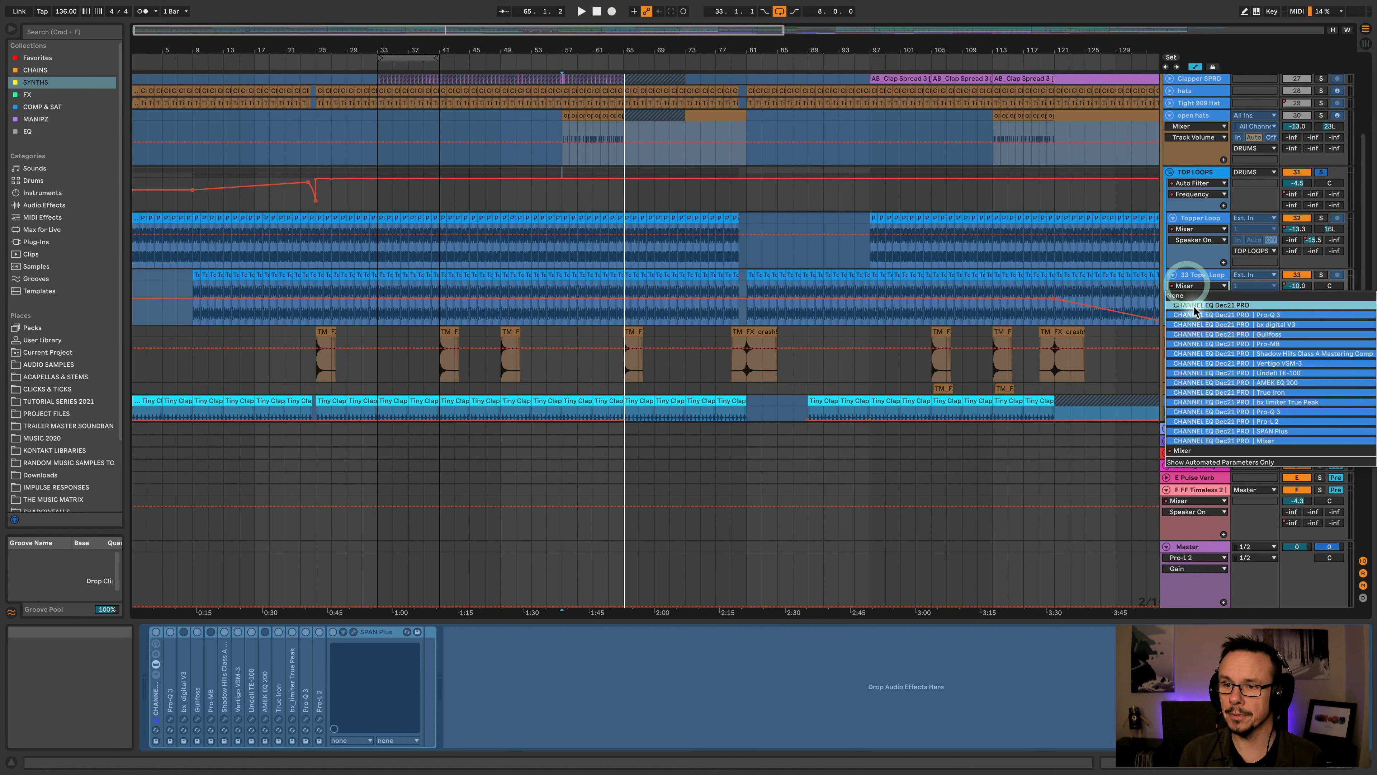
left_click(1188, 450)
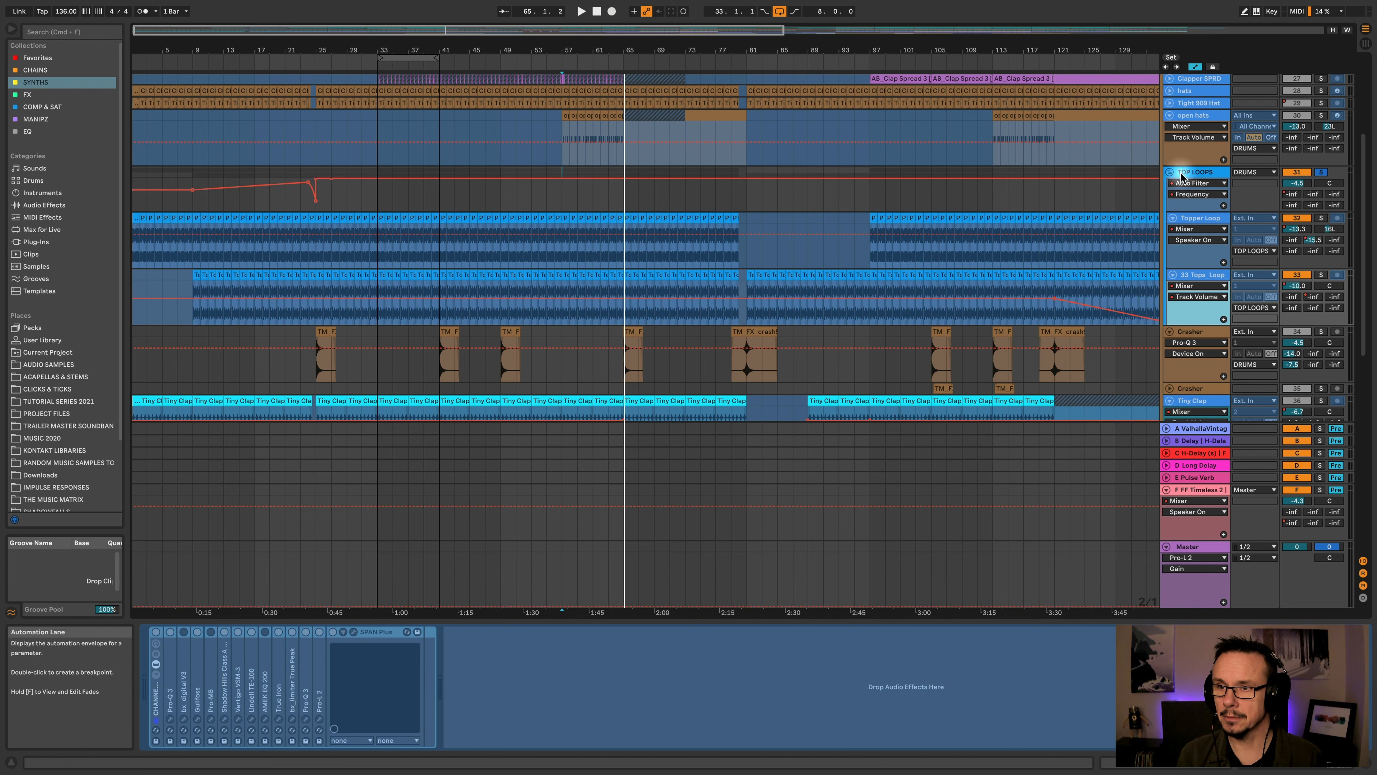
Examine the Auto Filter frequency automation on the TOP LOOPS group, play the build-up into bar 25, and stop playback
left_click(1193, 177)
scroll(715, 221, "right", 20)
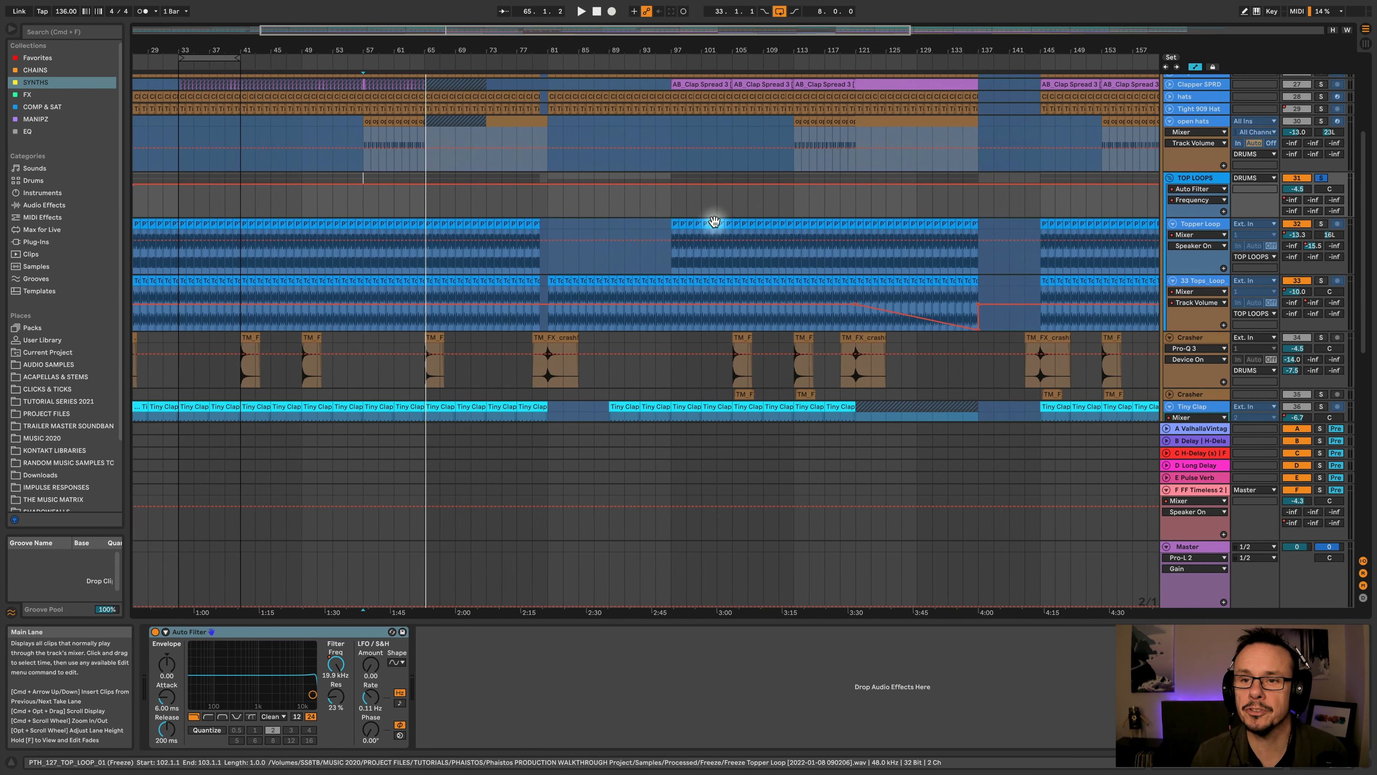
scroll(715, 221, "left", 20)
scroll(715, 221, "down", 1)
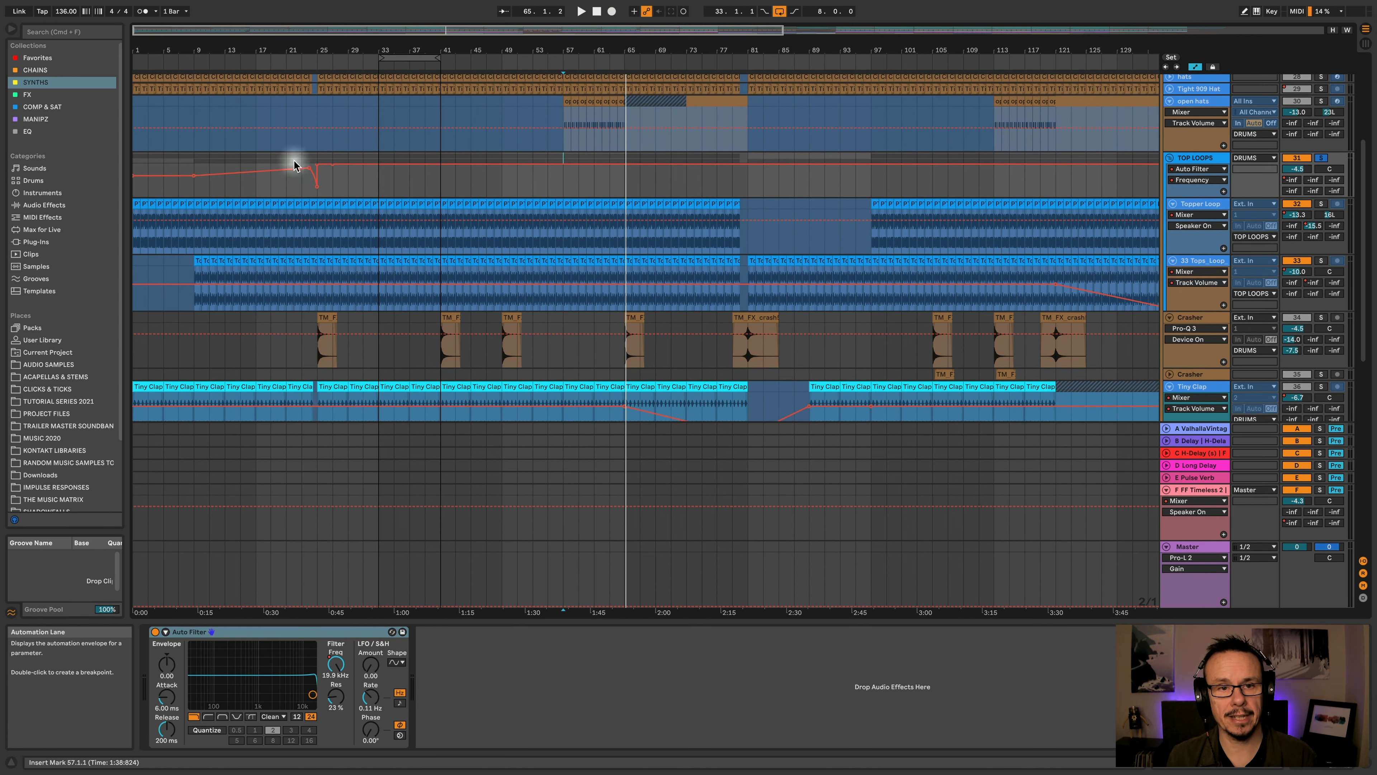
left_click(273, 67)
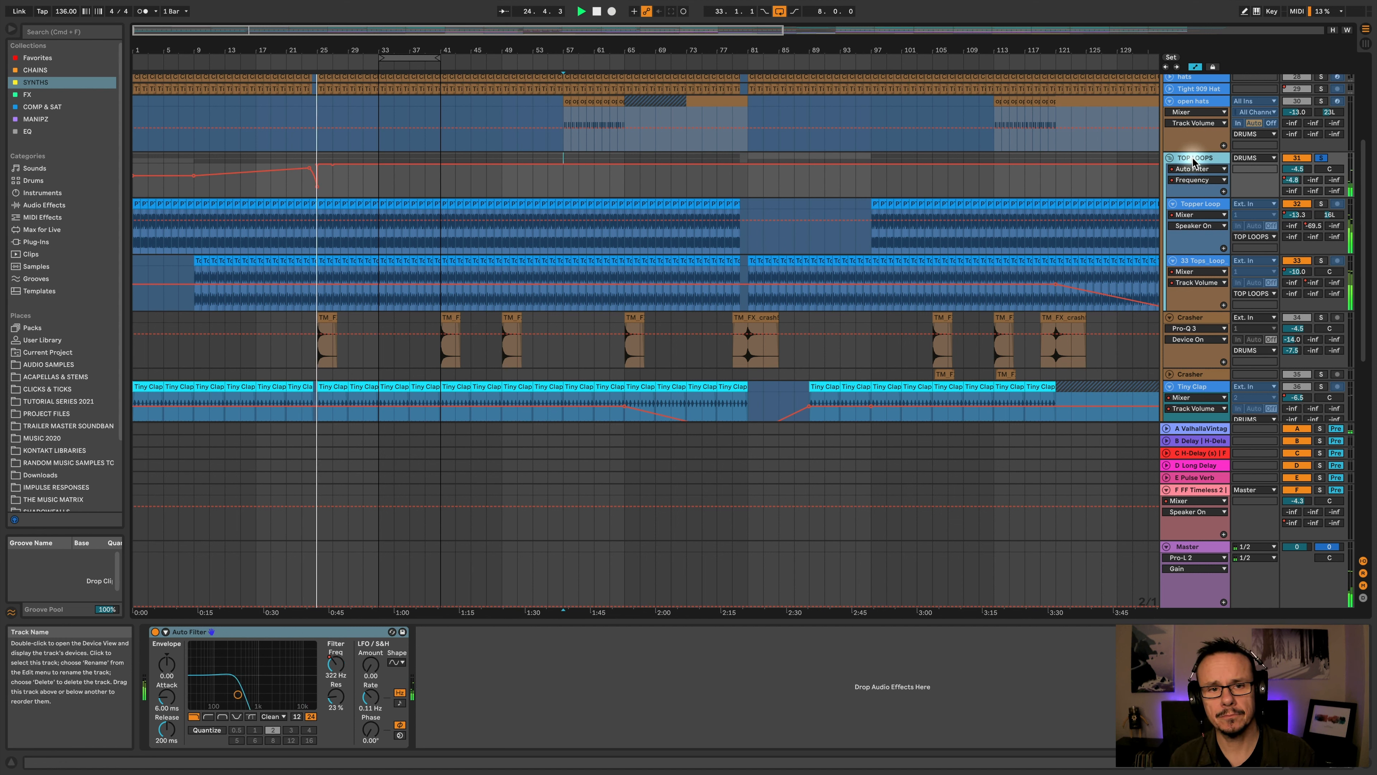
key("space")
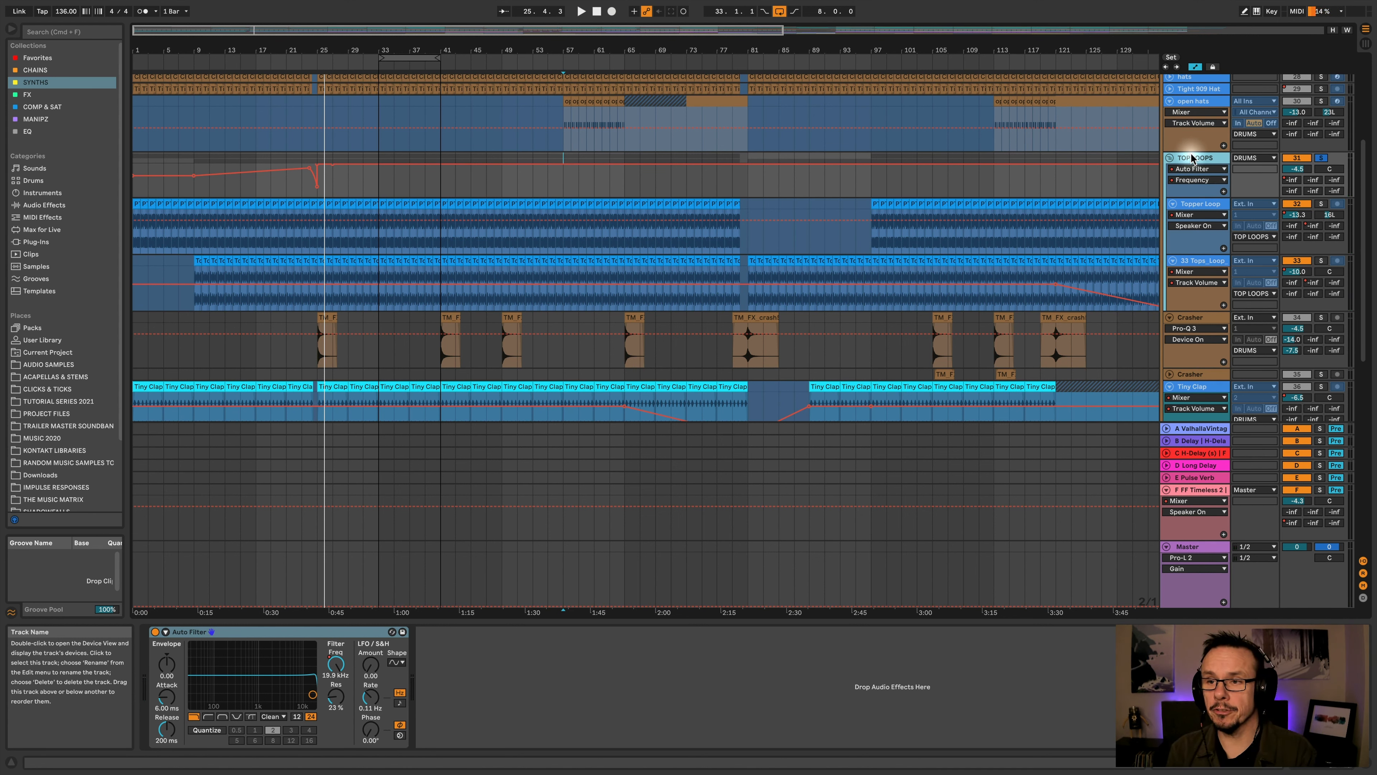
Fold the TOP LOOPS and LIVE DRUMS subgroups within the DRUMS group
left_click(1171, 157)
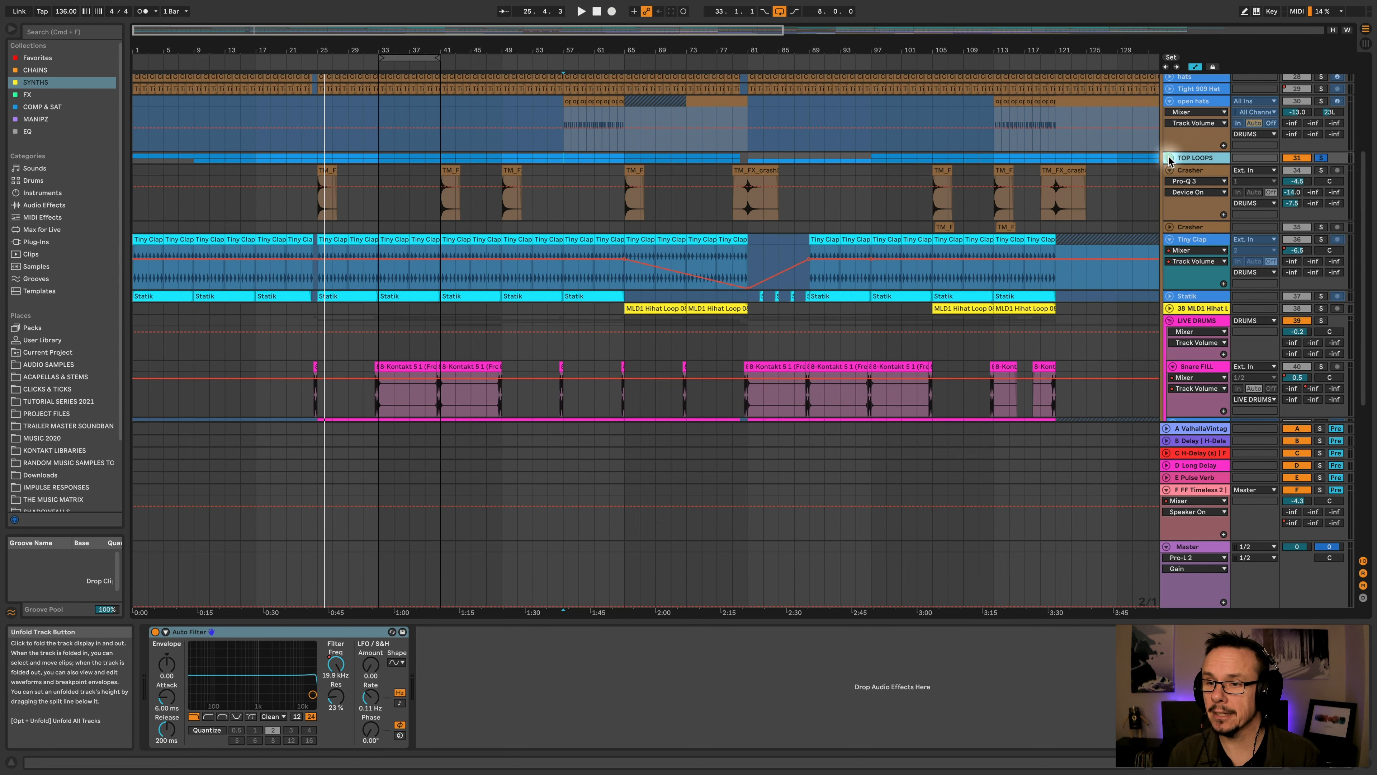
left_click(1170, 320)
scroll(1193, 163, "up", 5)
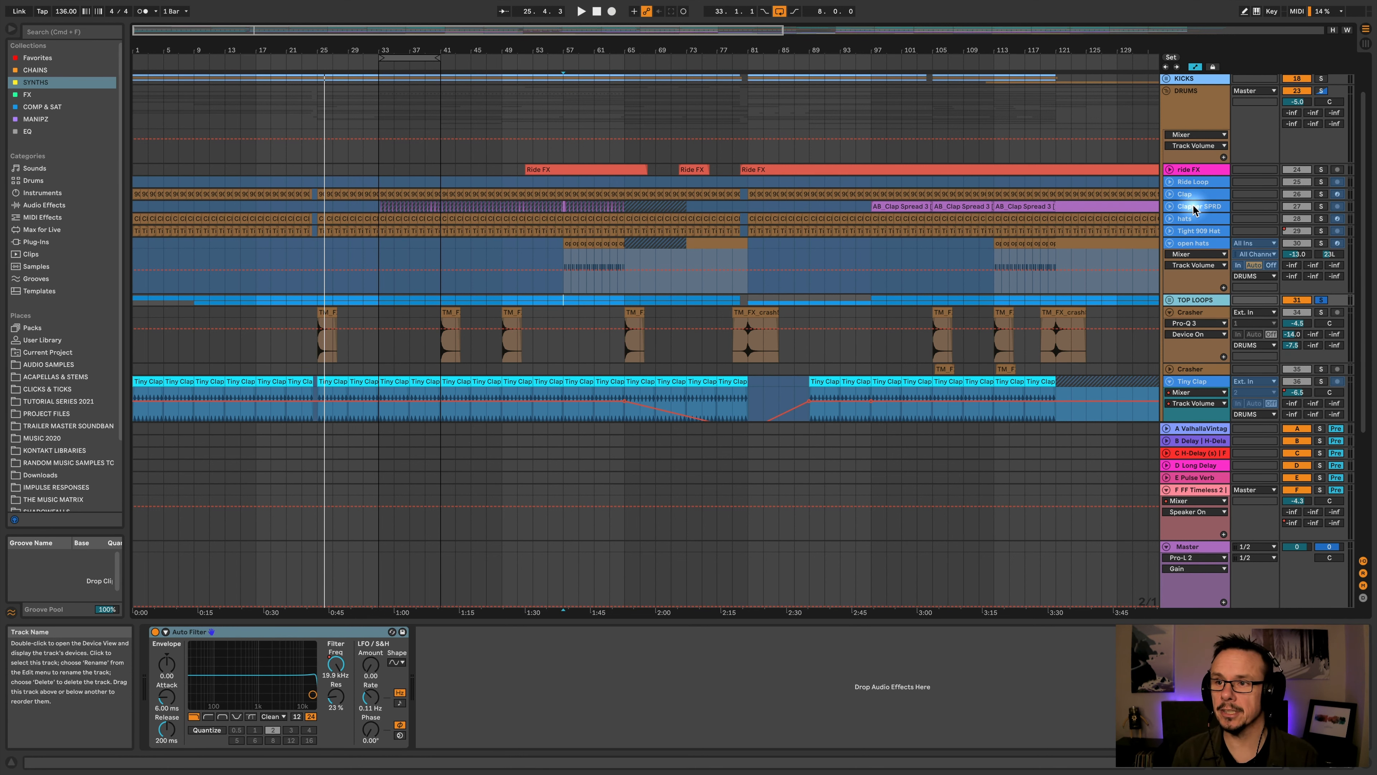
left_click(1190, 91)
left_click(1167, 90)
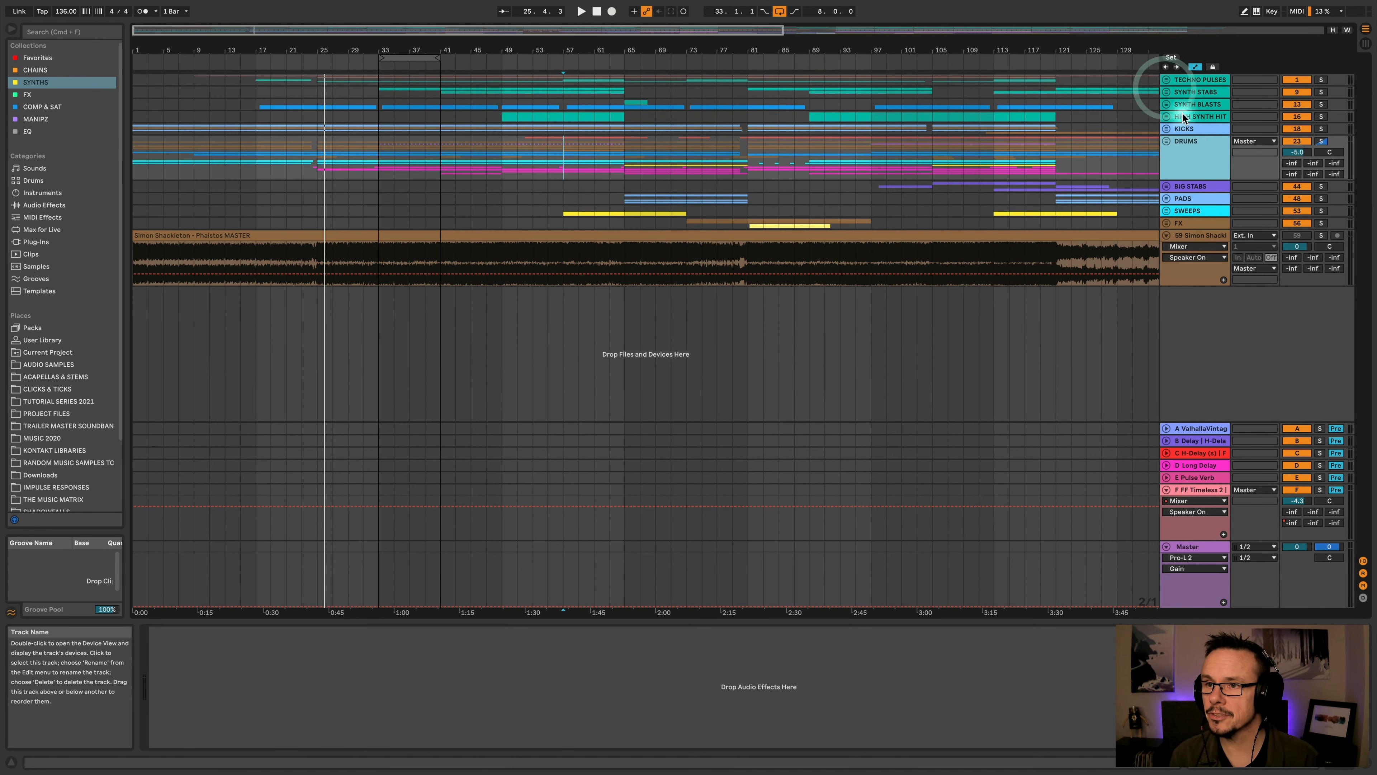
left_click(1291, 143)
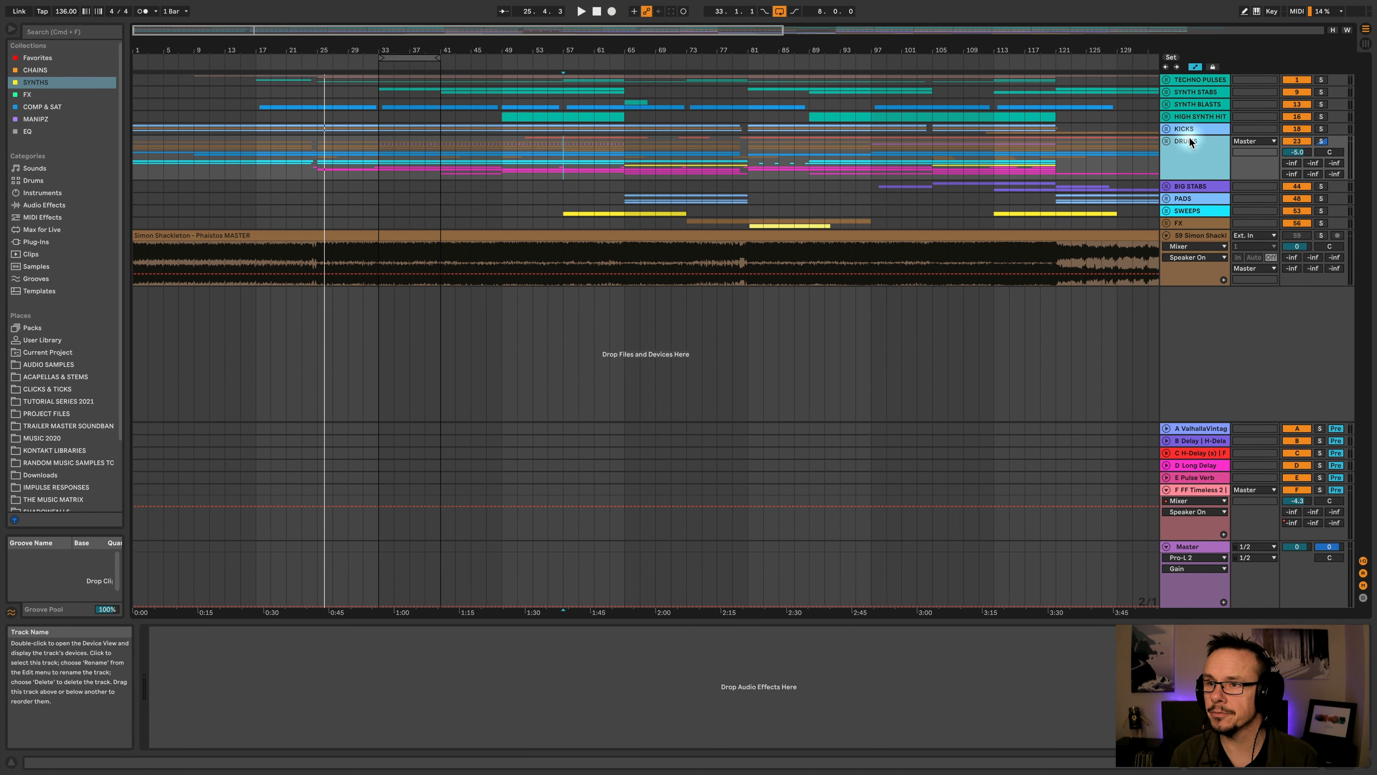
left_click(1167, 140)
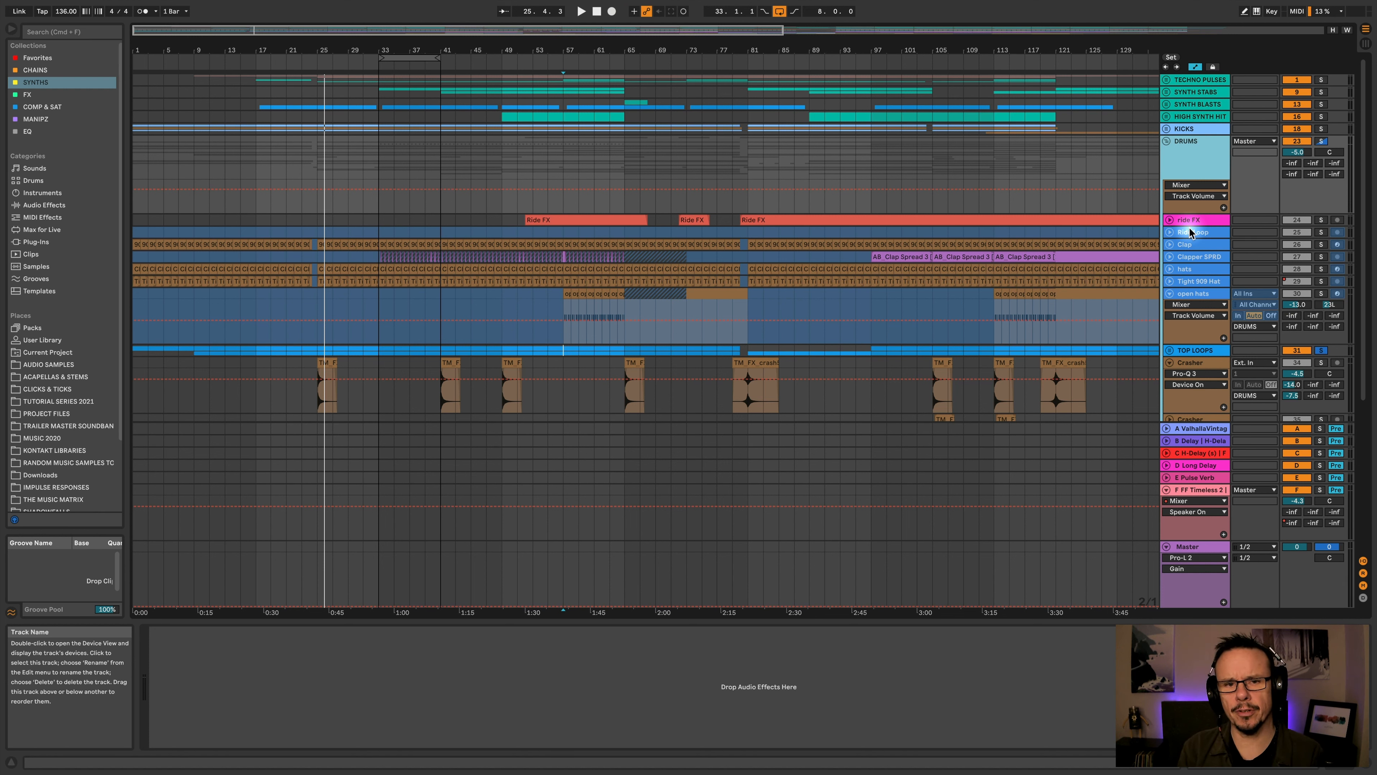
Unfold the LIVE DRUMS subgroup within DRUMS and solo that subgroup
left_click(1188, 256)
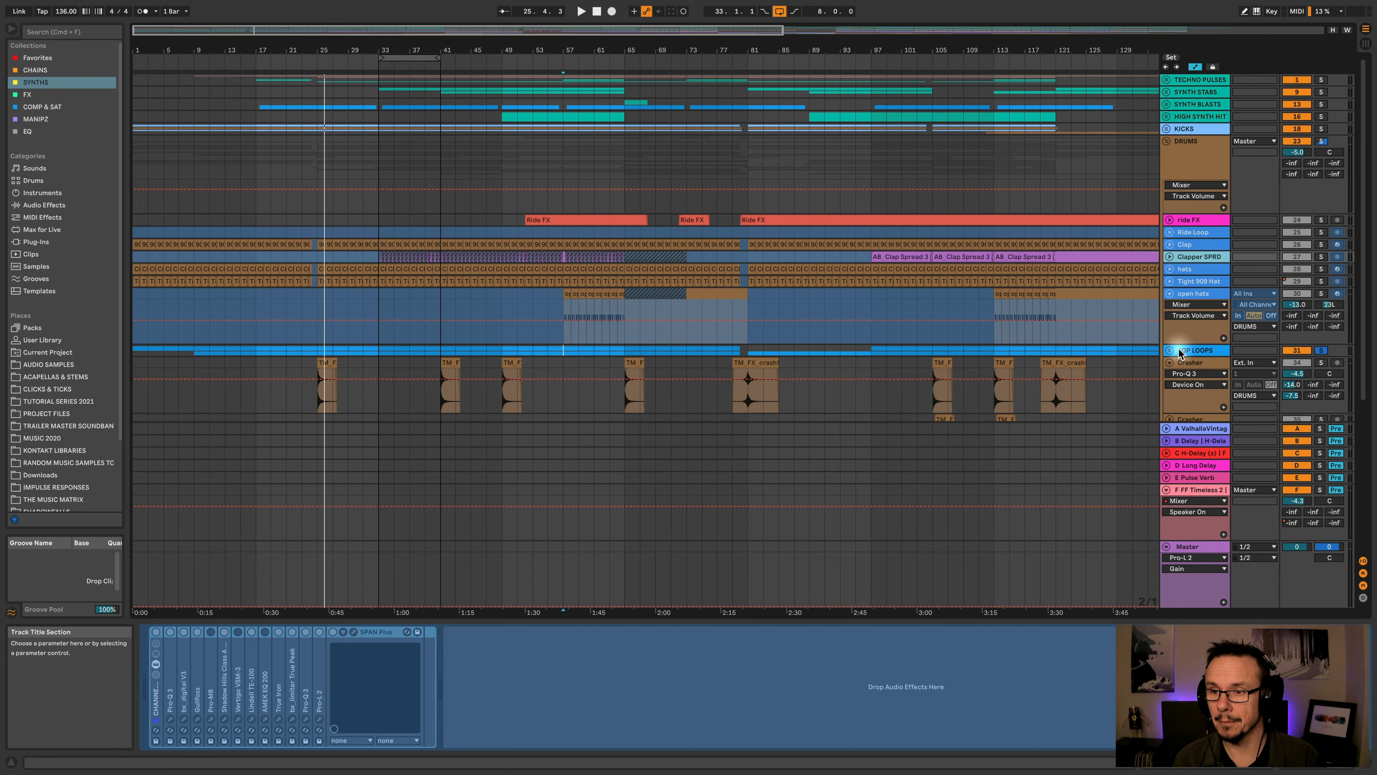
scroll(1176, 350, "down", 5)
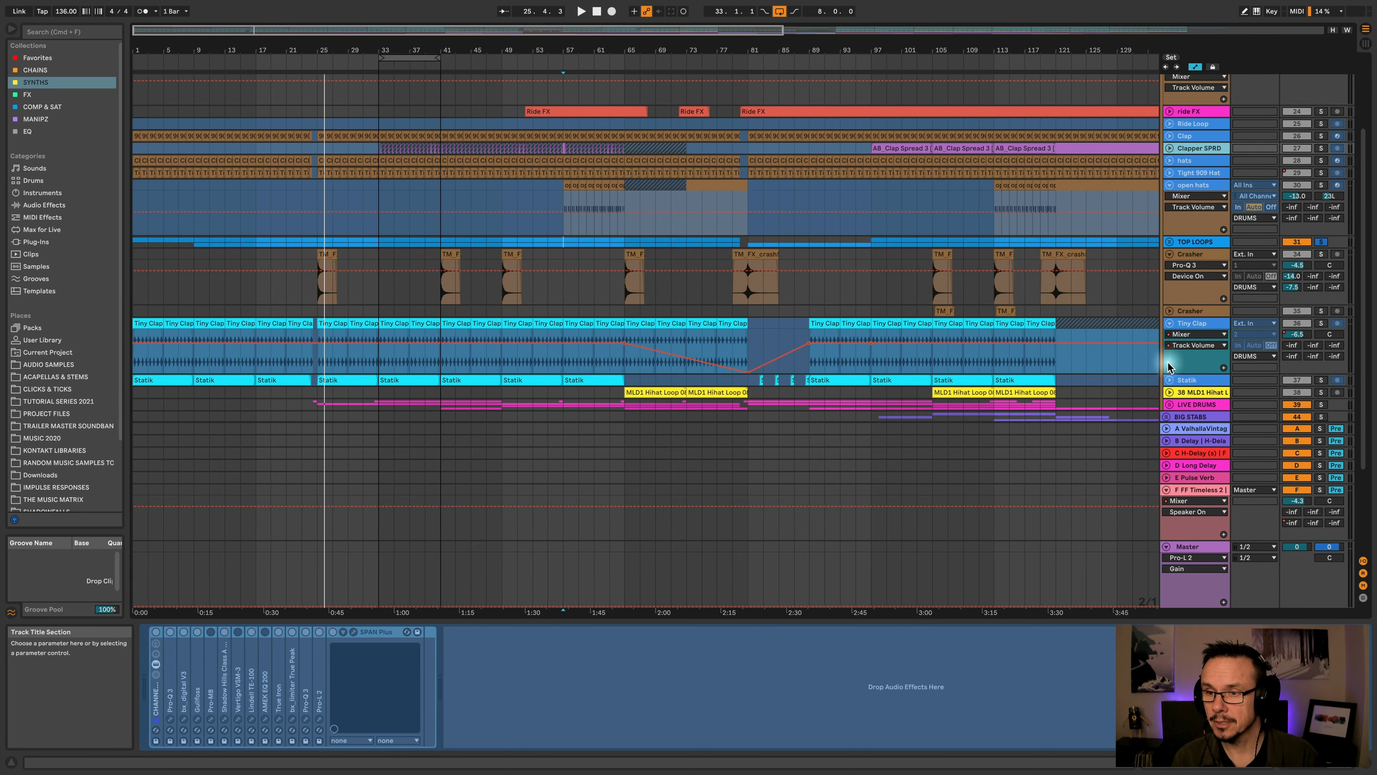
scroll(1168, 362, "down", 3)
left_click(1196, 342)
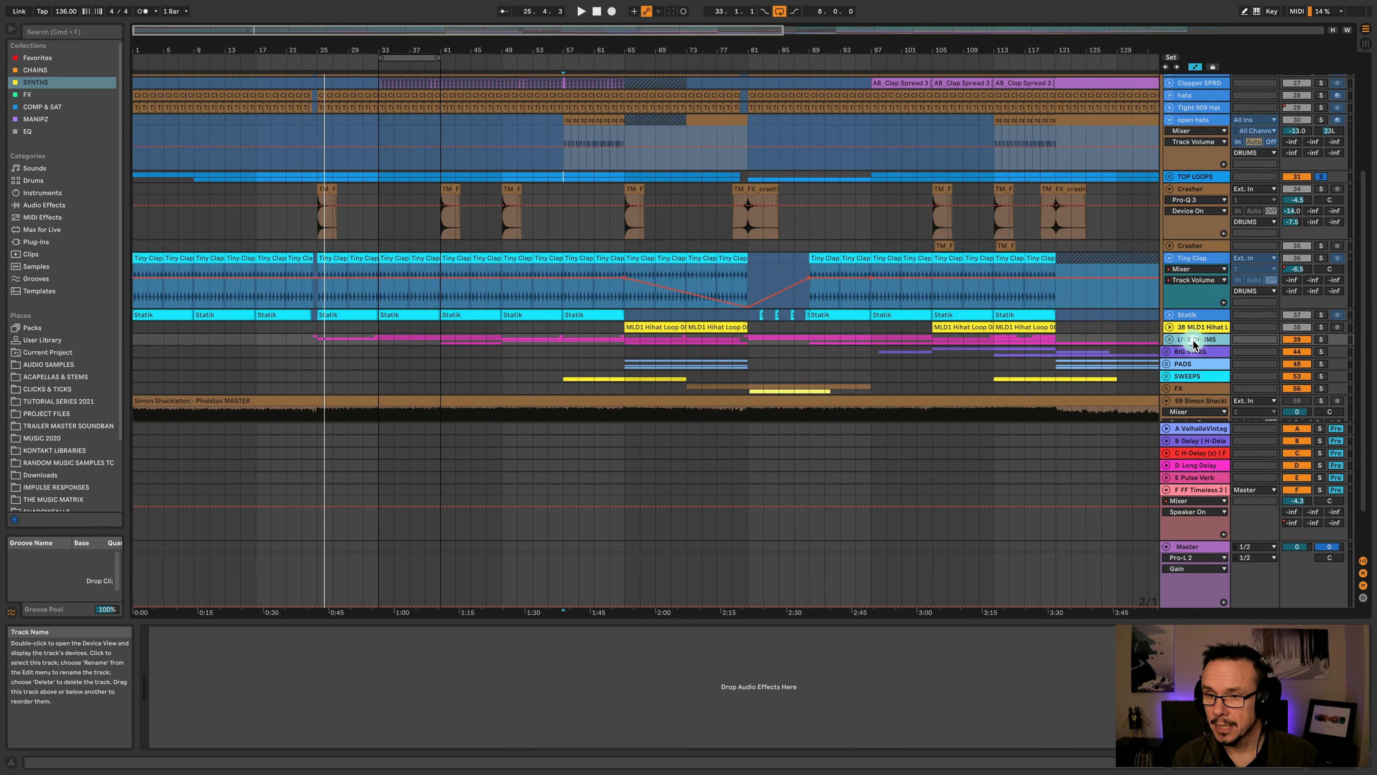
left_click(1170, 339)
left_click(1200, 176)
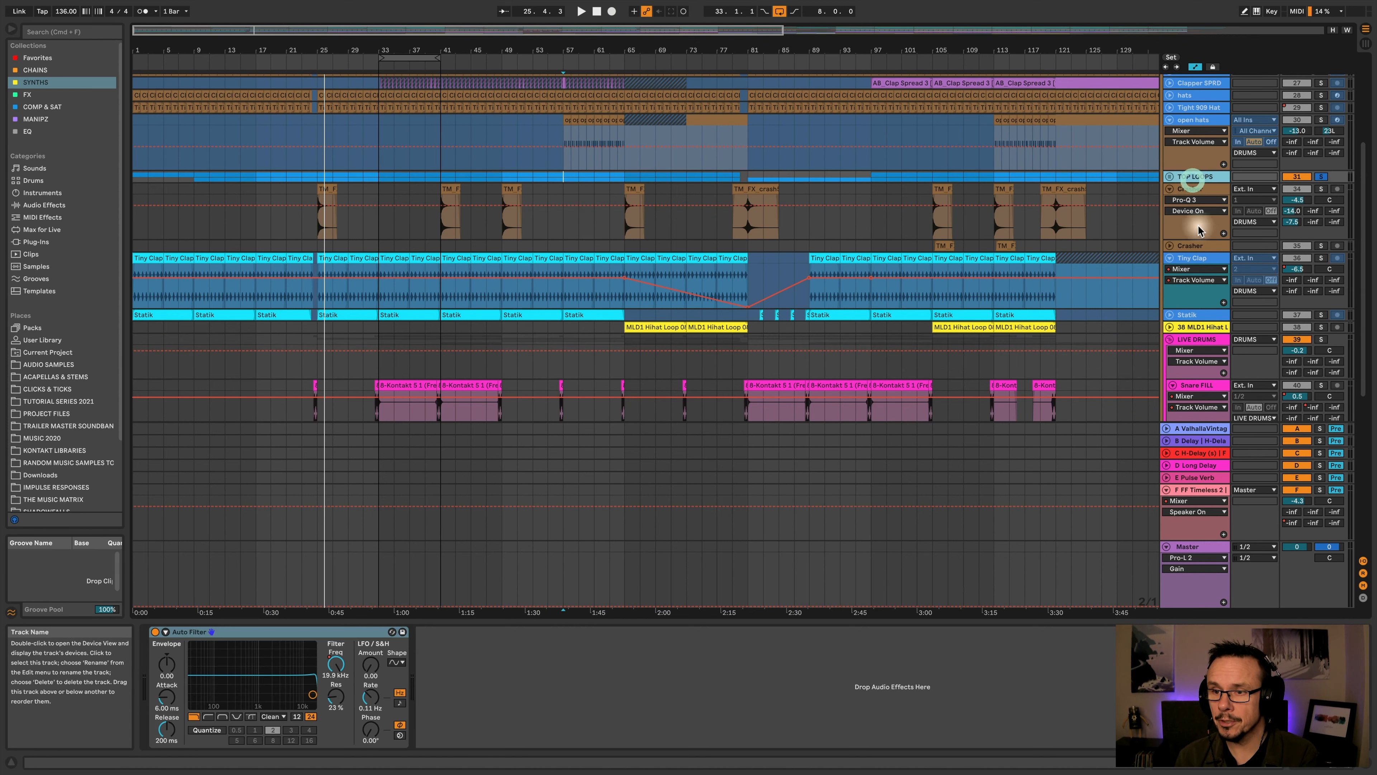
left_click(1195, 341)
scroll(1172, 339, "down", 7)
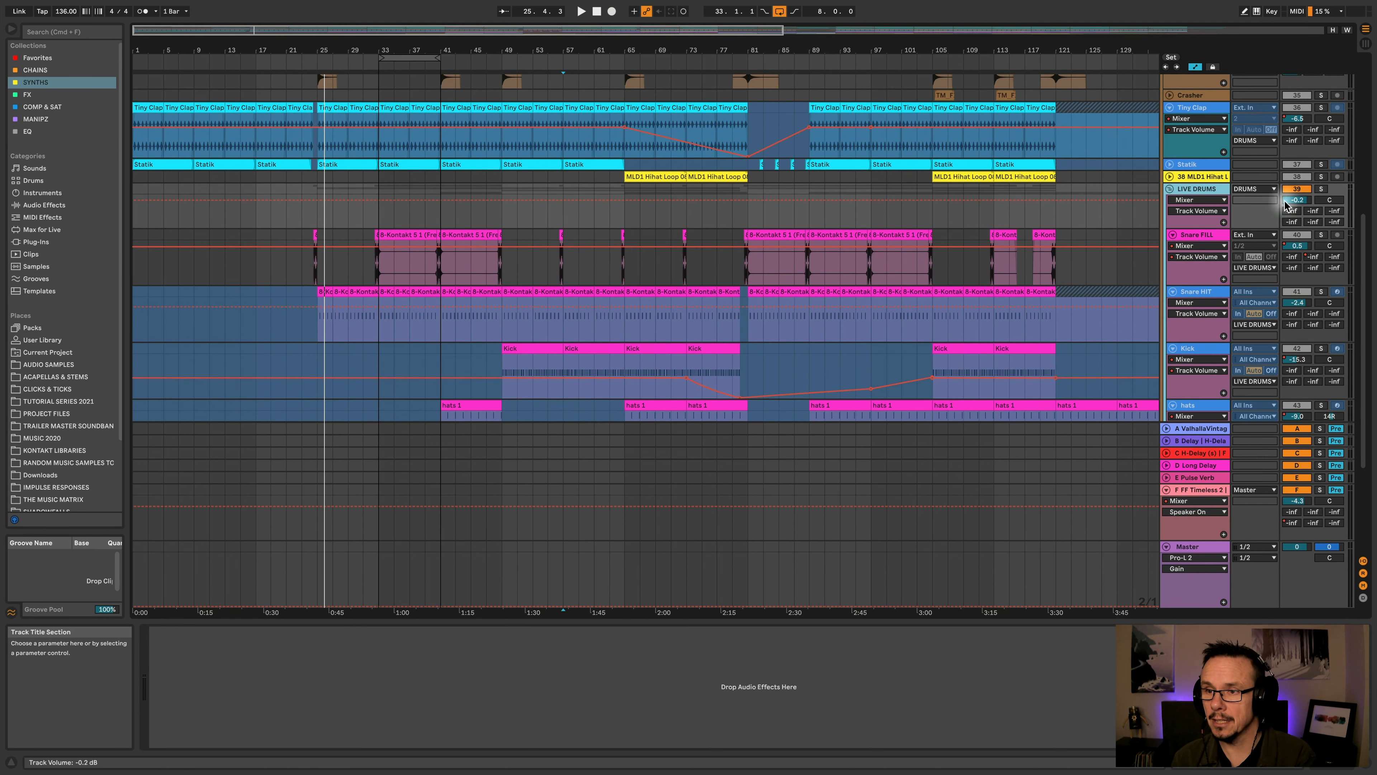
left_click(1321, 188)
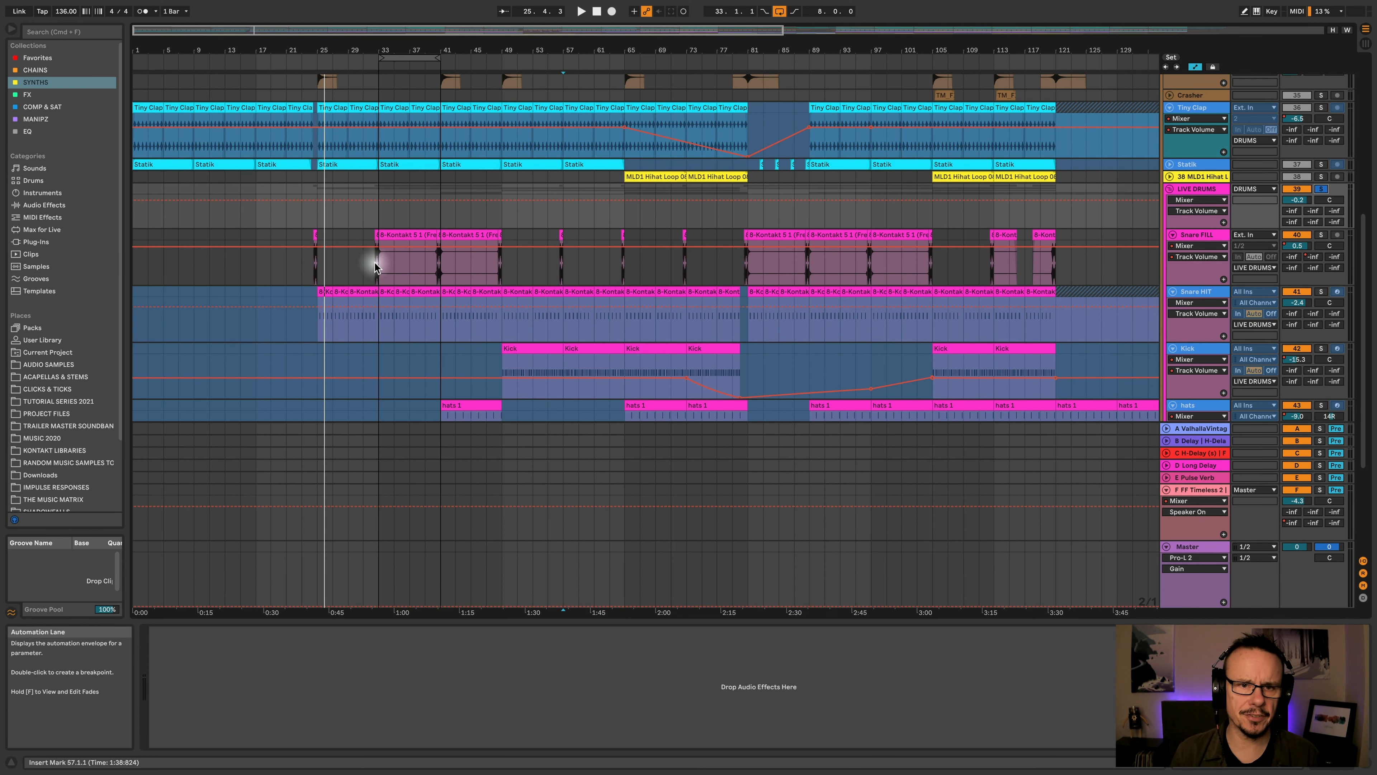
Examine the Snare FILL clips around bar 33, play the soloed LIVE DRUMS group from bar 65, and stop playback
left_click_drag(384, 48, 444, 257)
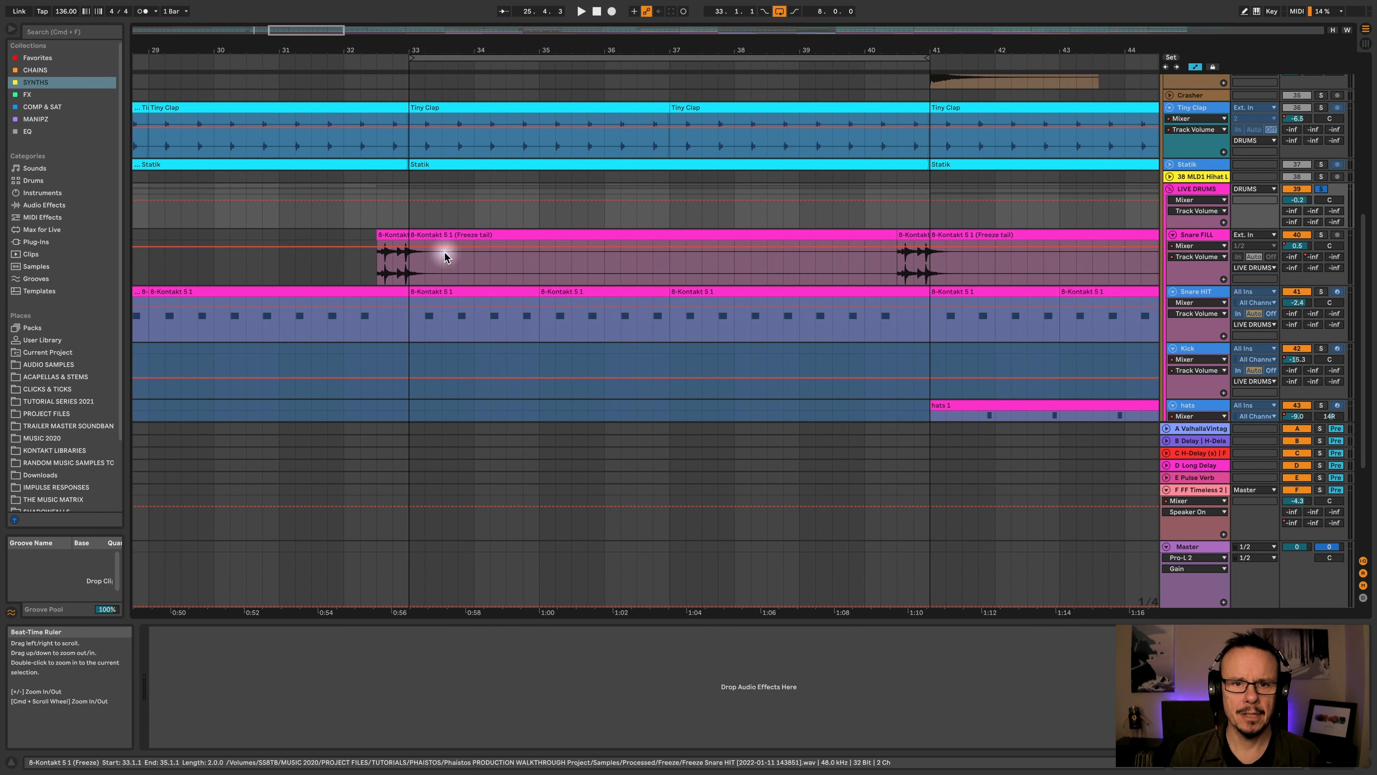
left_click_drag(348, 55, 349, 50)
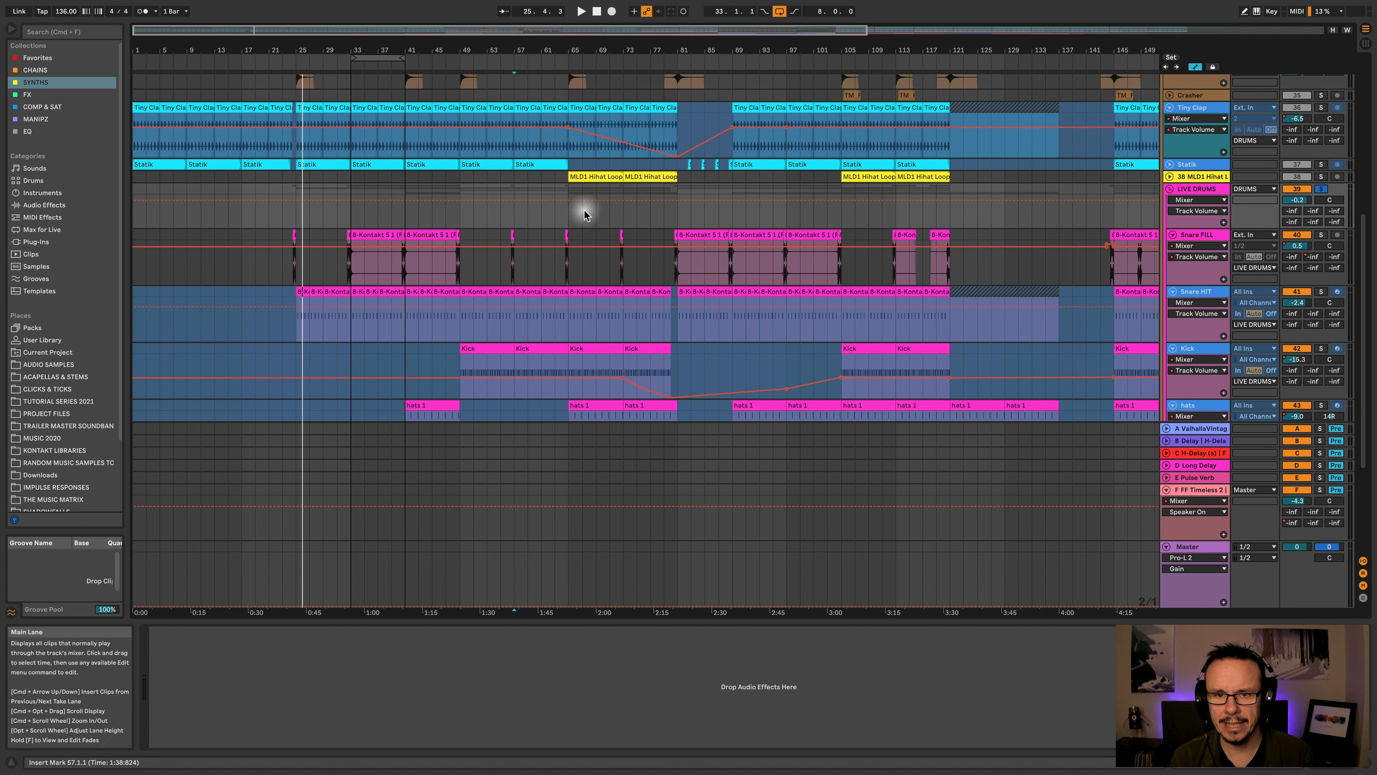
left_click(570, 216)
scroll(646, 312, "down", 3)
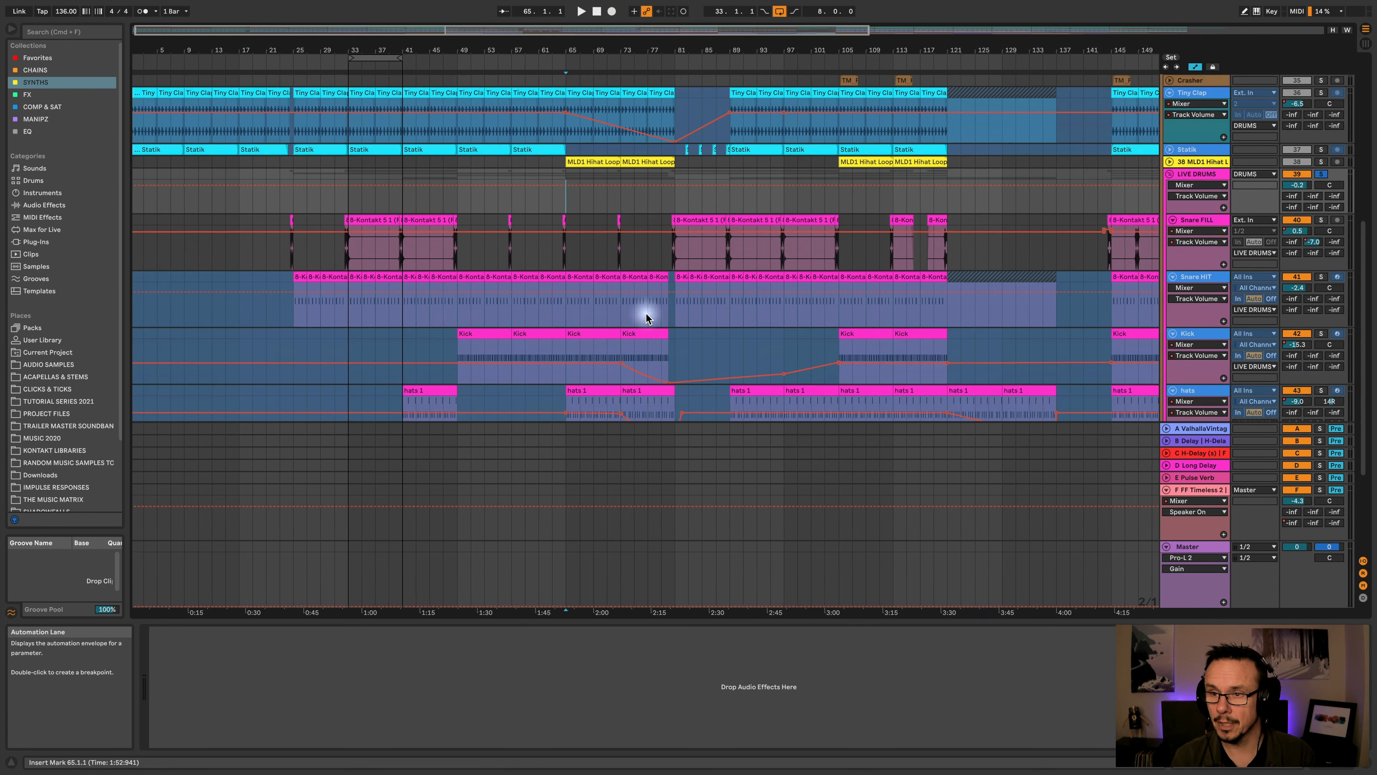
left_click(454, 183)
left_click(564, 184)
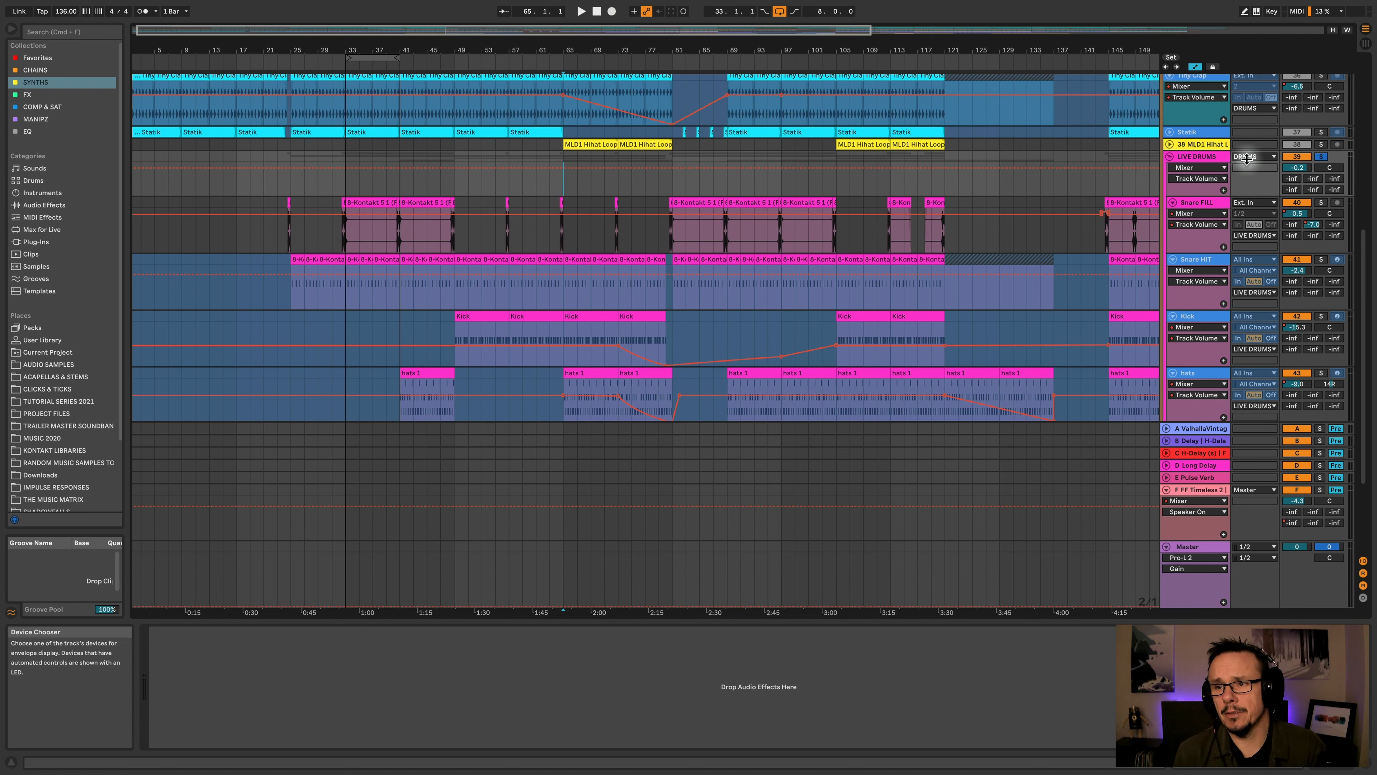
left_click(1323, 157)
key("space")
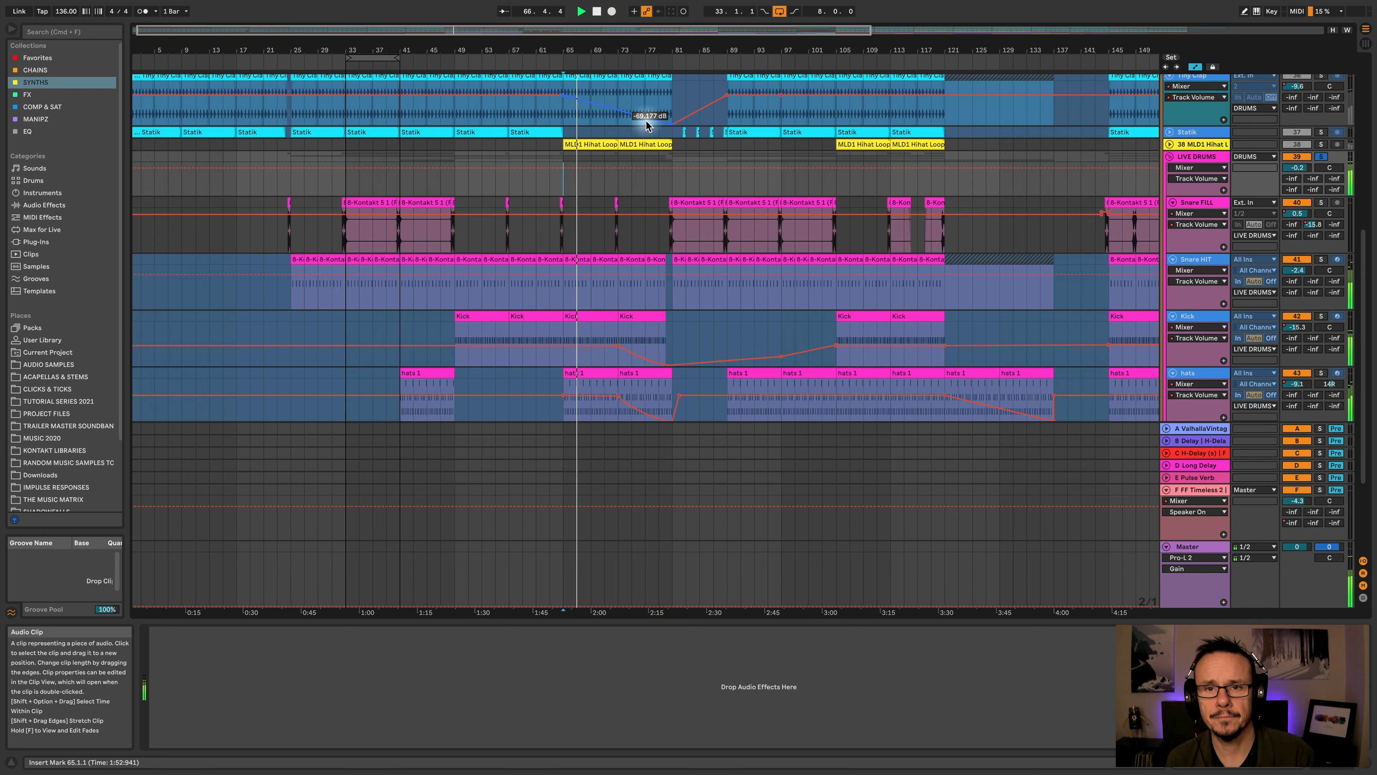
left_click_drag(620, 54, 630, 199)
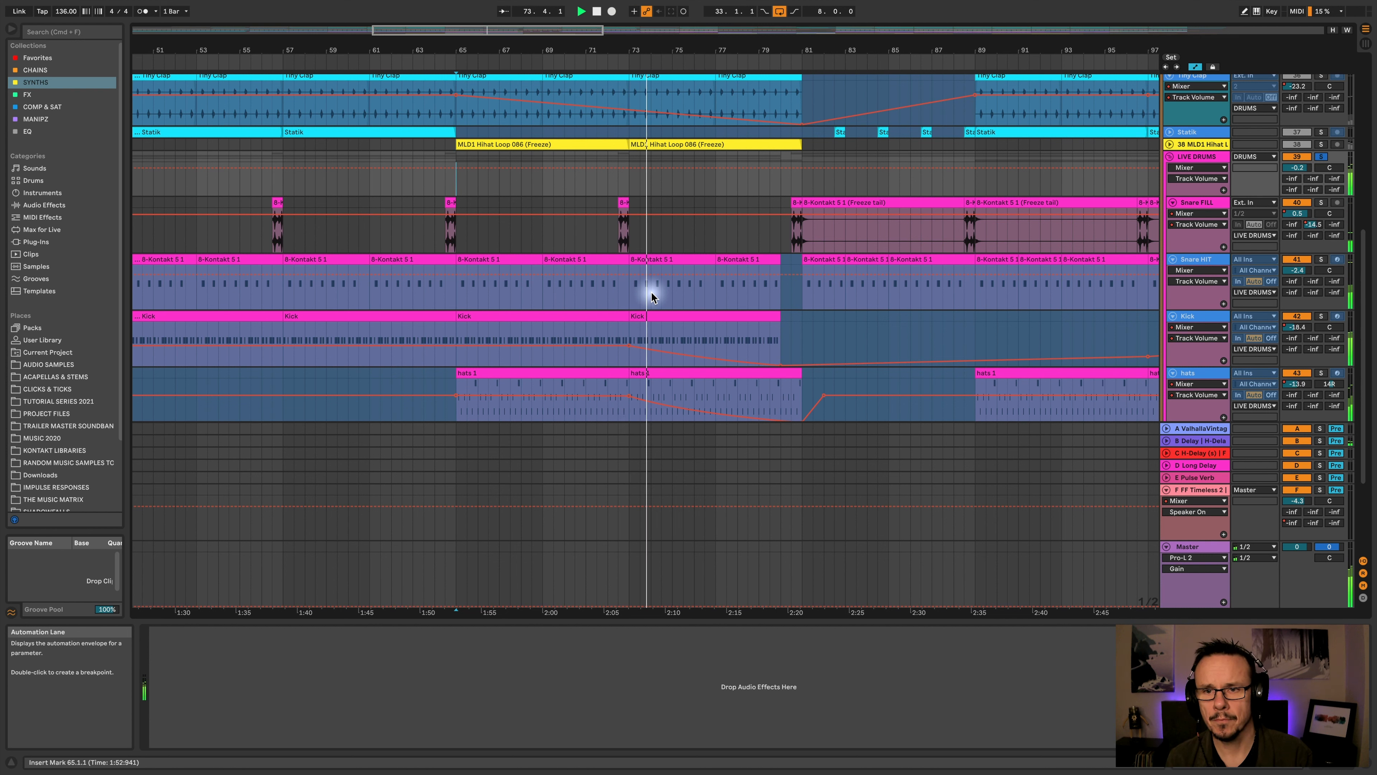
key("space")
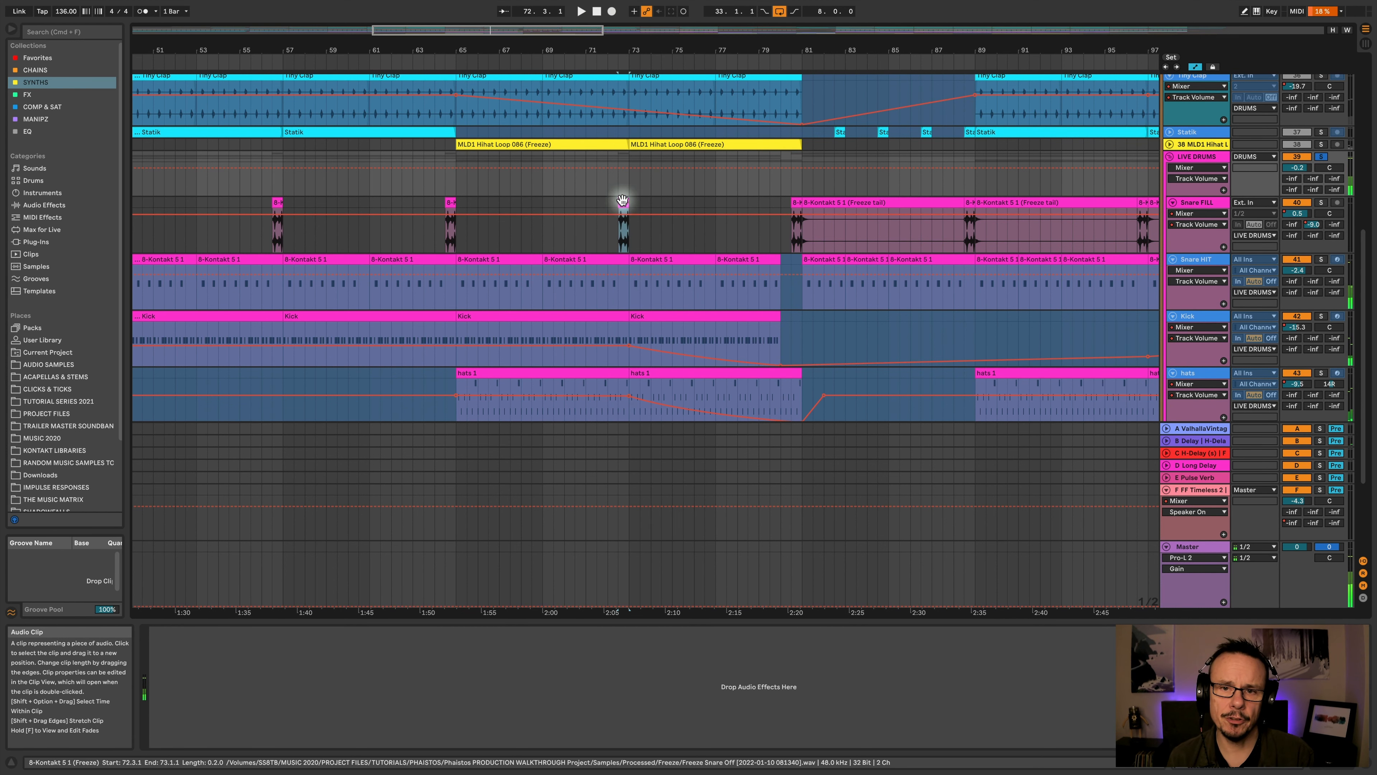
Solo the Snare FILL track and audition its short fill clip leading into bar 73
left_click(624, 206)
left_click(1321, 202)
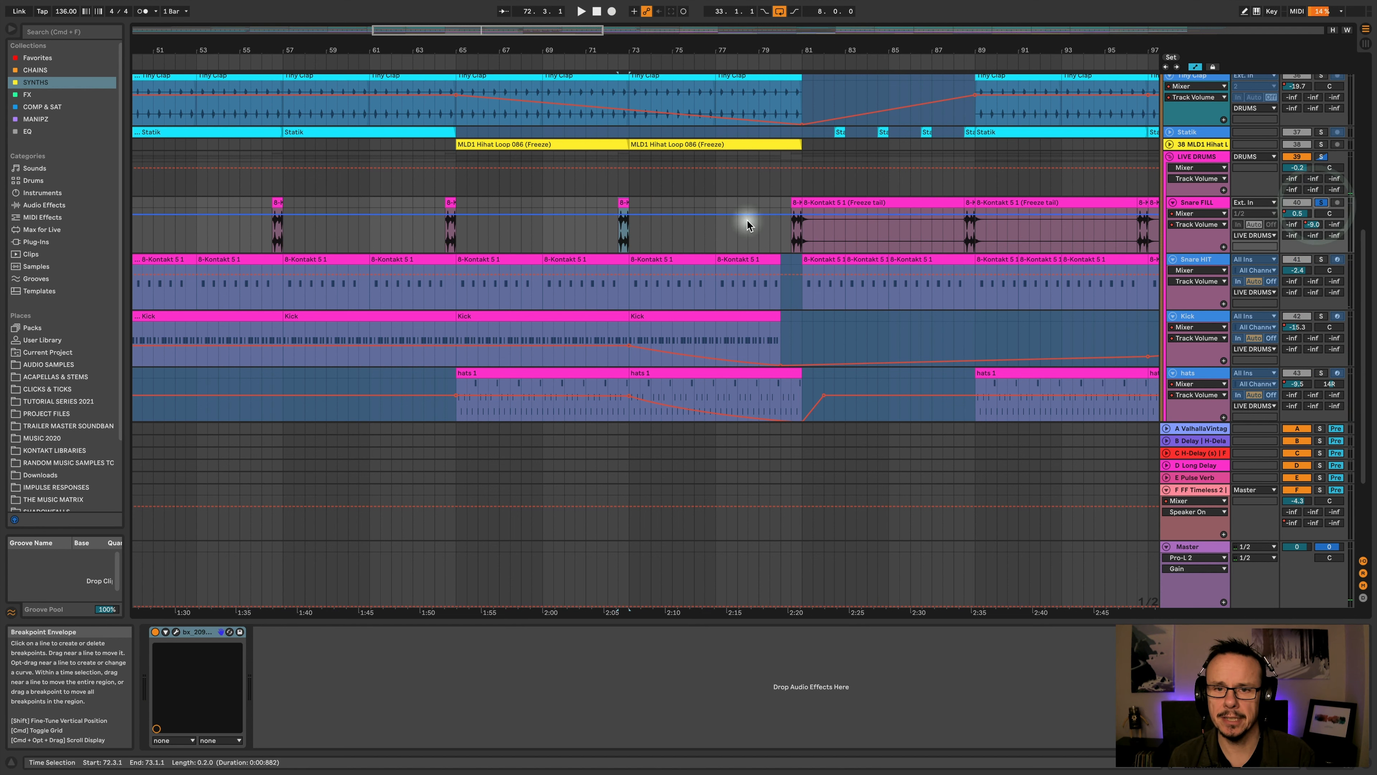
left_click(624, 199)
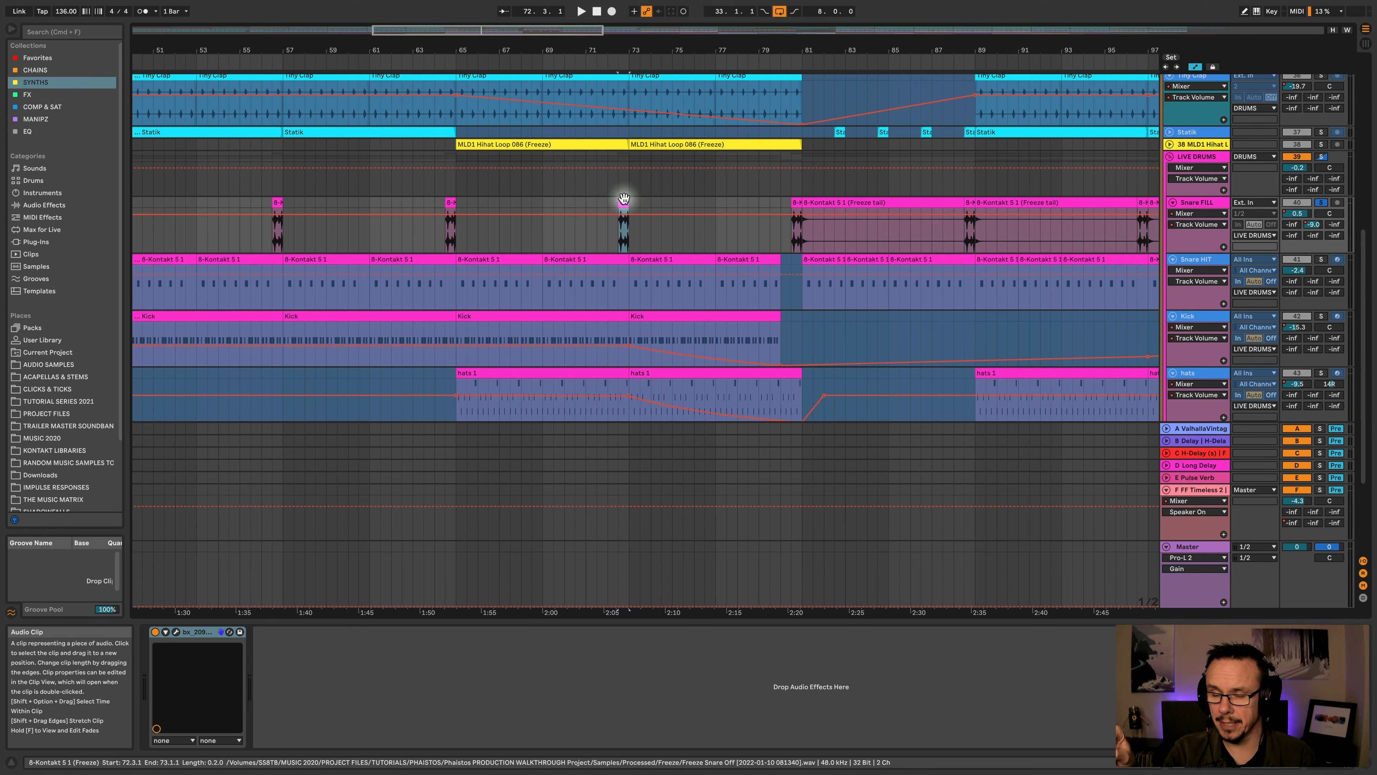
key("space")
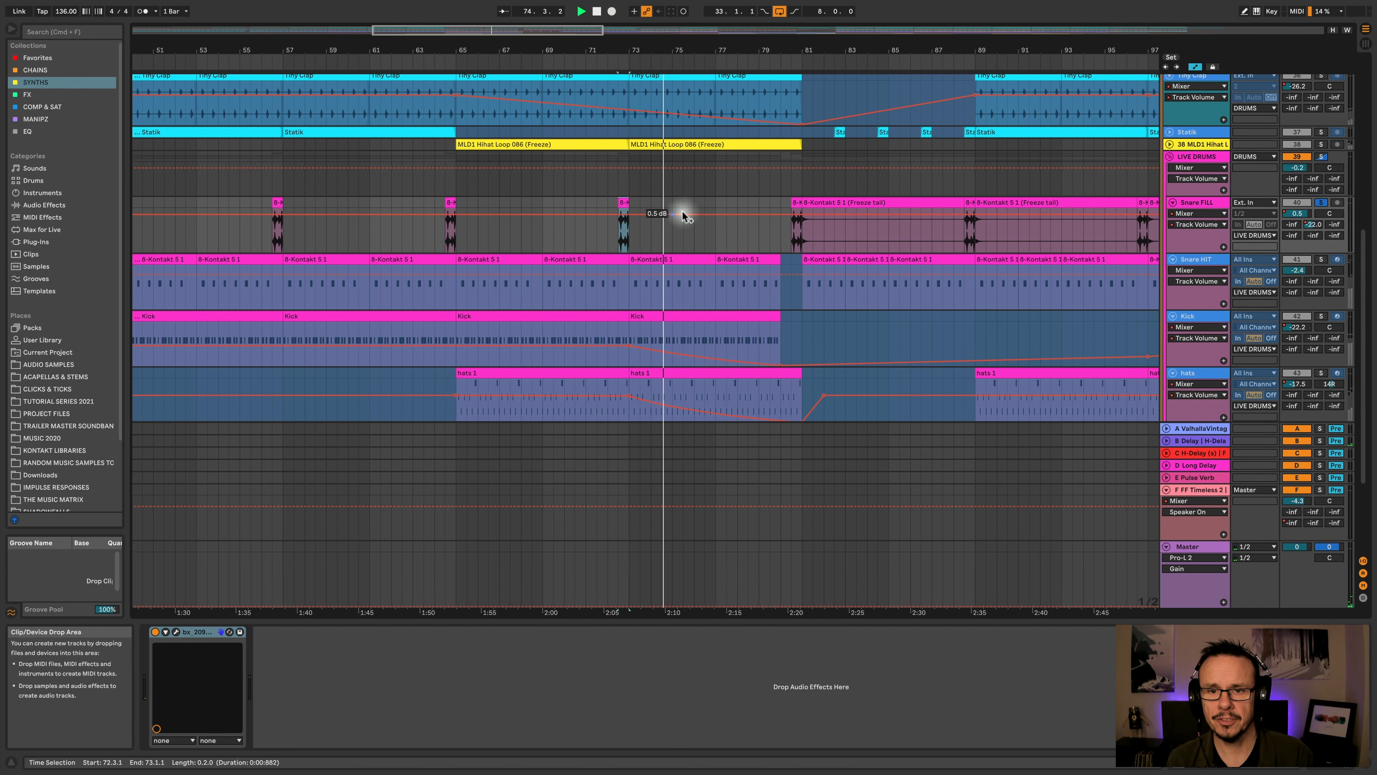
key("space")
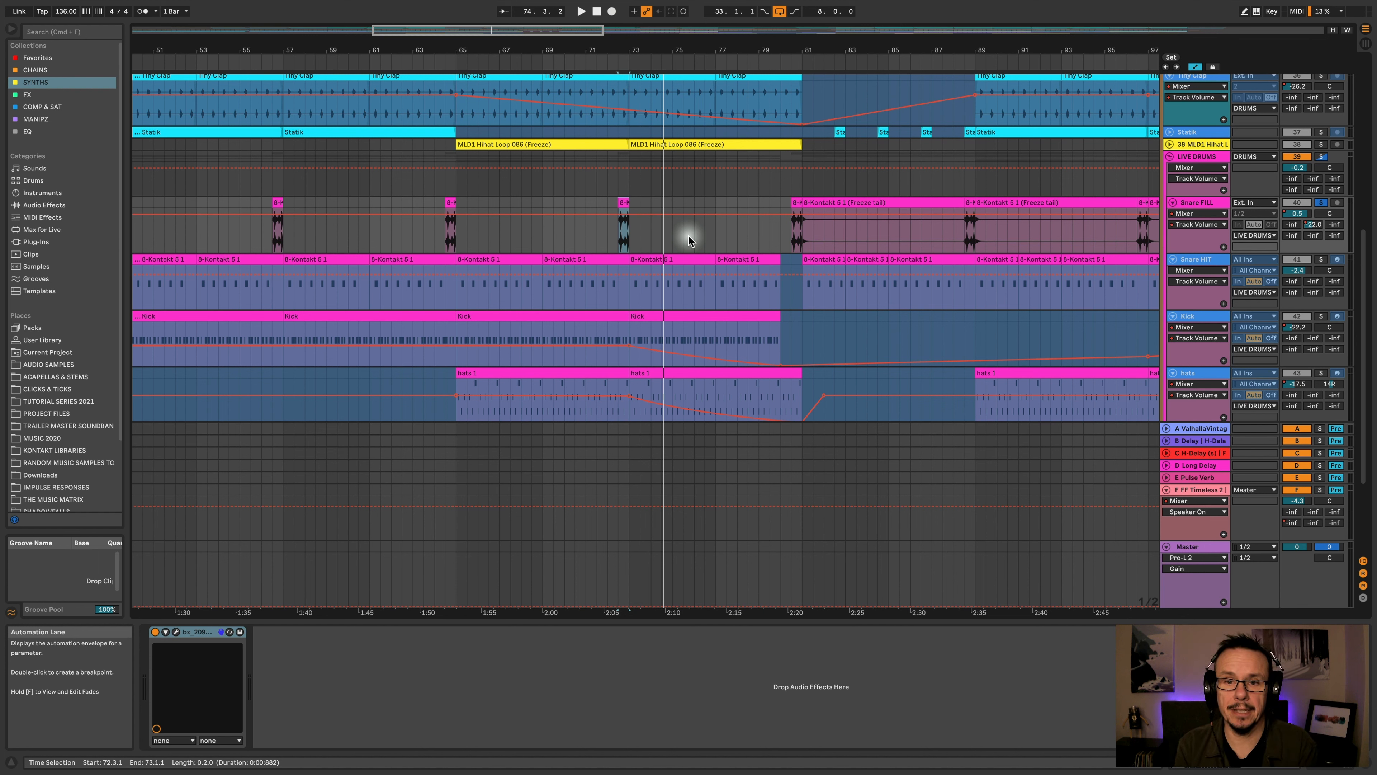
Solo the Kick track in LIVE DRUMS and audition its clip starting at bar 65
left_click(670, 256)
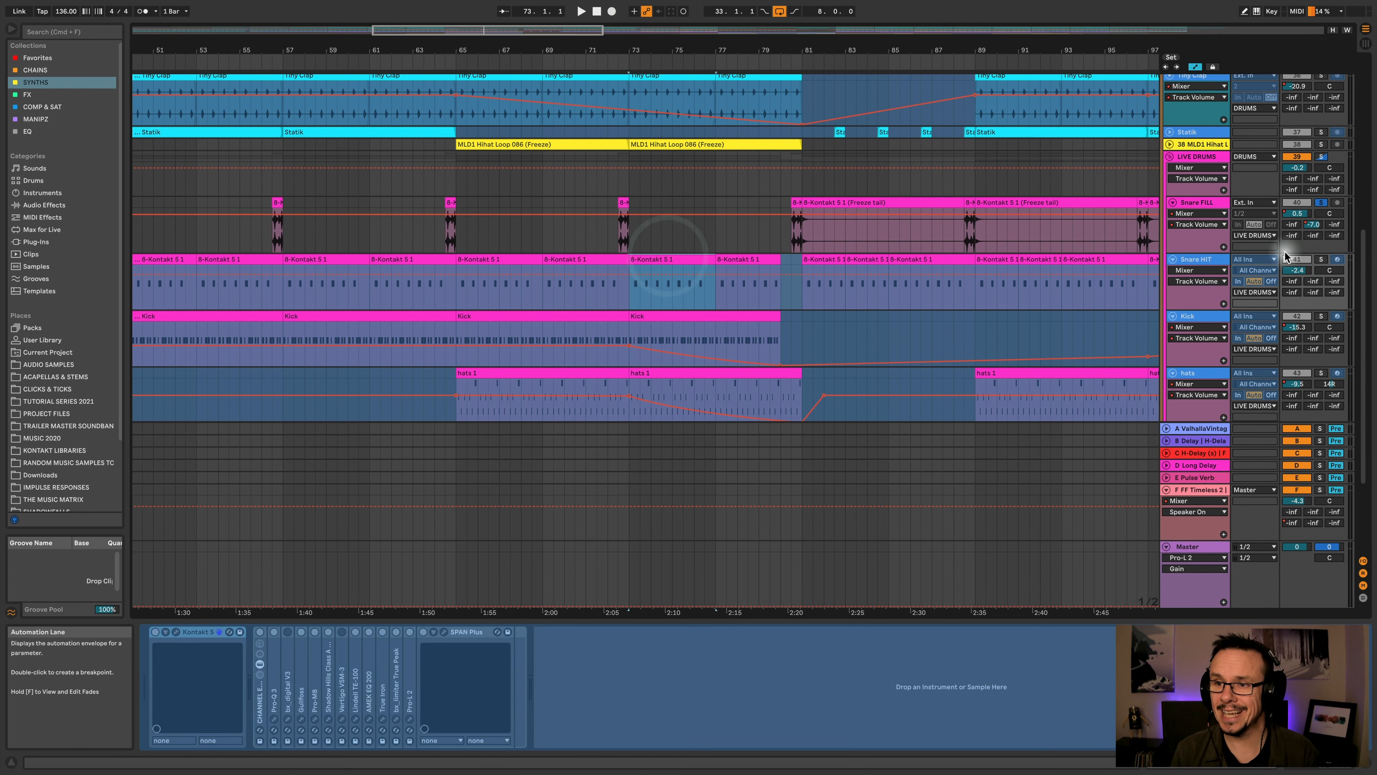
left_click(1321, 316)
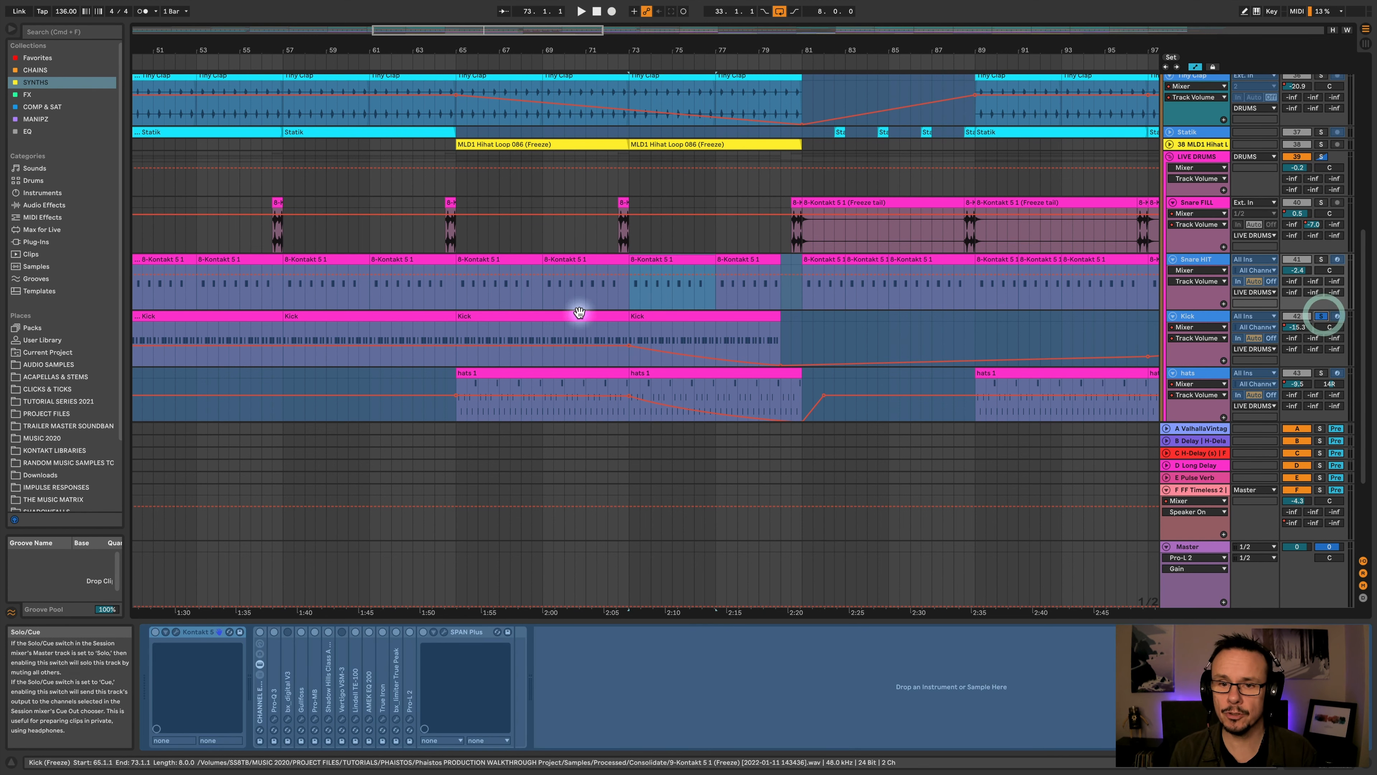
left_click(670, 318)
left_click(464, 315)
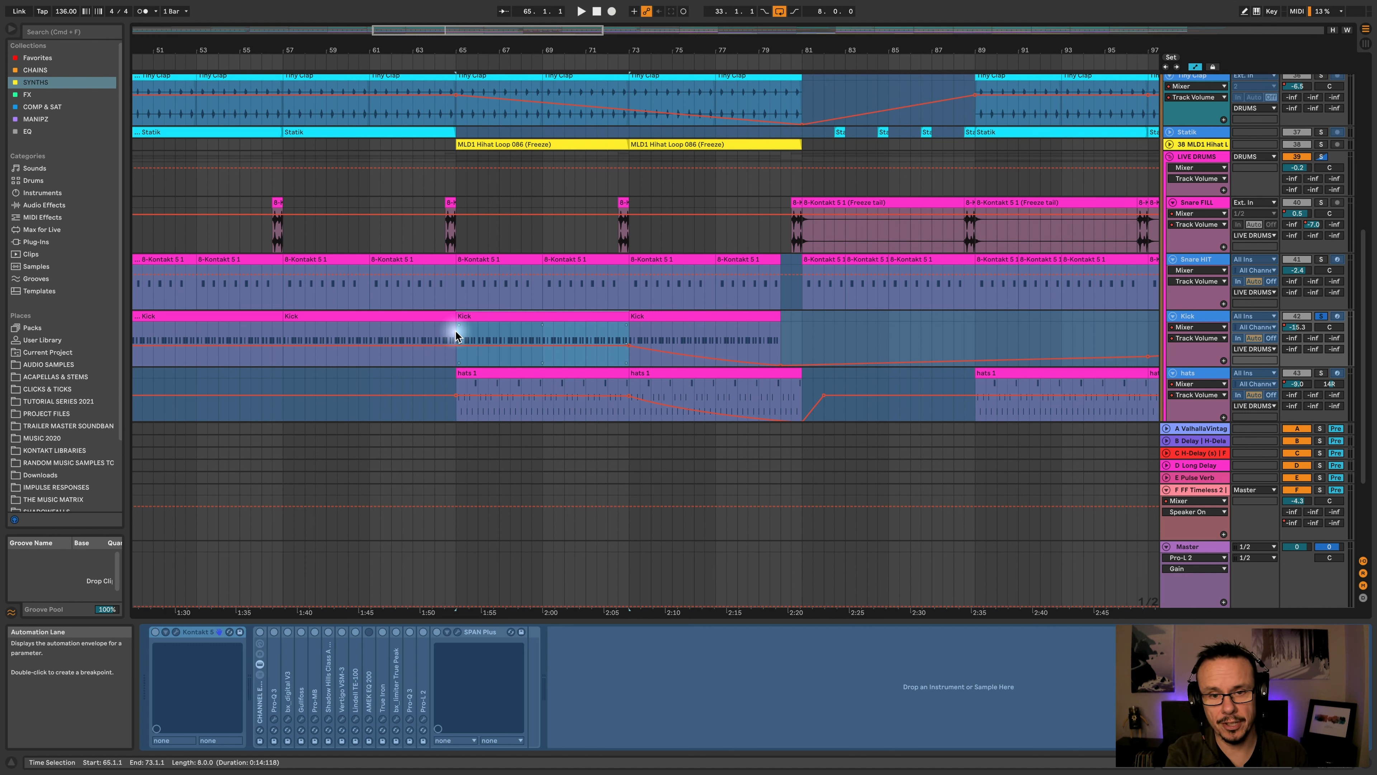
key("space")
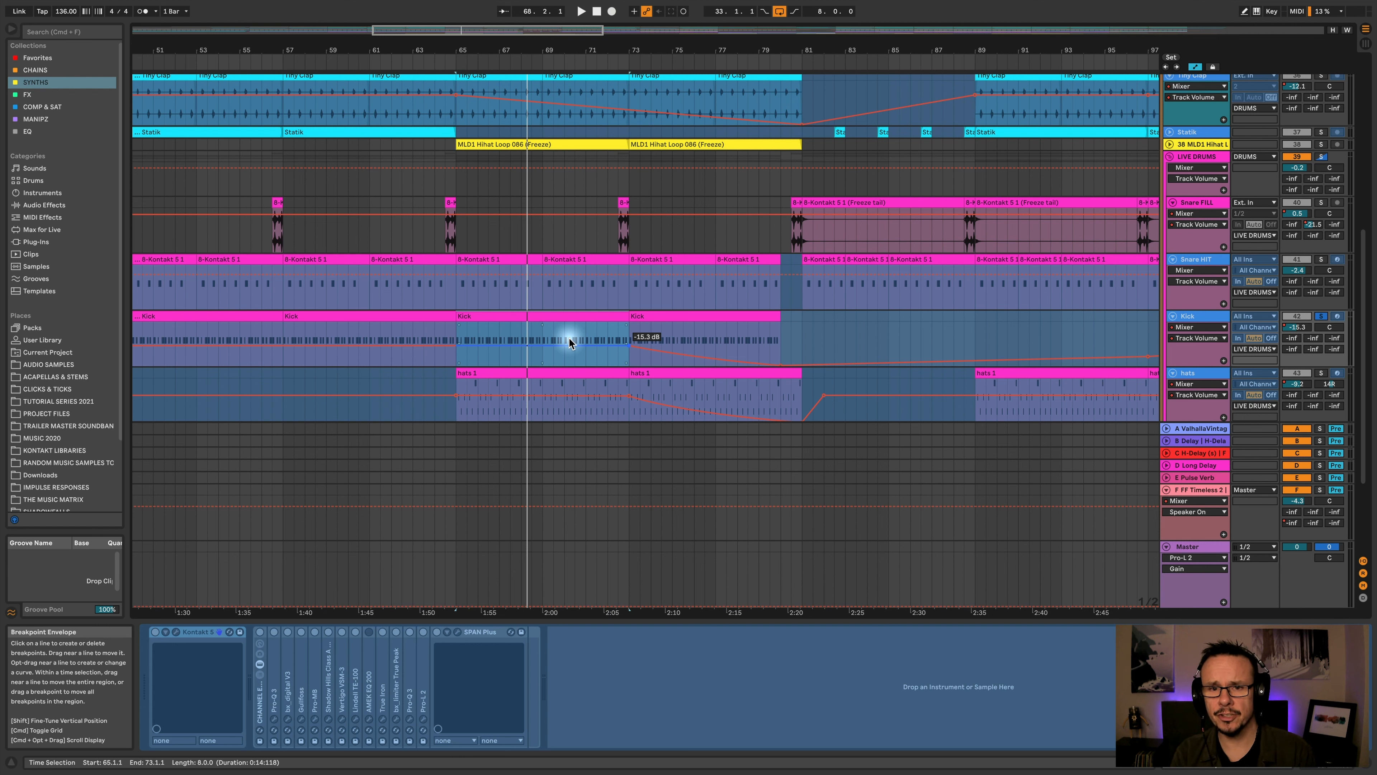
Solo the Snare HIT track, audition it from bar 65, and stop playback
left_click(508, 259)
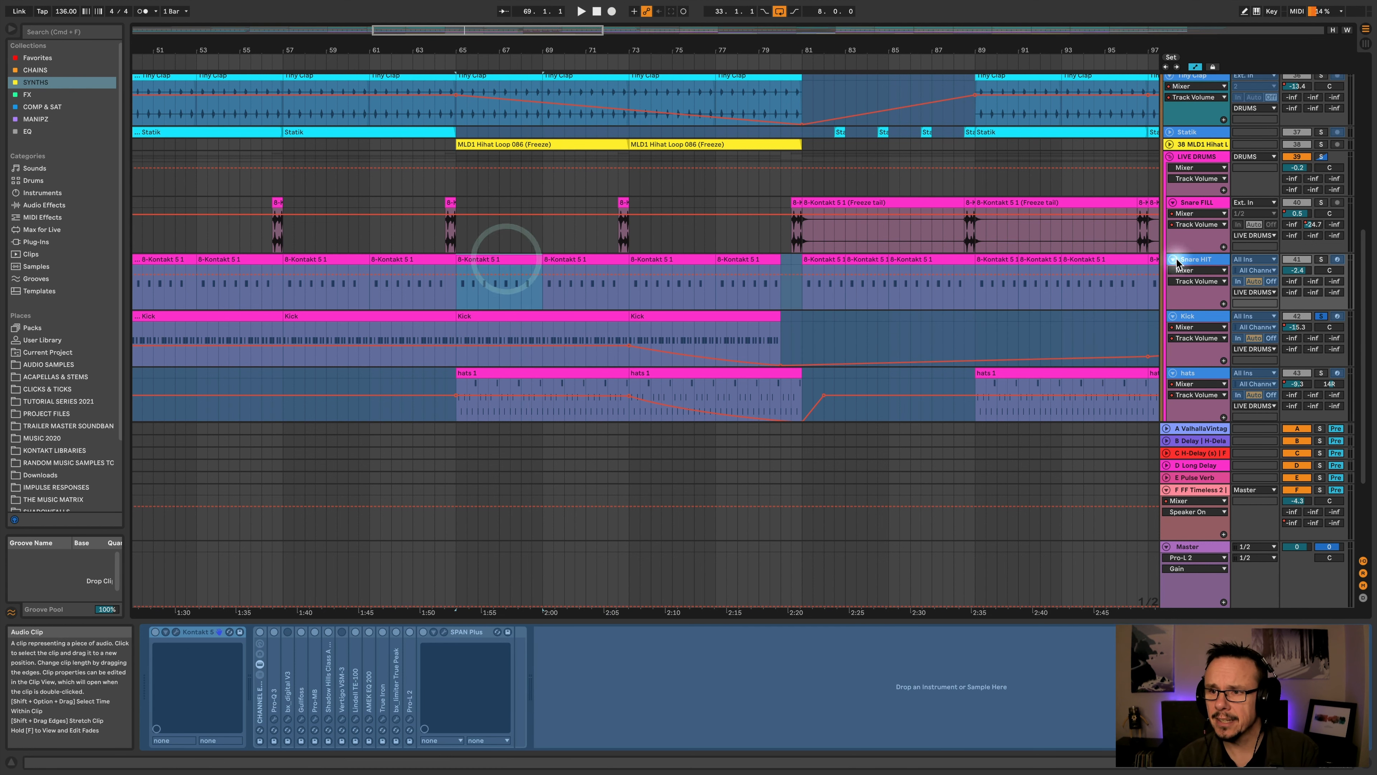
left_click(1208, 259)
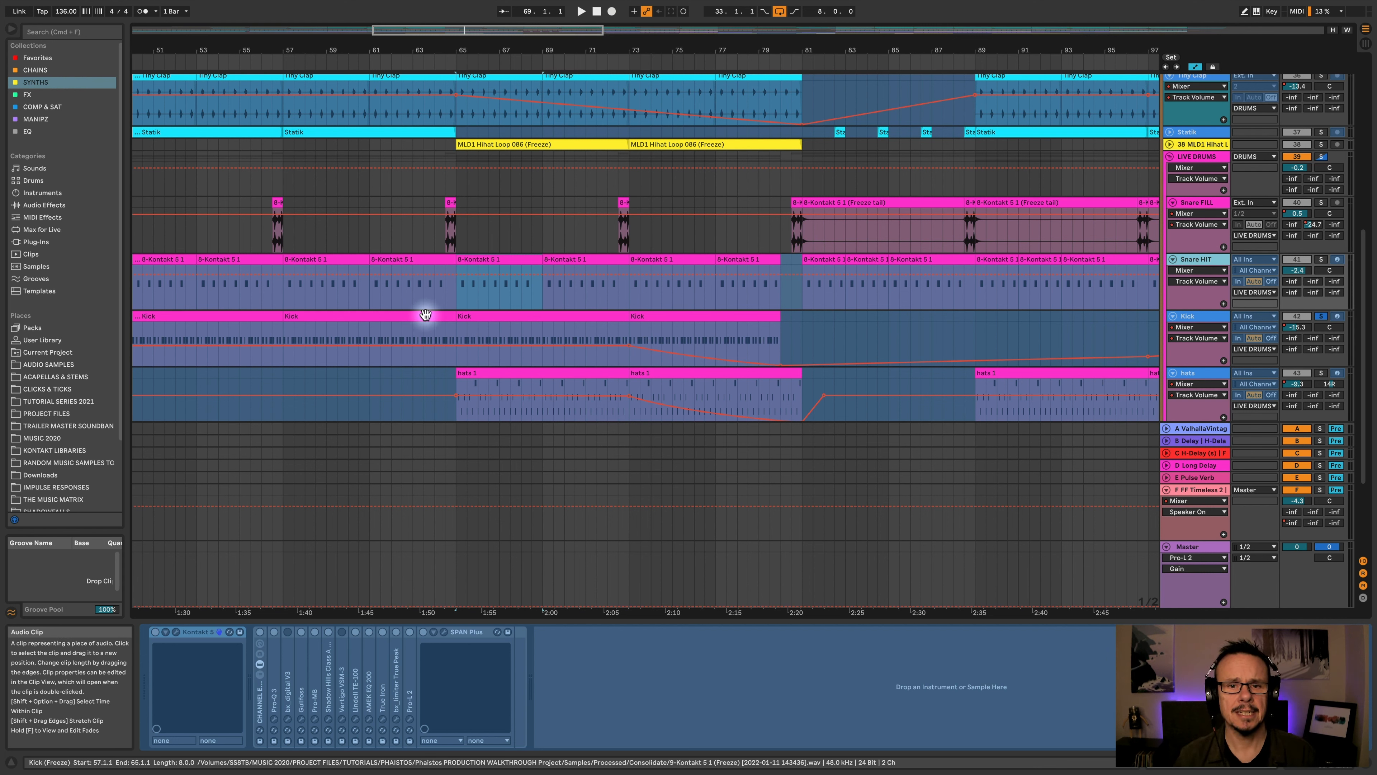
left_click(456, 295)
key("space")
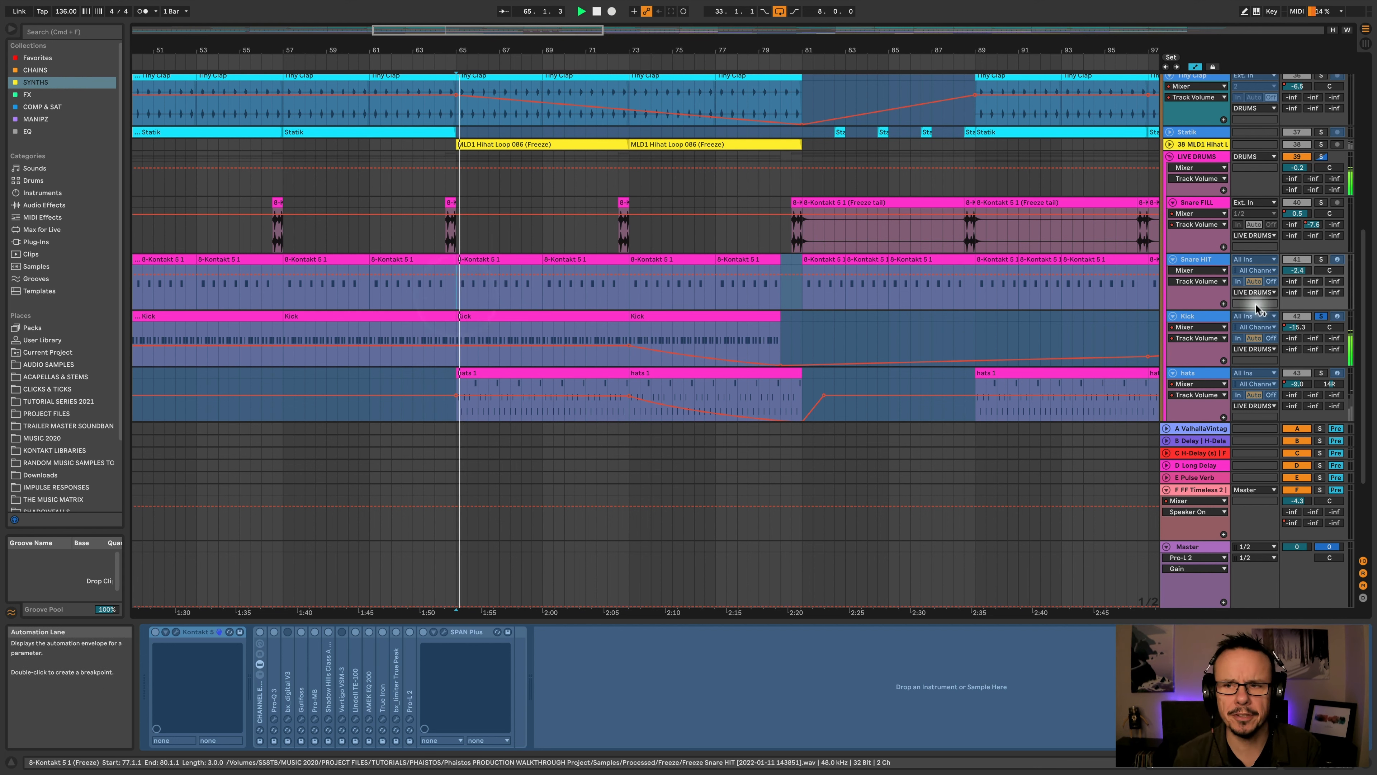
left_click(1321, 258)
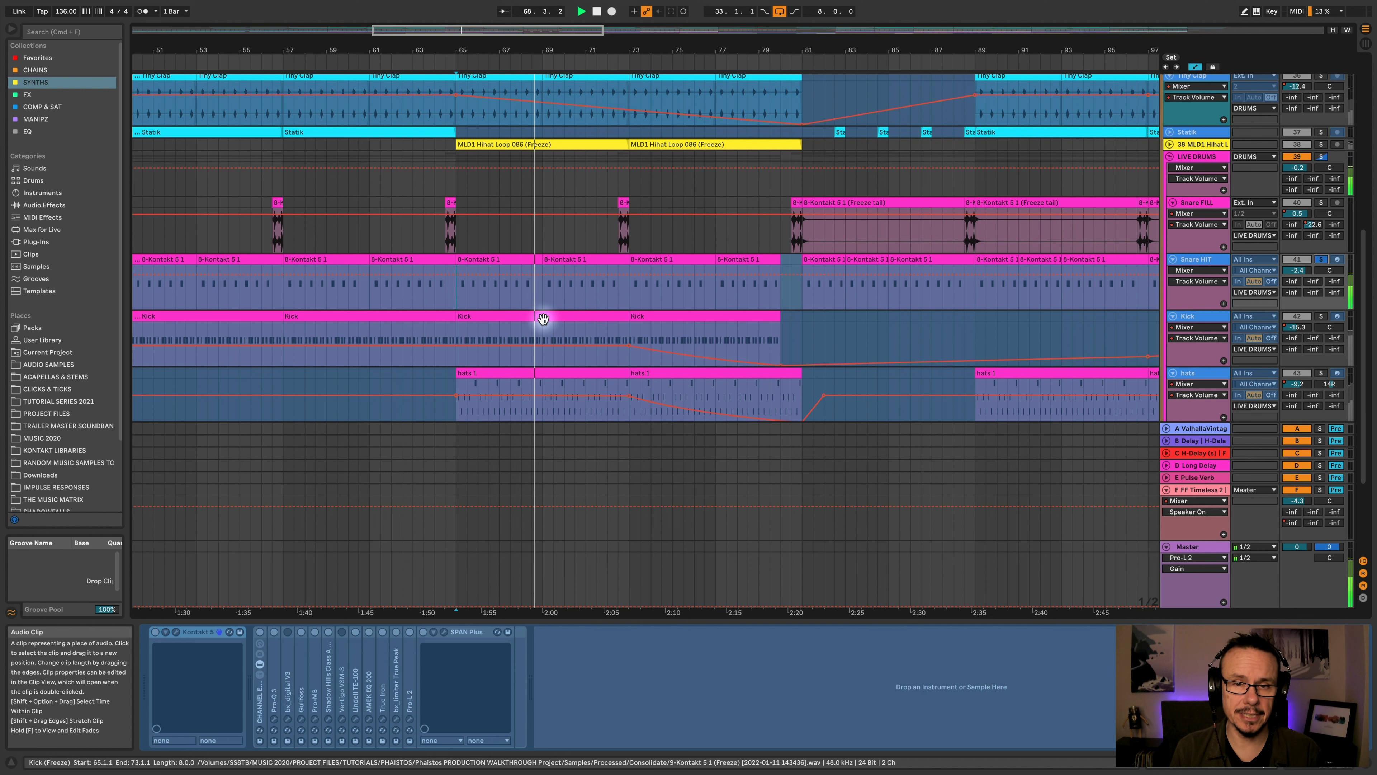
key("space")
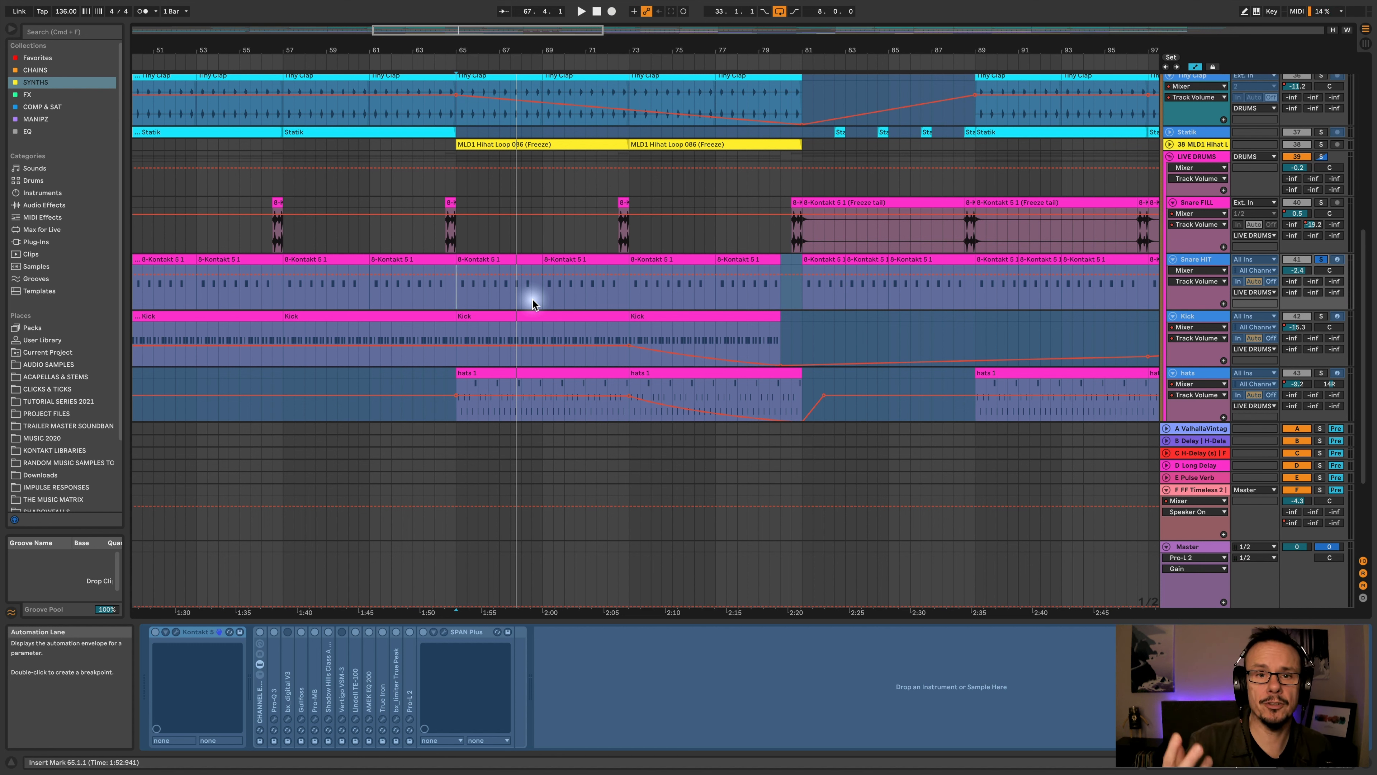
Solo the whole DRUMS group and play it from bar 57, following the LIVE DRUMS tracks during playback
scroll(542, 436, "up", 10)
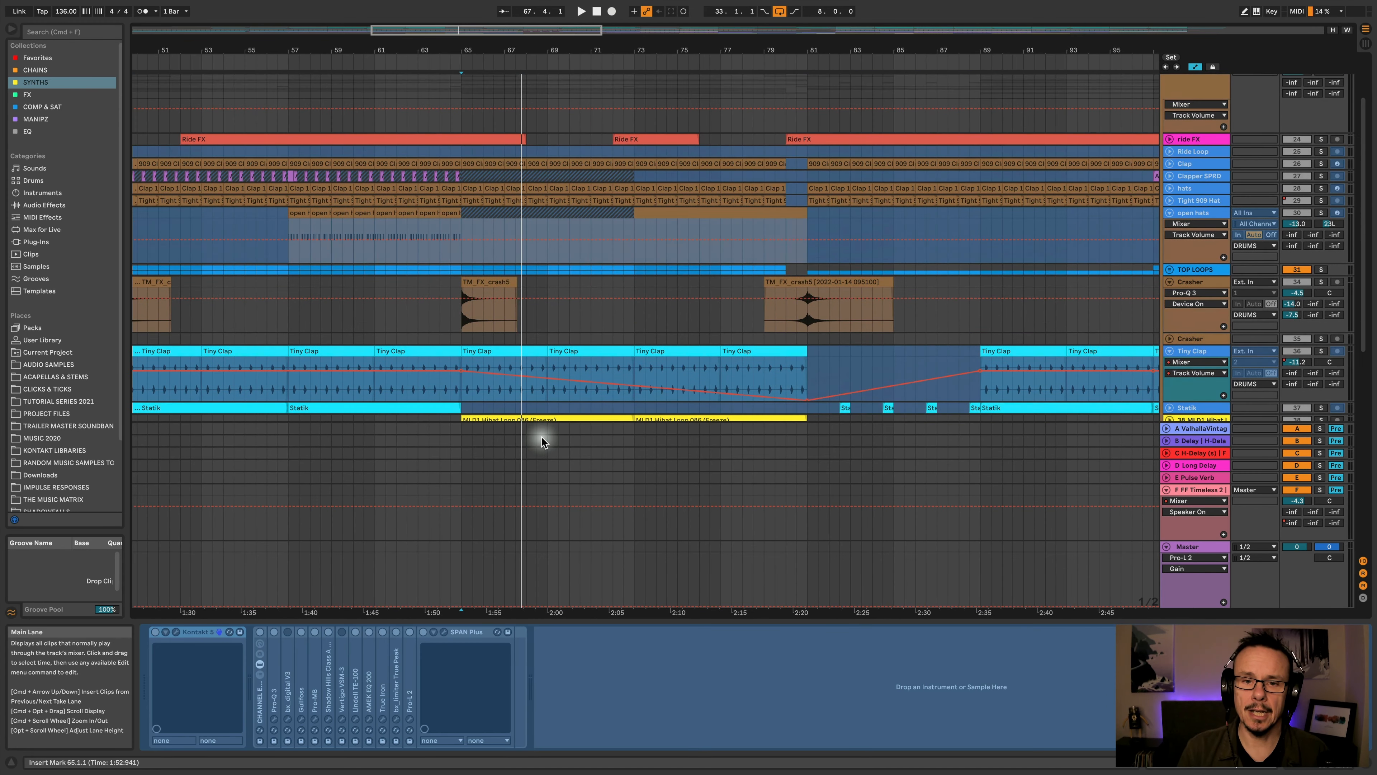
scroll(542, 437, "down", 3)
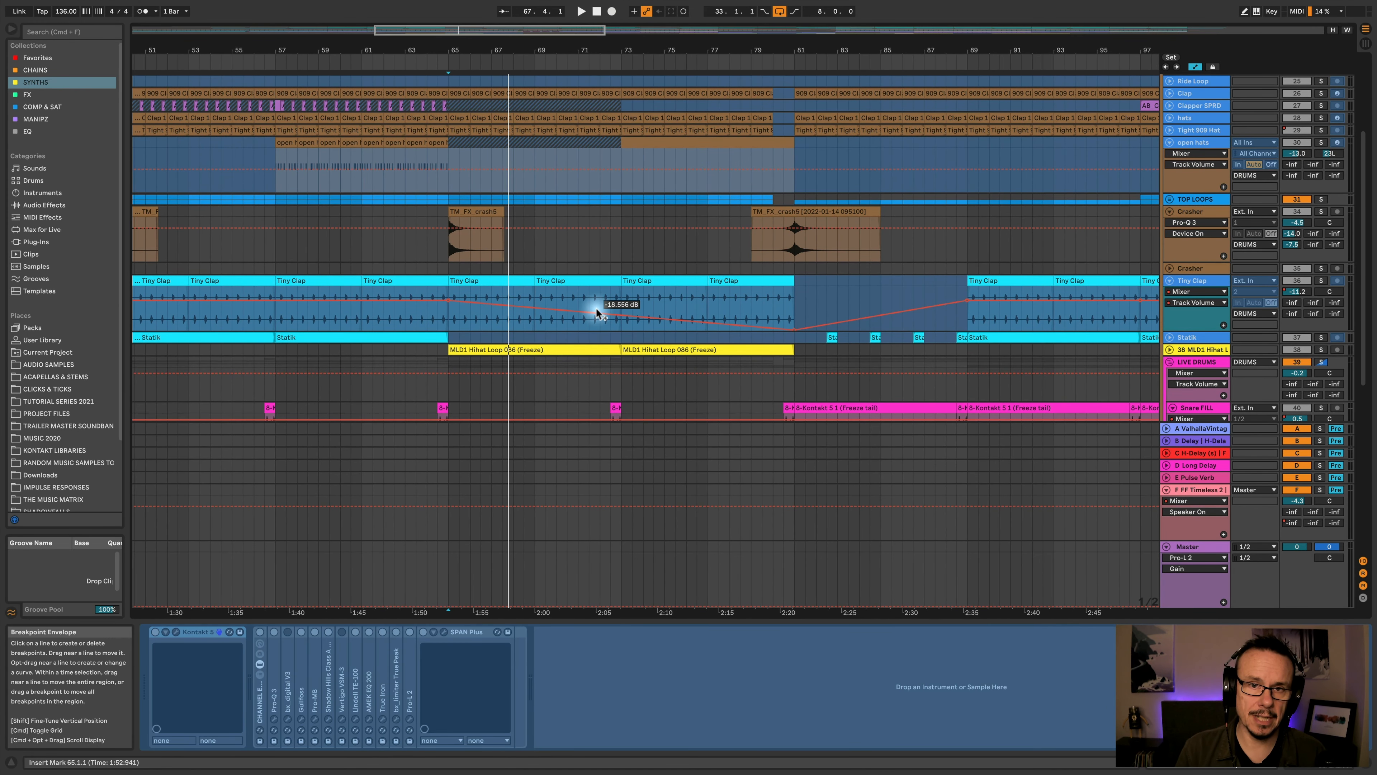
scroll(596, 307, "up", 3)
scroll(596, 313, "up", 1)
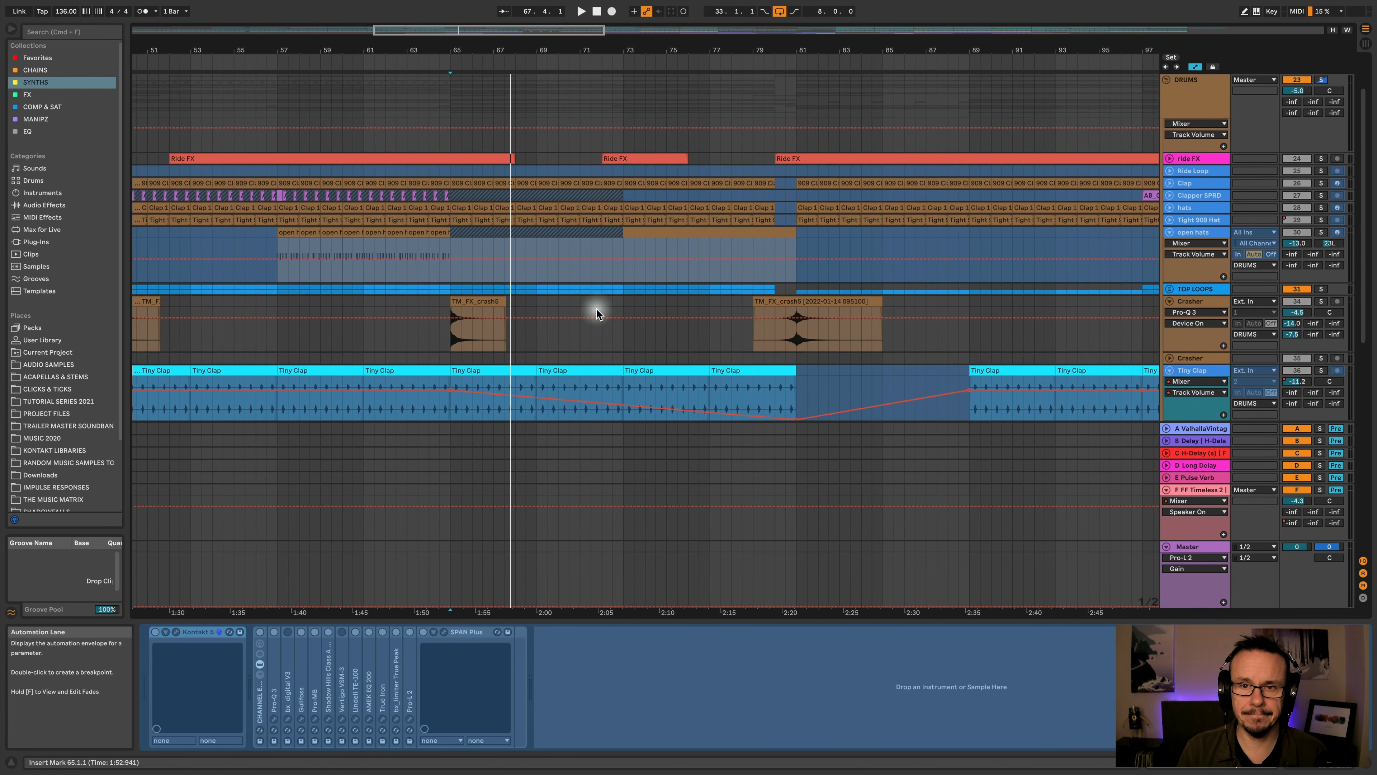
left_click(1189, 83)
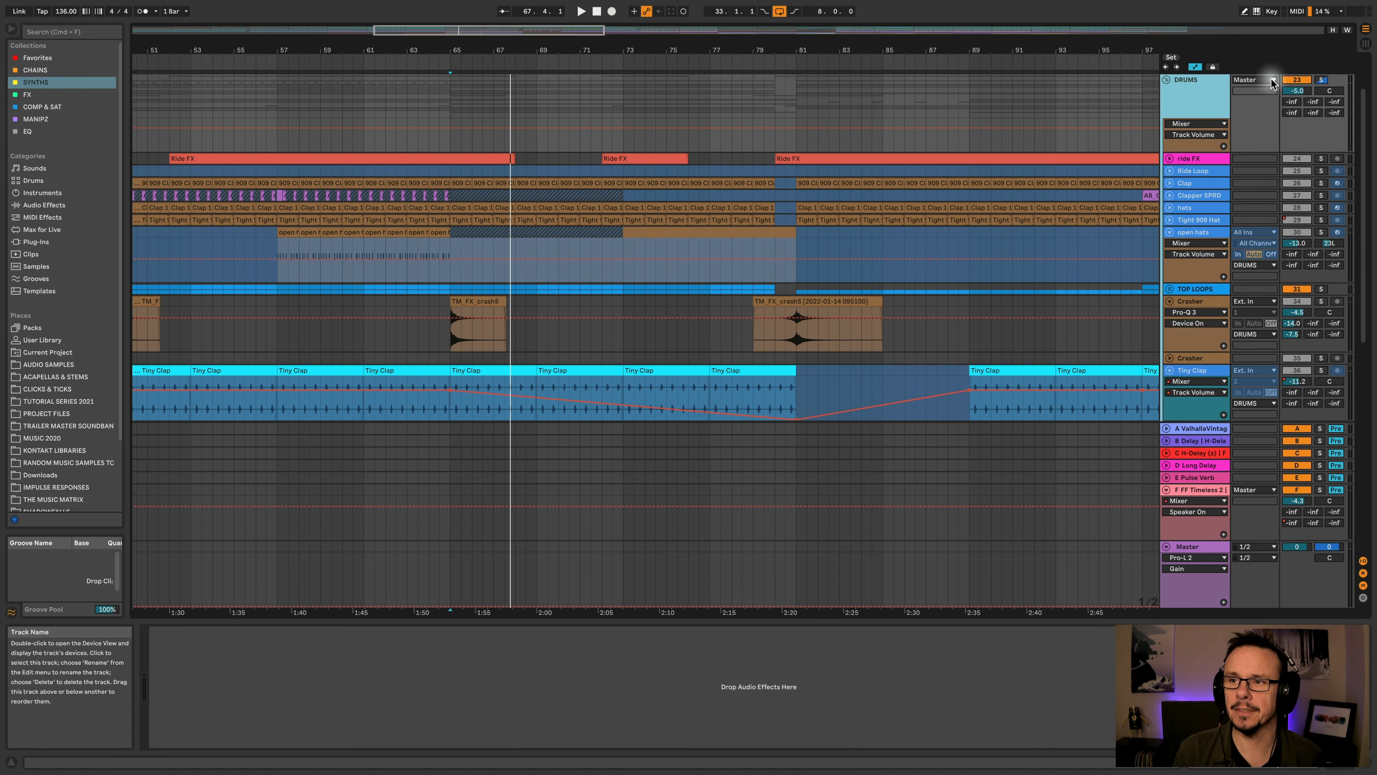
left_click(1322, 79)
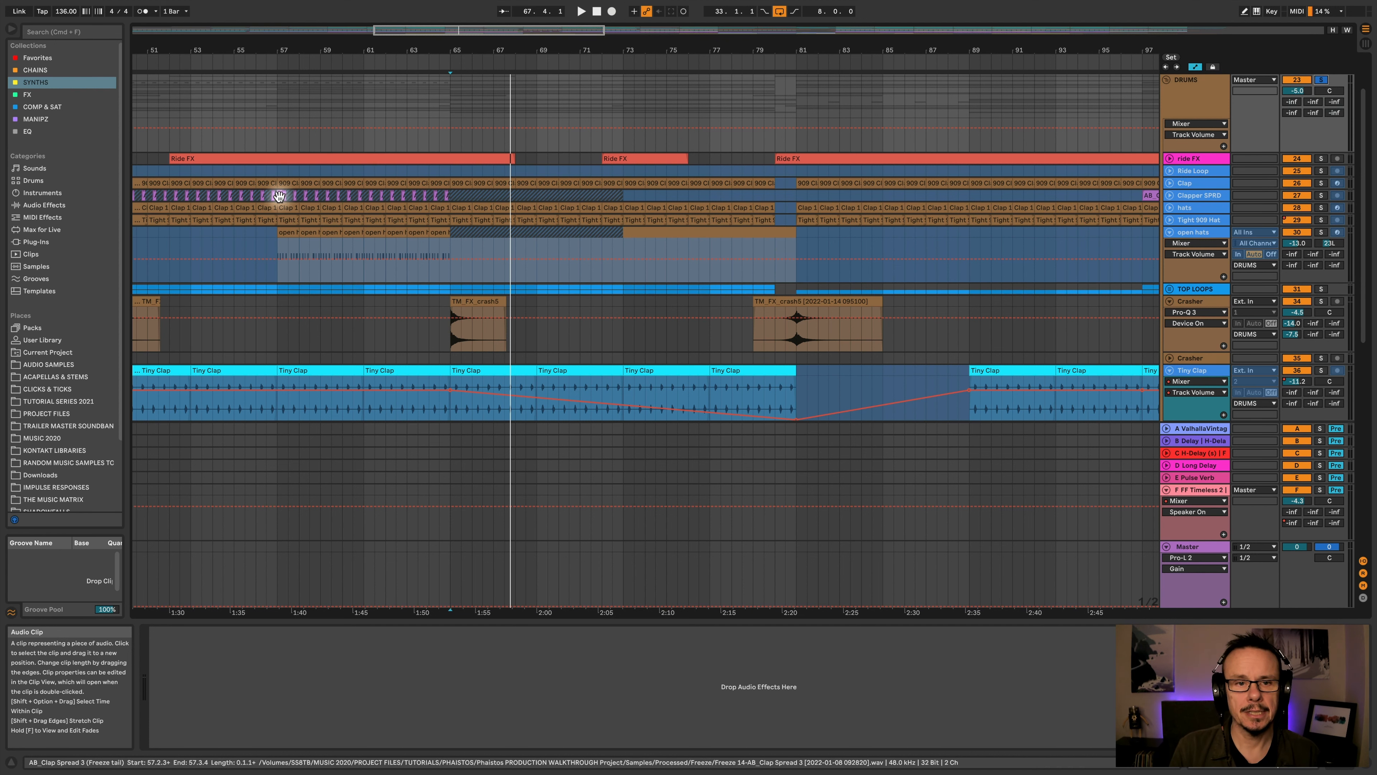
left_click(277, 171)
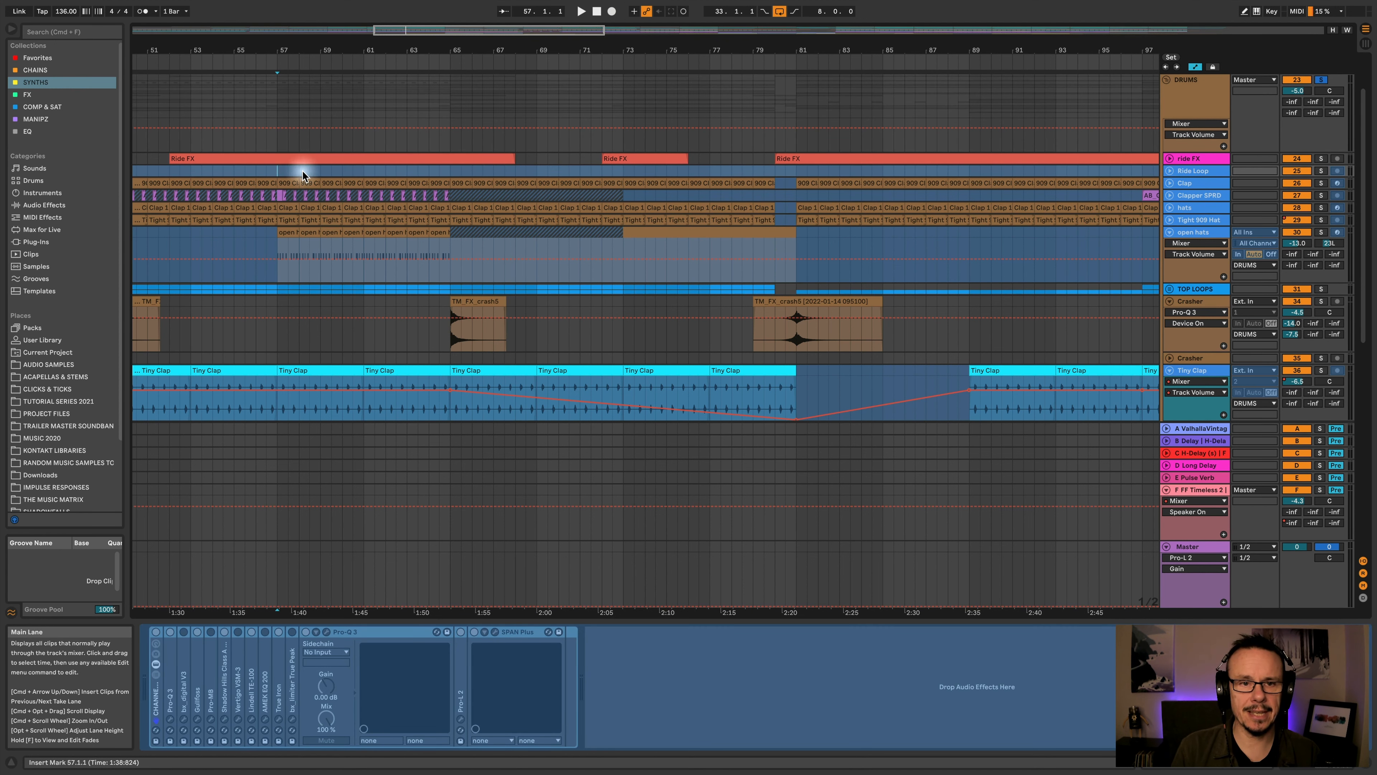
key("space")
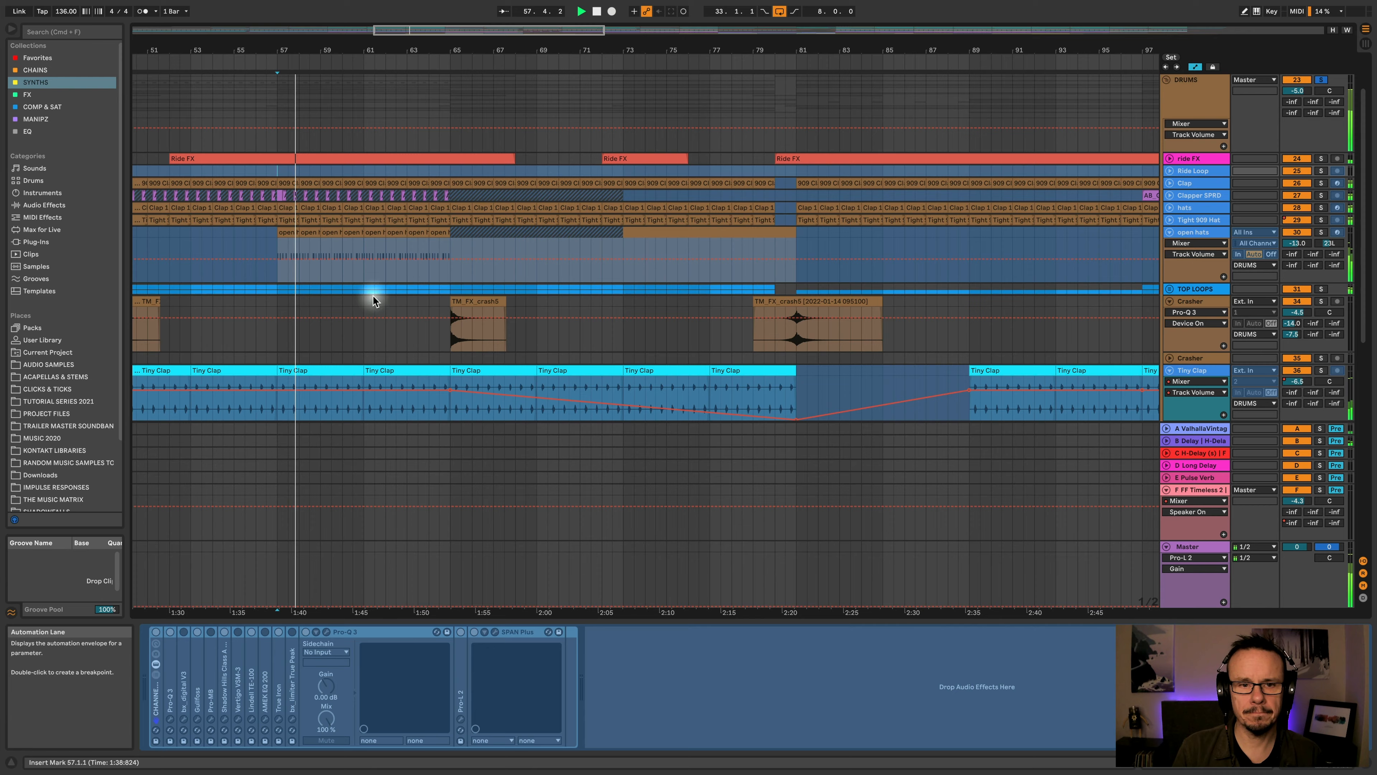
scroll(332, 343, "down", 10)
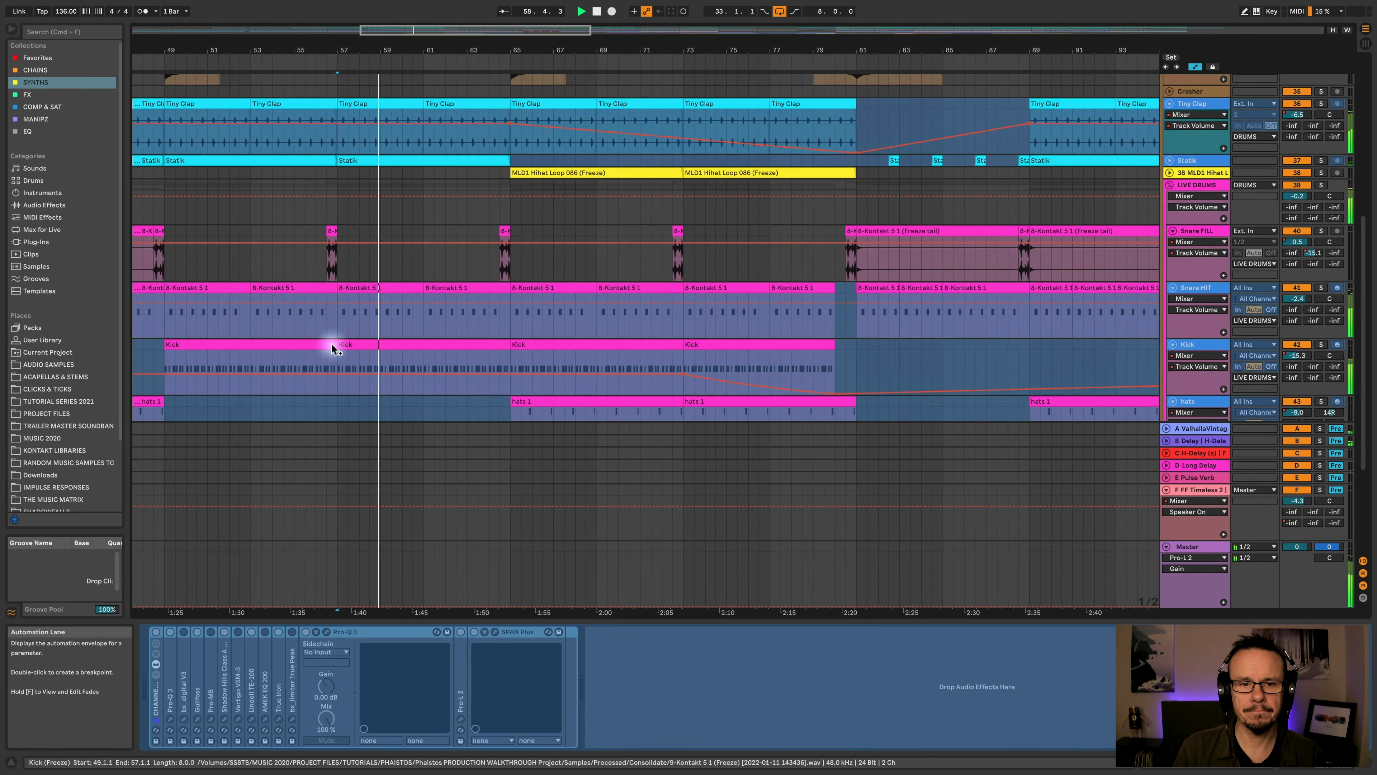
scroll(331, 347, "down", 3)
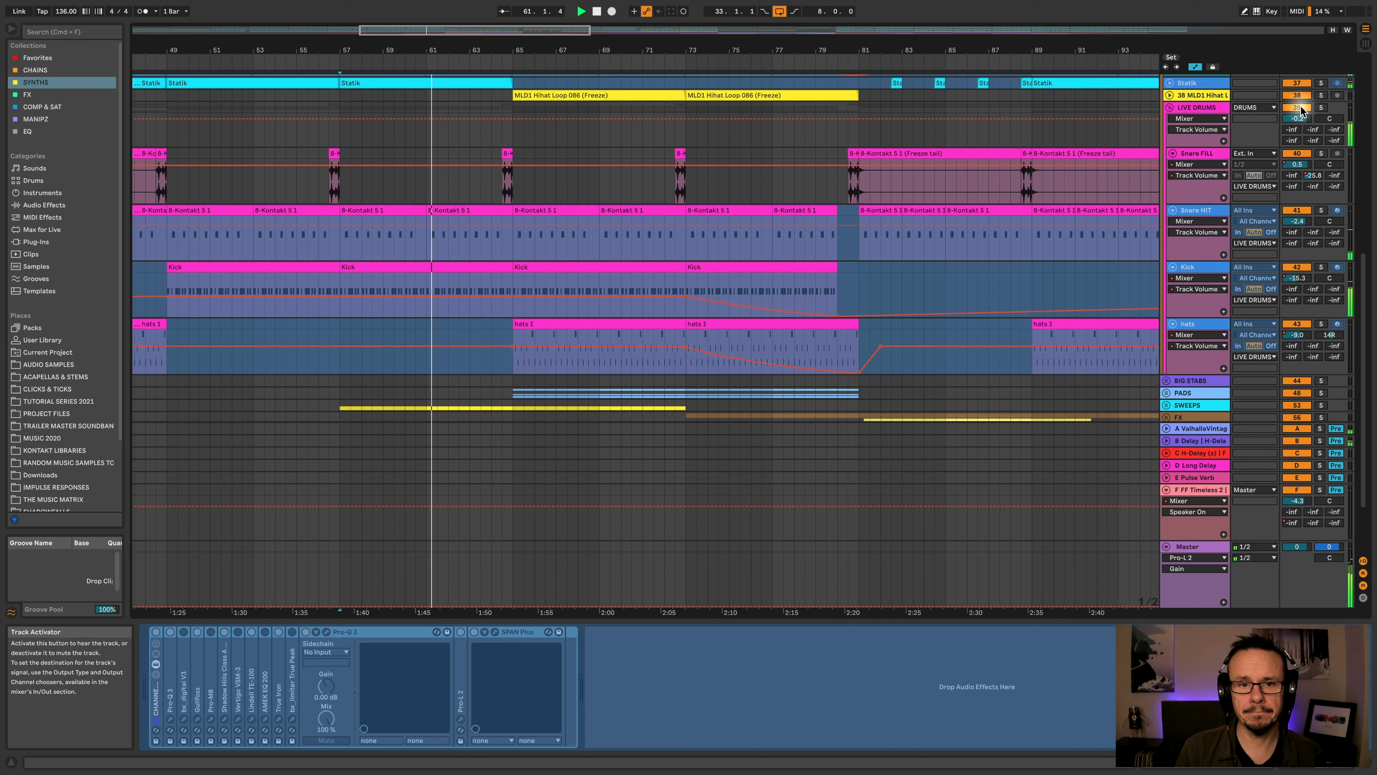
Mute the LIVE DRUMS group during playback and reactivate it to compare the drums with and without it
left_click(1302, 109)
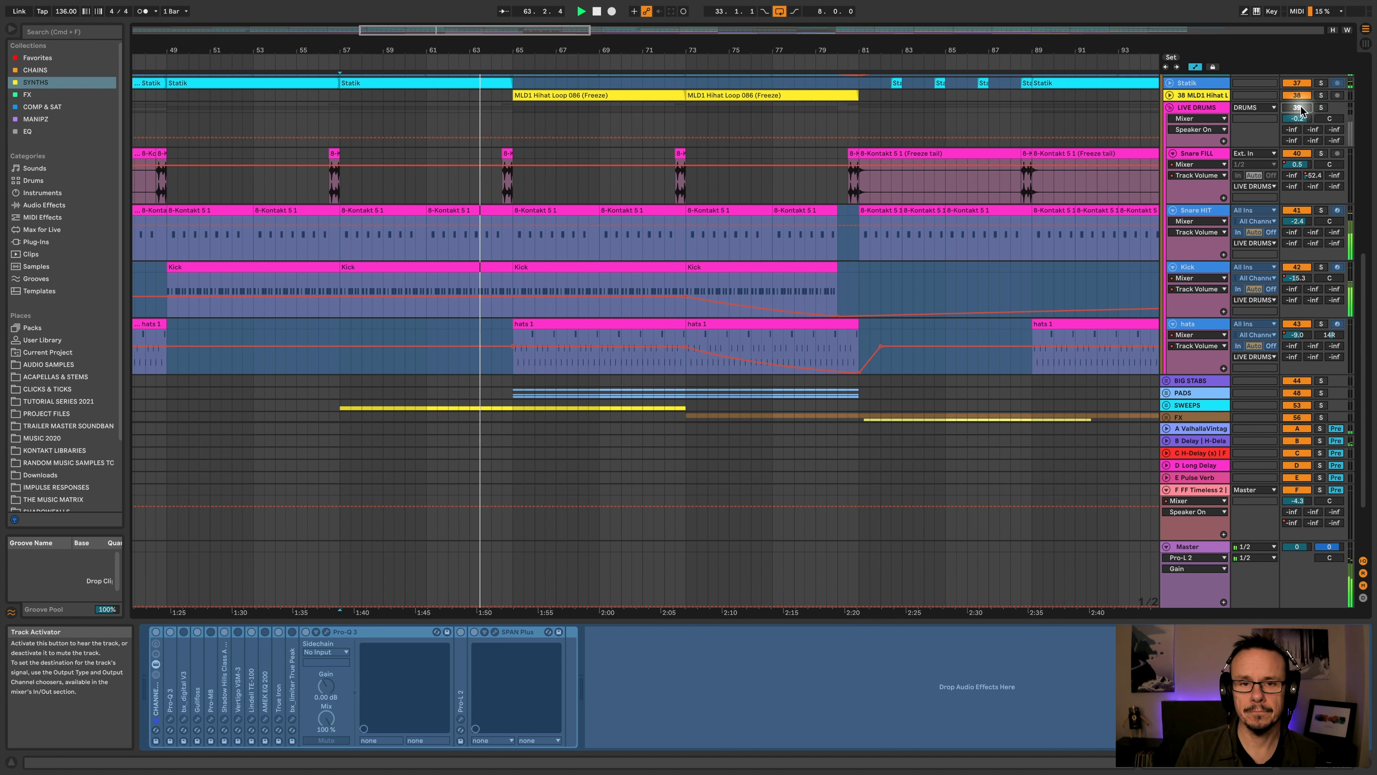
left_click(1302, 109)
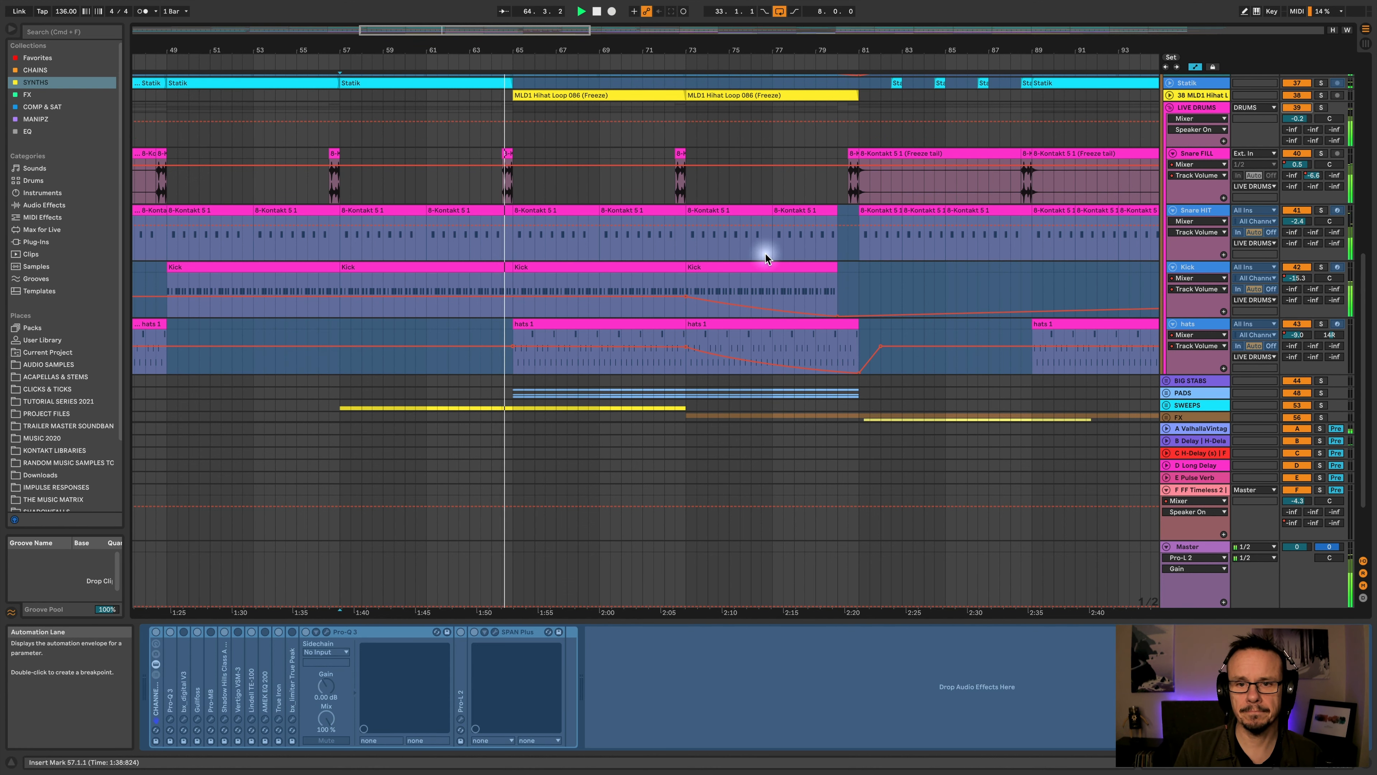
Solo the KICKS group together with DRUMS and follow the playback through the drum tracks past bar 81
scroll(765, 252, "up", 10)
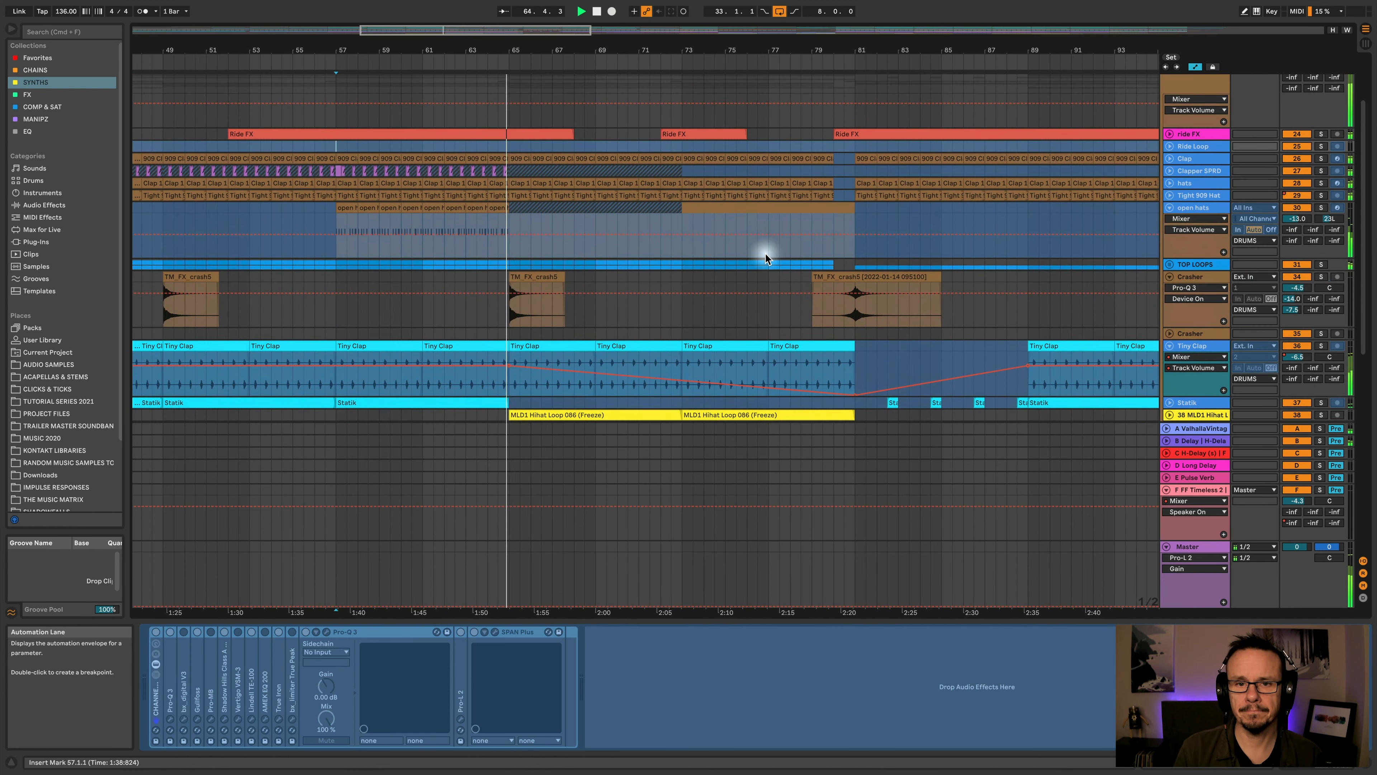
scroll(1196, 138, "up", 3)
left_click(1190, 138)
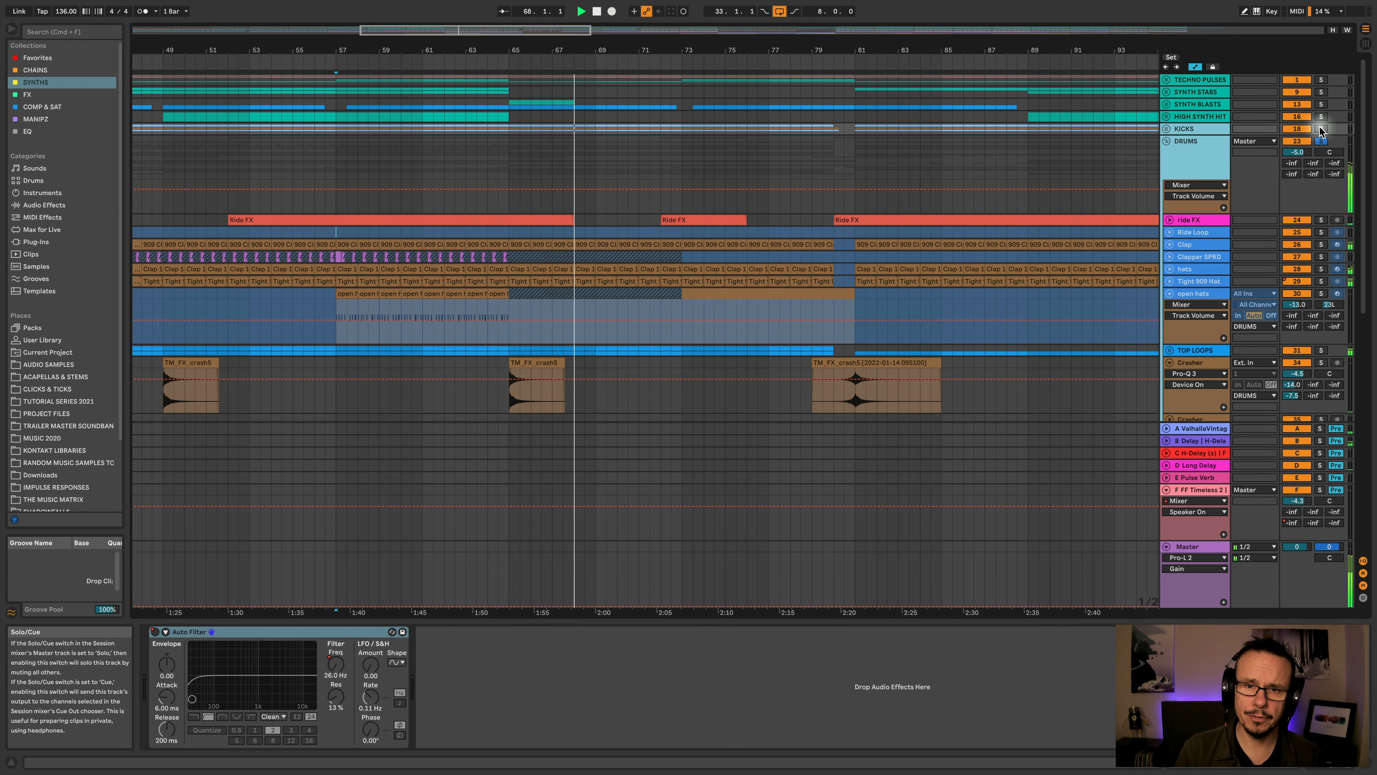
left_click(1321, 129)
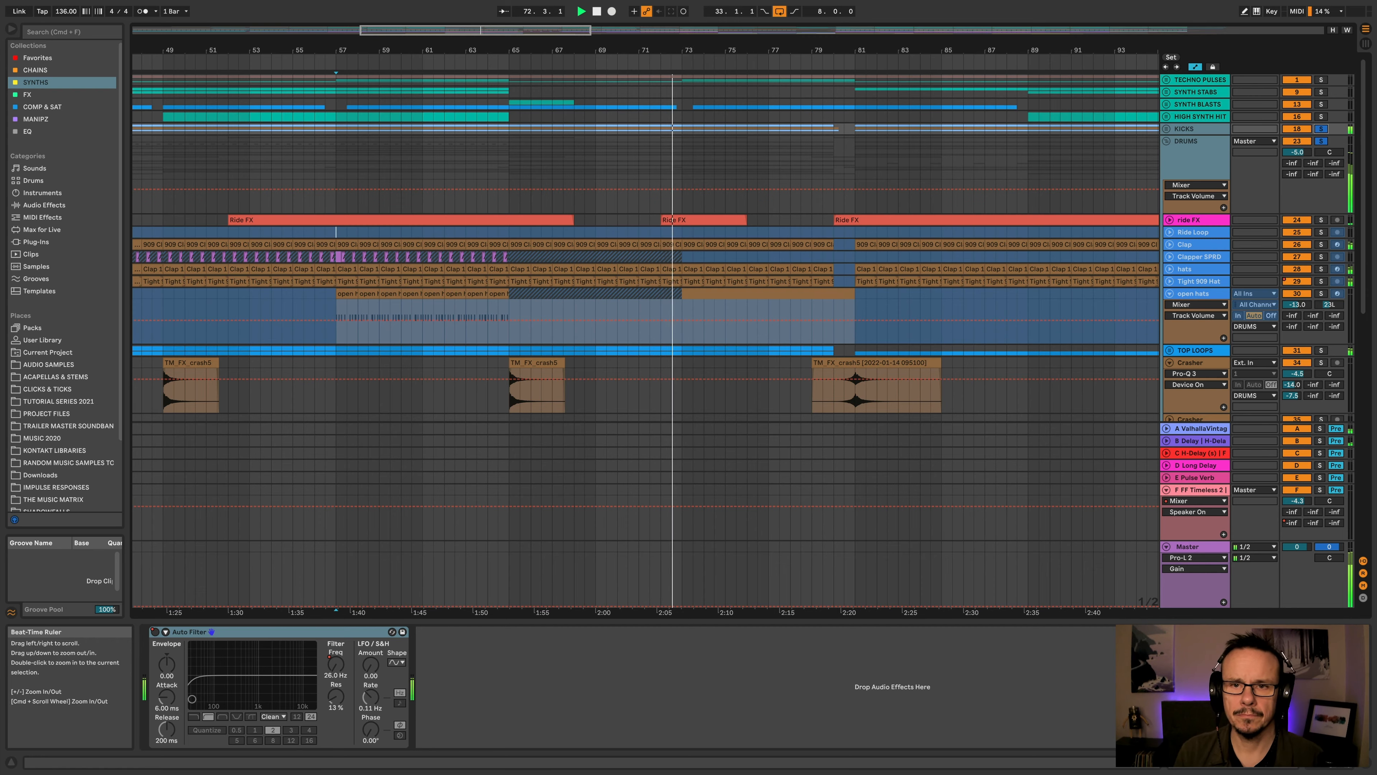
left_click_drag(681, 52, 681, 45)
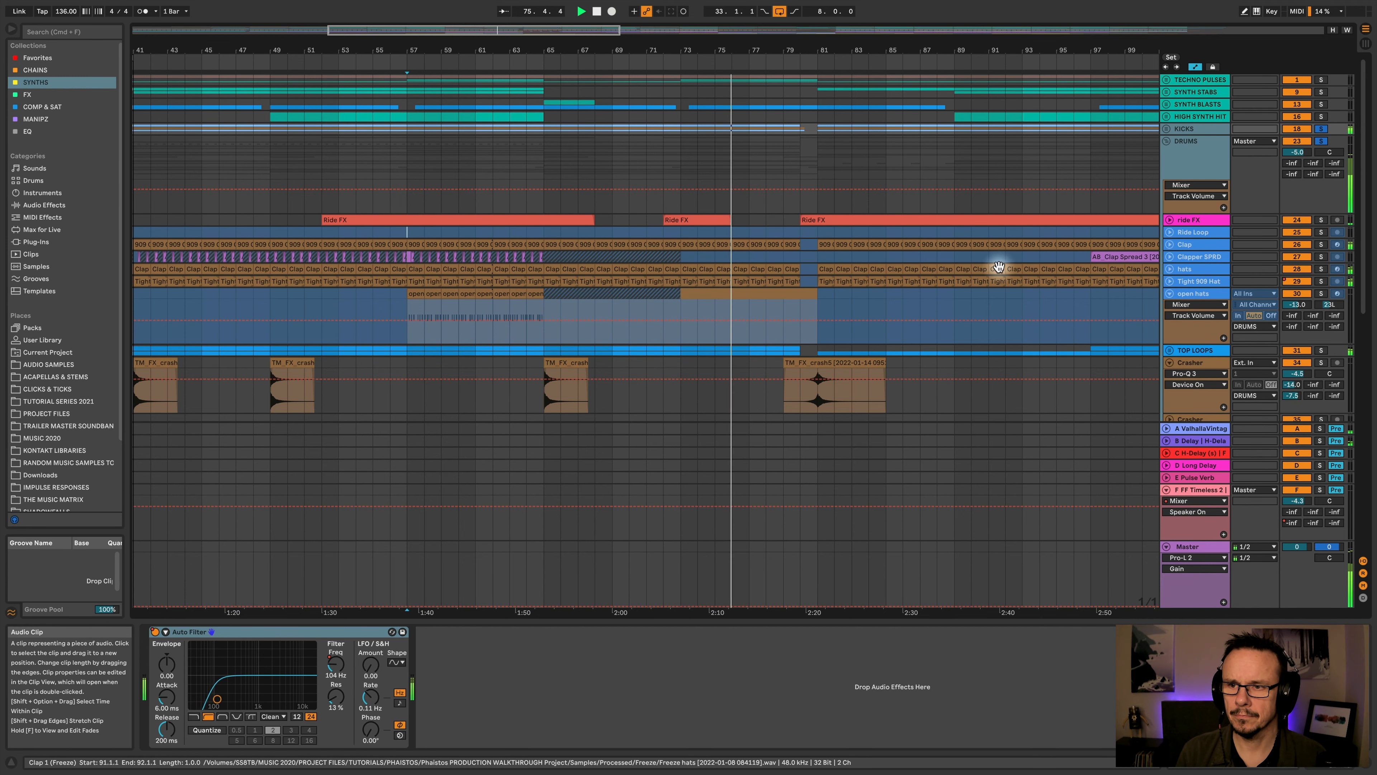
scroll(999, 268, "down", 3)
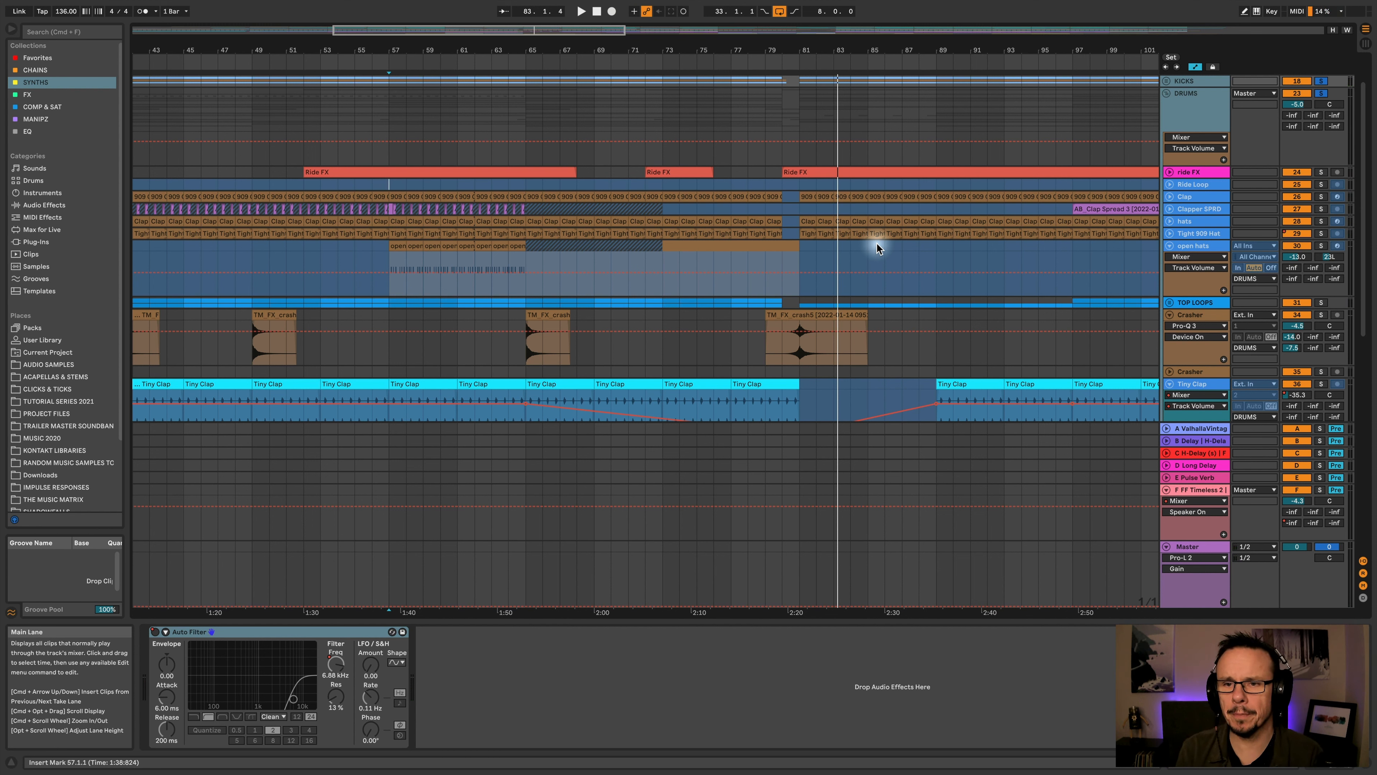
Audition the soloed KICKS and DRUMS groups from bar 97, where the Clapper SPRD clips begin
left_click_drag(794, 51, 606, 44)
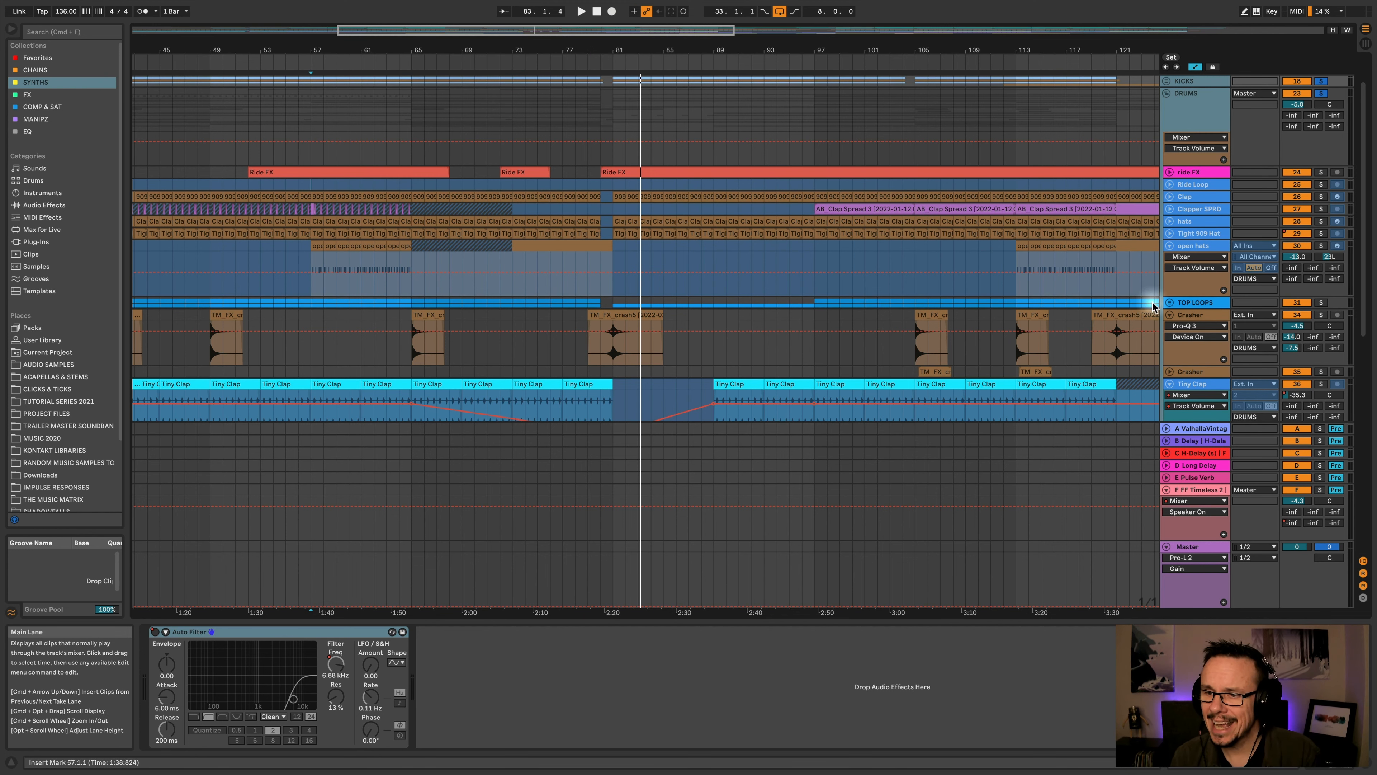
scroll(1153, 302, "down", 5)
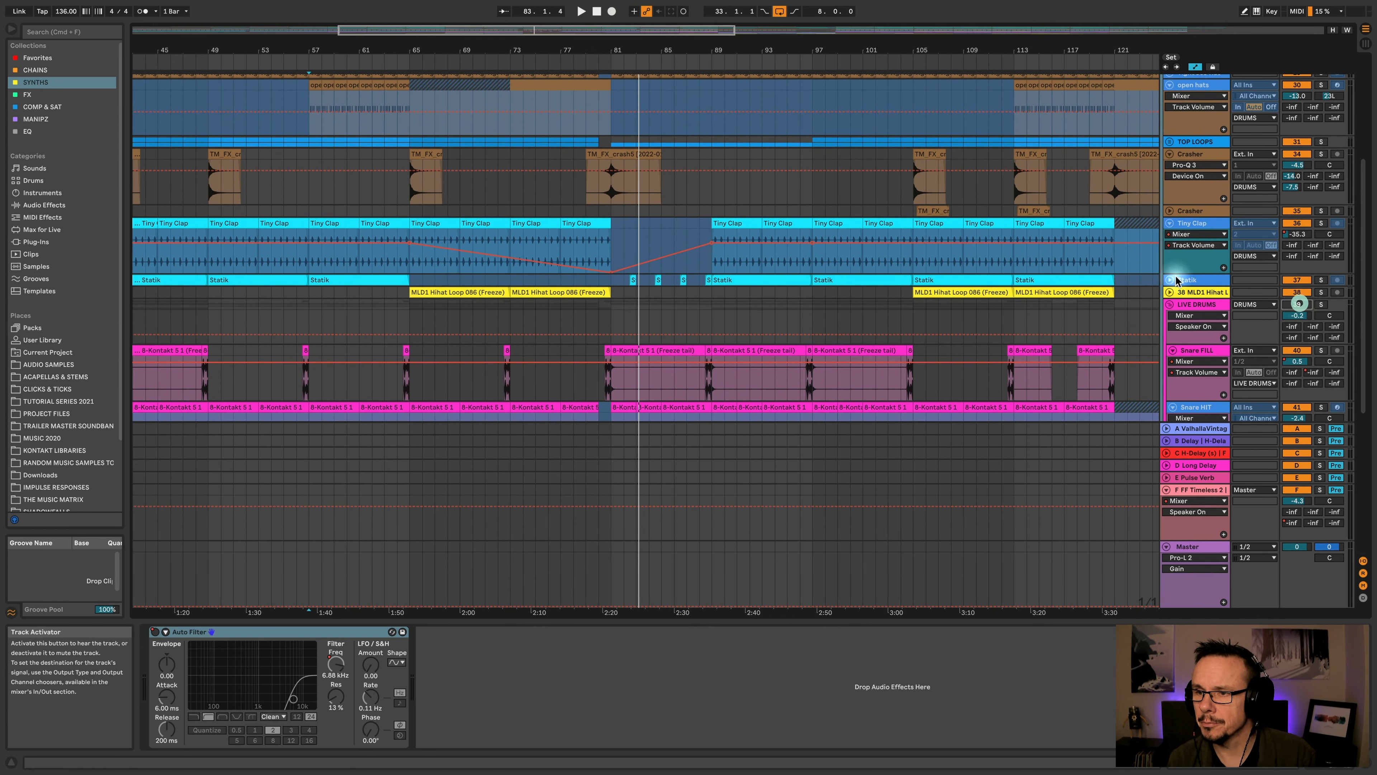
scroll(800, 273, "up", 7)
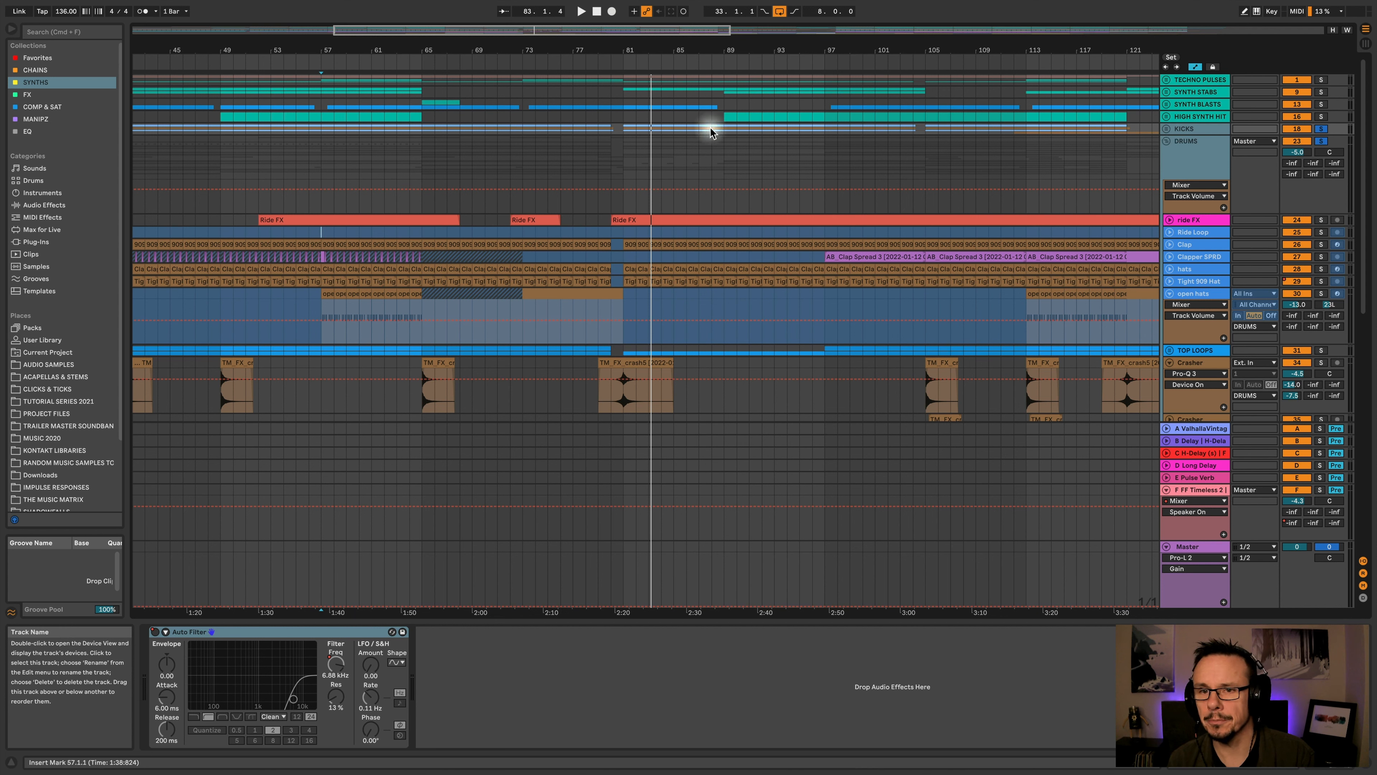
left_click(822, 159)
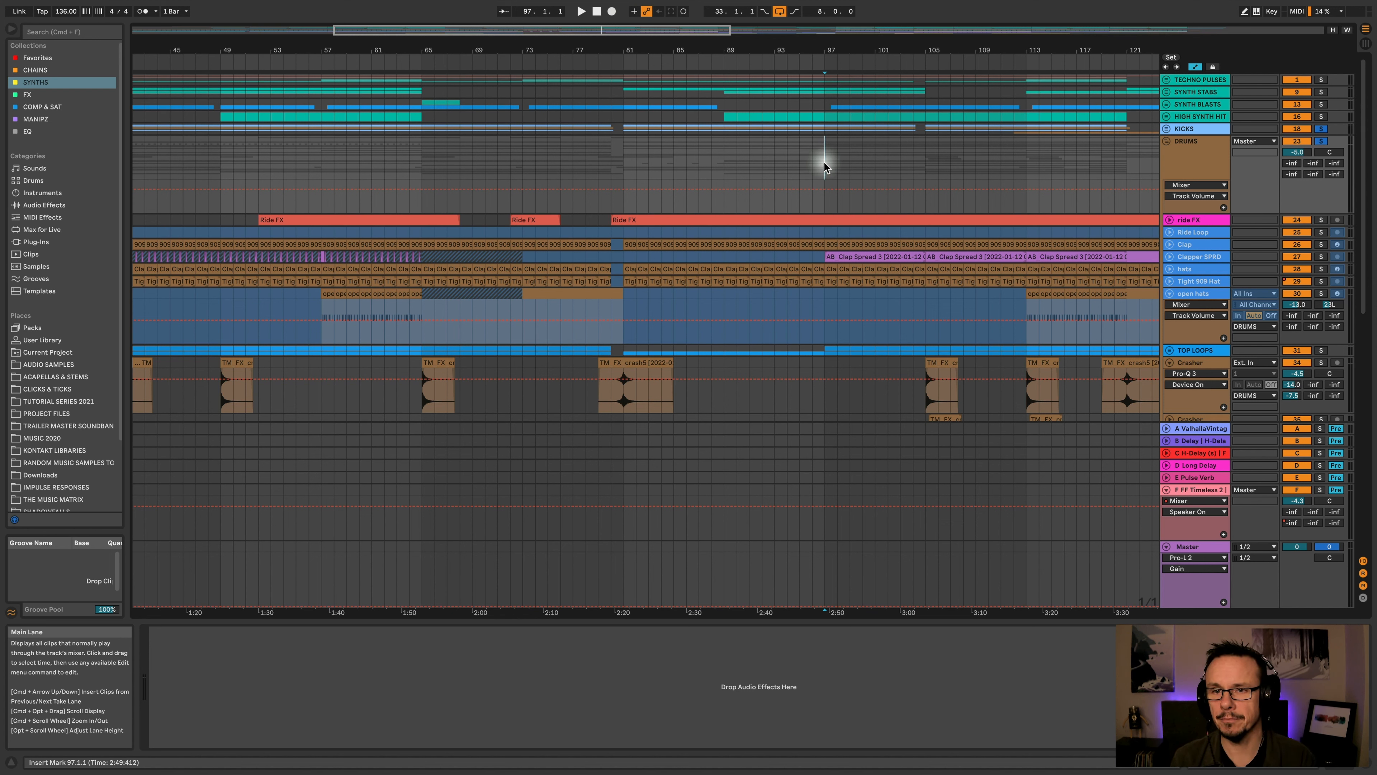
key("space")
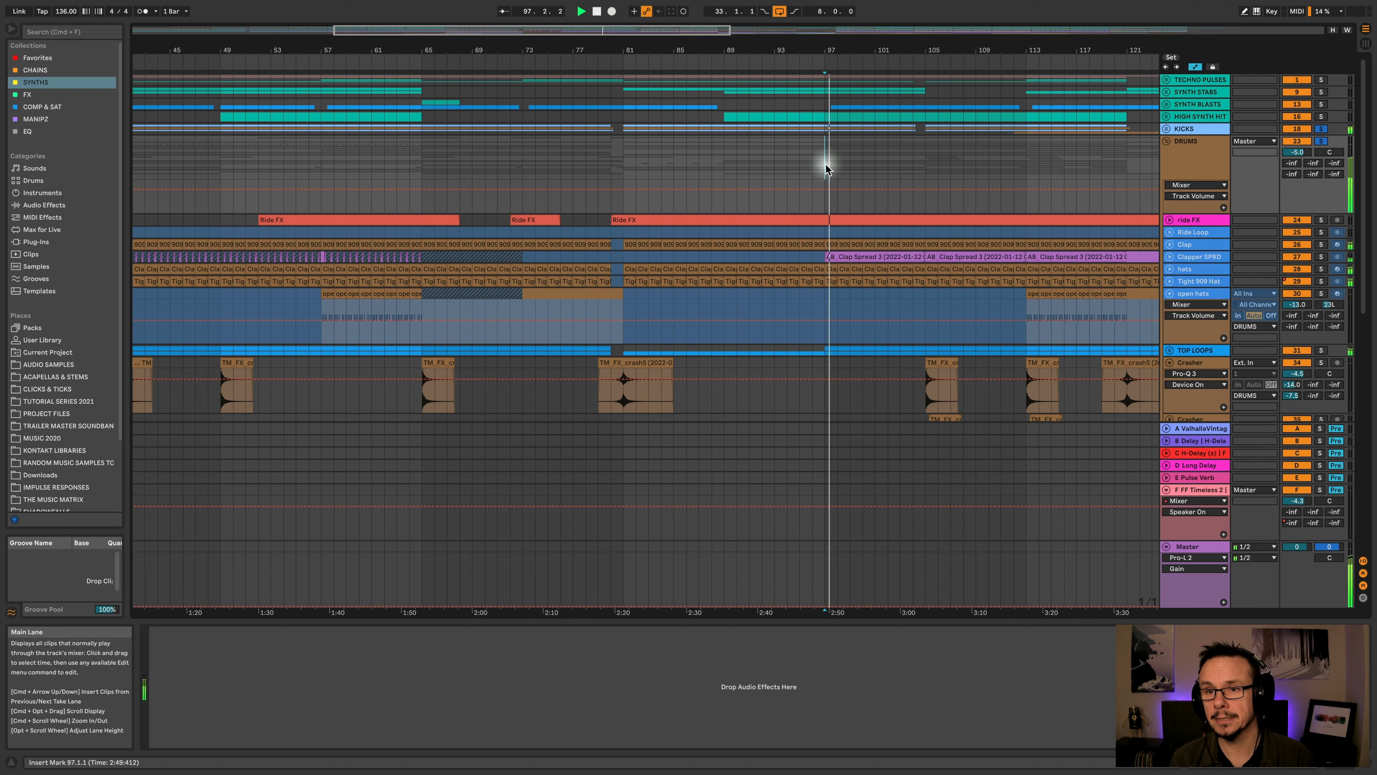
Look through the return tracks' device chains, solo delay returns B, C and D, and play from bar 105
left_click(1198, 429)
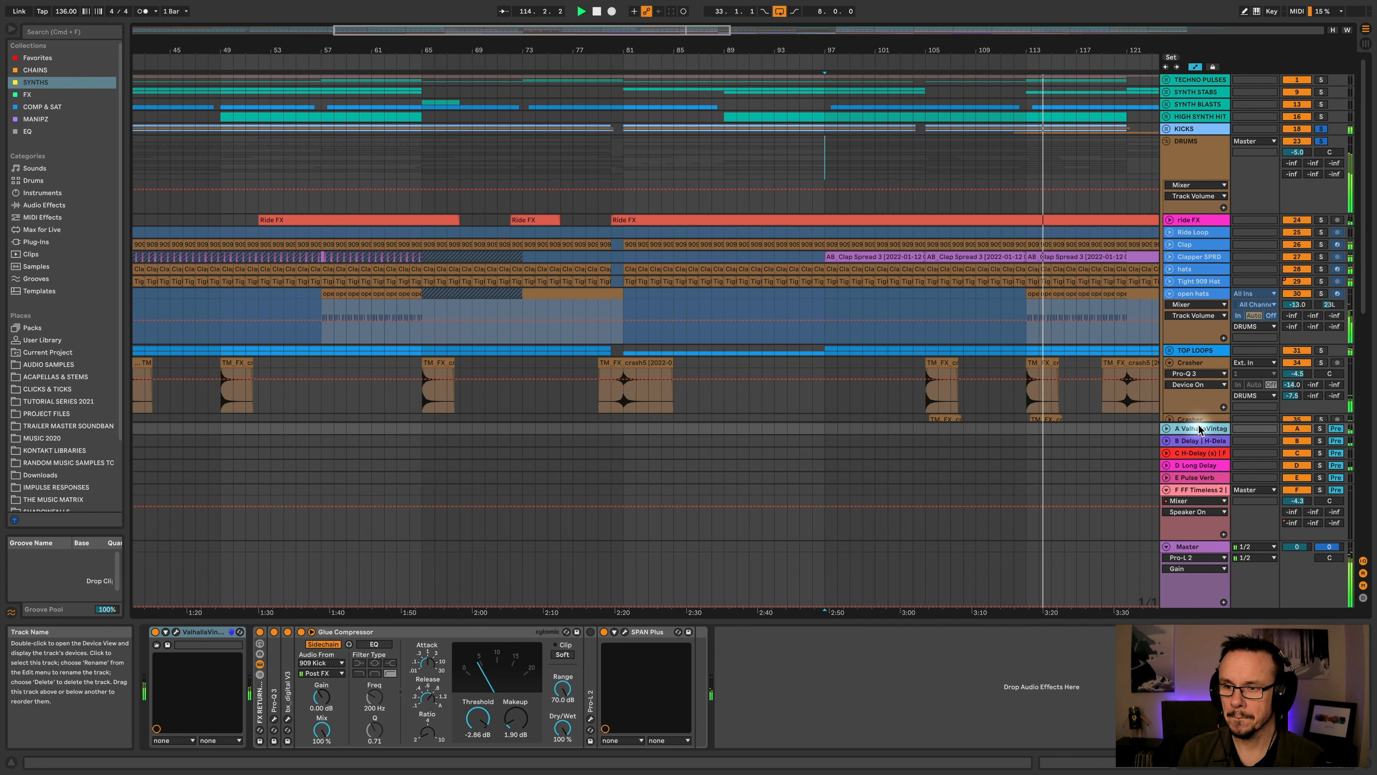
left_click(1198, 467)
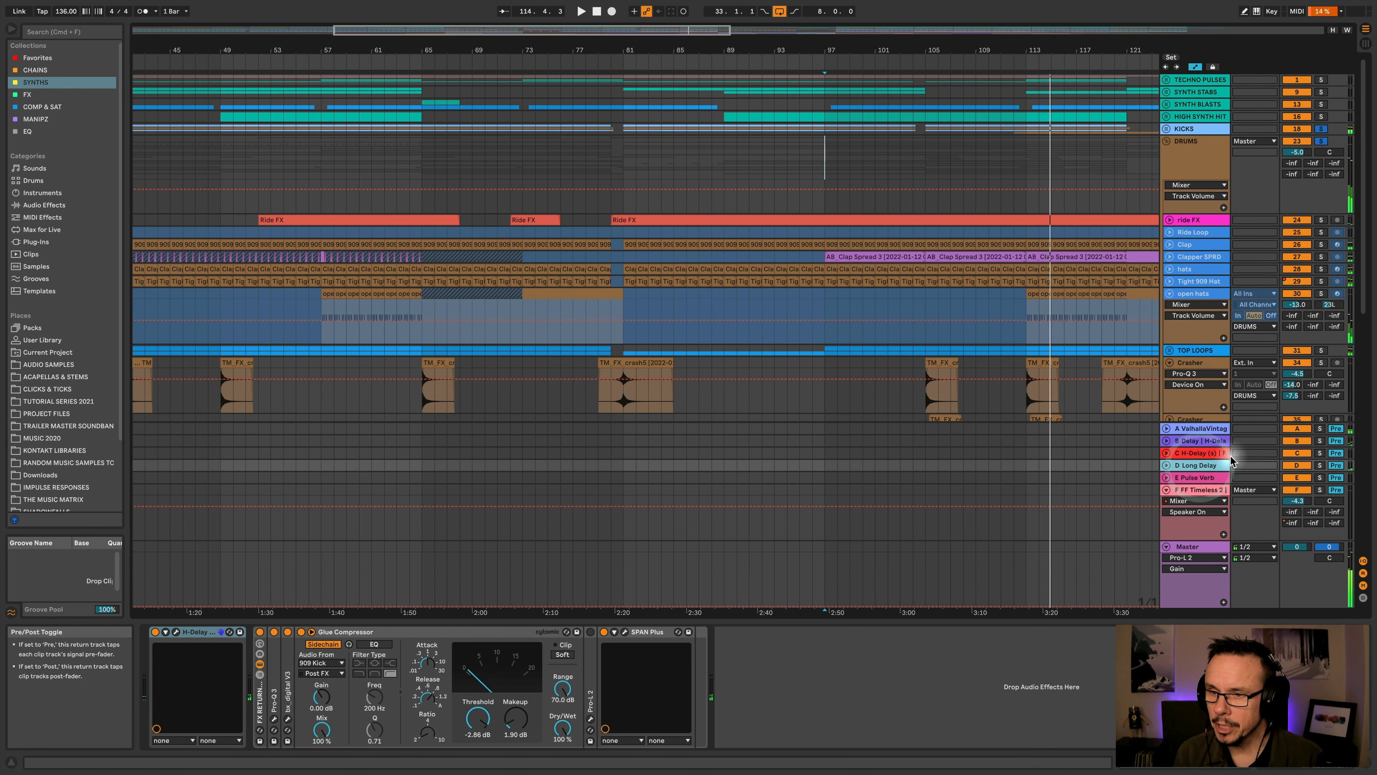
left_click(1201, 440)
left_click_drag(1320, 440, 1321, 465)
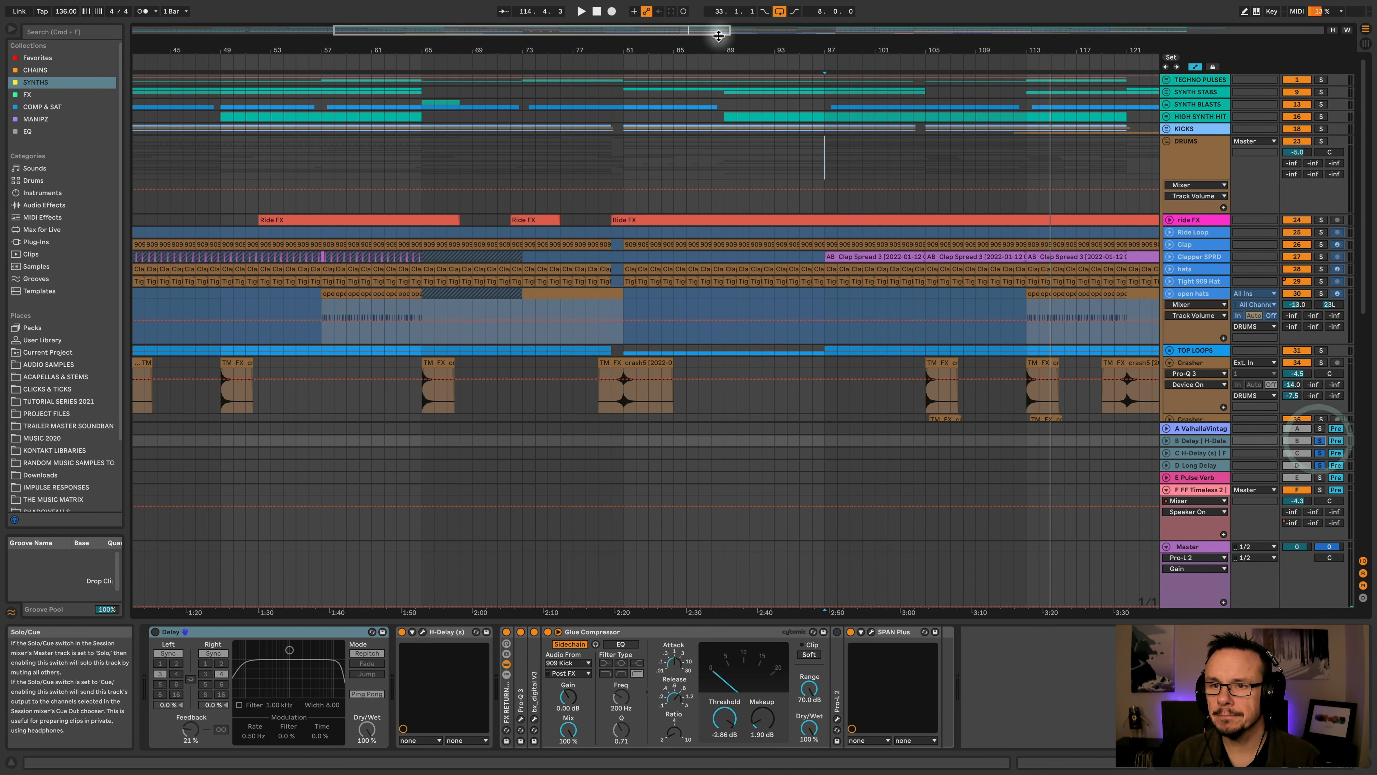
left_click(927, 65)
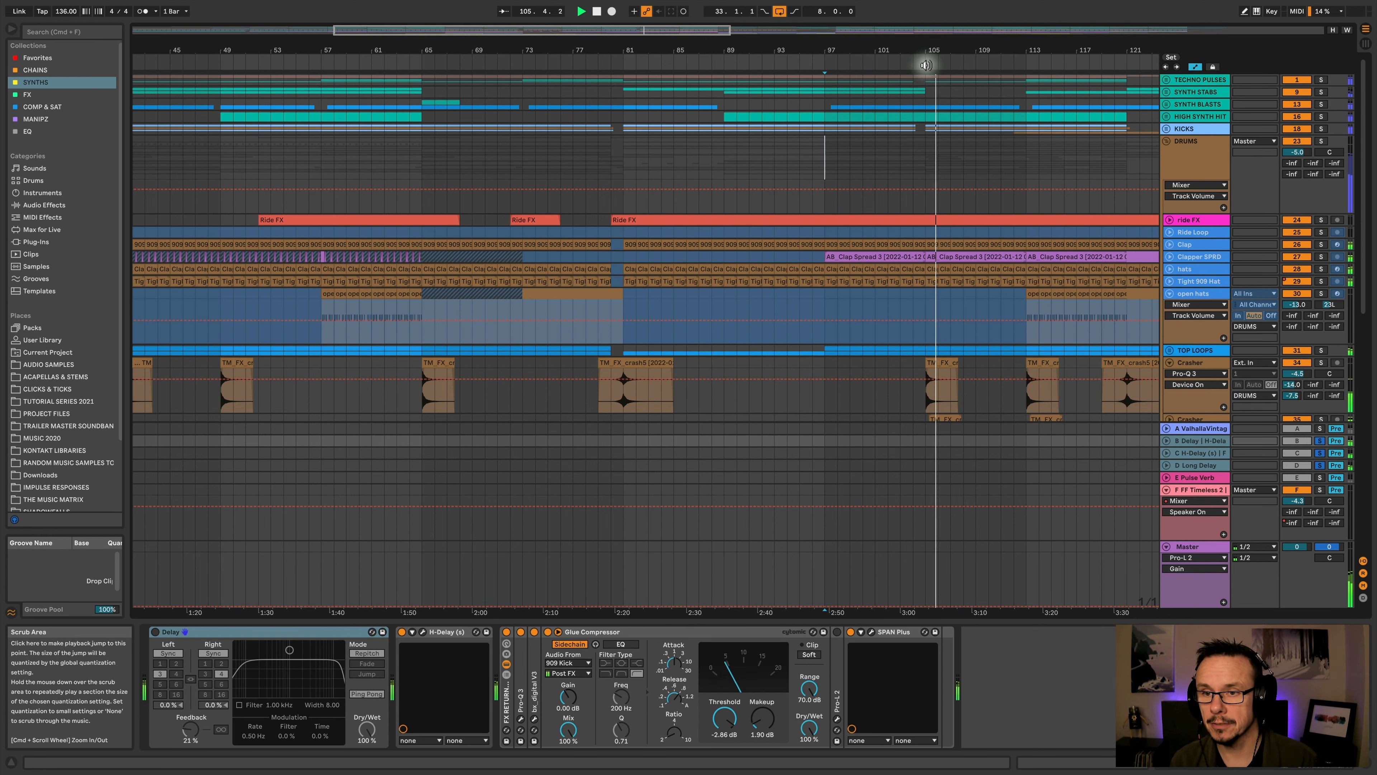
scroll(1126, 237, "right", 1)
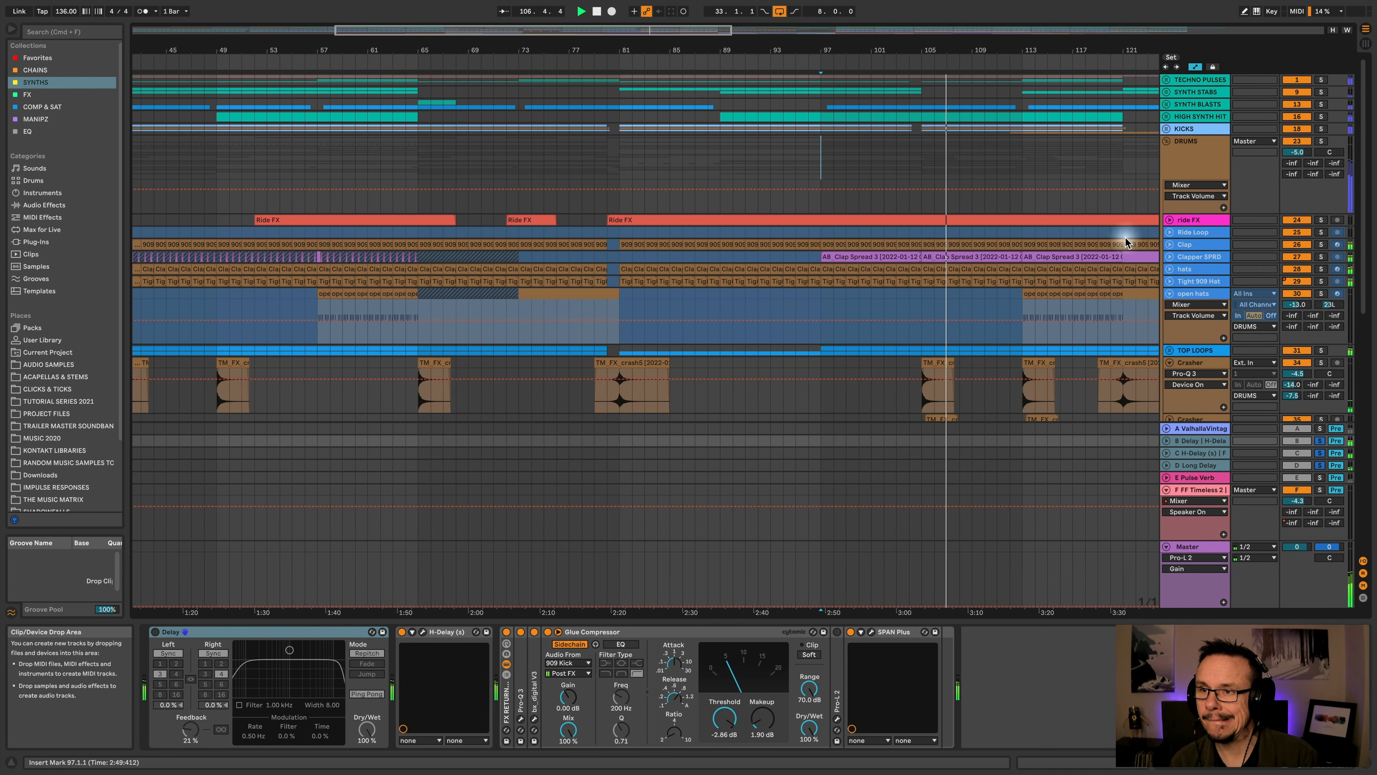
Try muting the four synth groups from TECHNO PULSES to HIGH SYNTH HIT during playback, and reactivate them
left_click(1203, 117)
left_click(1197, 78, "shift")
left_click(1304, 76)
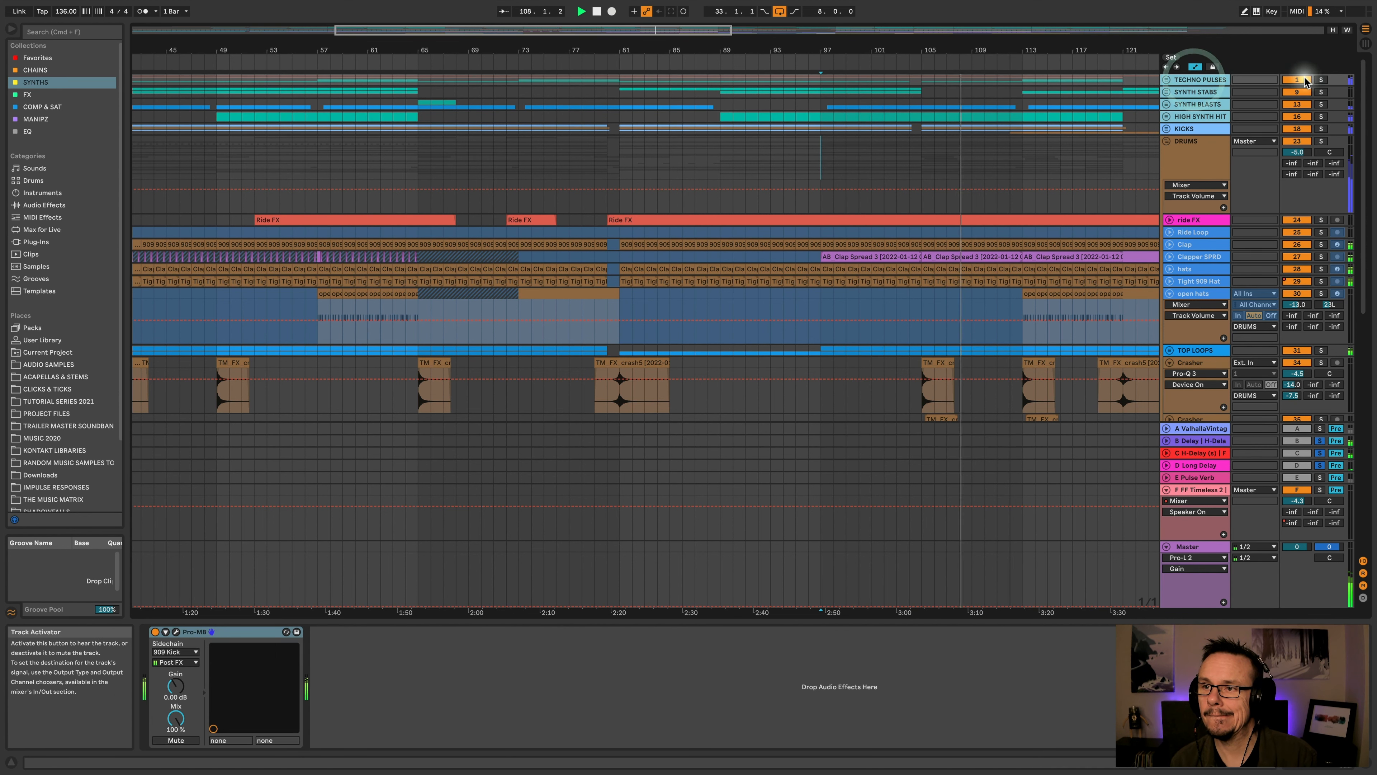
left_click(1292, 118)
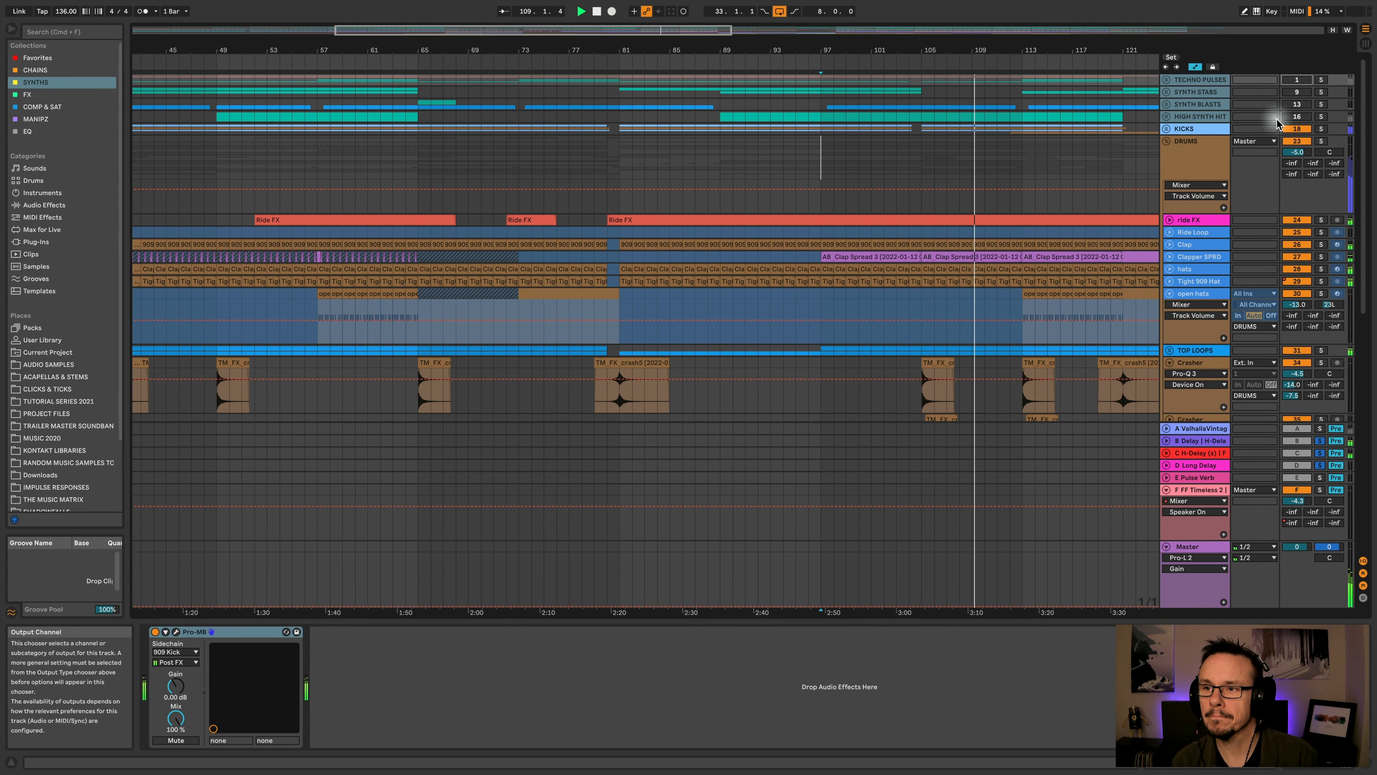
left_click(1296, 79)
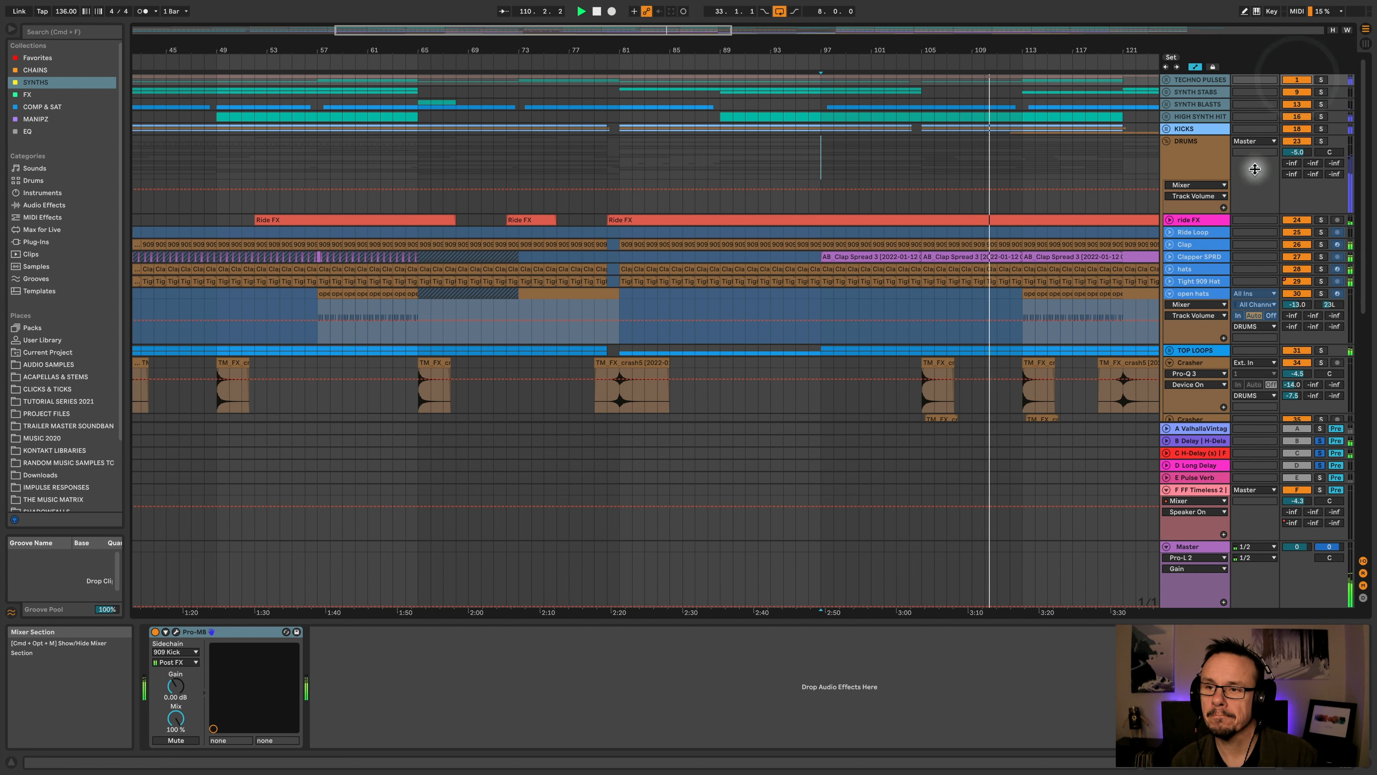
Solo the DRUMS group alone and follow its tracks down to the LIVE DRUMS and back during playback
left_click(1187, 144)
left_click(1321, 141)
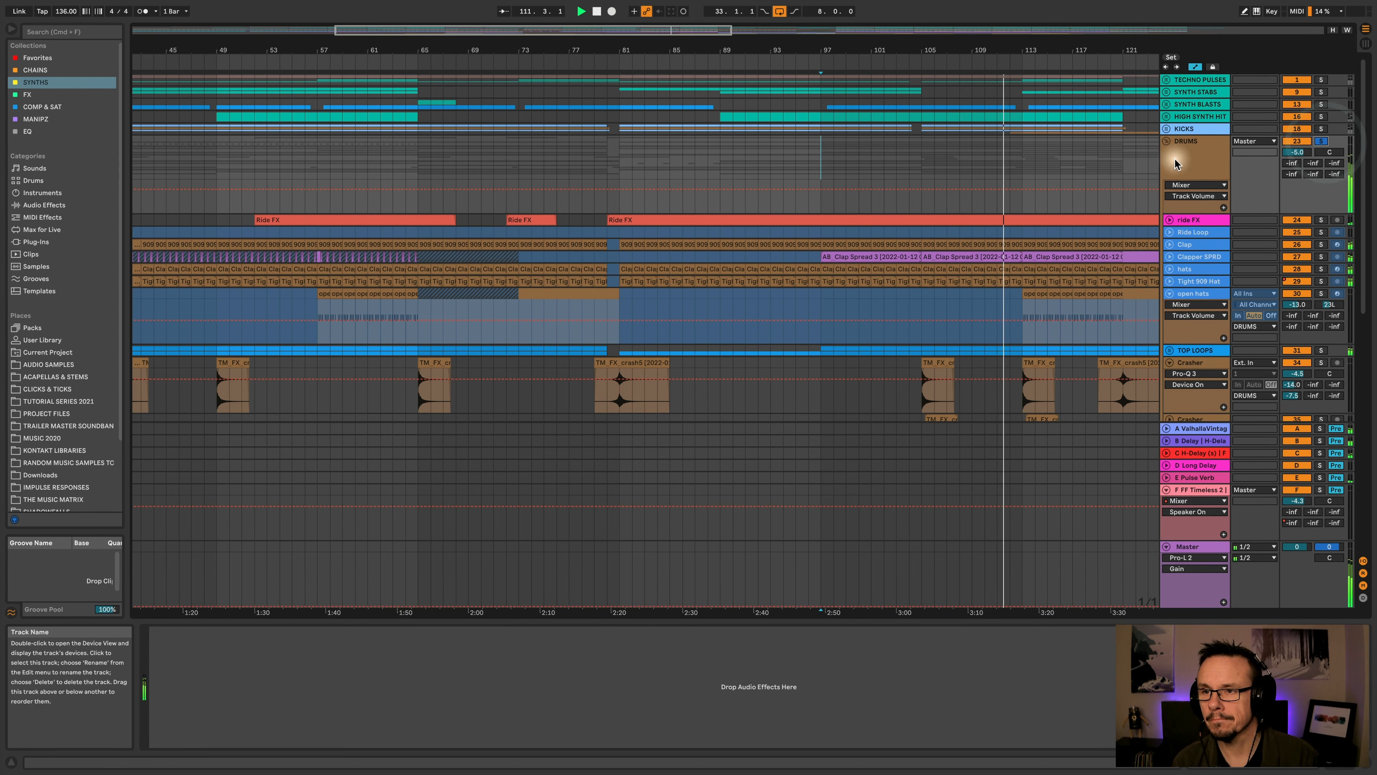
scroll(1126, 468, "down", 5)
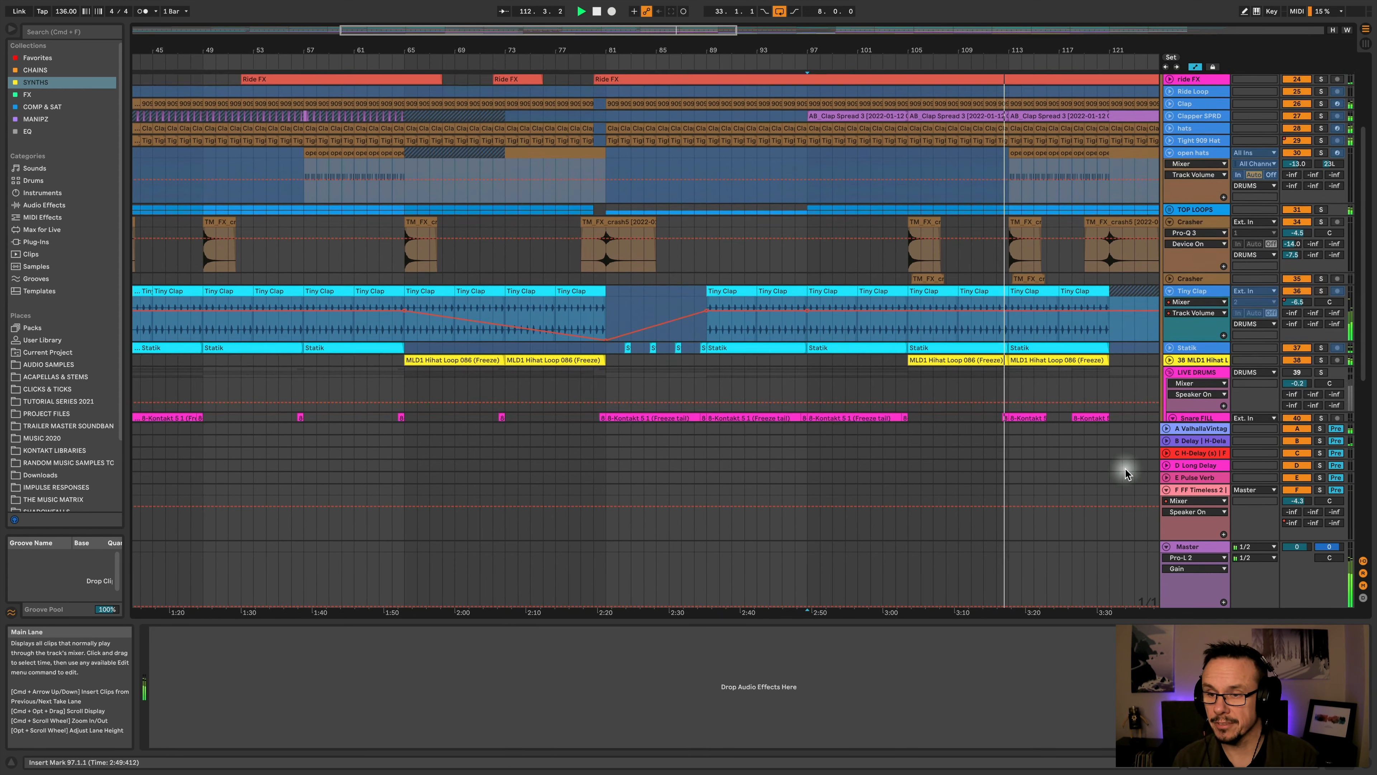
scroll(1126, 468, "down", 8)
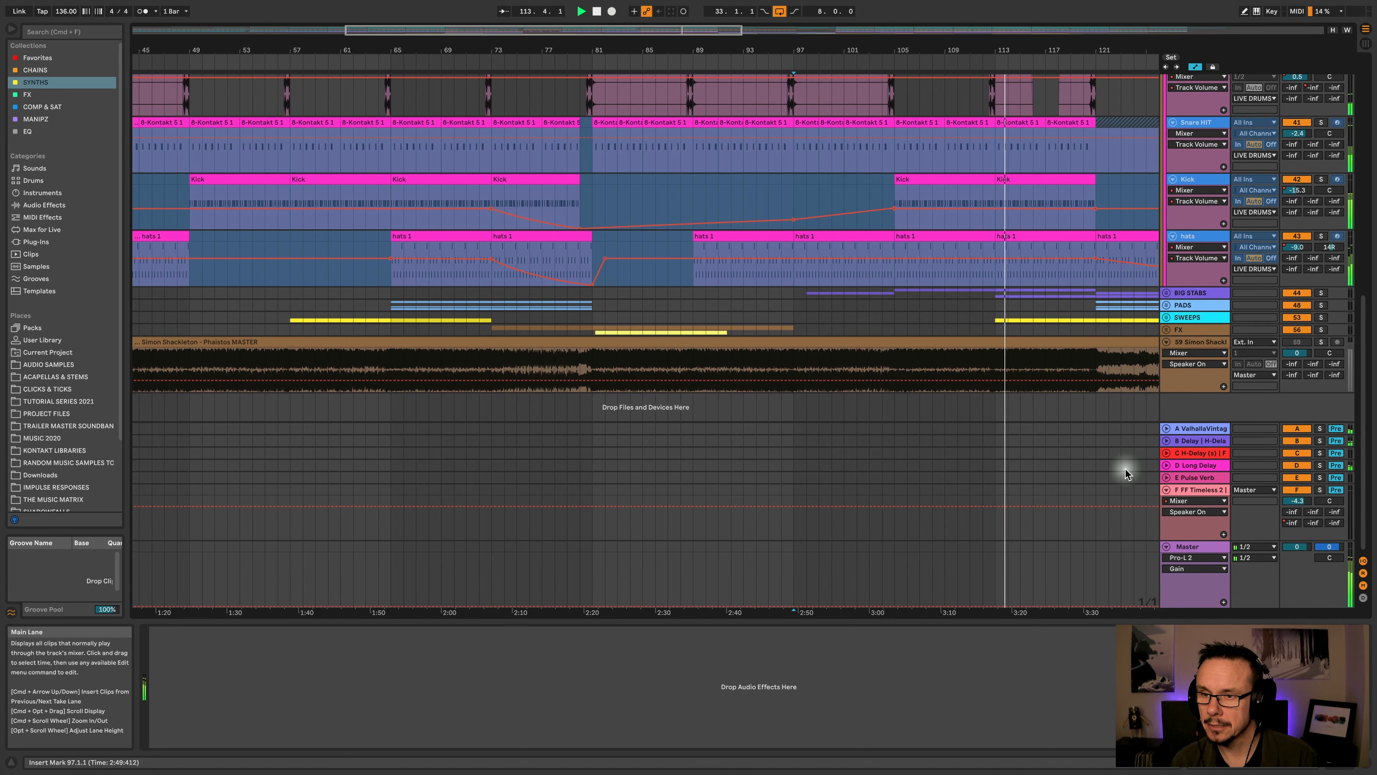
scroll(1126, 468, "up", 10)
scroll(1126, 468, "down", 5)
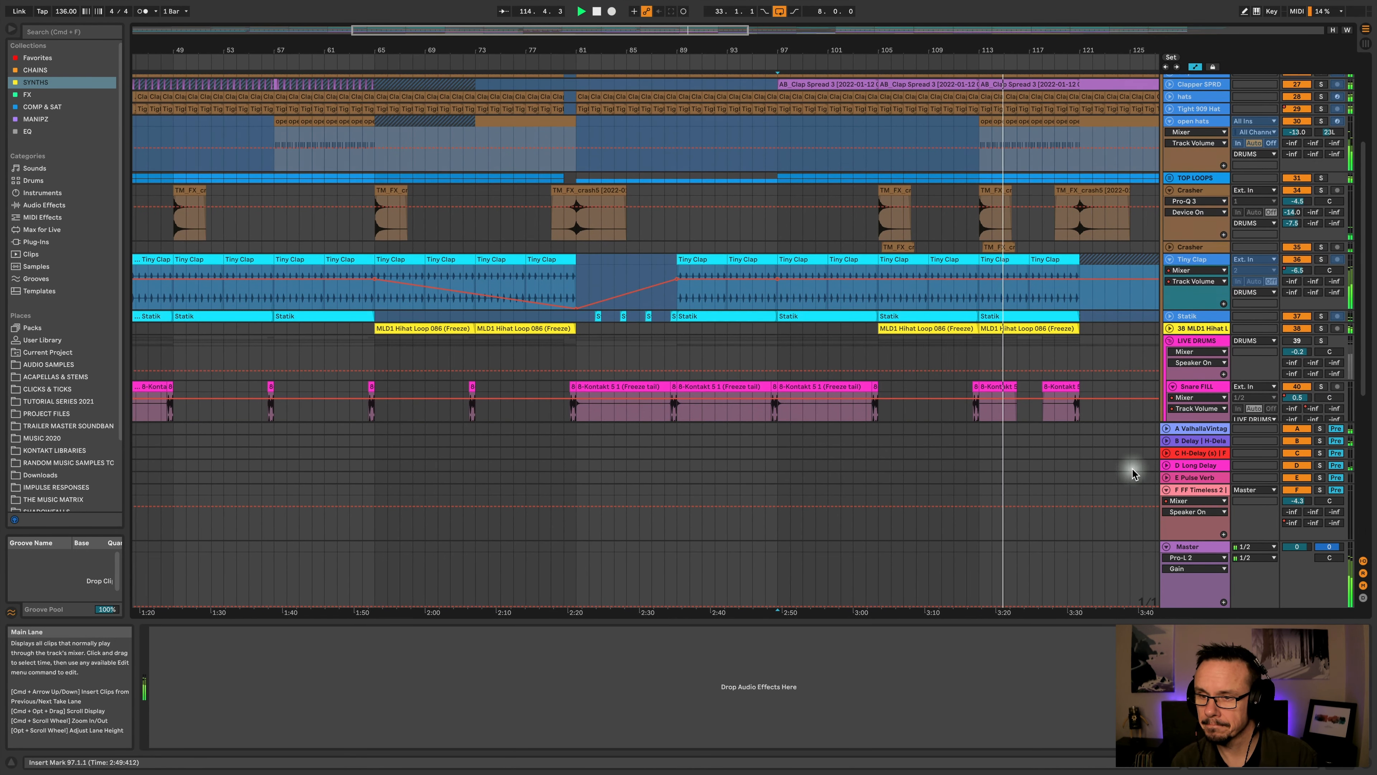
Solo the B Delay | H-Delay return track during playback and show its device chain
left_click(1305, 465)
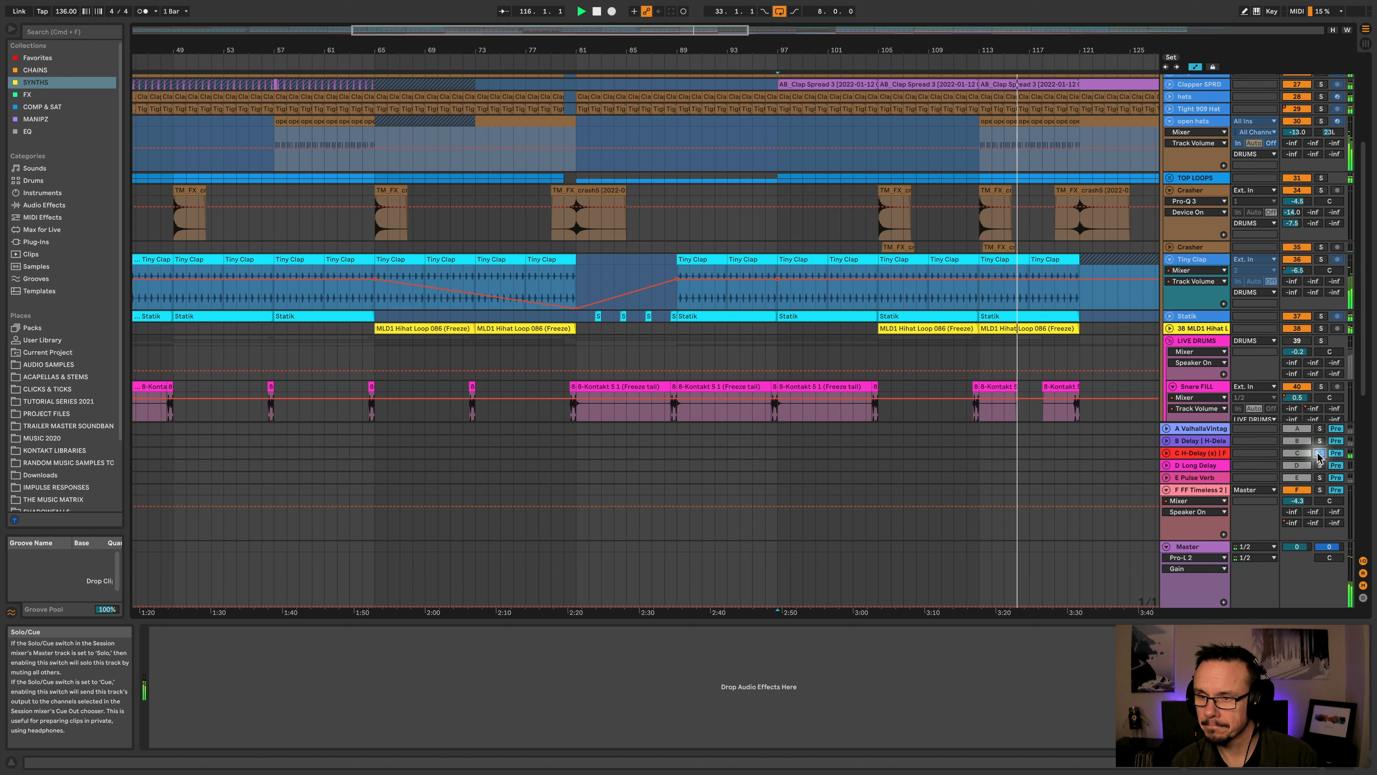
left_click(1319, 441)
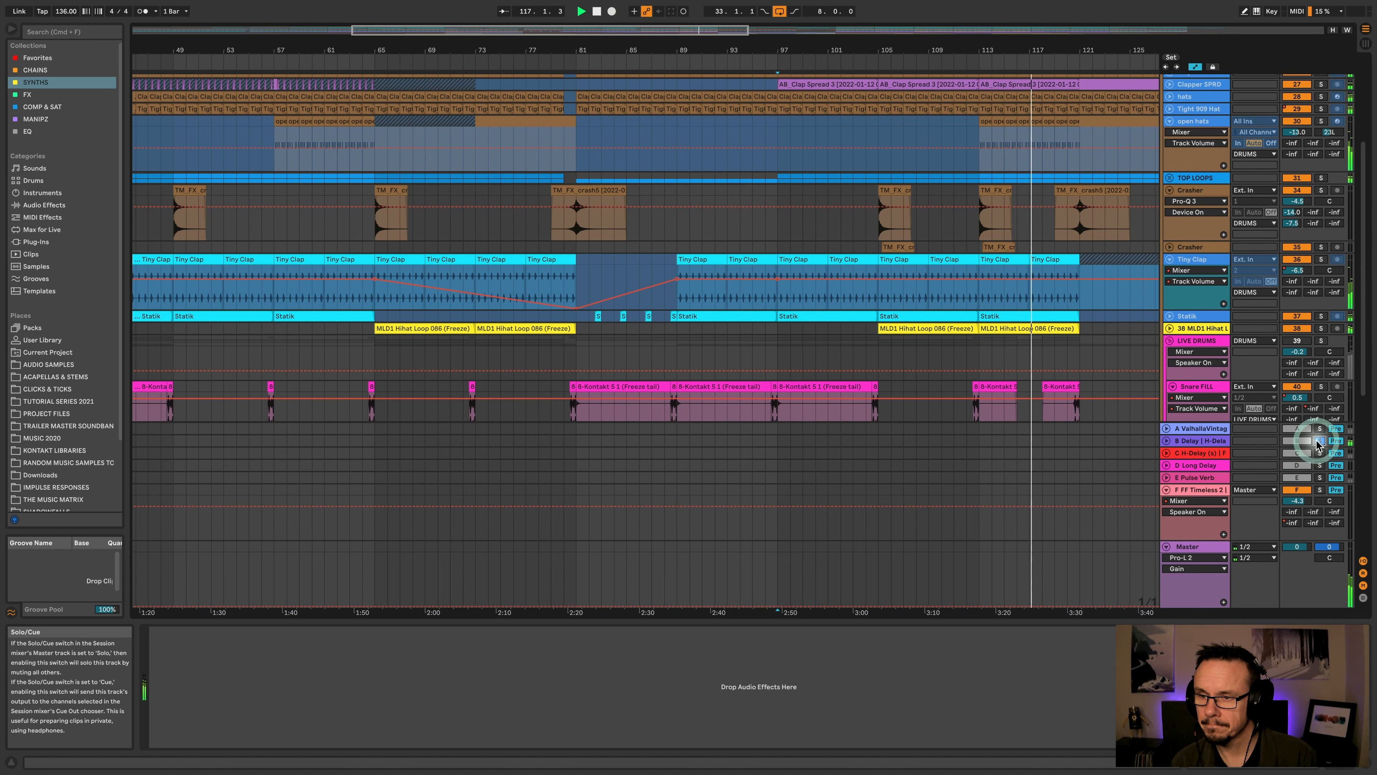
left_click(1185, 441)
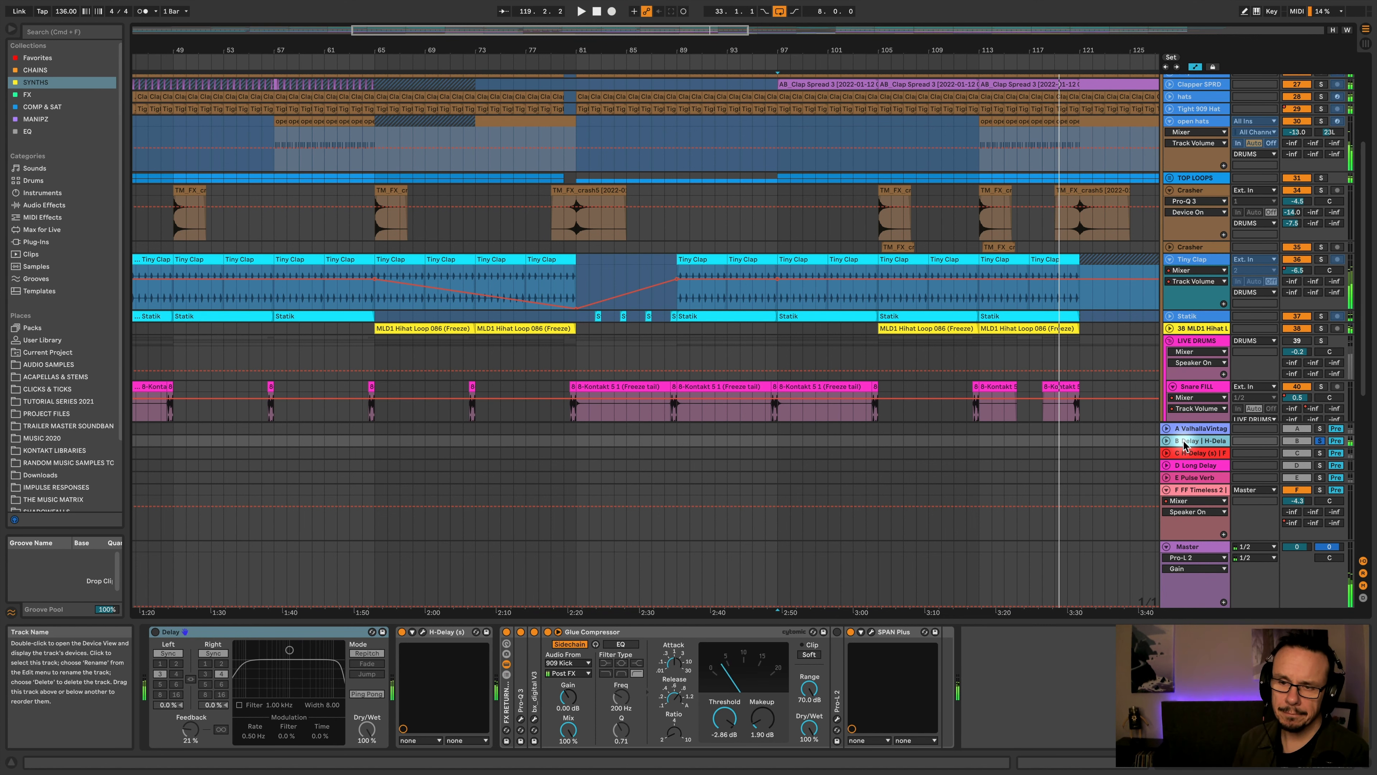
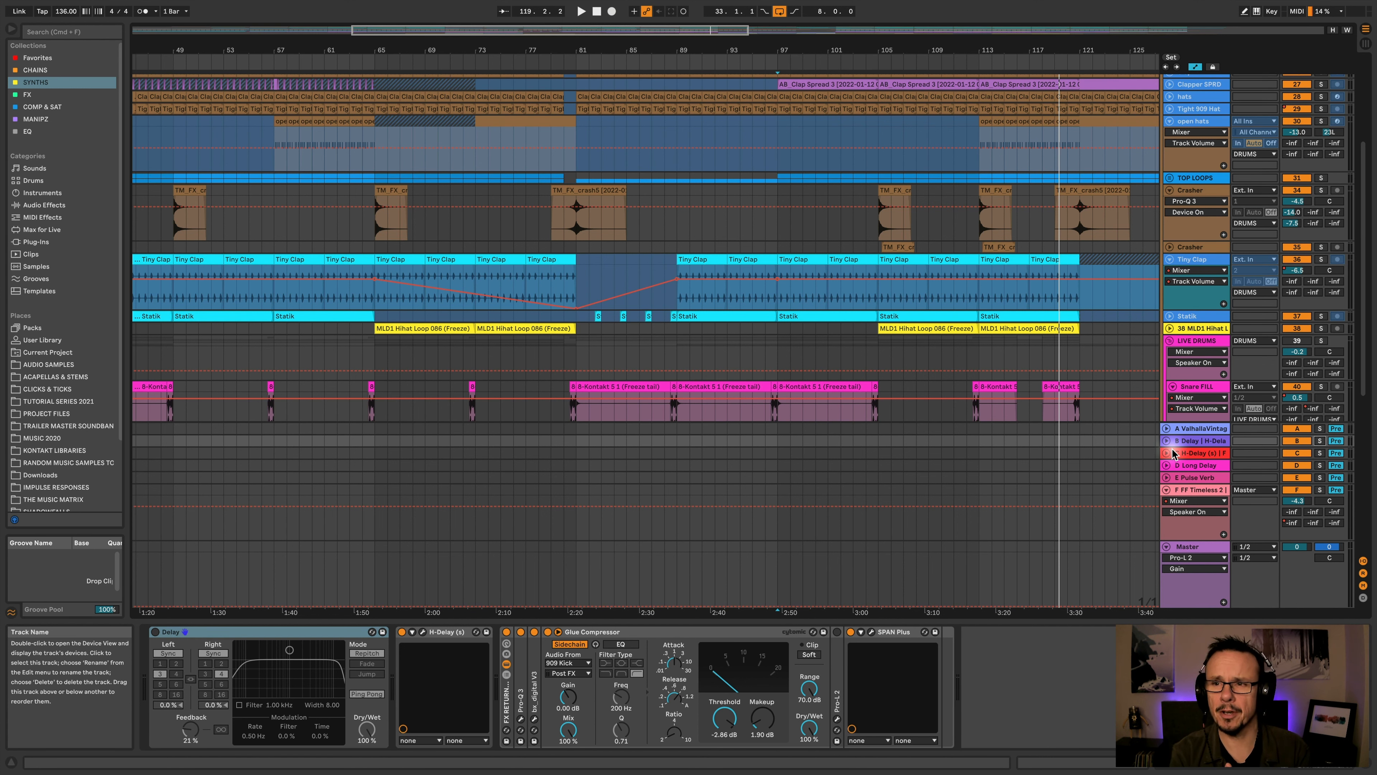
Select the drum tracks from Clap to open hats and unfold them together
scroll(1202, 228, "up", 3)
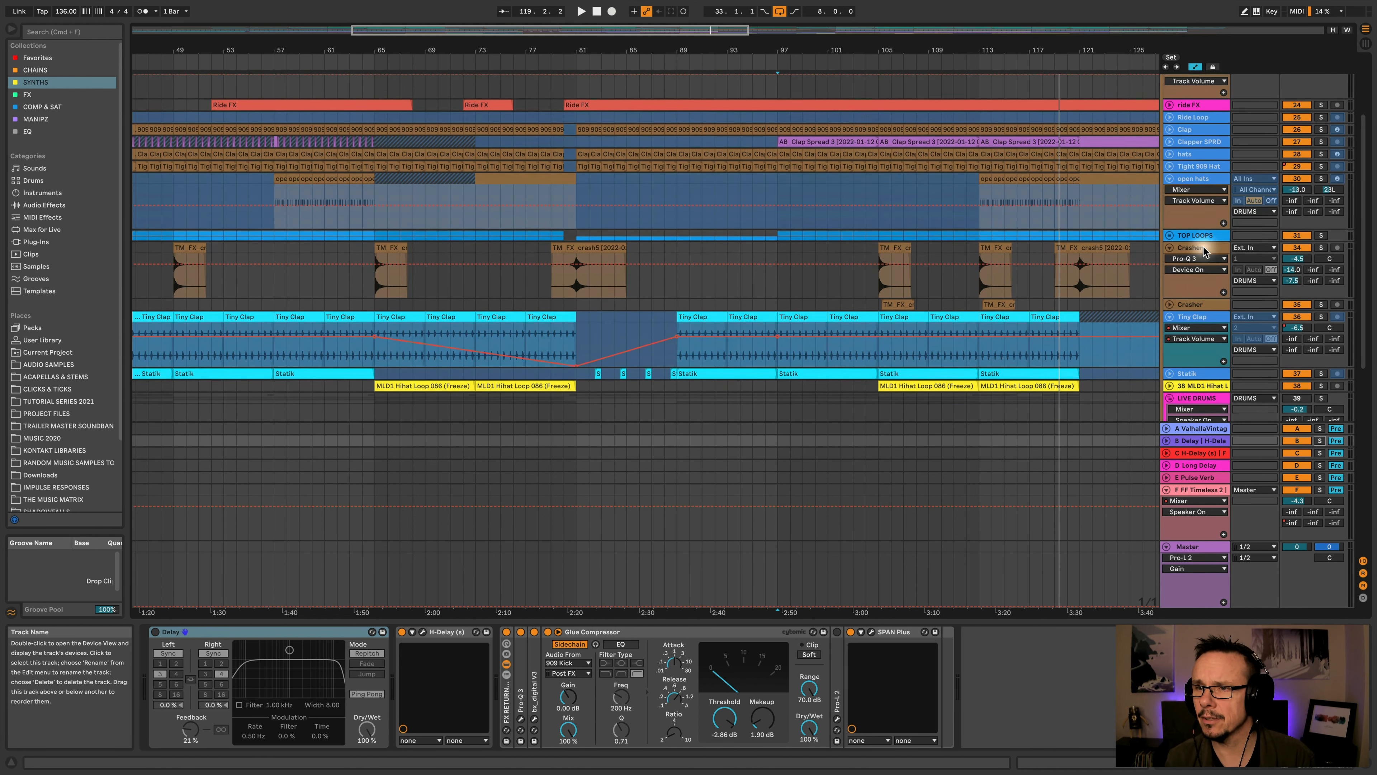
left_click(1195, 130)
left_click(1193, 182, "shift")
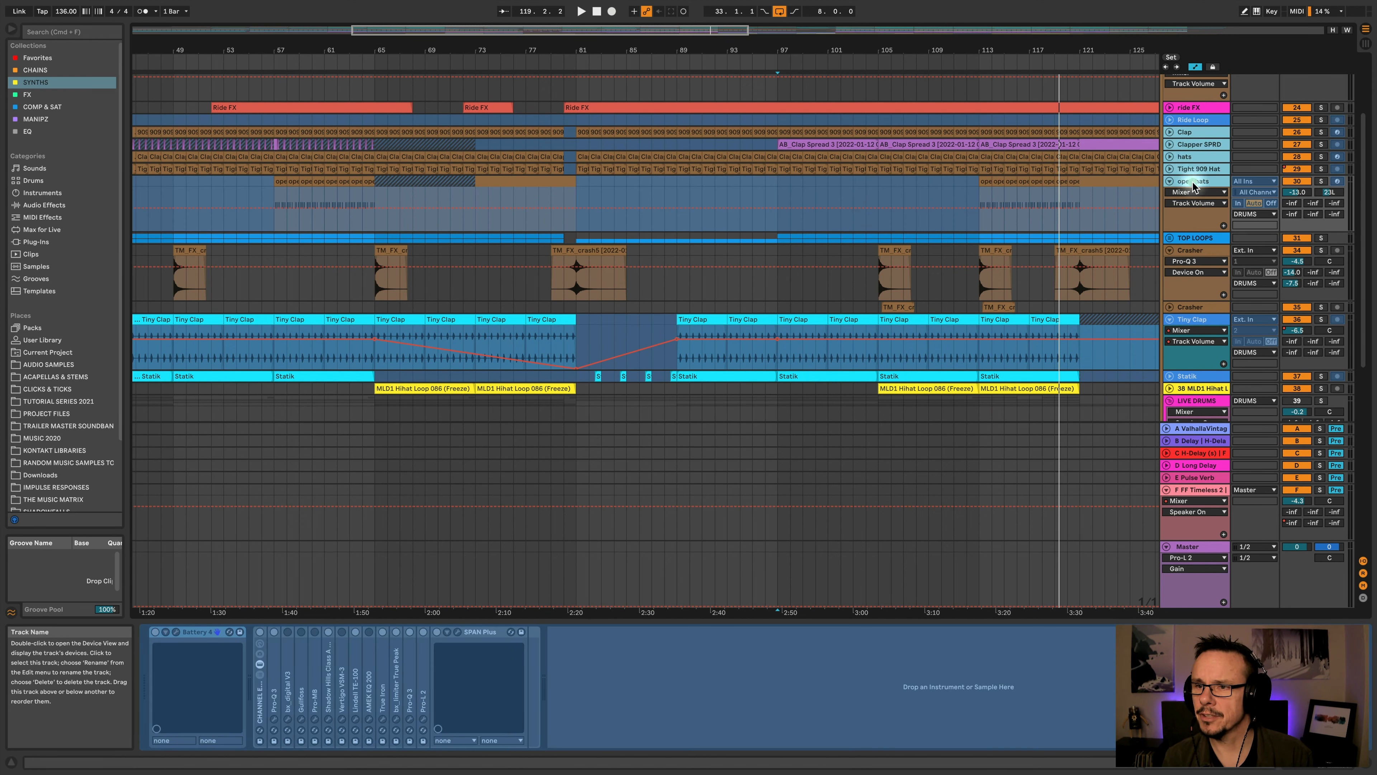
left_click(1169, 133)
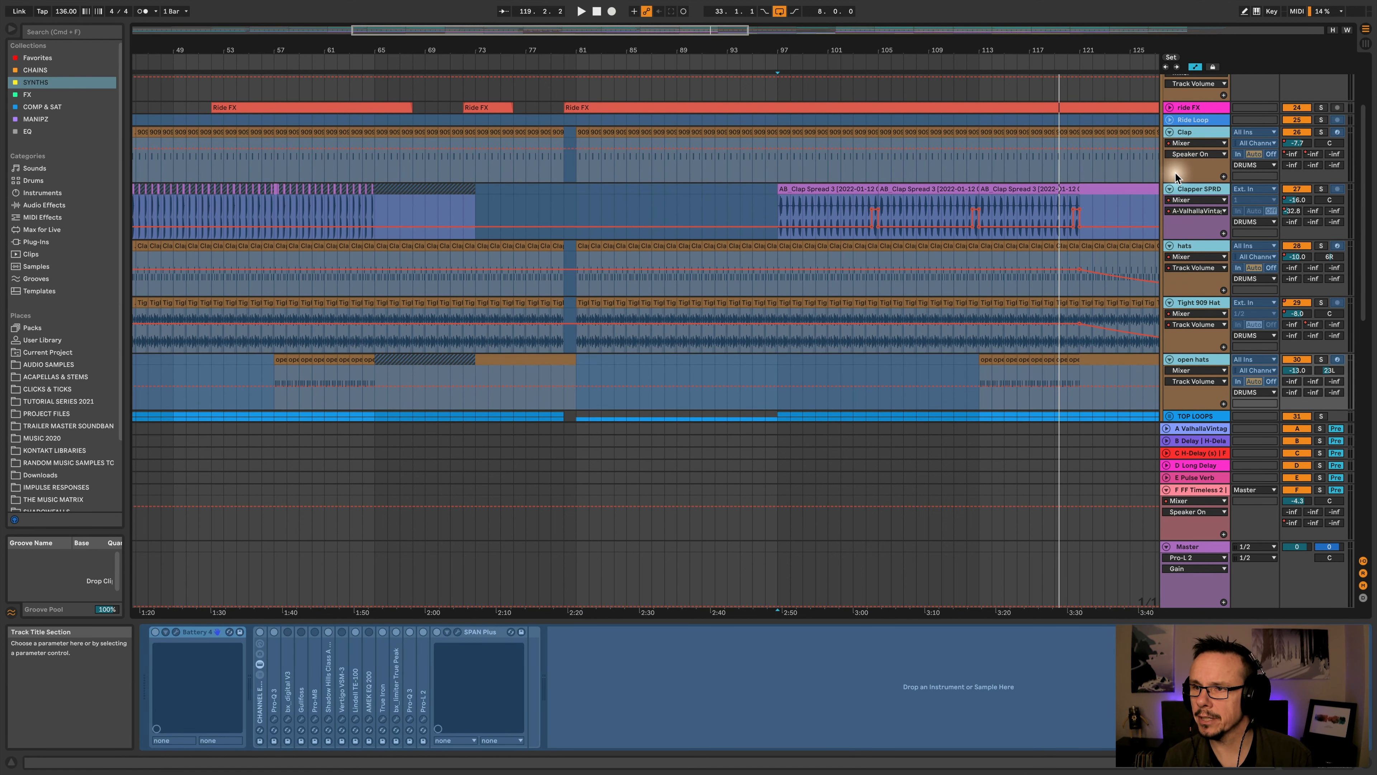
Show the B-Delay send automation on the Tight 909 Hat track and select that track
scroll(1164, 189, "down", 1)
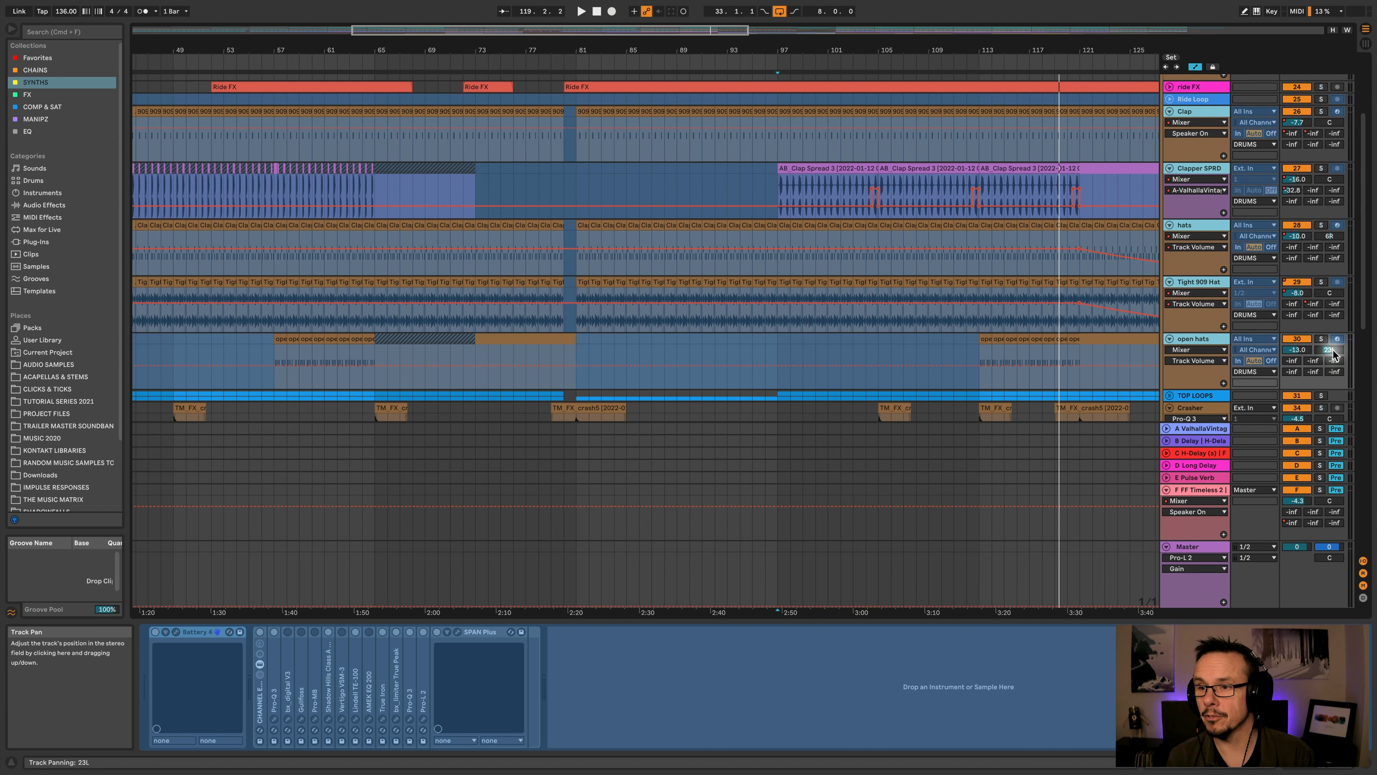
scroll(1301, 293, "down", 4)
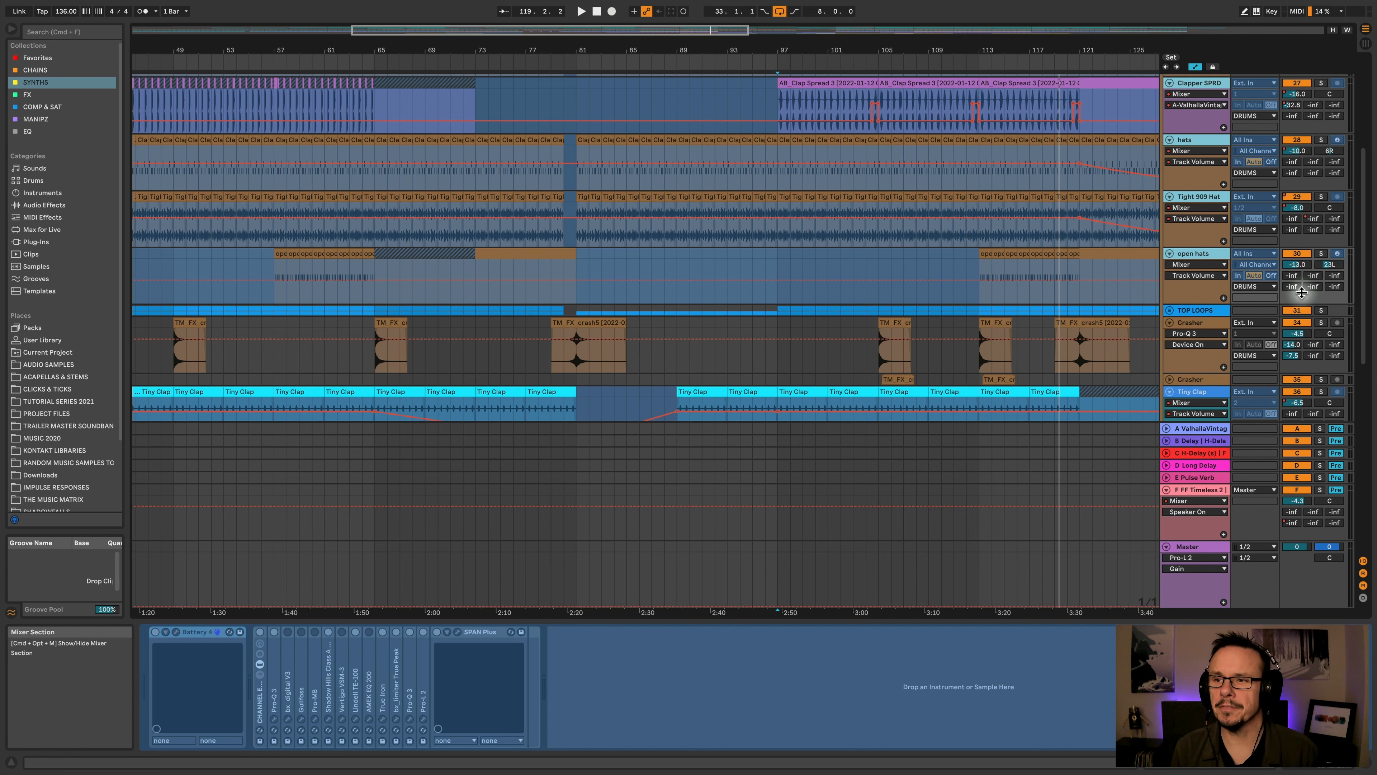
left_click(1314, 219)
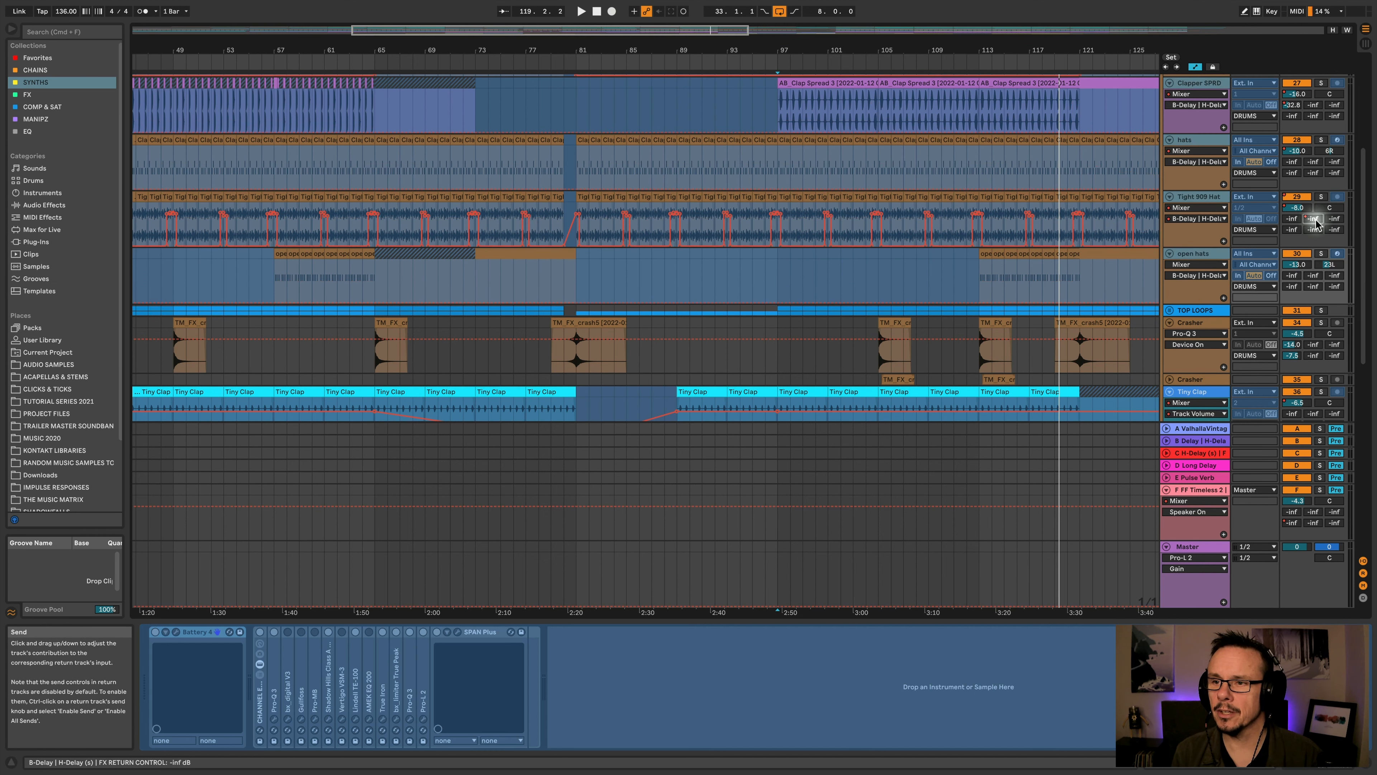
left_click(1187, 194)
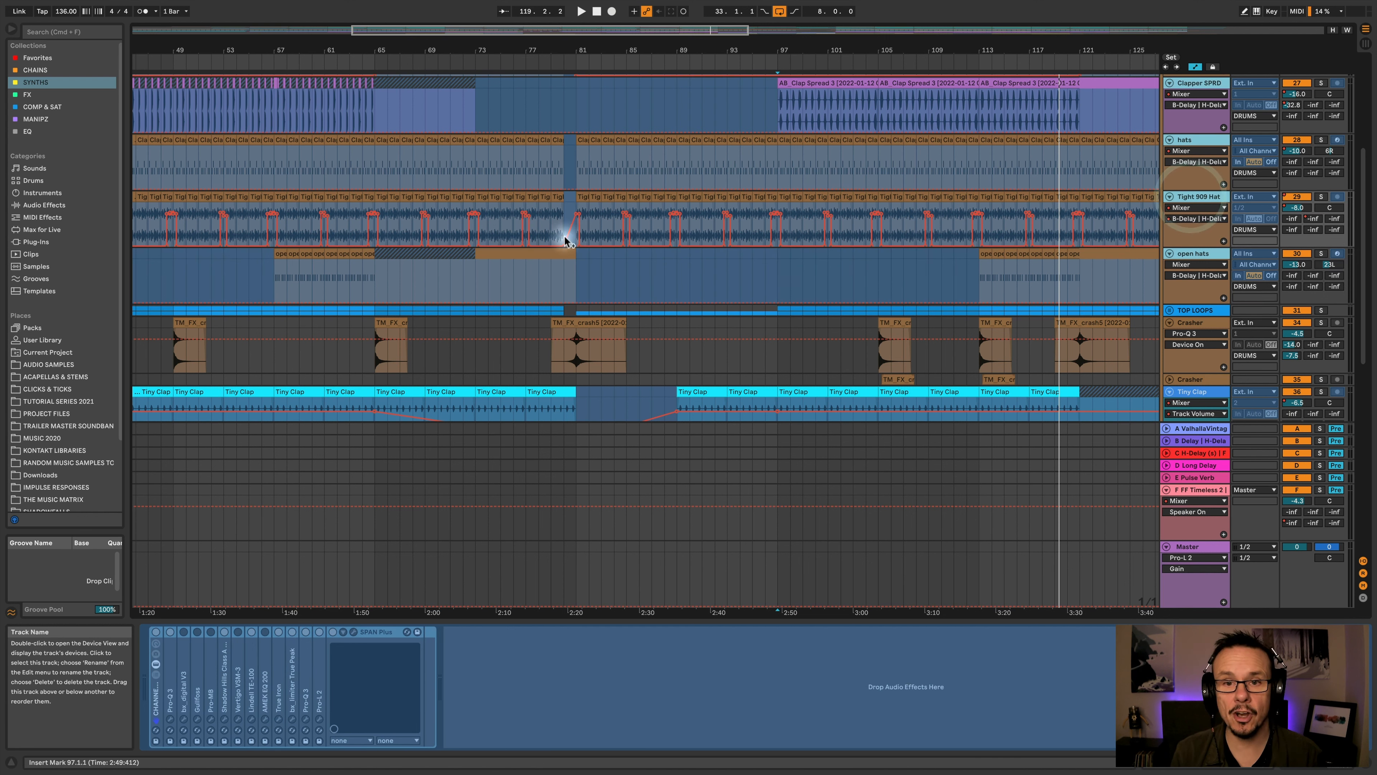
Place the insert marker at bar 84 on the Tight 909 Hat track, solo the track and audition it from there
left_click(614, 213)
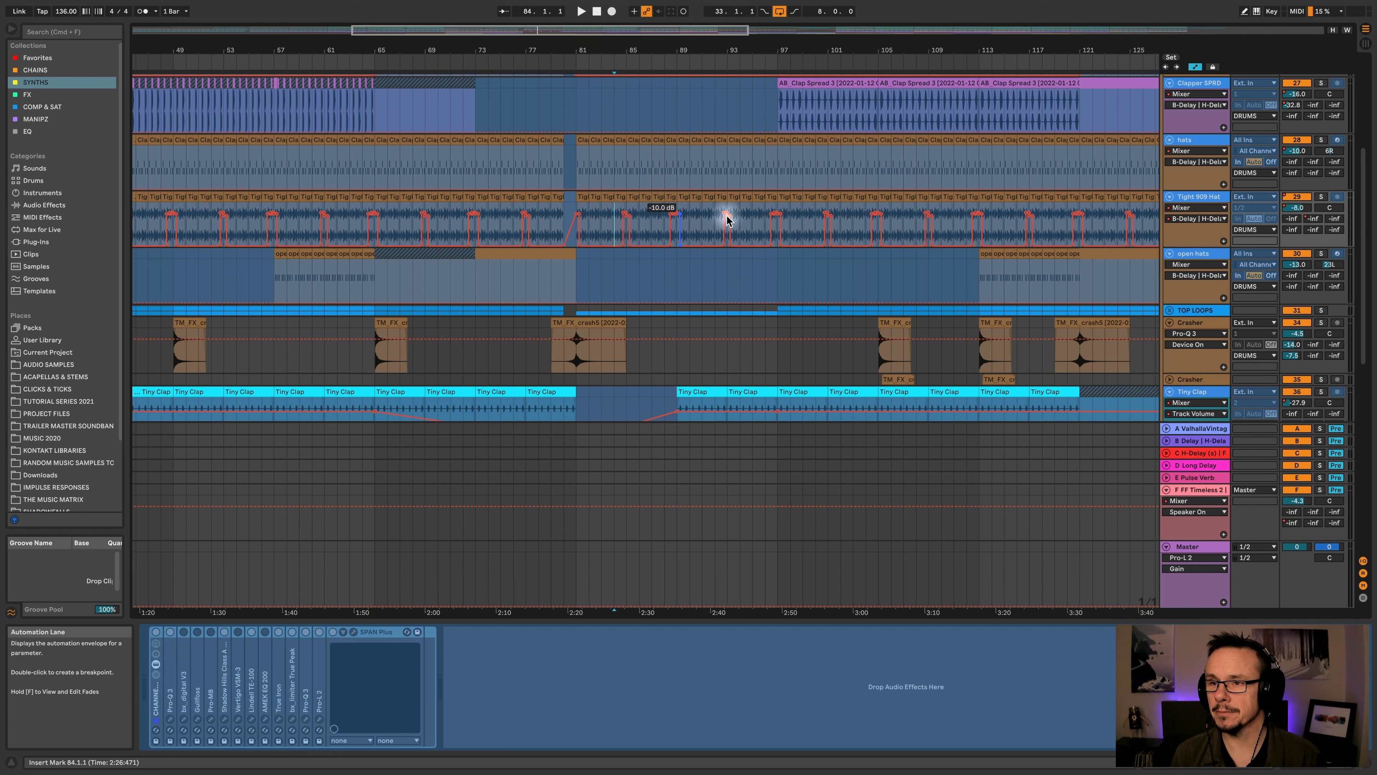
left_click(1321, 197)
key("space")
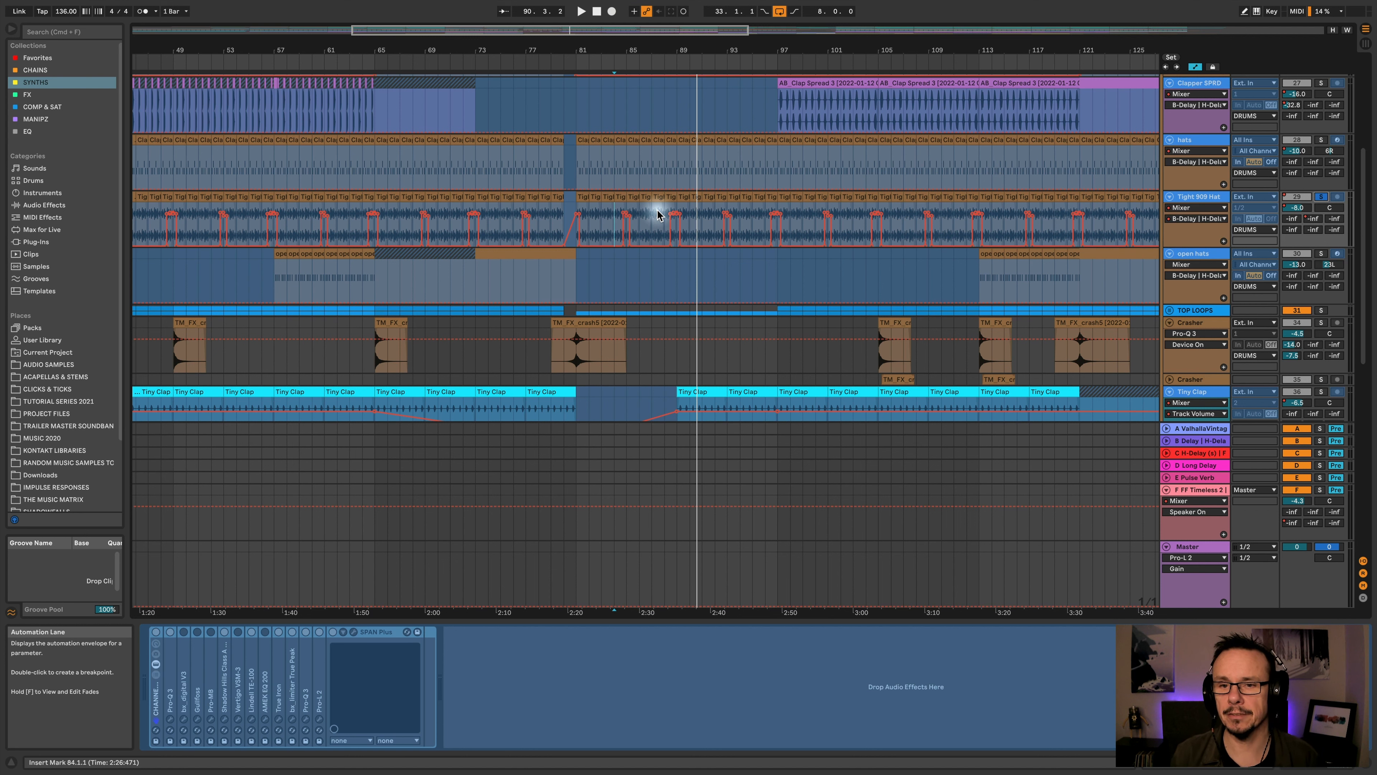
Show the B return track's device chain and delete the Delay device that sits before H-Delay
left_click(1188, 440)
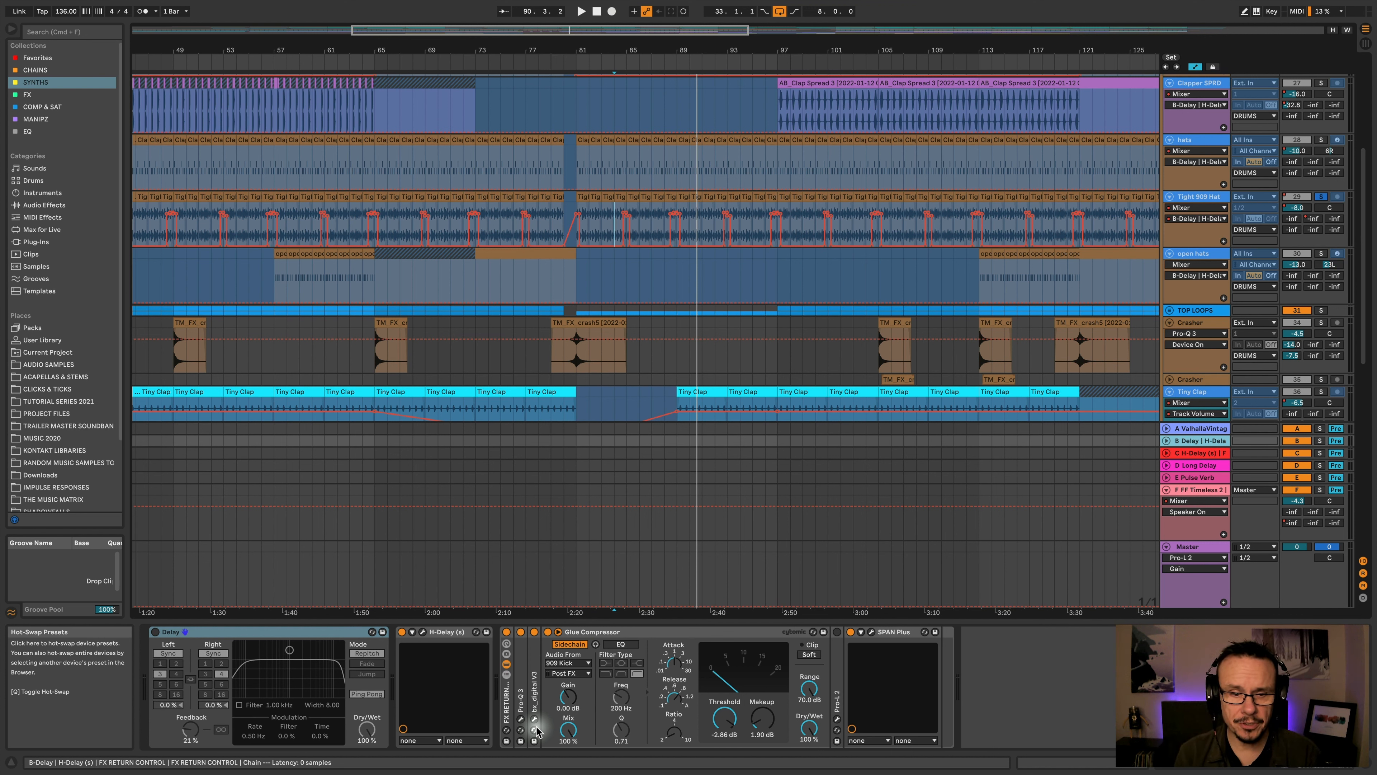
left_click(233, 633)
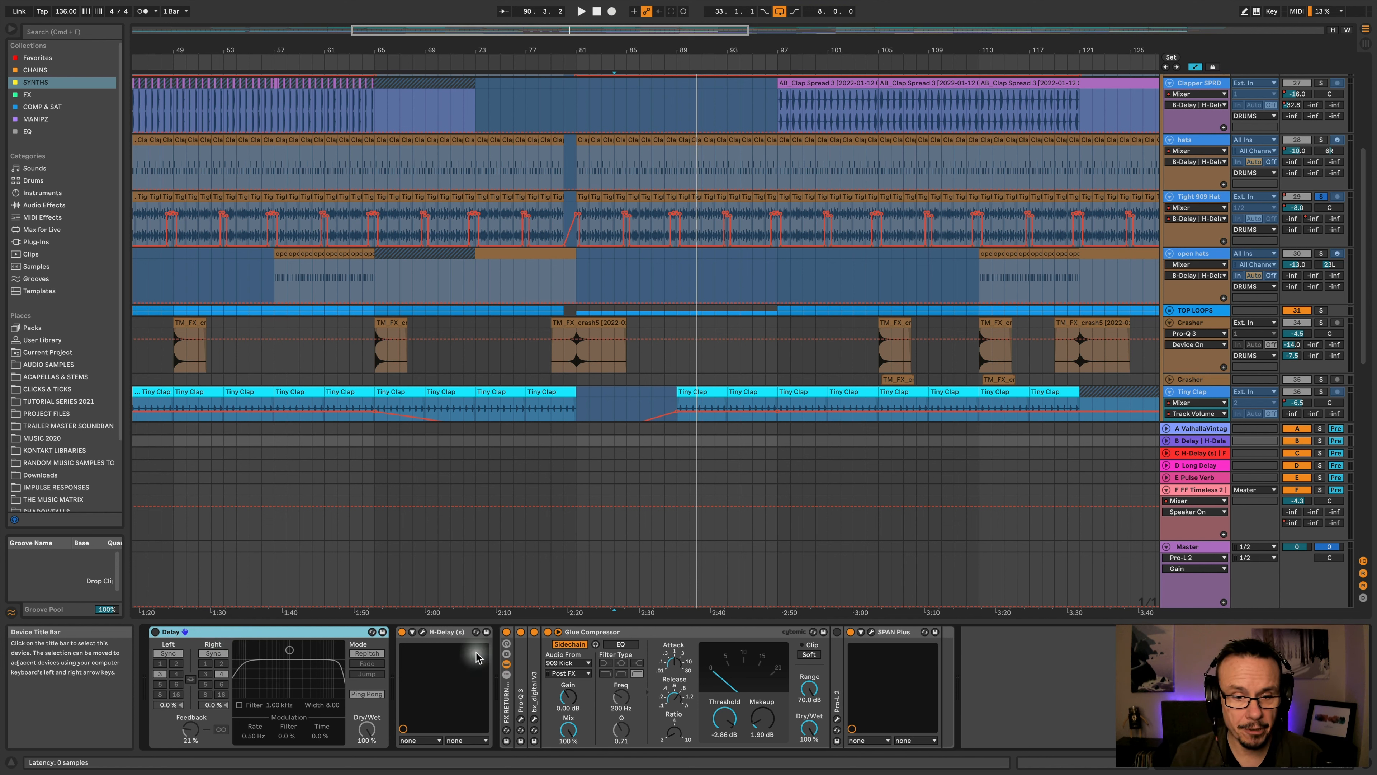
key("Delete")
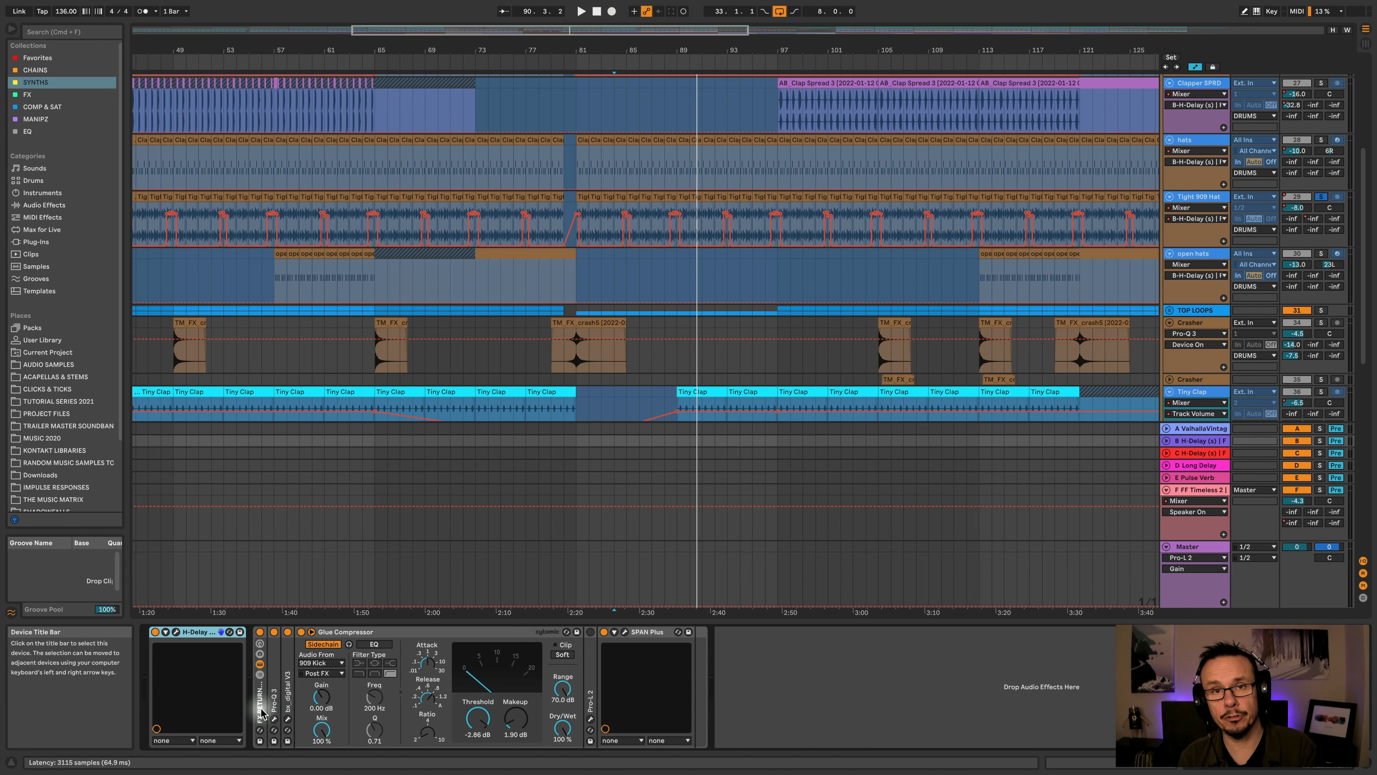
Show the CHAINS collection with the browser widened to reveal the saved racks, and narrow the browser again
left_click(38, 72)
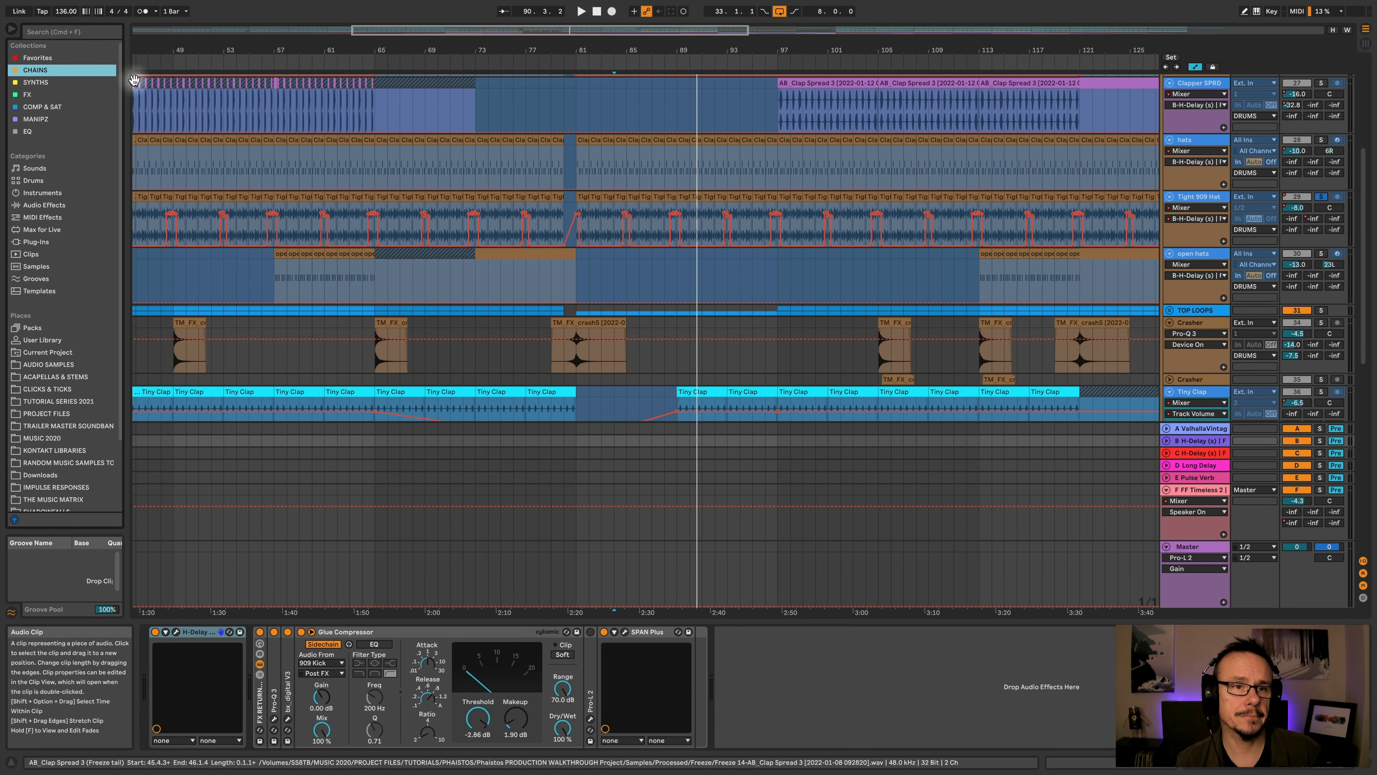
left_click_drag(139, 80, 313, 81)
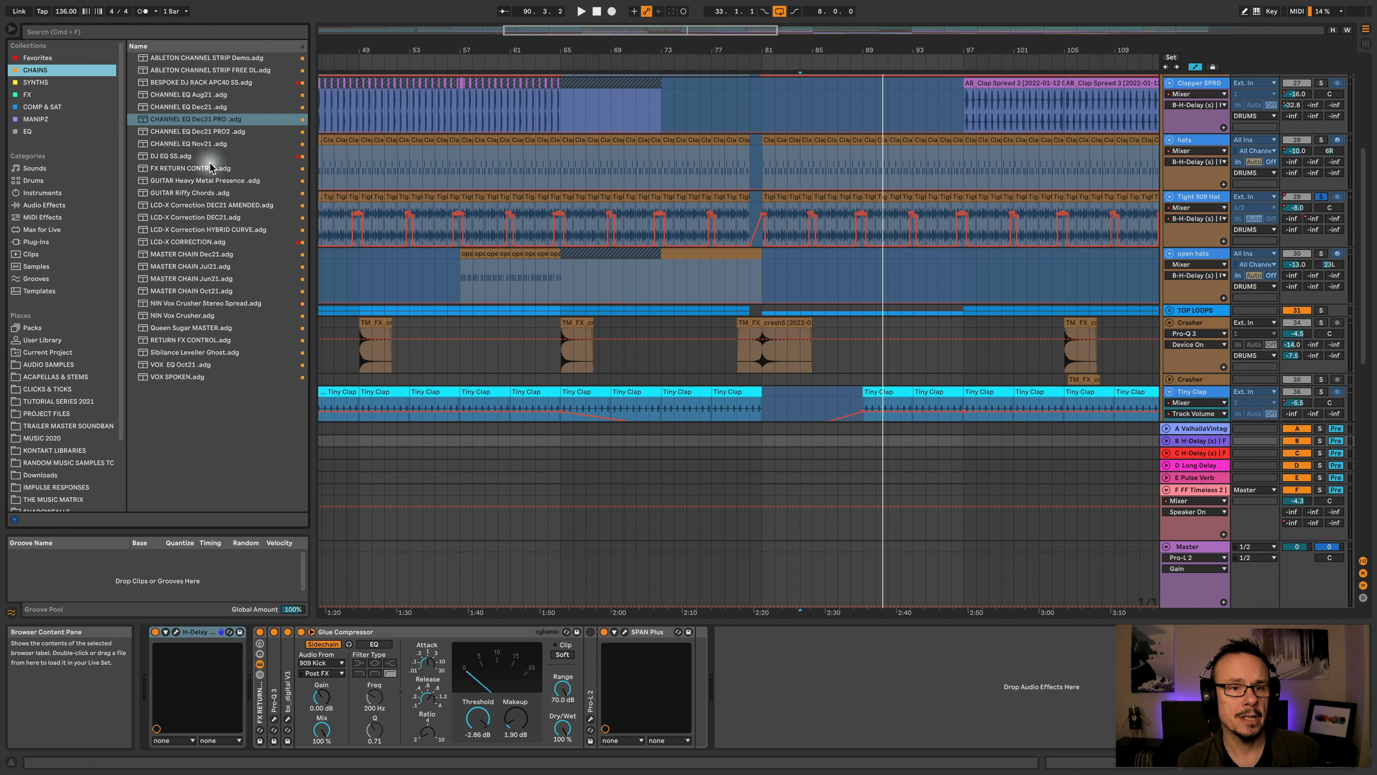
left_click_drag(310, 120, 132, 112)
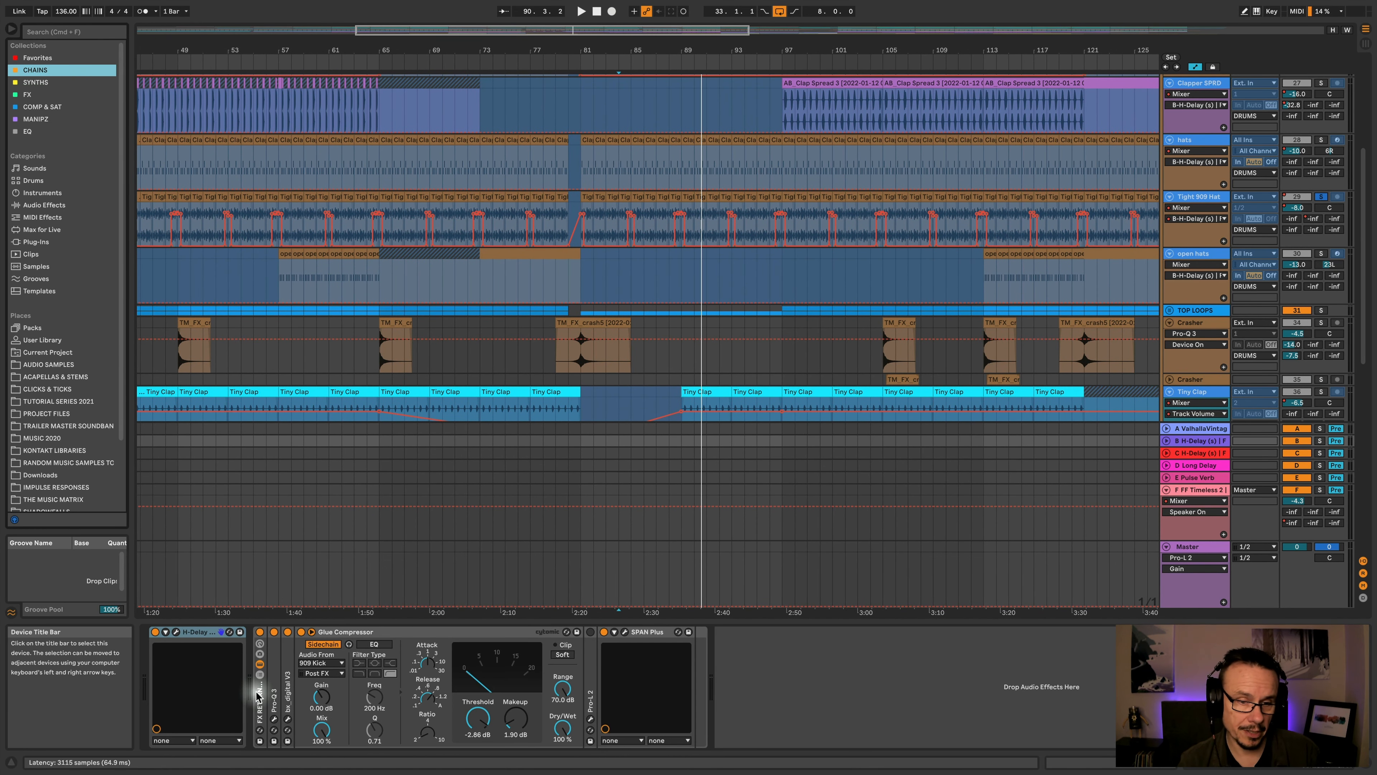
View the Pro-Q 3 filter curve and the H-Delay settings on the B return, and close both plug-in windows
left_click(274, 721)
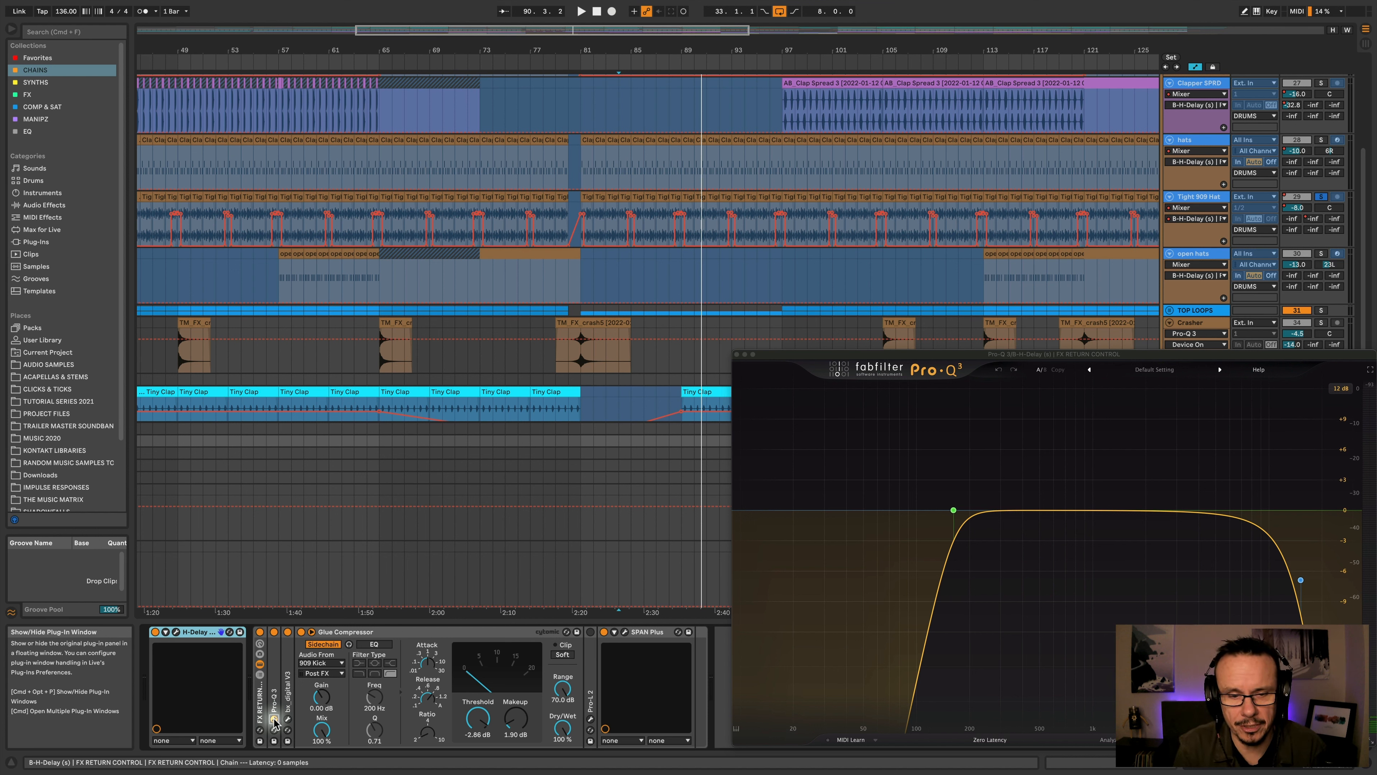
left_click(176, 631)
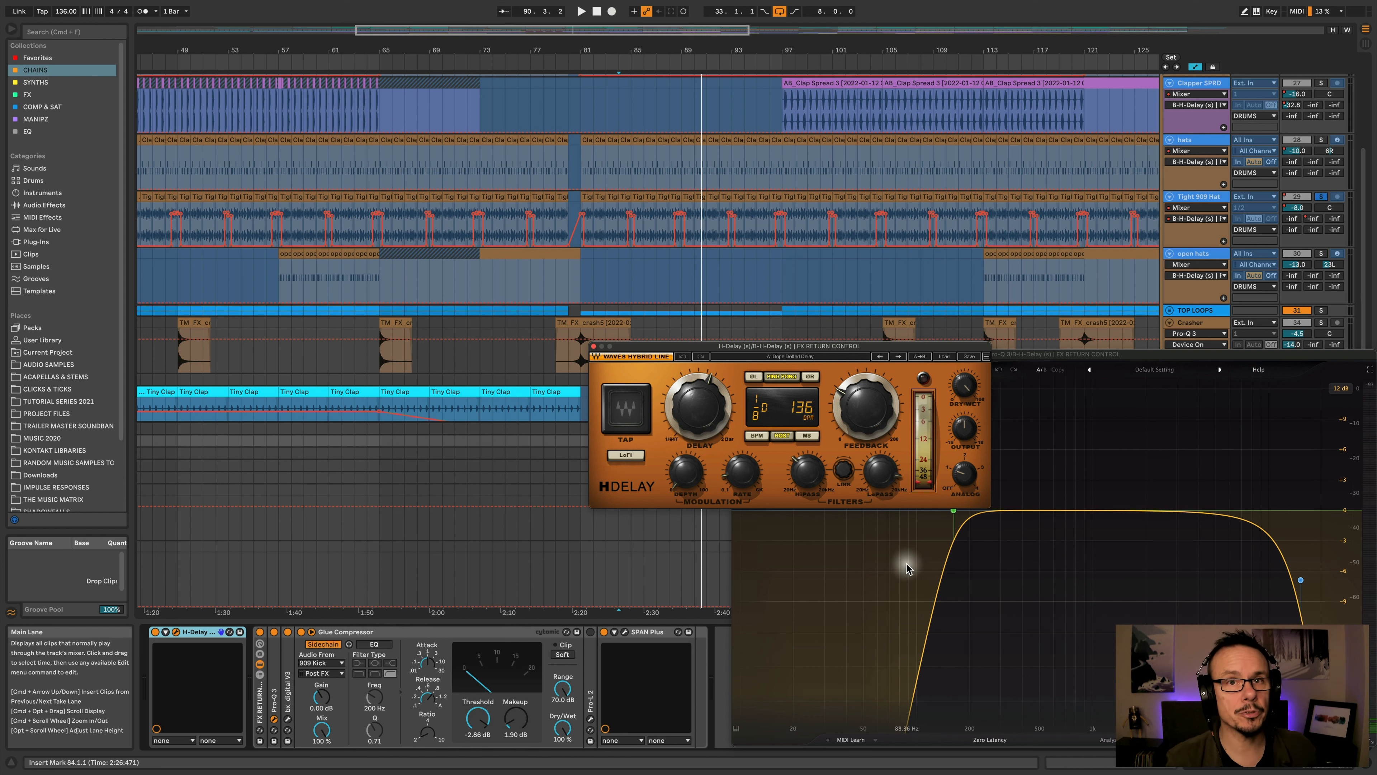
left_click(595, 348)
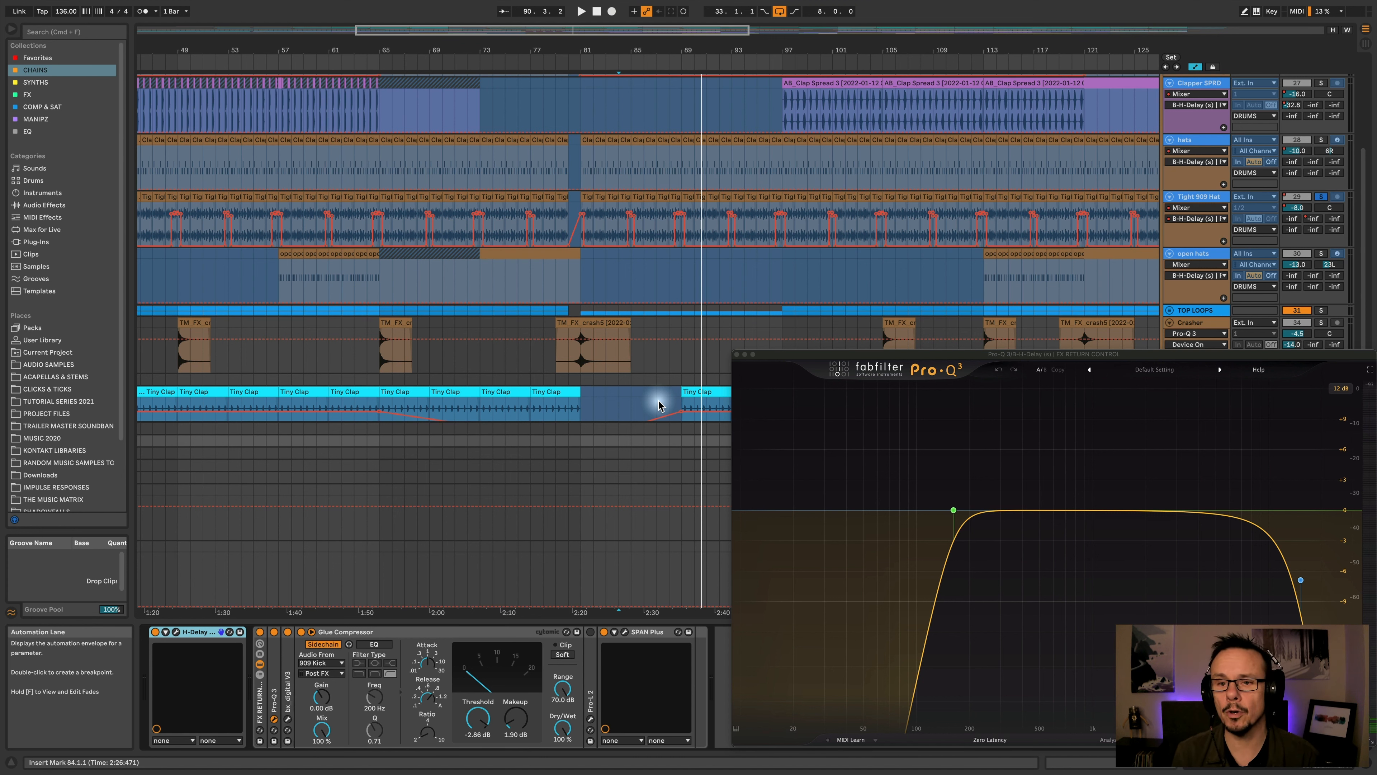
left_click(736, 355)
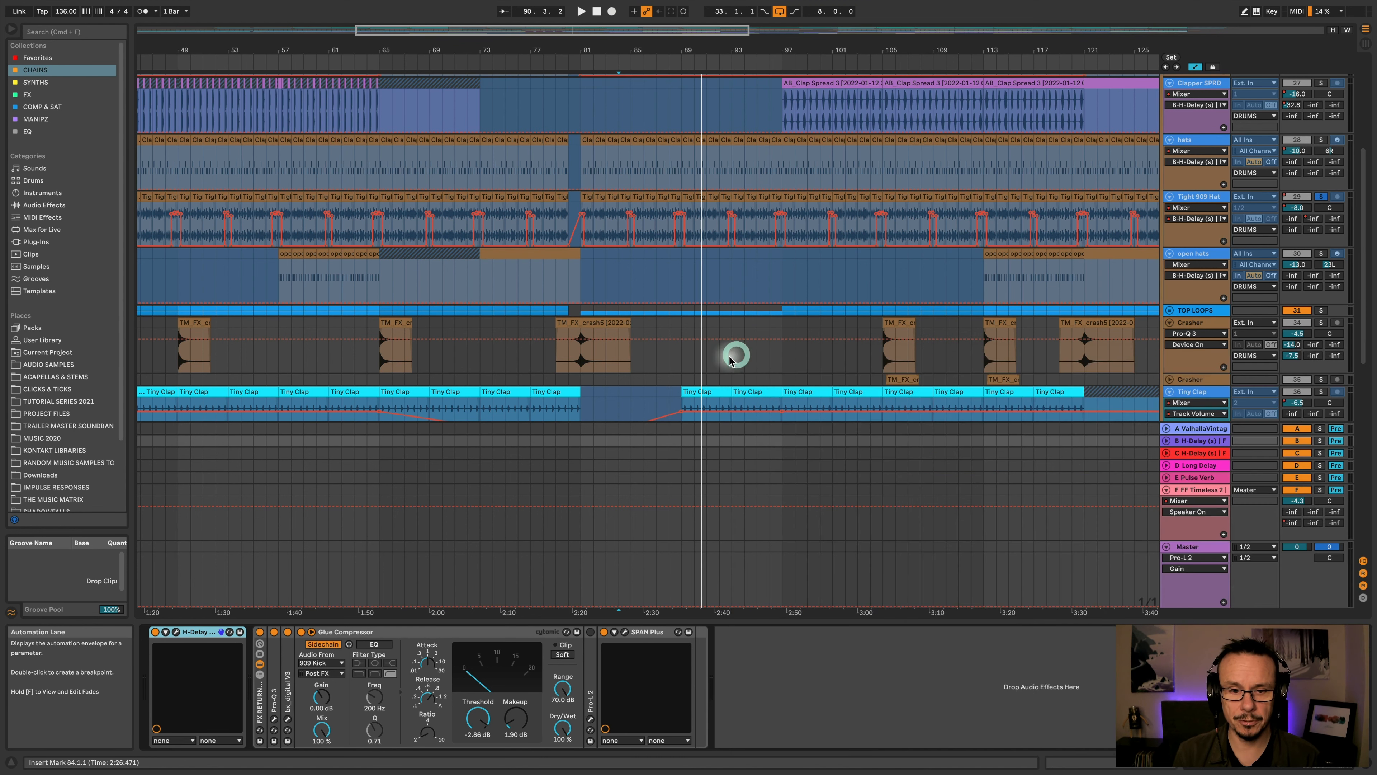
Show the bx_digital V3 and SPAN Plus windows of the B return side by side, repositioning the SPAN Plus window
left_click(288, 719)
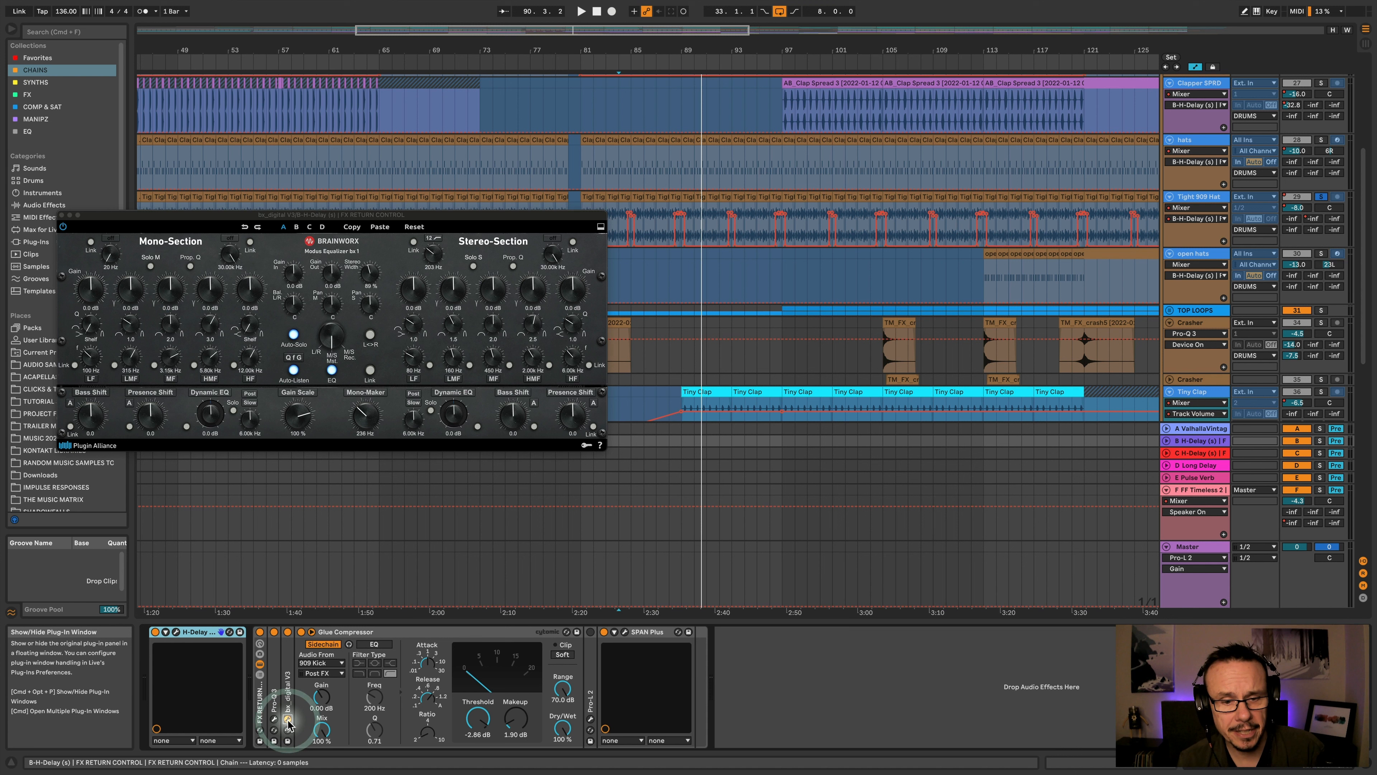
left_click(624, 631)
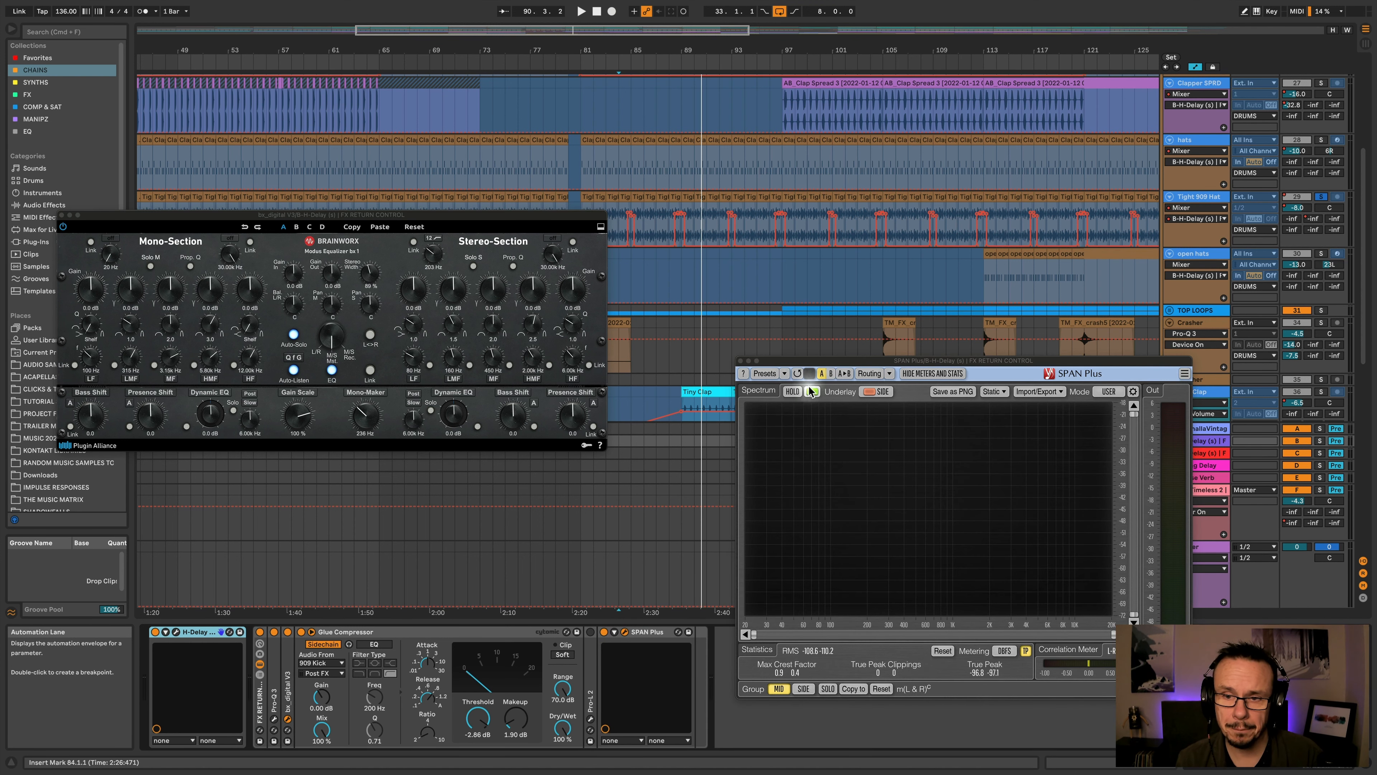
left_click_drag(817, 360, 799, 307)
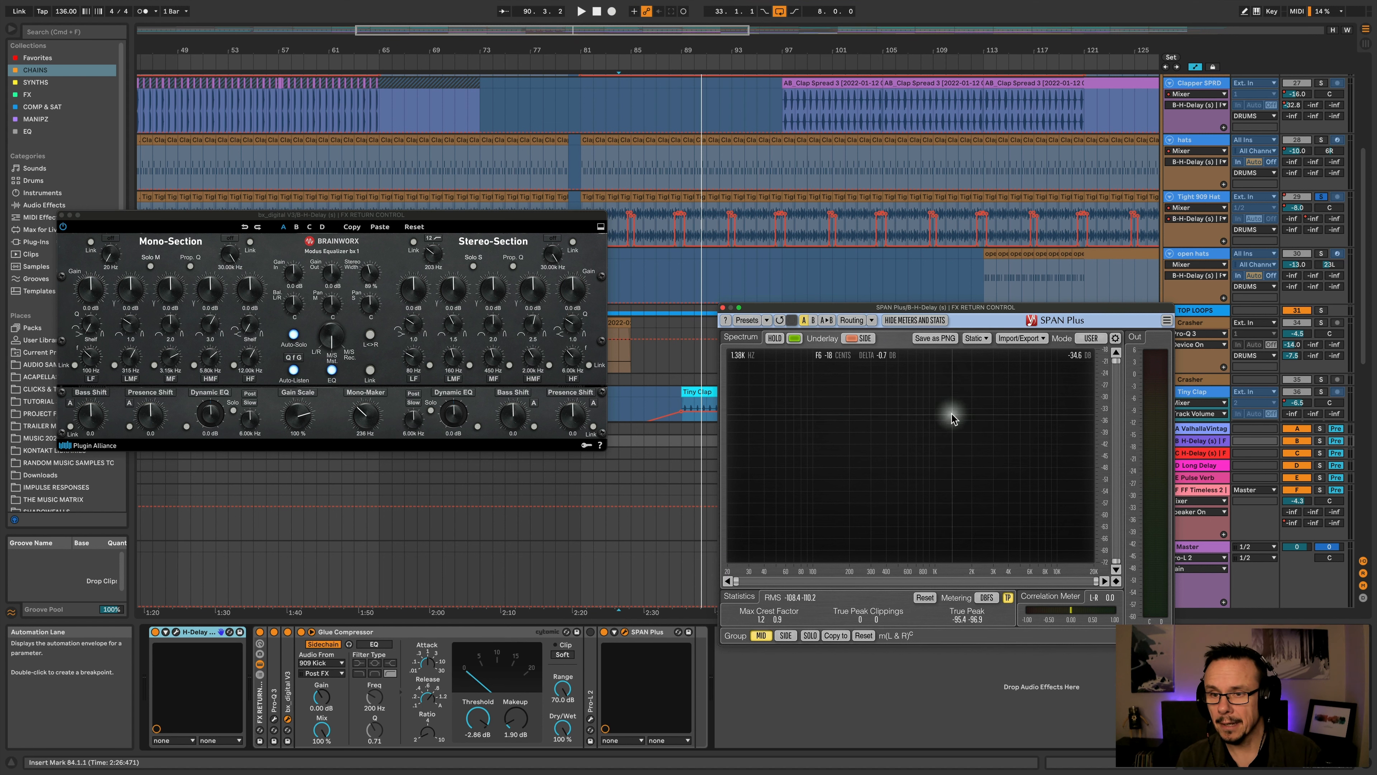
mouse_move(909, 309)
left_mouse_down()
mouse_move(904, 375)
mouse_move(908, 324)
left_mouse_up()
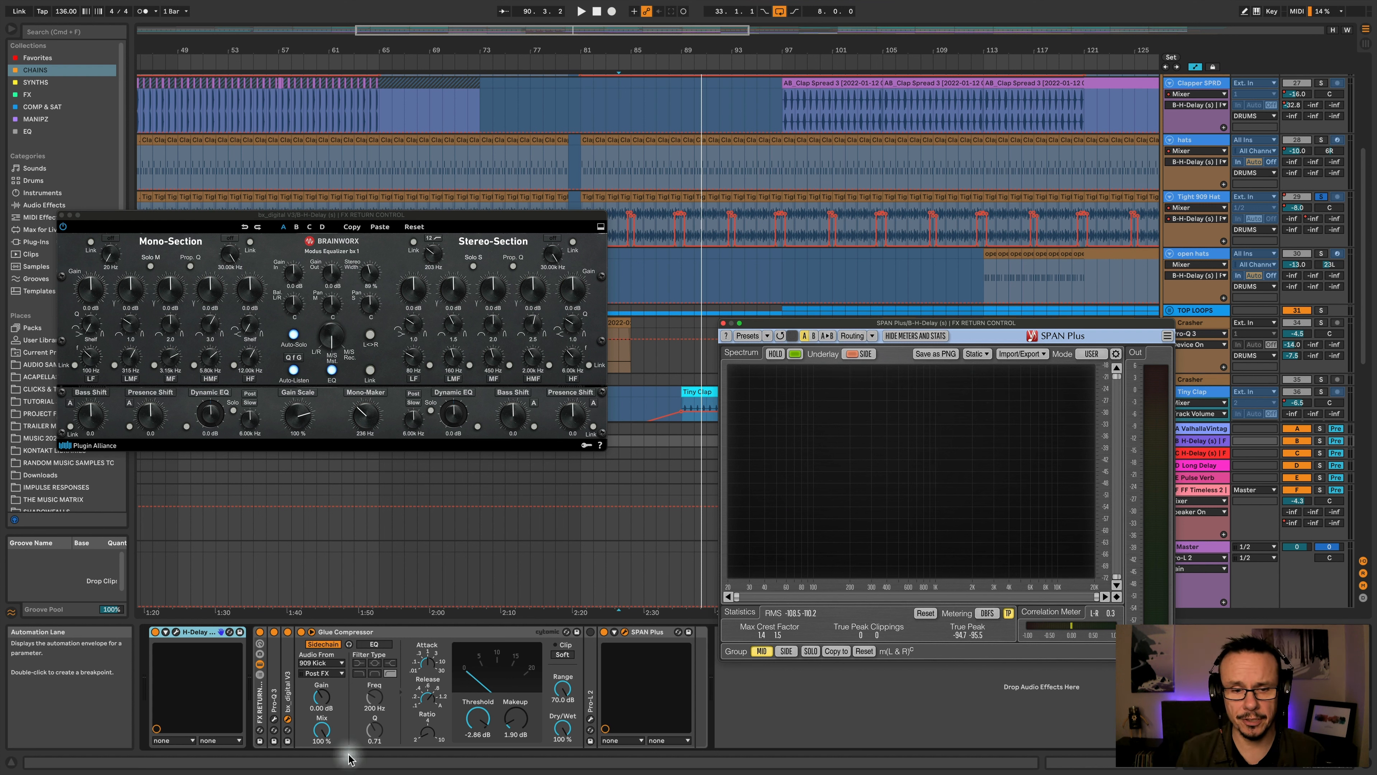
Bypass bx_digital V3 on the B return, audition the delayed hat briefly, and re-enable the device
left_click(287, 632)
key("space")
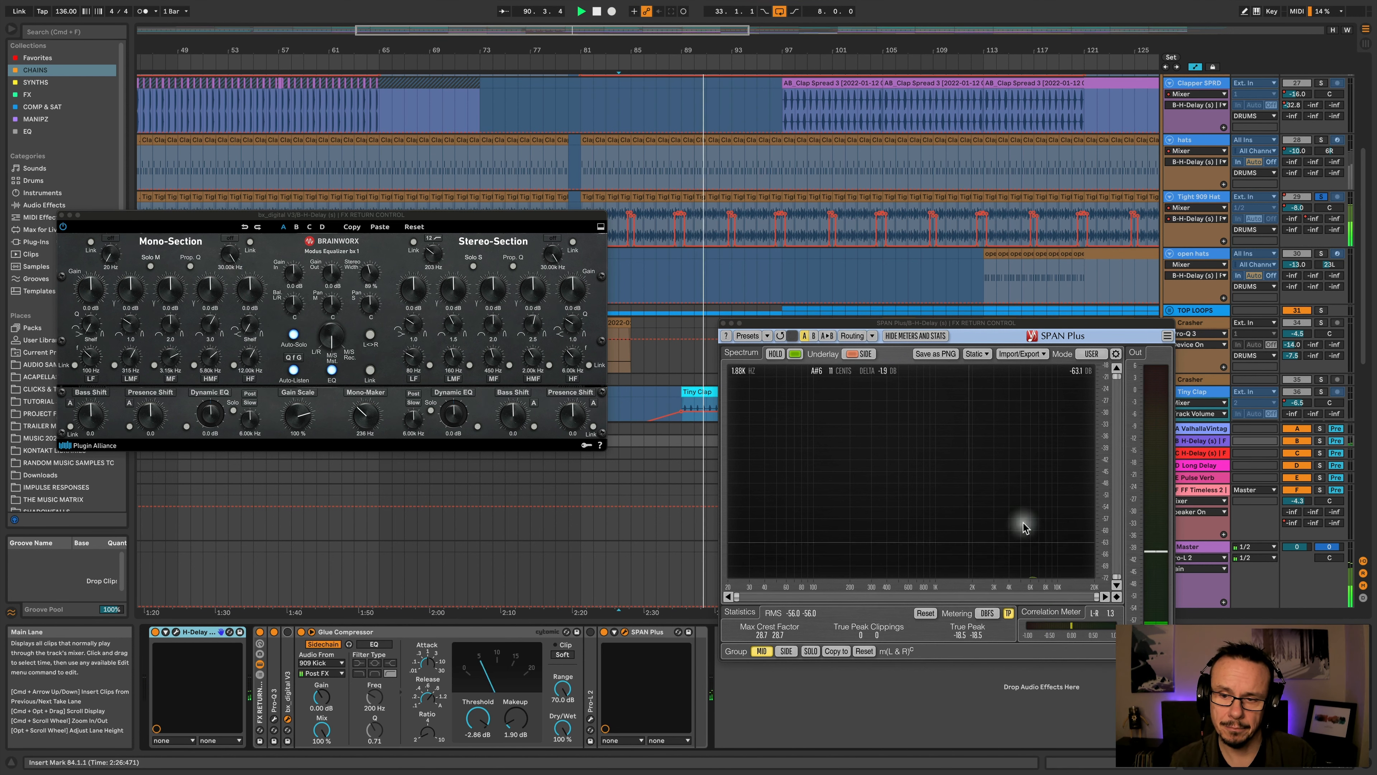
key("space")
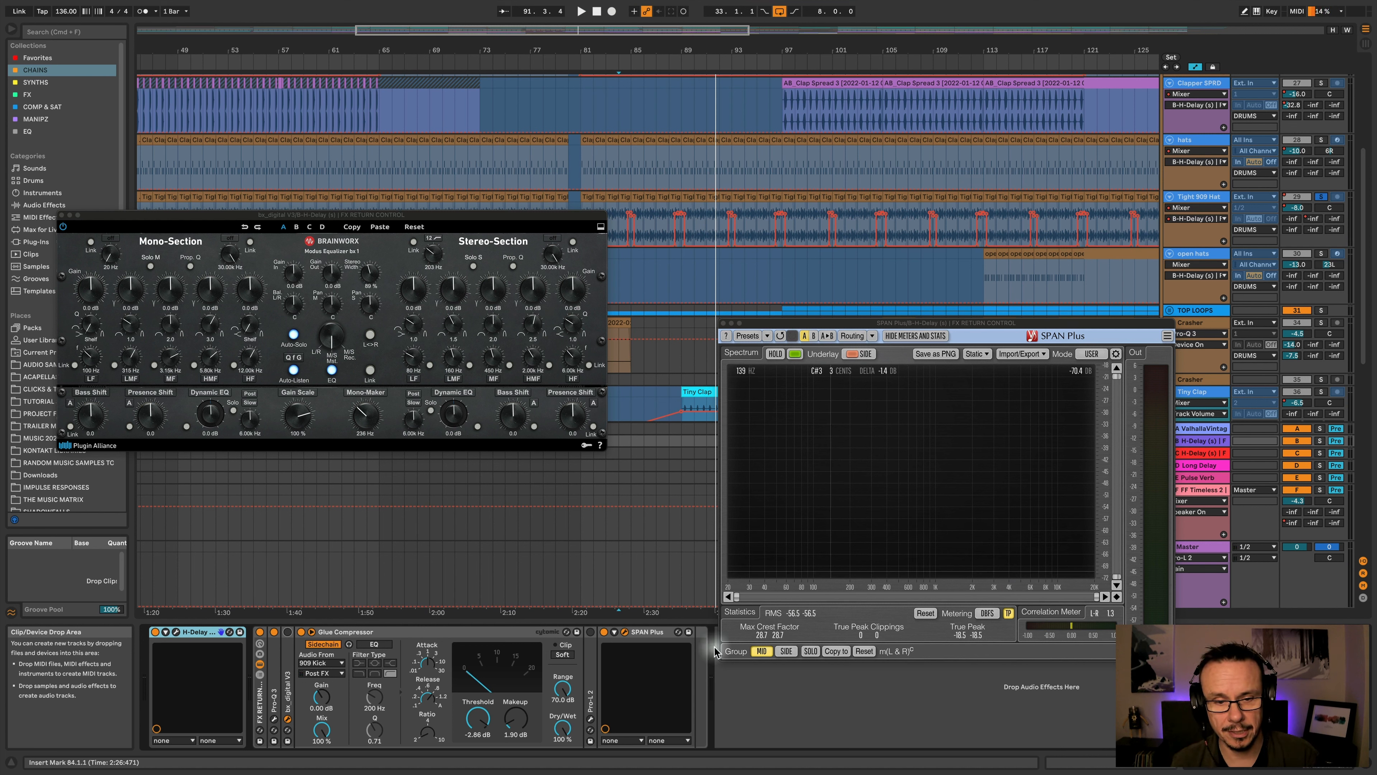
left_click(288, 632)
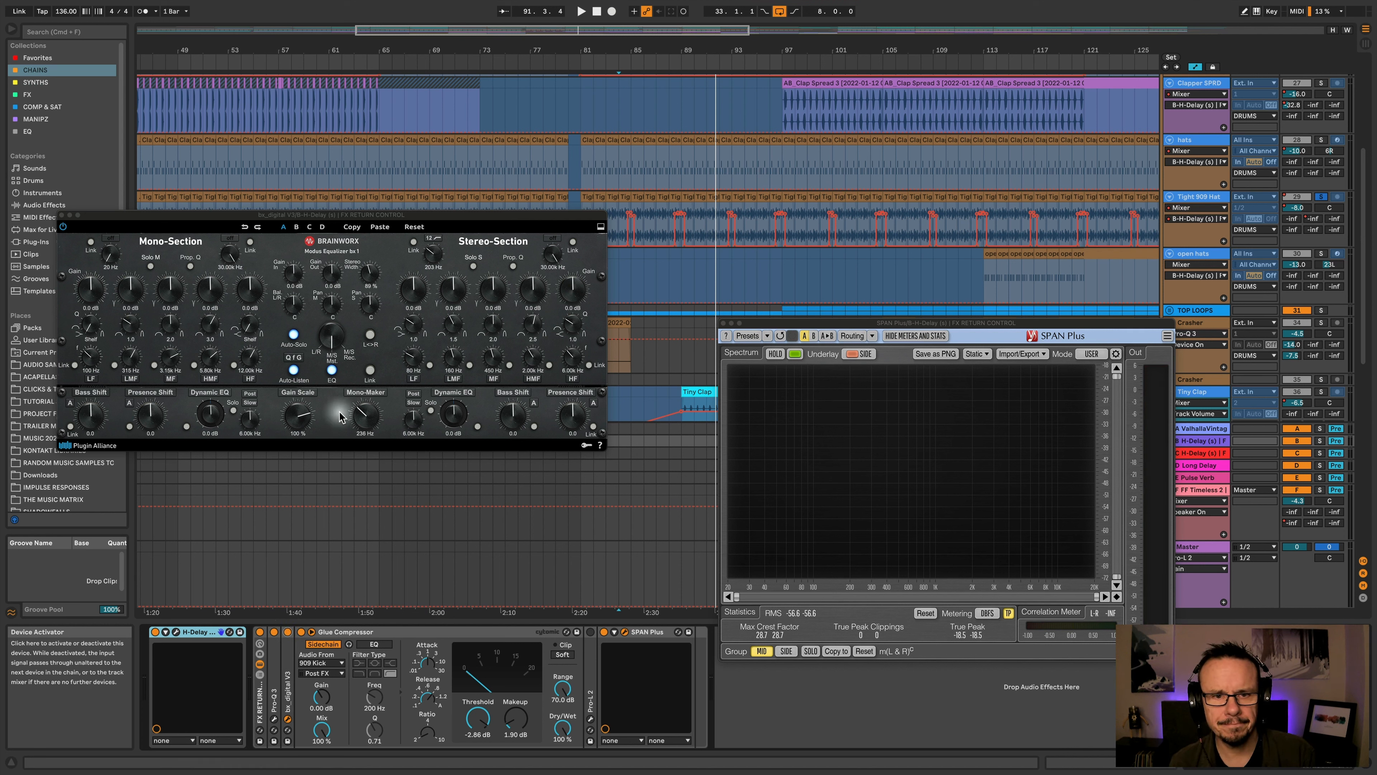
Play from bar 84 and adjust the Stereo Width in bx_digital V3 on the B return
key("space")
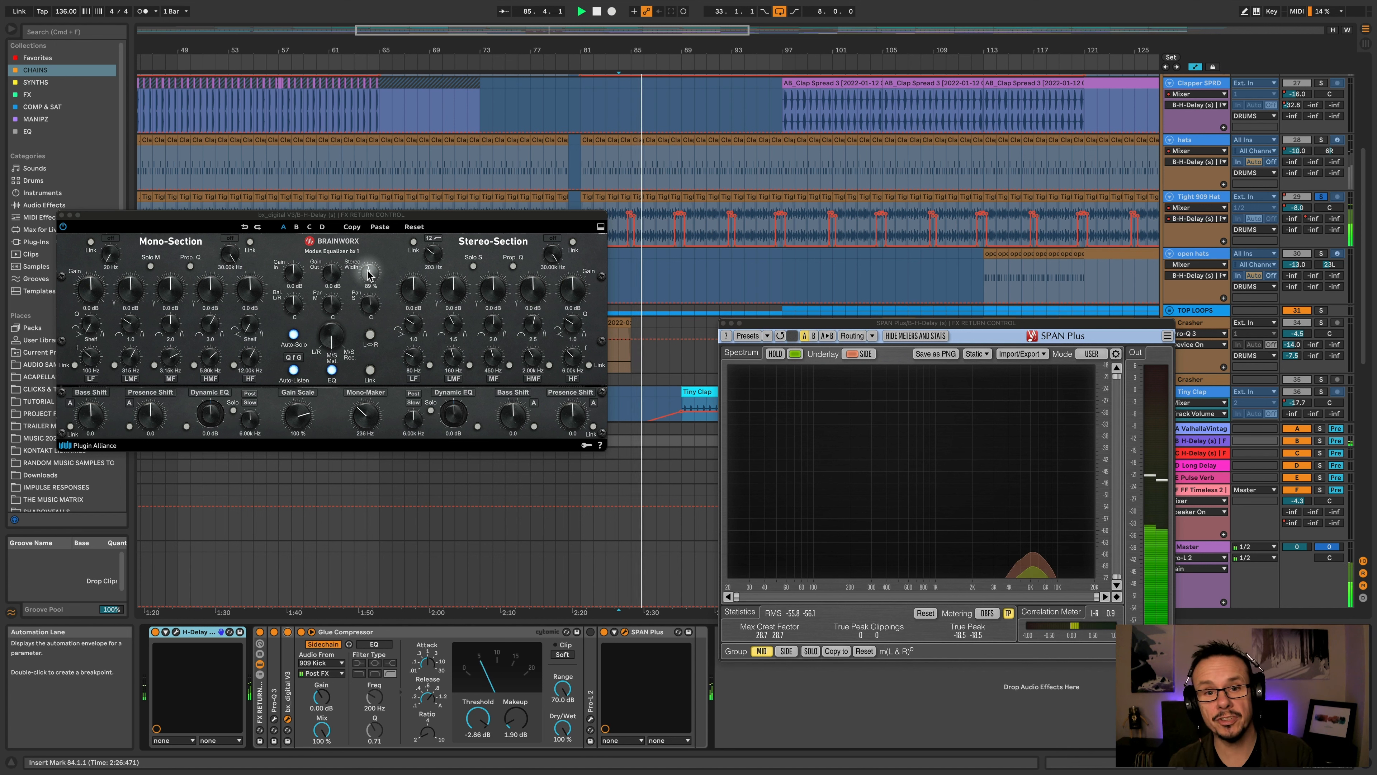
left_click_drag(367, 275, 365, 278)
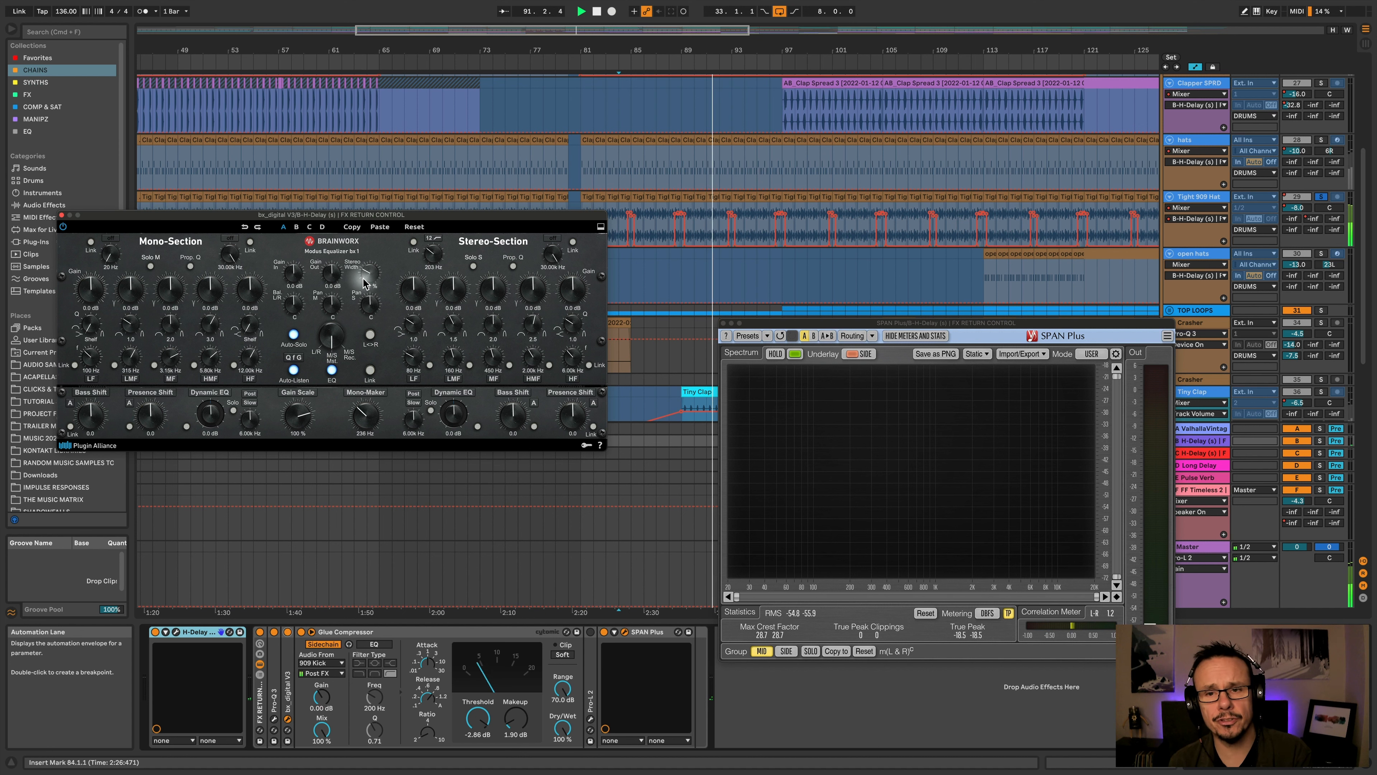
left_click_drag(364, 282, 362, 271)
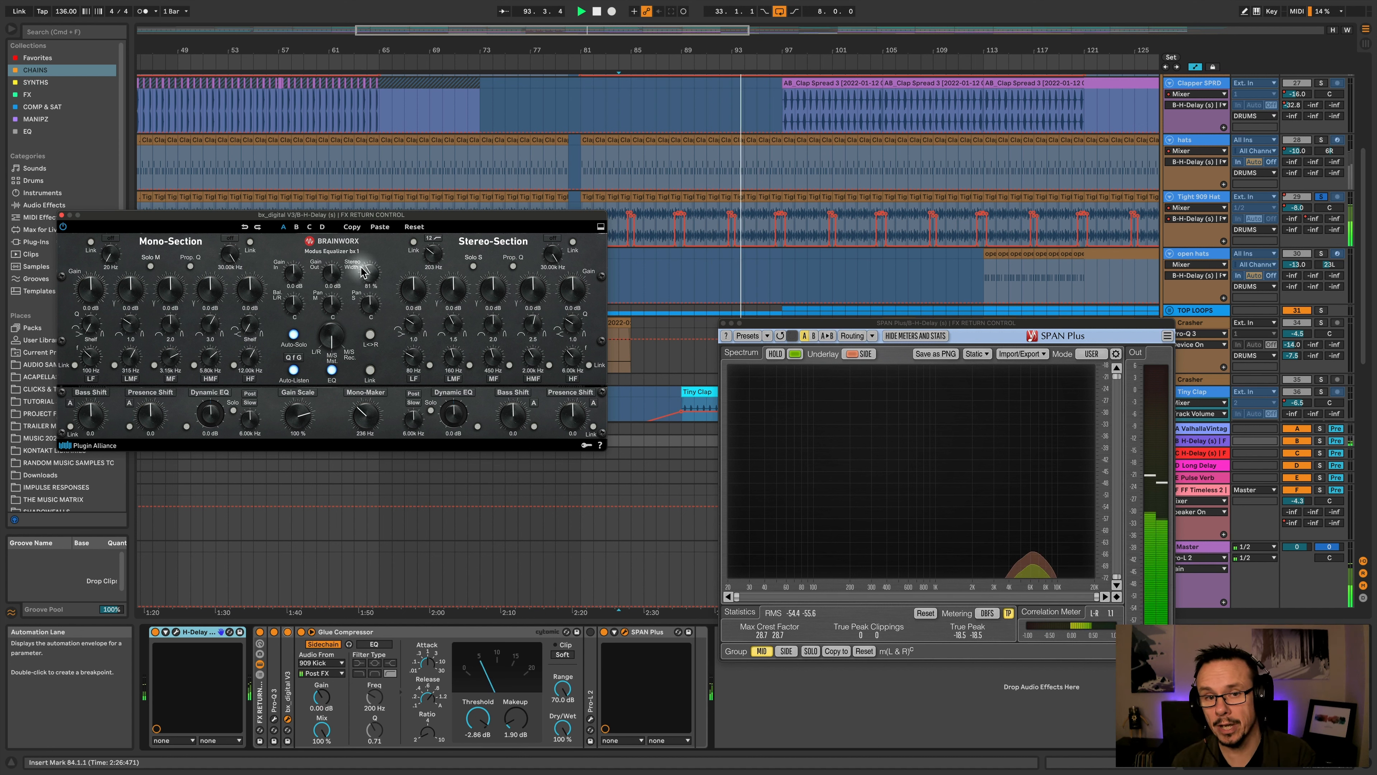
left_click(362, 267)
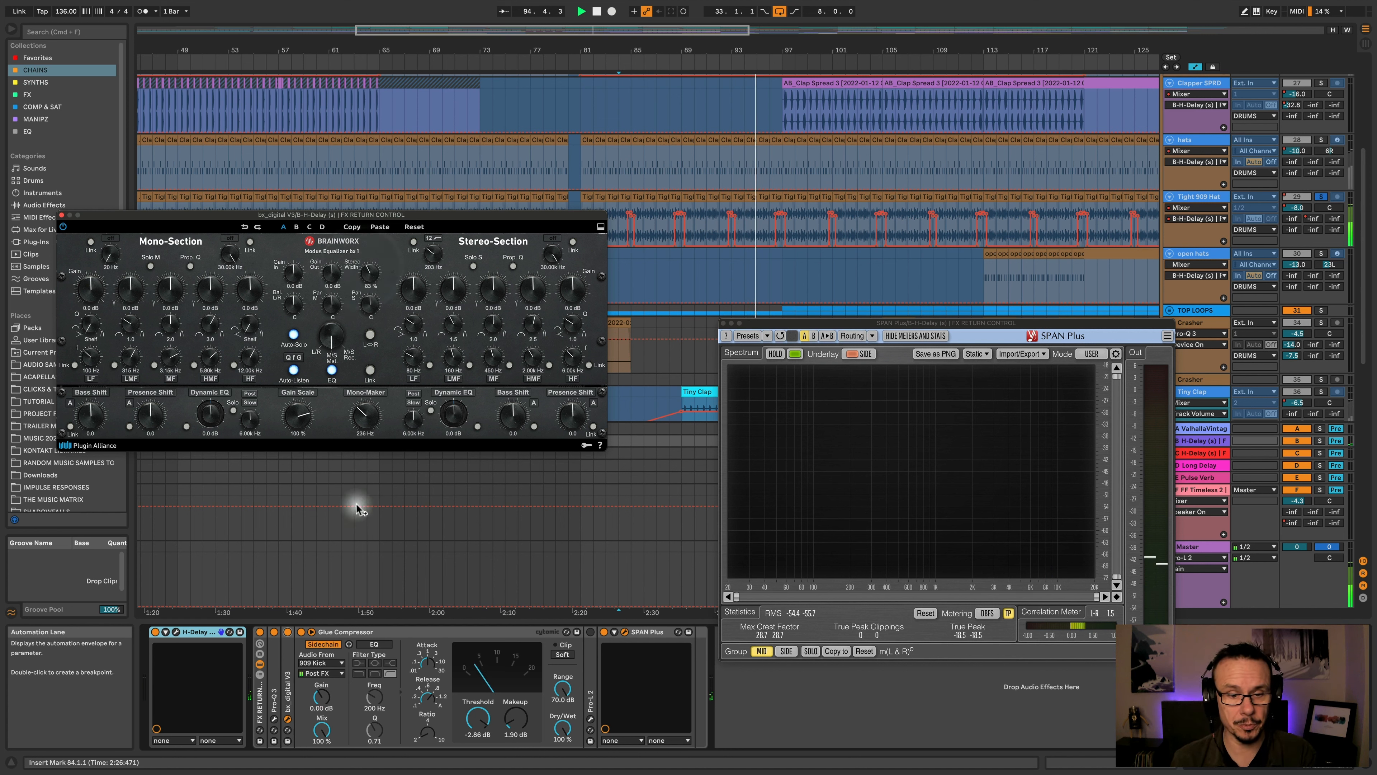
Select the B return's Glue Compressor sidechained from the 909 Kick, close the bx_digital V3 and SPAN Plus windows, and stop playback
left_click(341, 631)
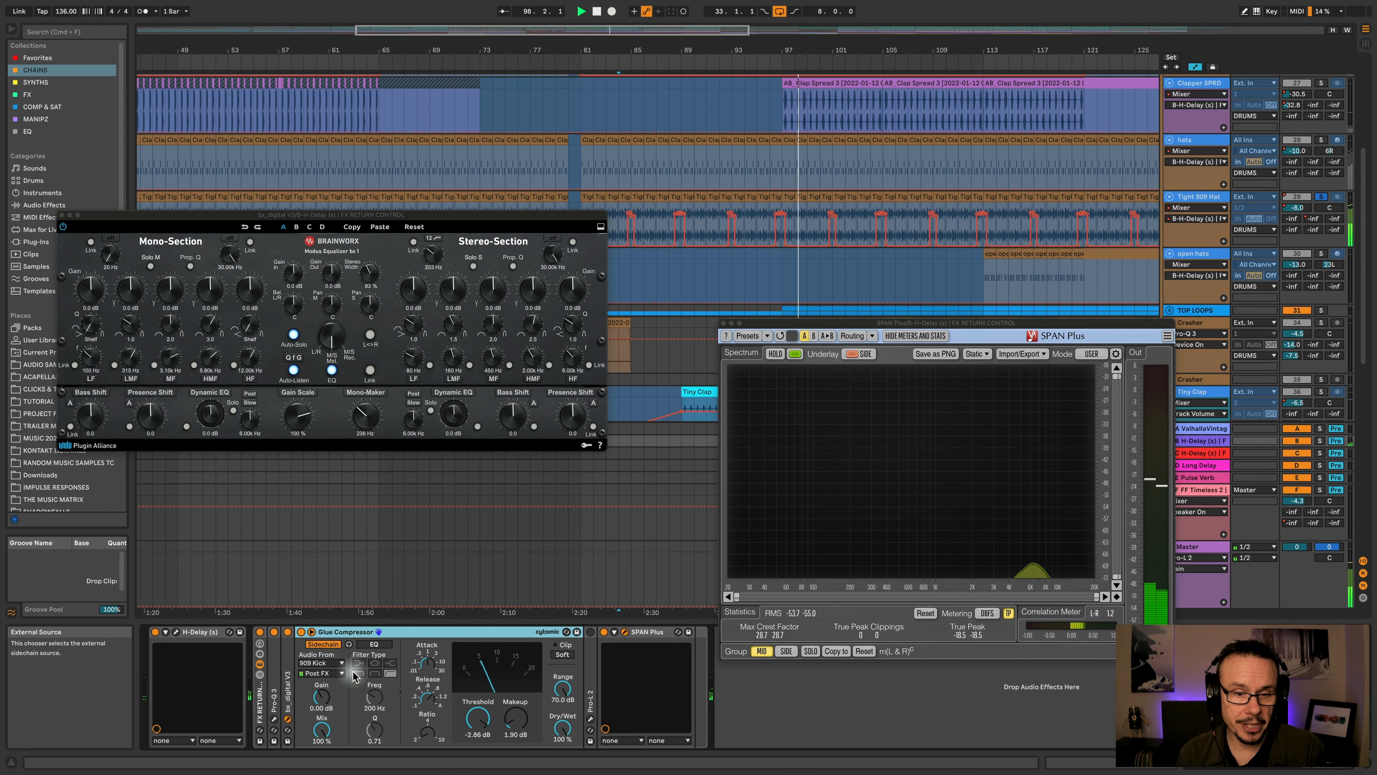
left_click(61, 215)
left_click(724, 322)
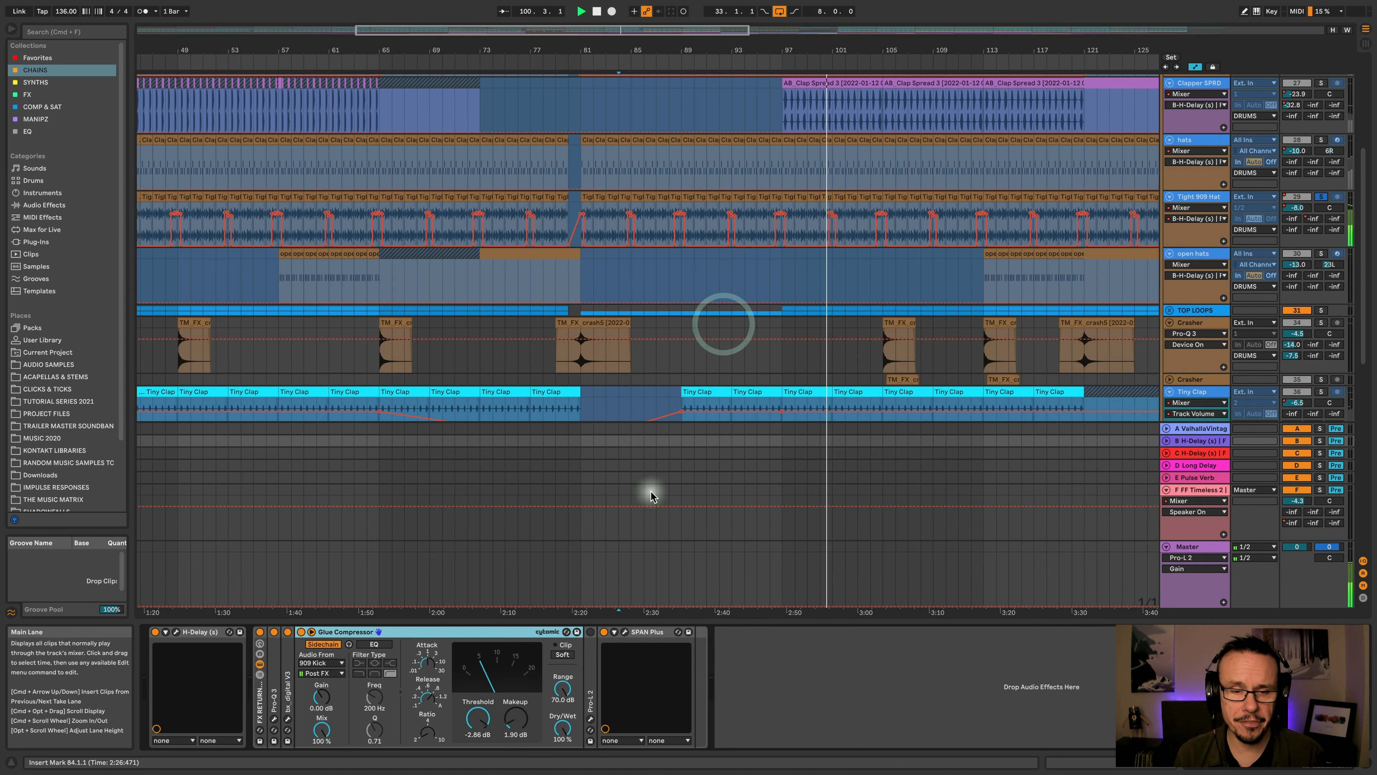
key("space")
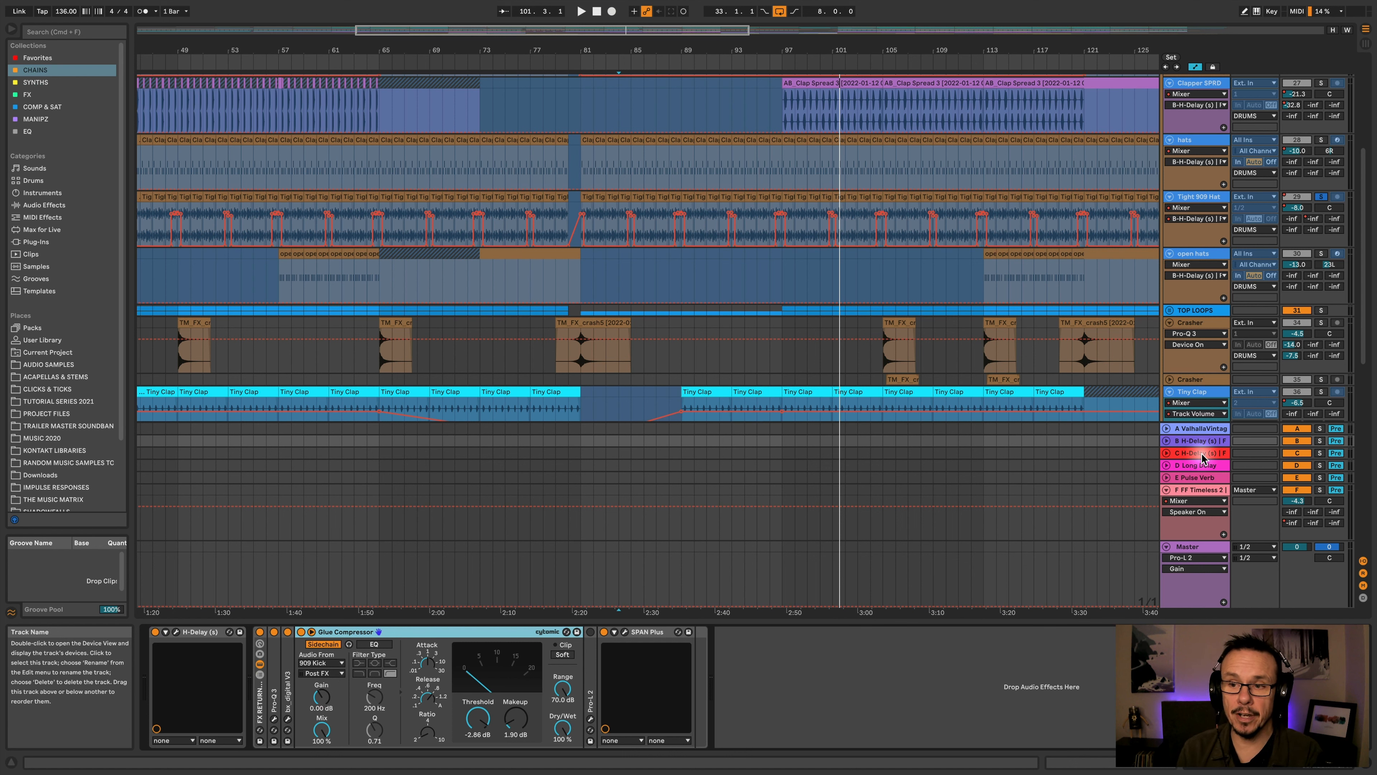
Select the return tracks from A ValhallaVintage to F FF Timeless 2, solo them together and audition only the effects
left_click(1192, 428)
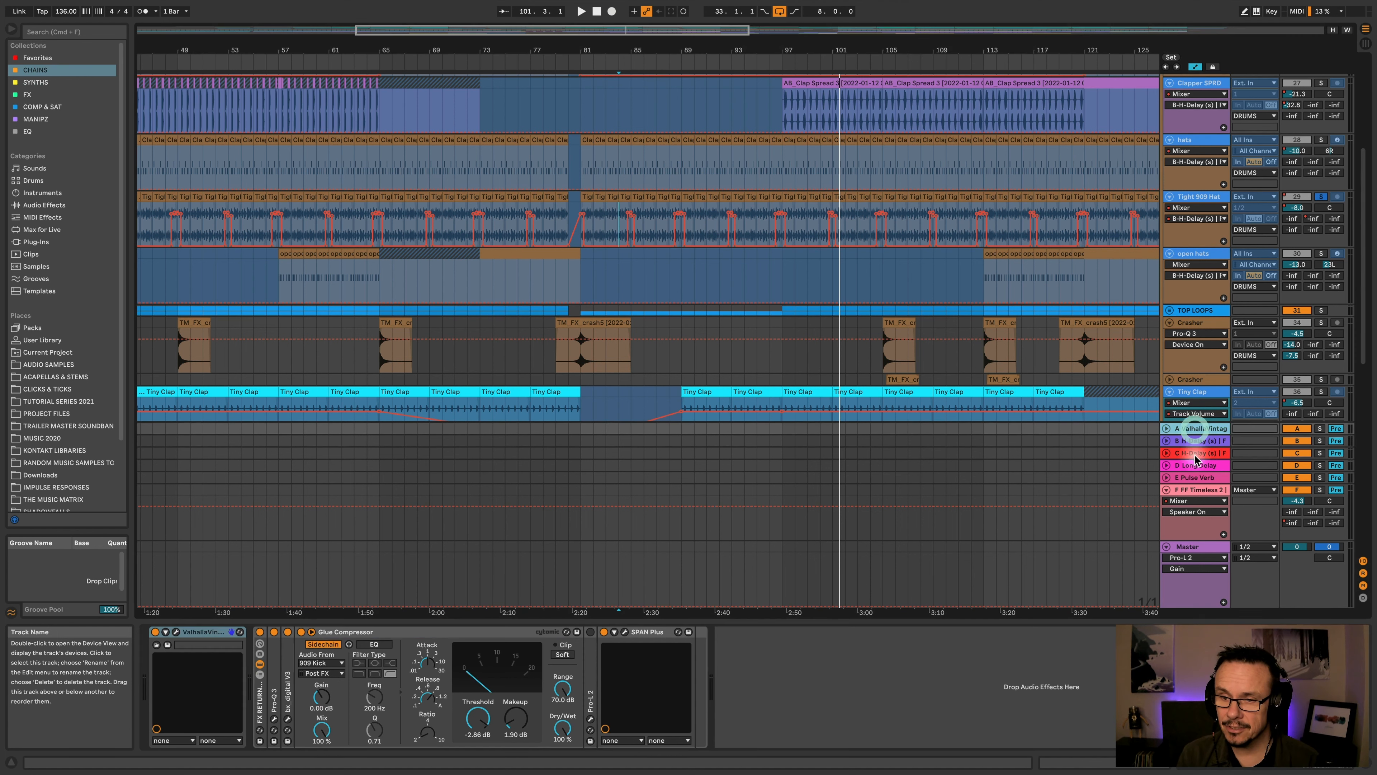
left_click(1190, 504)
key("space")
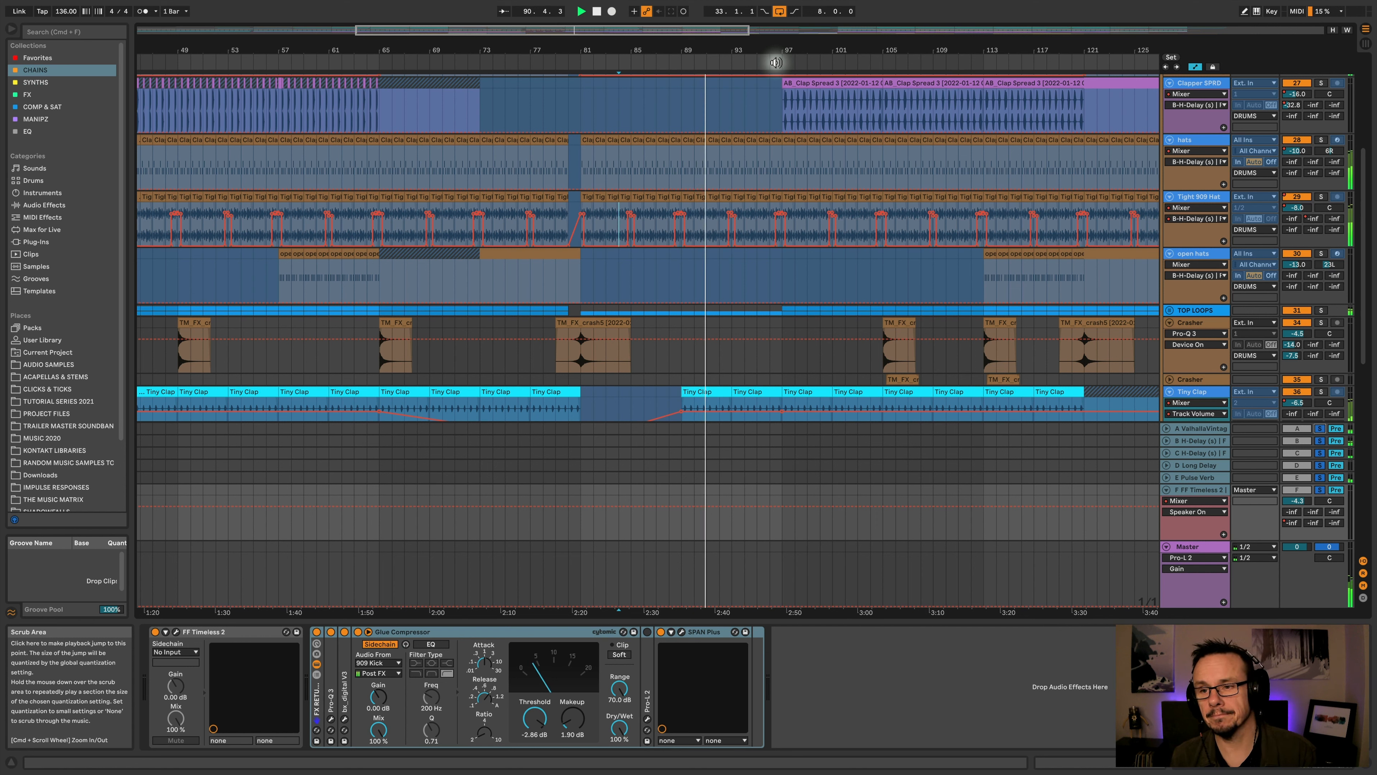
key("space")
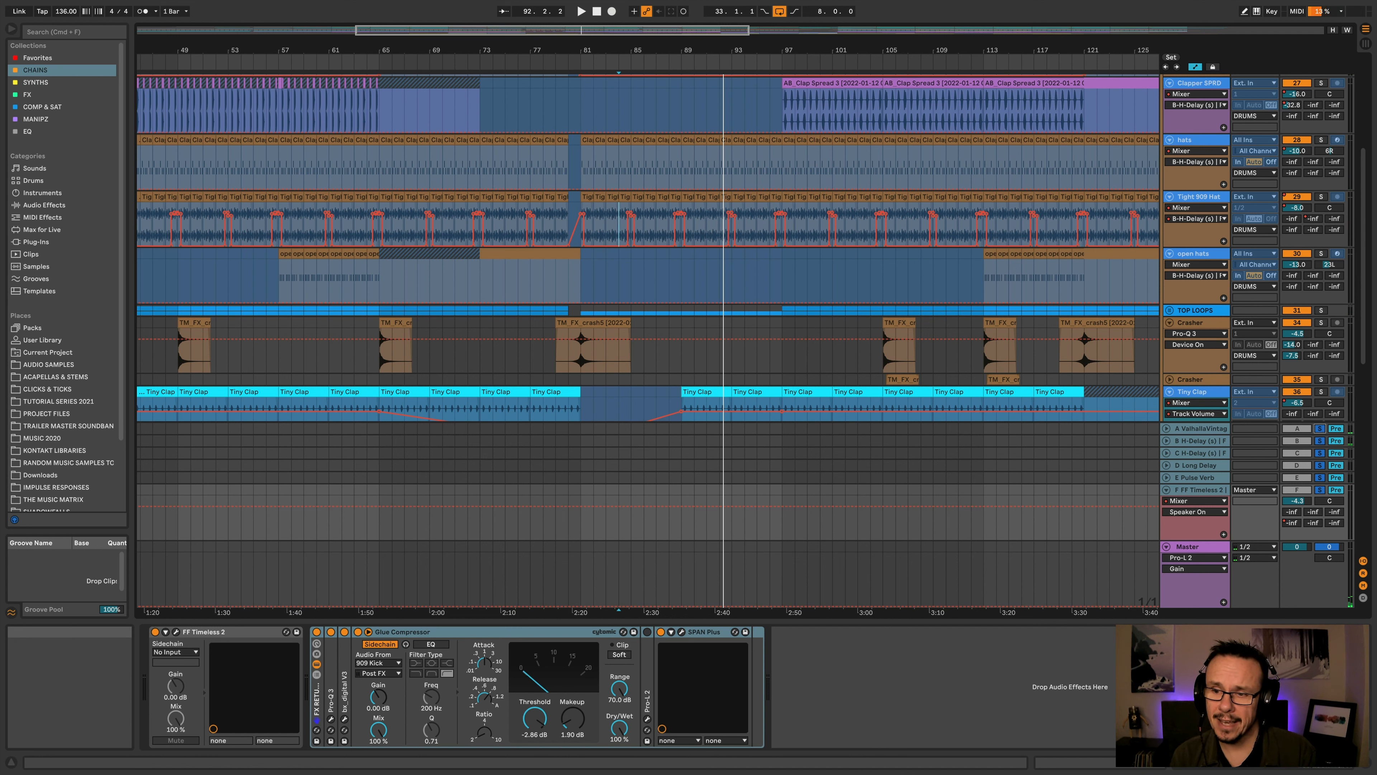
Restart playback, view the soloed returns' levels in the Session mixer, and return to the Arrangement
key("space")
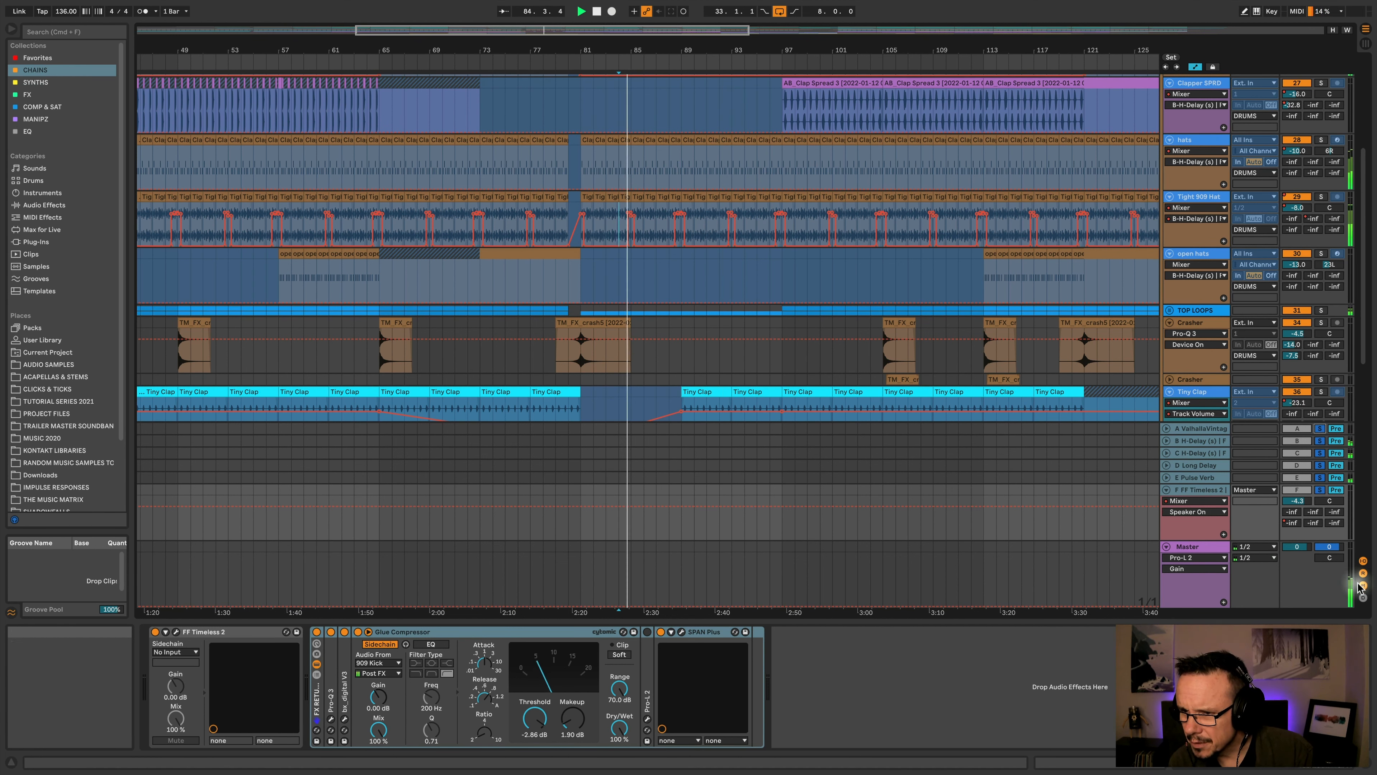
left_click(1364, 43)
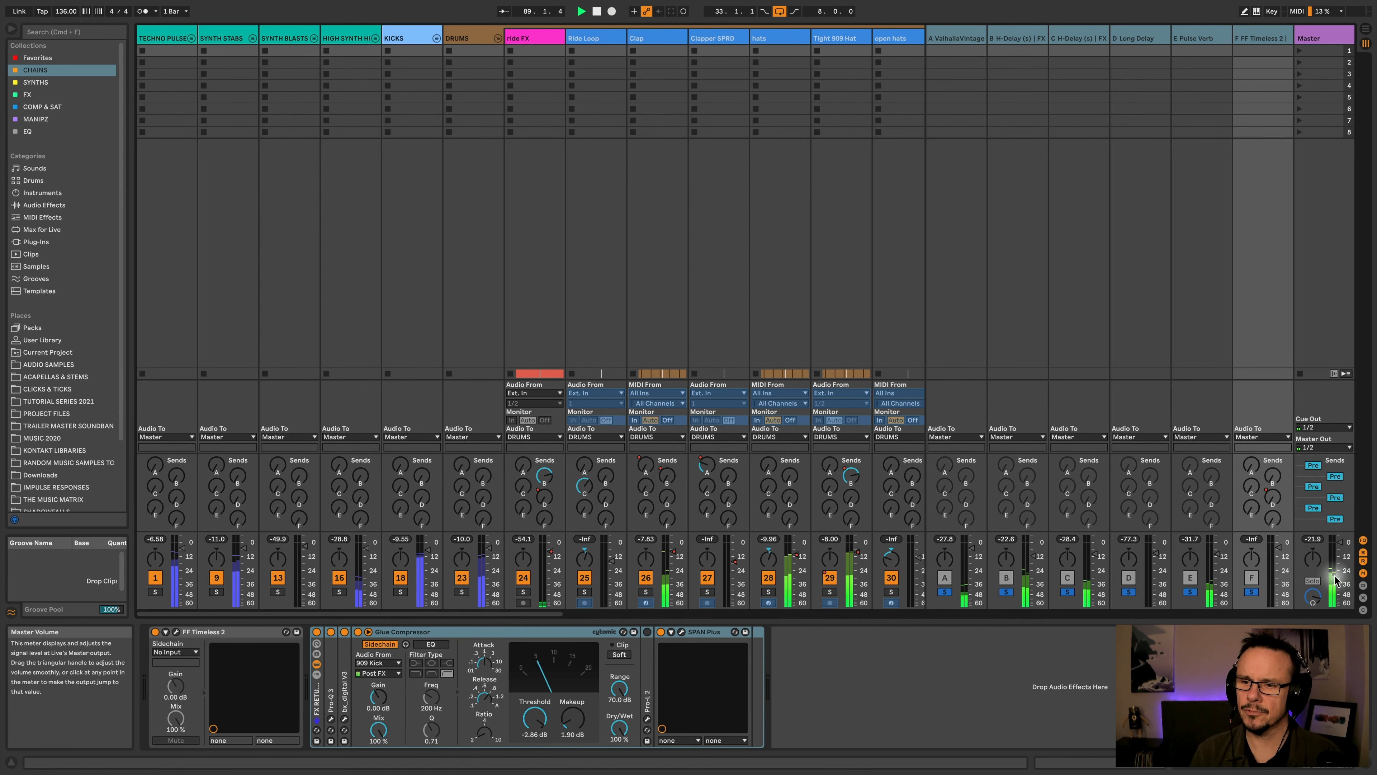
left_click(1365, 33)
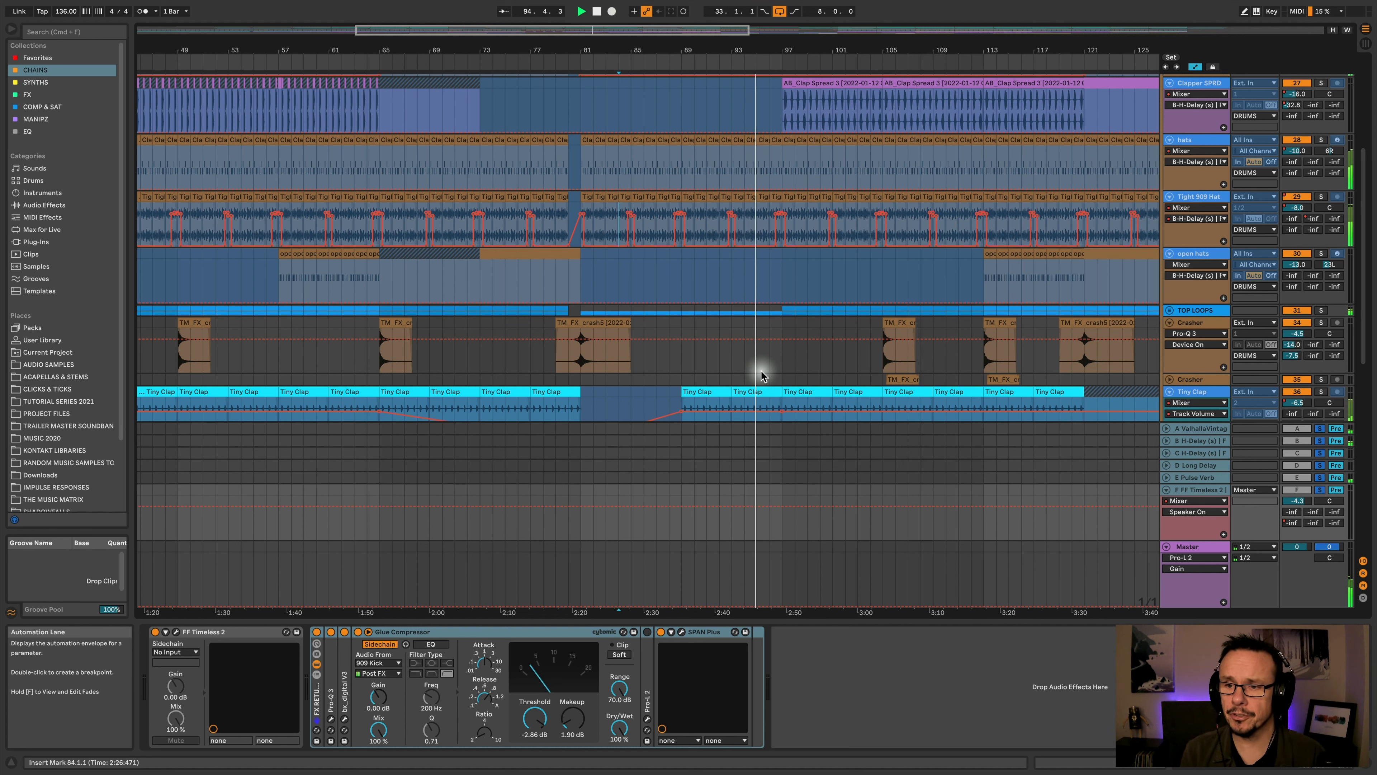
View the device chains of the return tracks and the Tiny Clap track, ending on the A ValhallaVintage return
left_click(1200, 430)
left_click(1201, 489, "shift")
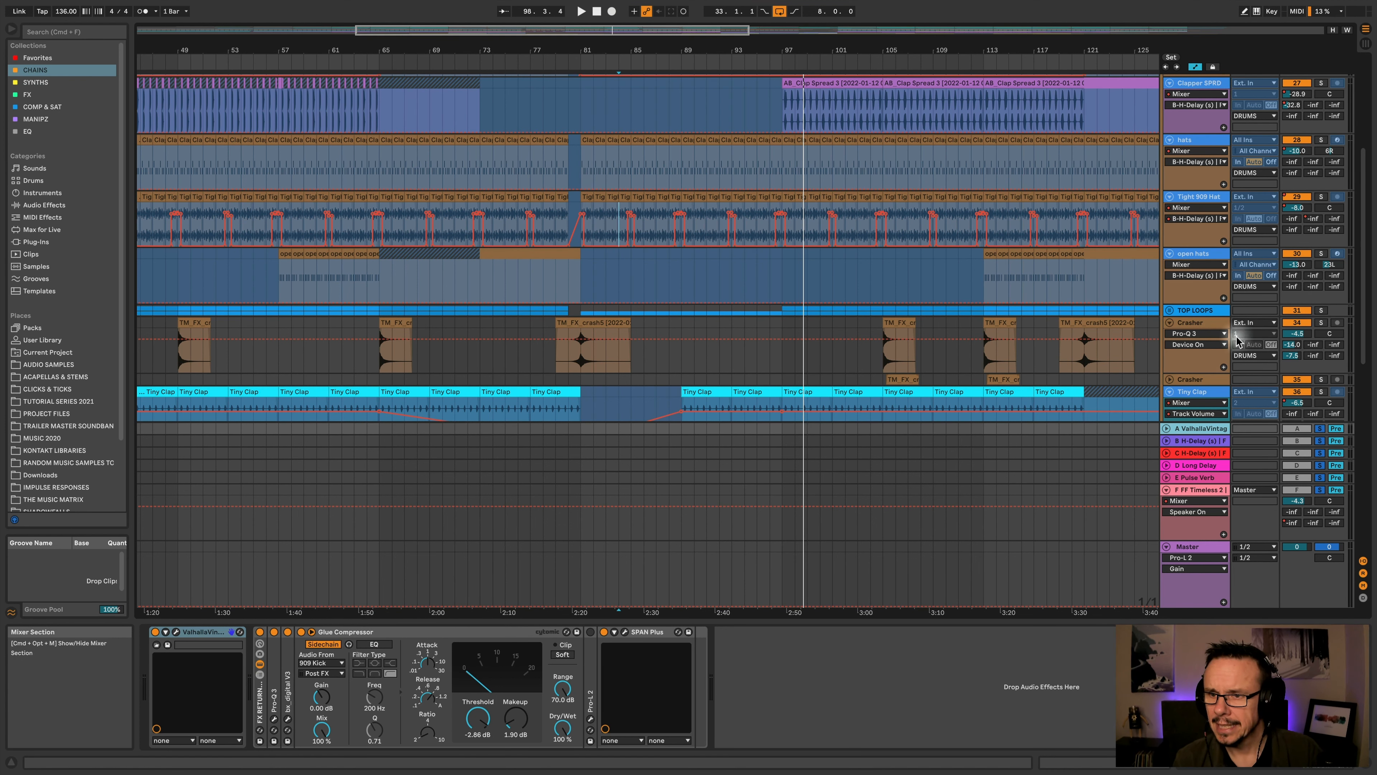
left_click(1196, 391)
left_click(471, 587)
scroll(471, 587, "left", 2)
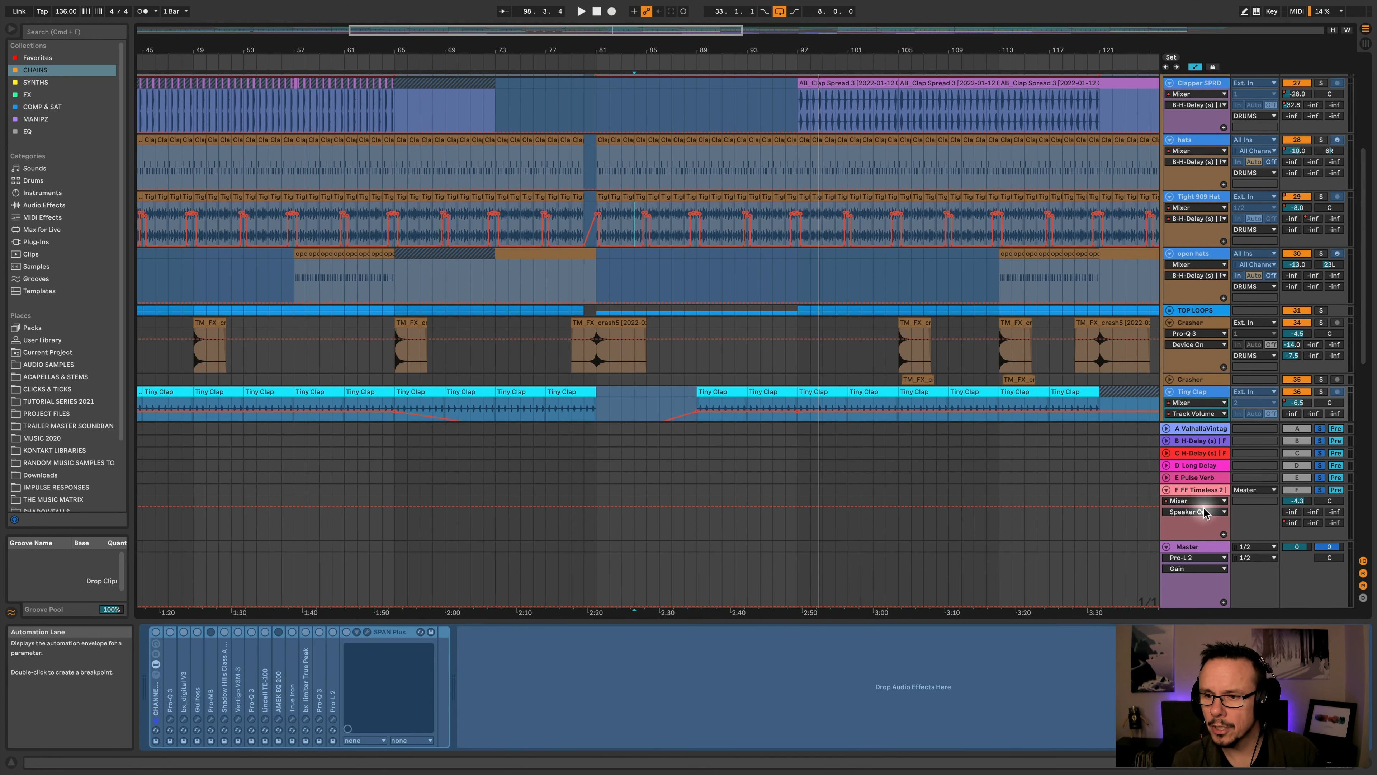
left_click(1193, 495)
left_click(1188, 428)
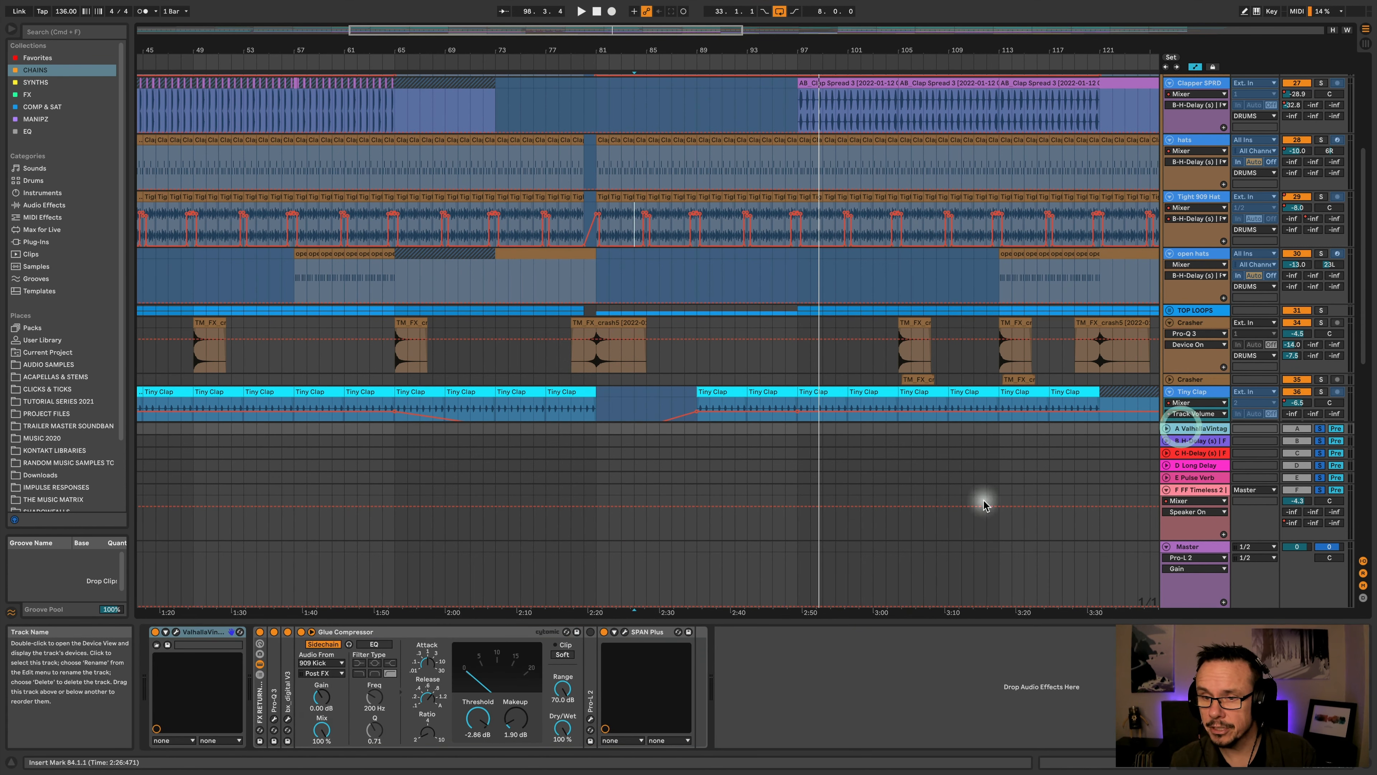
Examine the 909 Kick sidechain on the A ValhallaVintage return's Glue Compressor and solo only that return
left_click(361, 635)
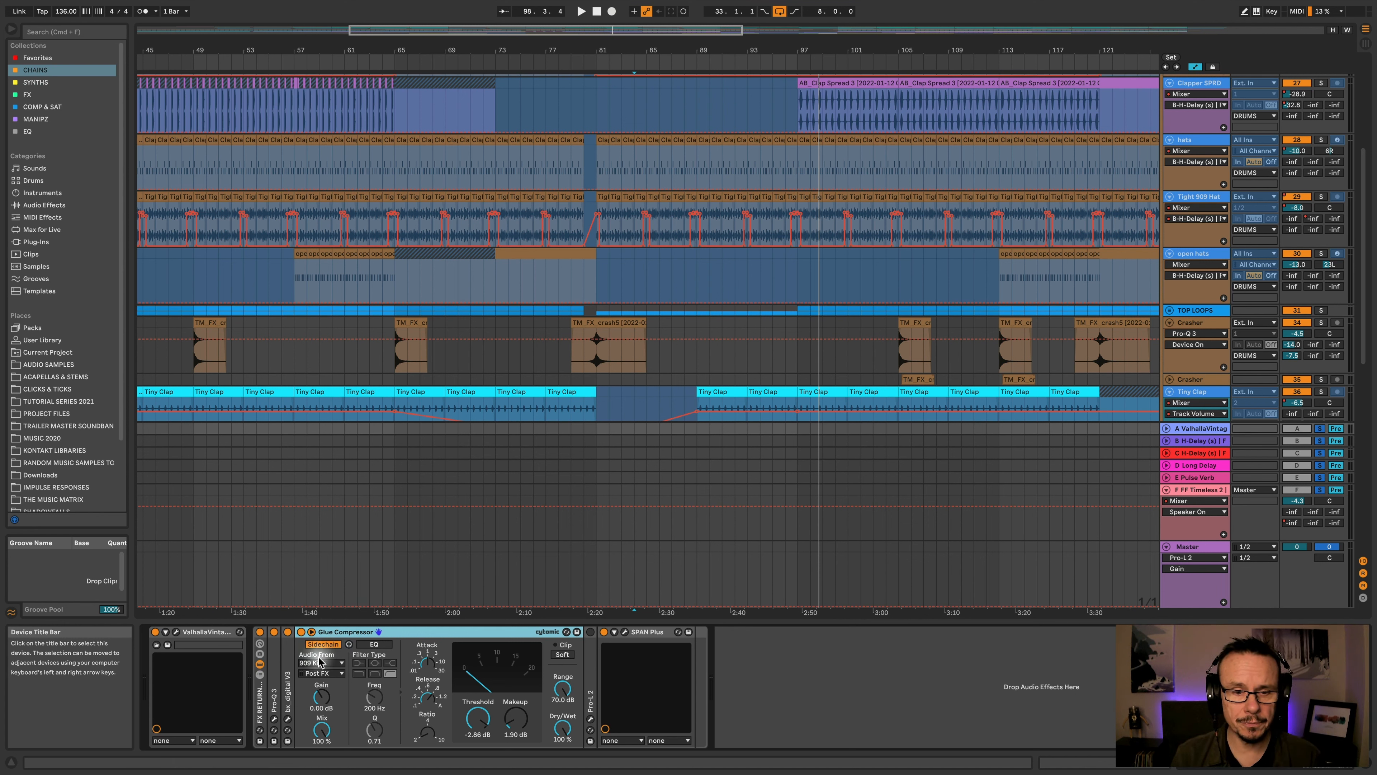
left_click(320, 645)
left_click(320, 645)
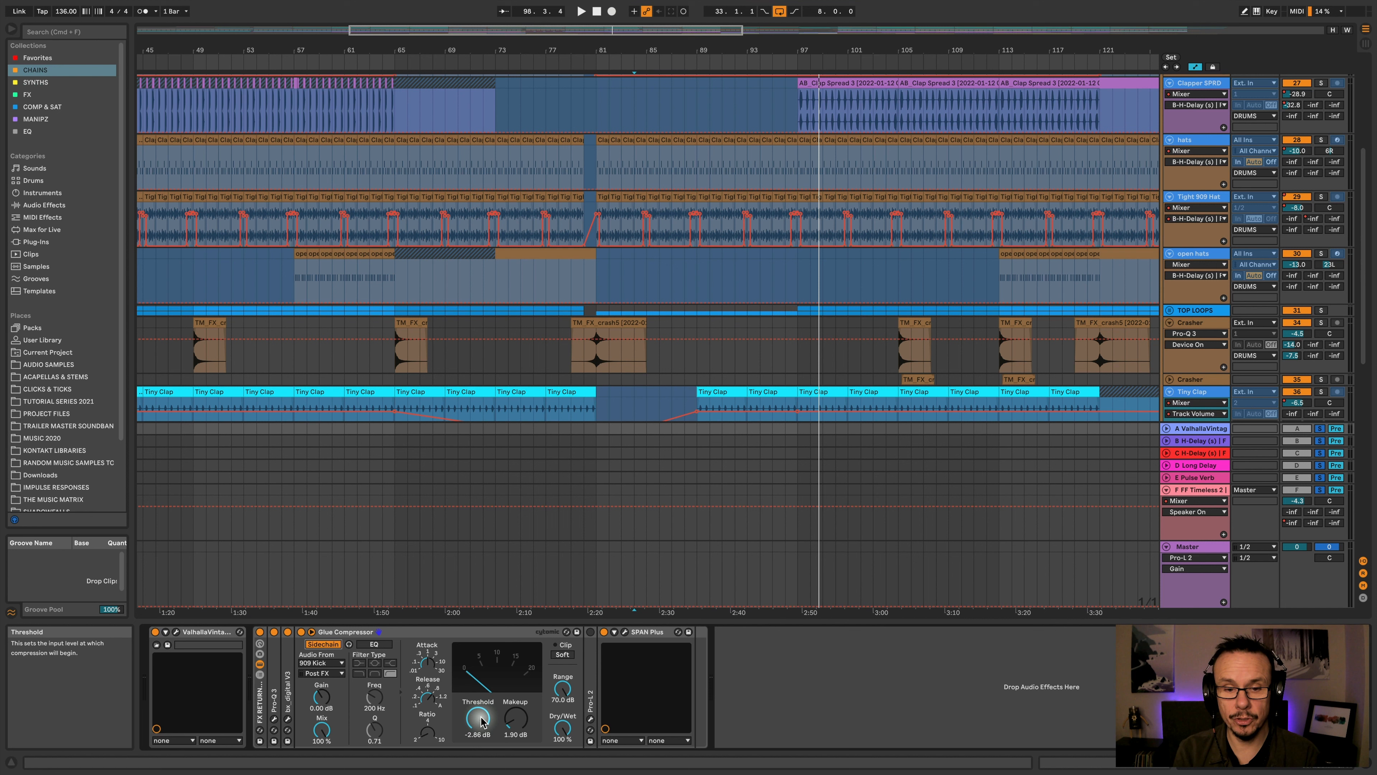
left_click(1197, 433)
left_click(1320, 428)
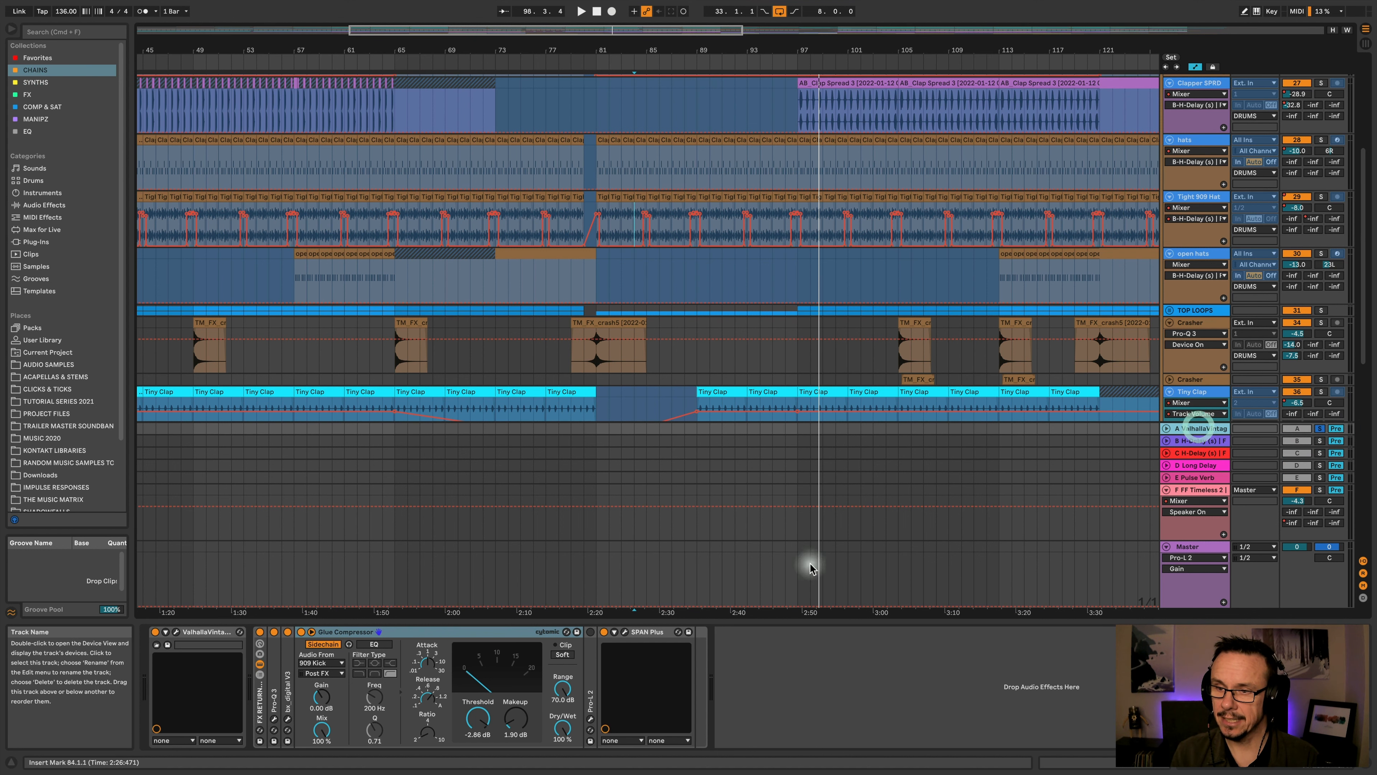
Audition the soloed A return with the Glue Compressor threshold lowered for heavy ducking, and set the threshold back up to -3.17 dB
key("space")
left_click_drag(478, 719, 479, 716)
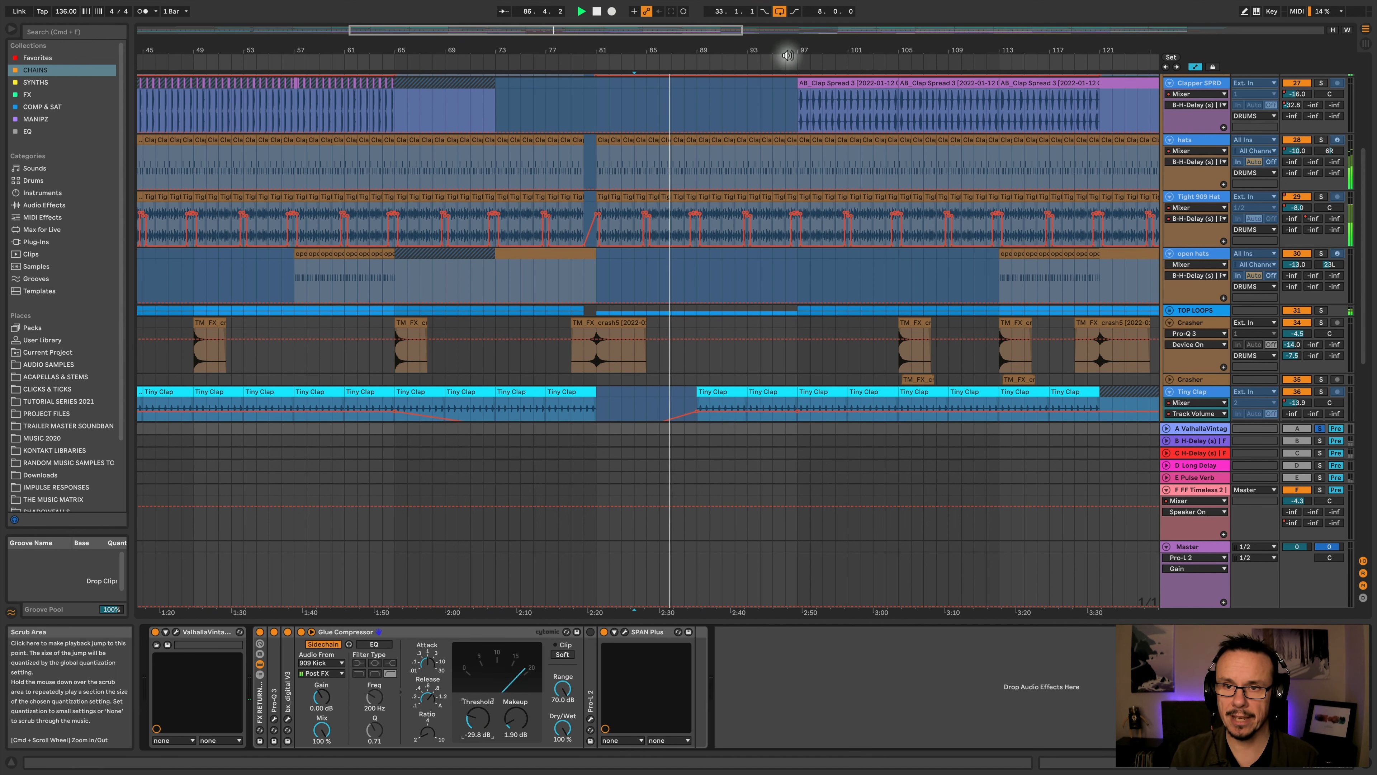
left_click(797, 68)
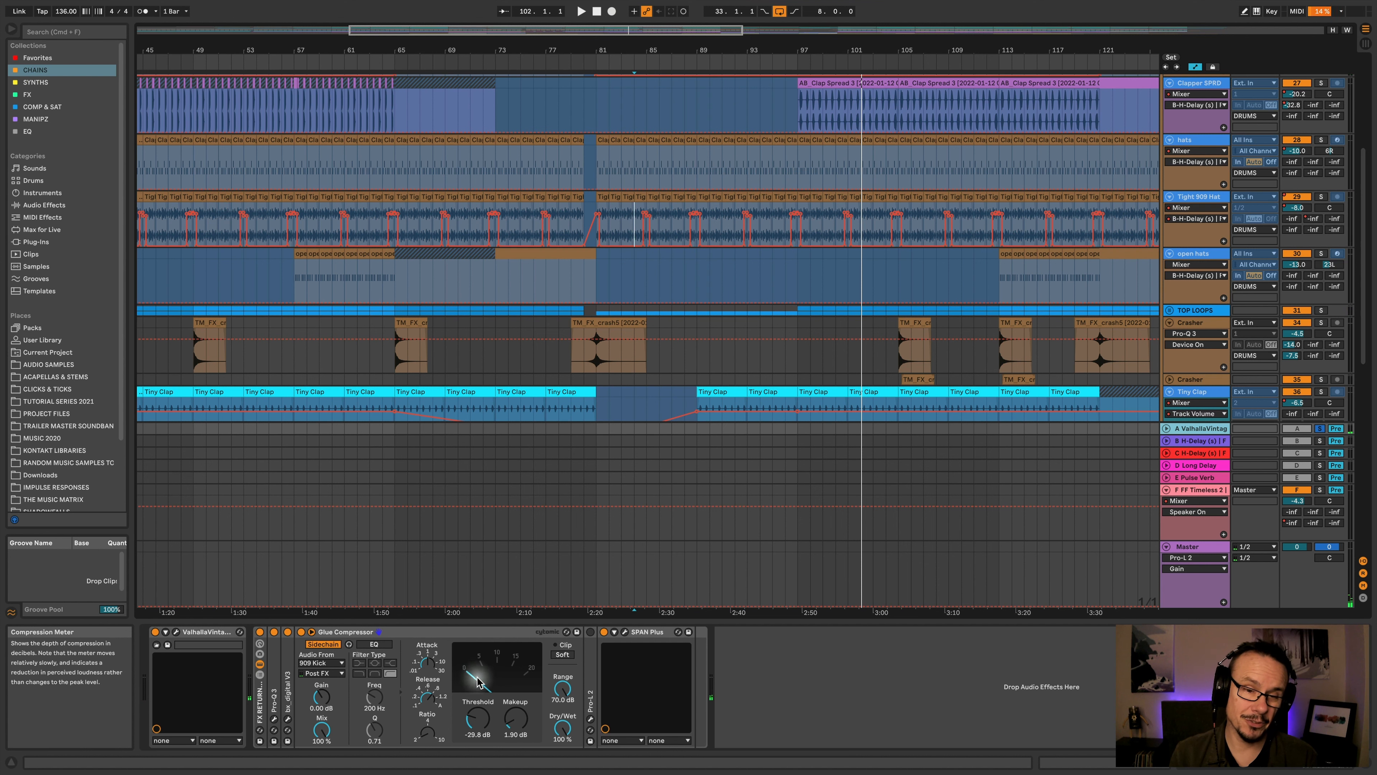
key("space")
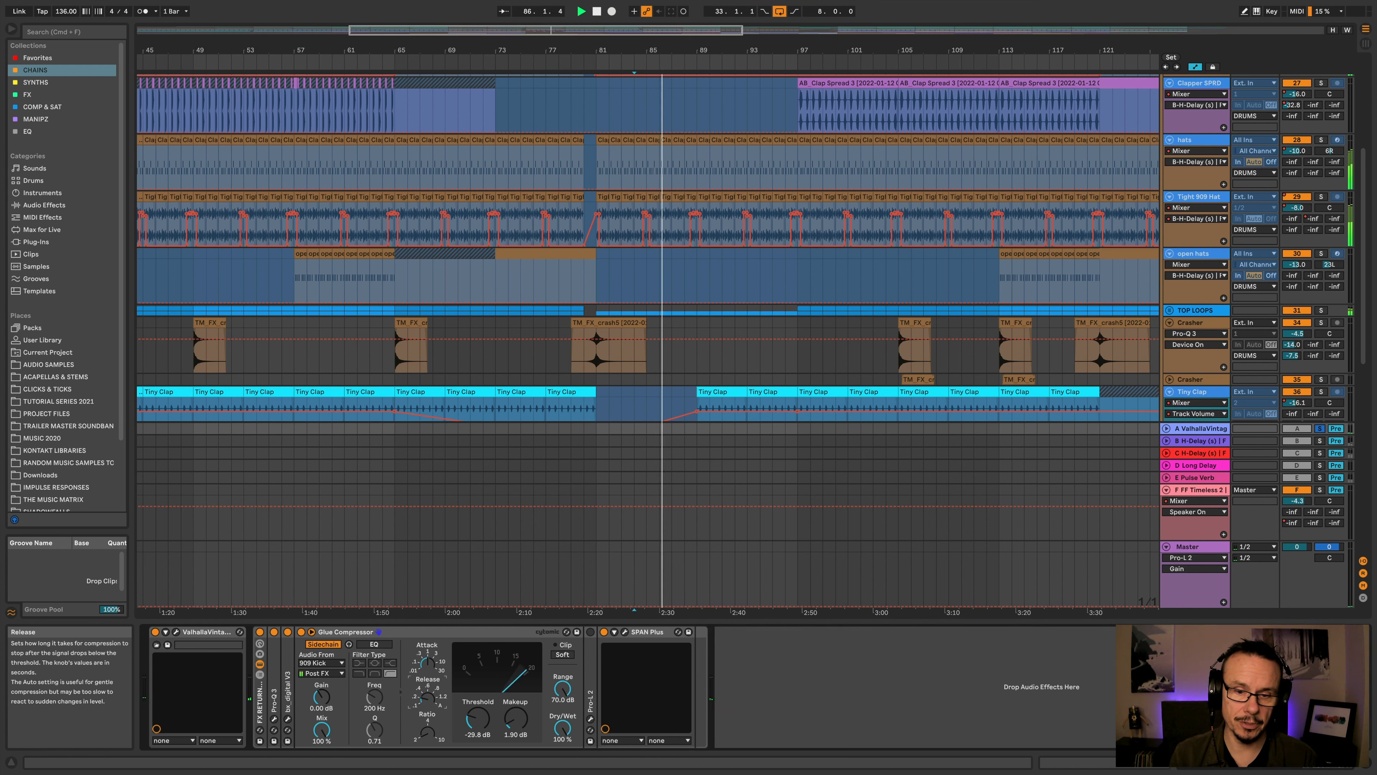
left_click_drag(478, 719, 477, 651)
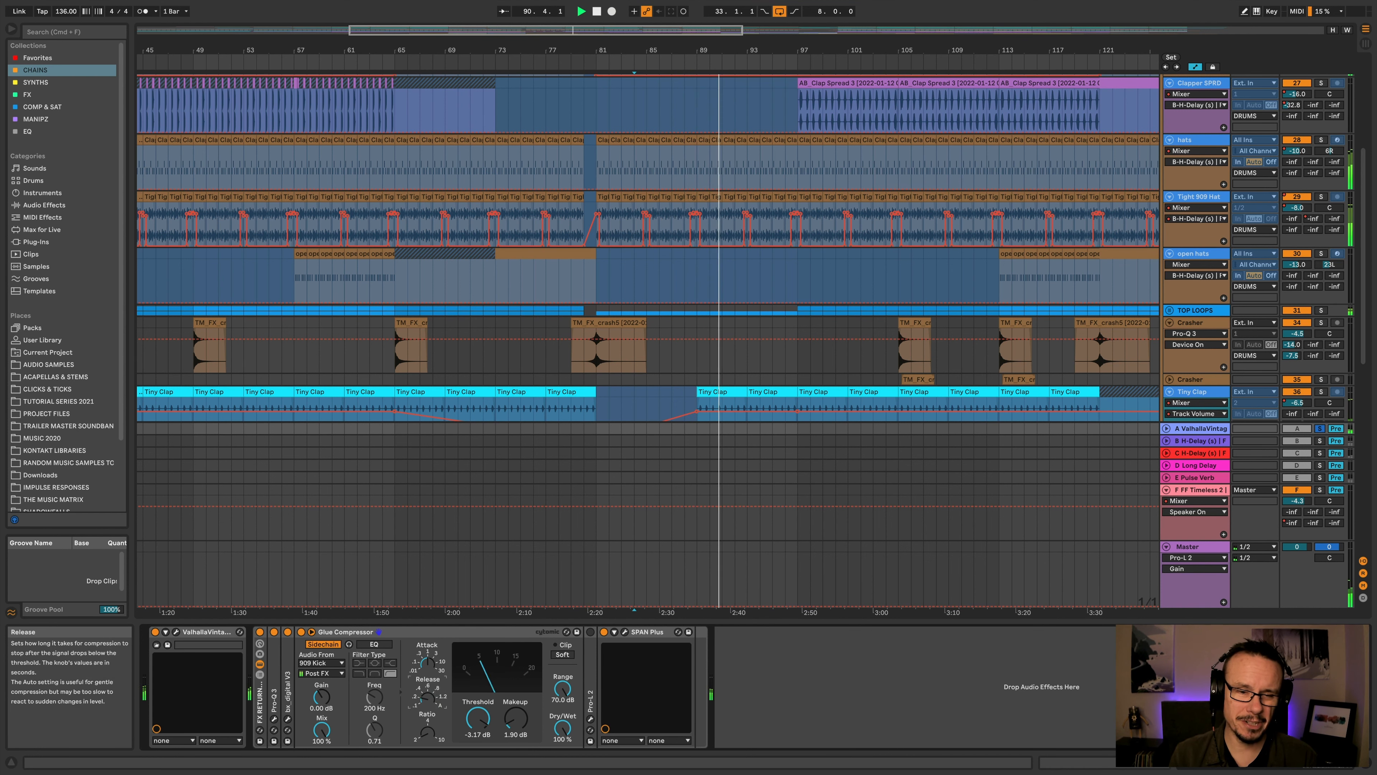
key("space")
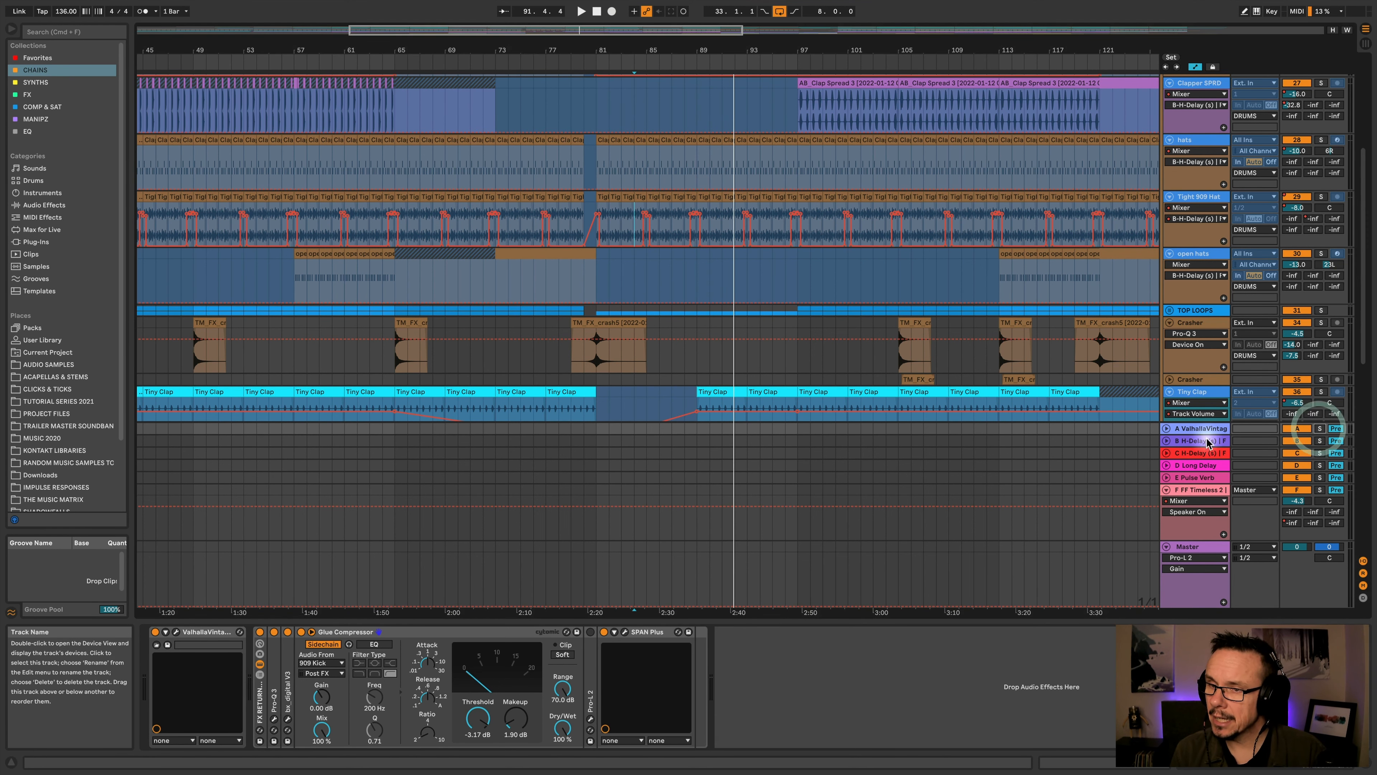
Fold the DRUMS group and view the device chains of the HIGH SYNTH HIT, SYNTH BLASTS, SYNTH STABS and TECHNO PULSES groups
scroll(1183, 431, "up", 8)
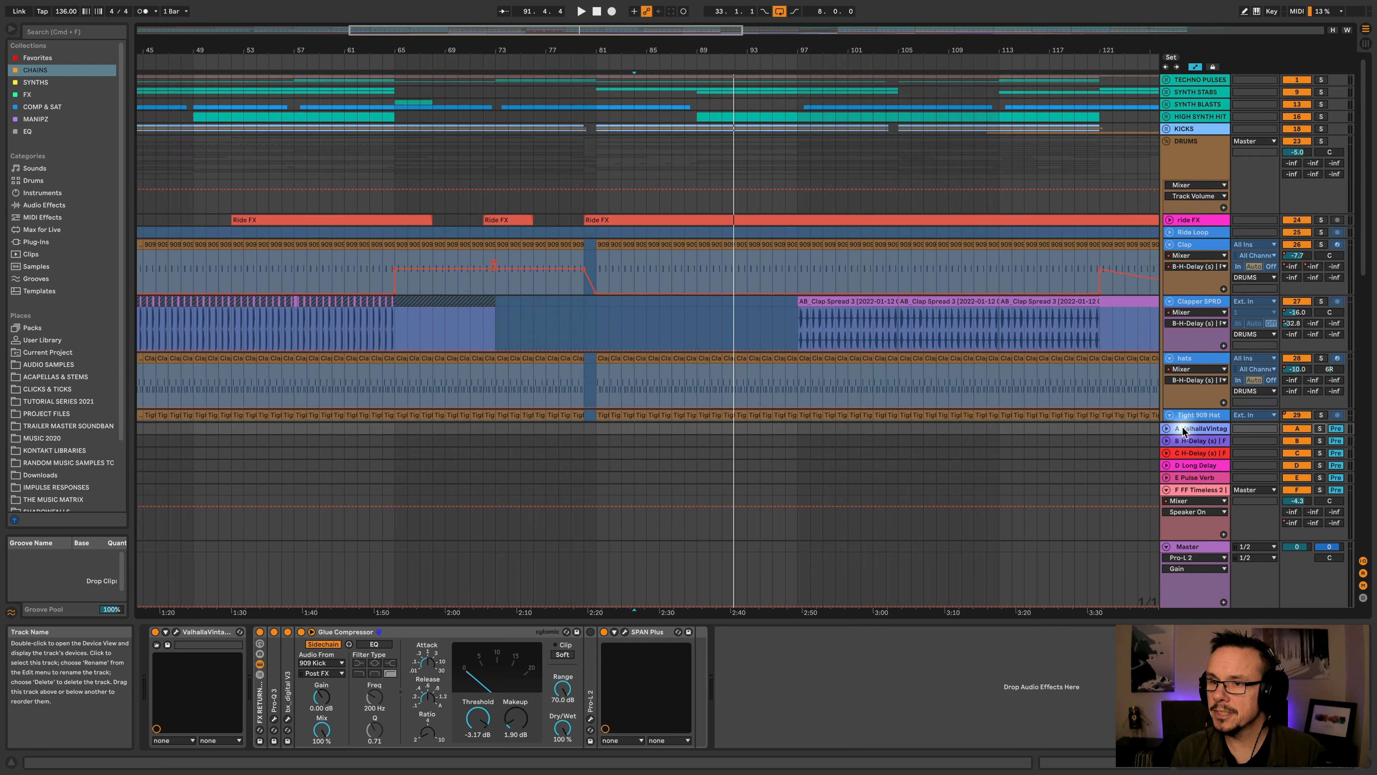
left_click(1167, 140)
left_click(1193, 118)
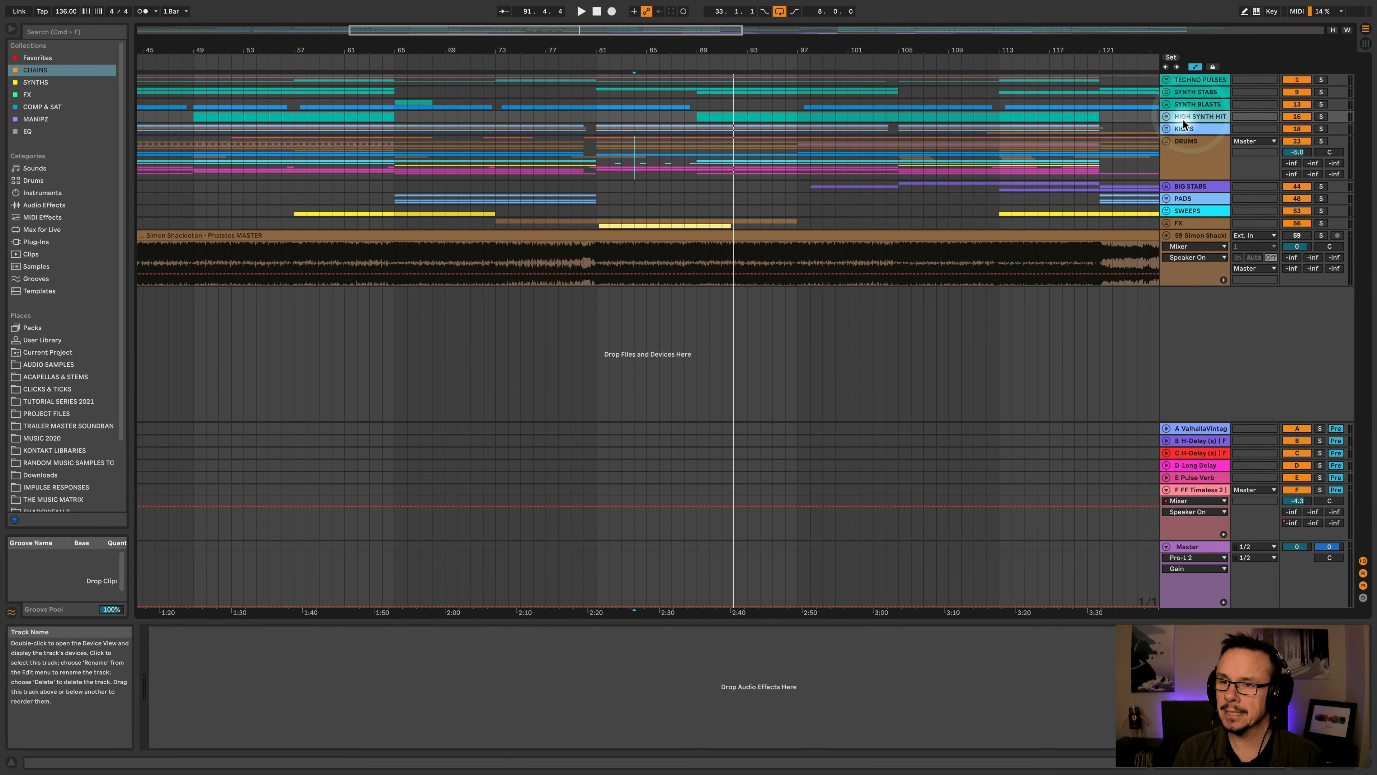
left_click(1177, 103)
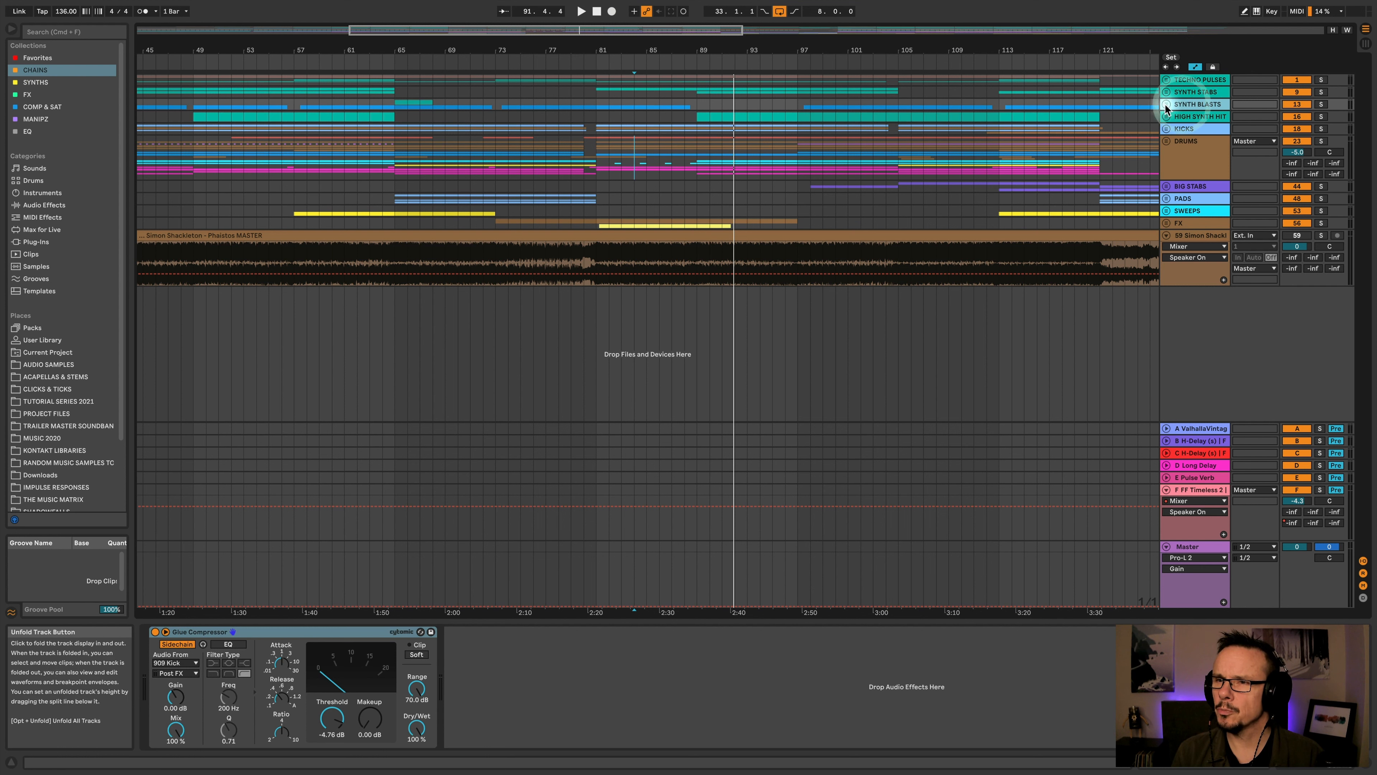
left_click(1183, 94)
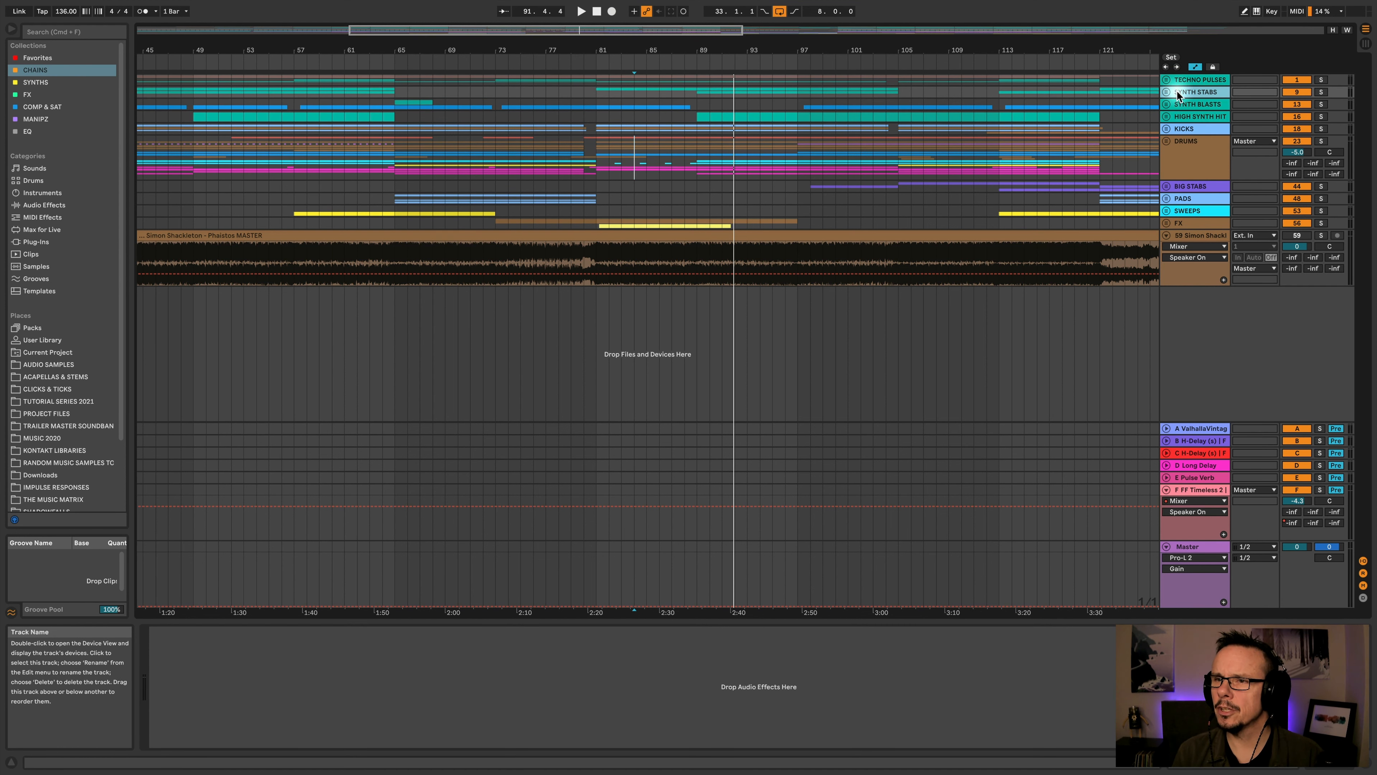
left_click(1187, 79)
Unfold the TECHNO PULSES group and show the E-Pulse Verb send automation on the Techno Pulsah track
left_click(1167, 79)
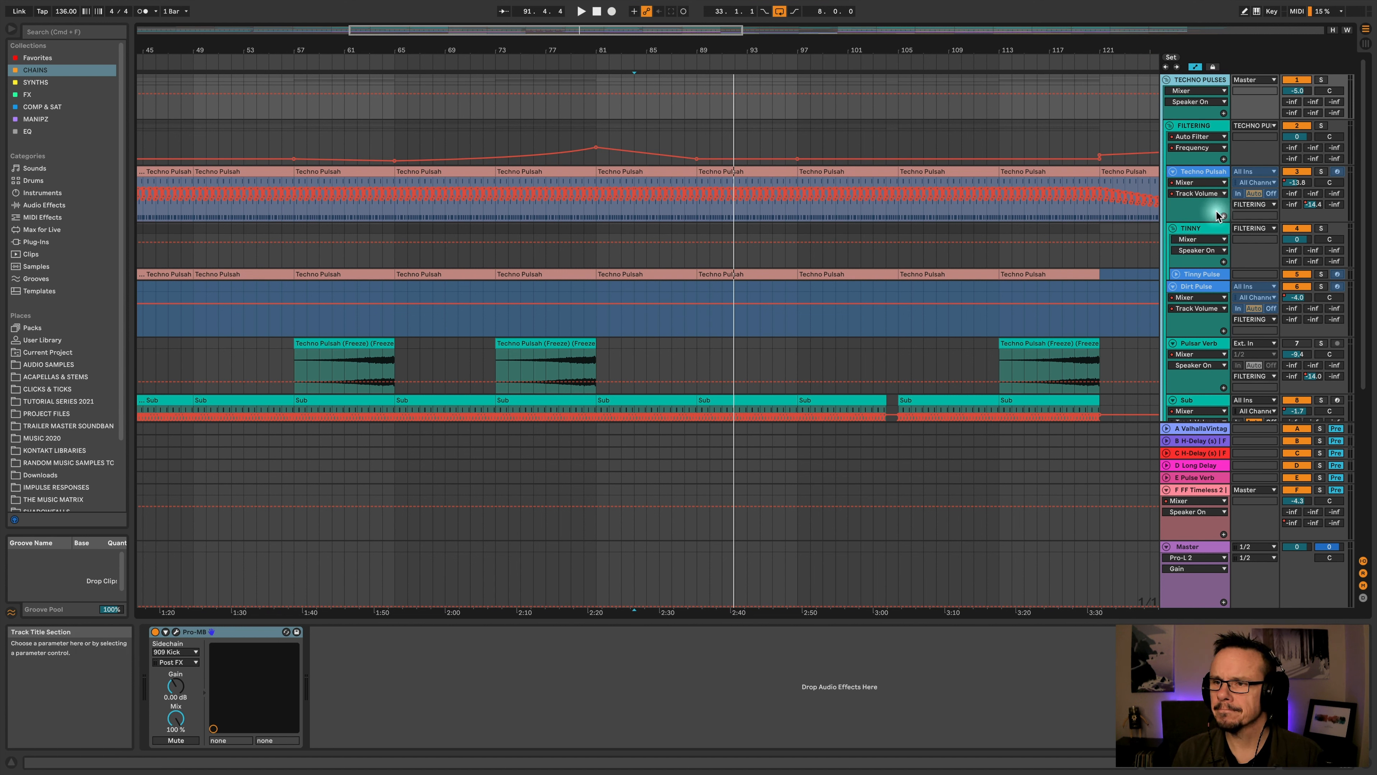
left_click(1196, 228)
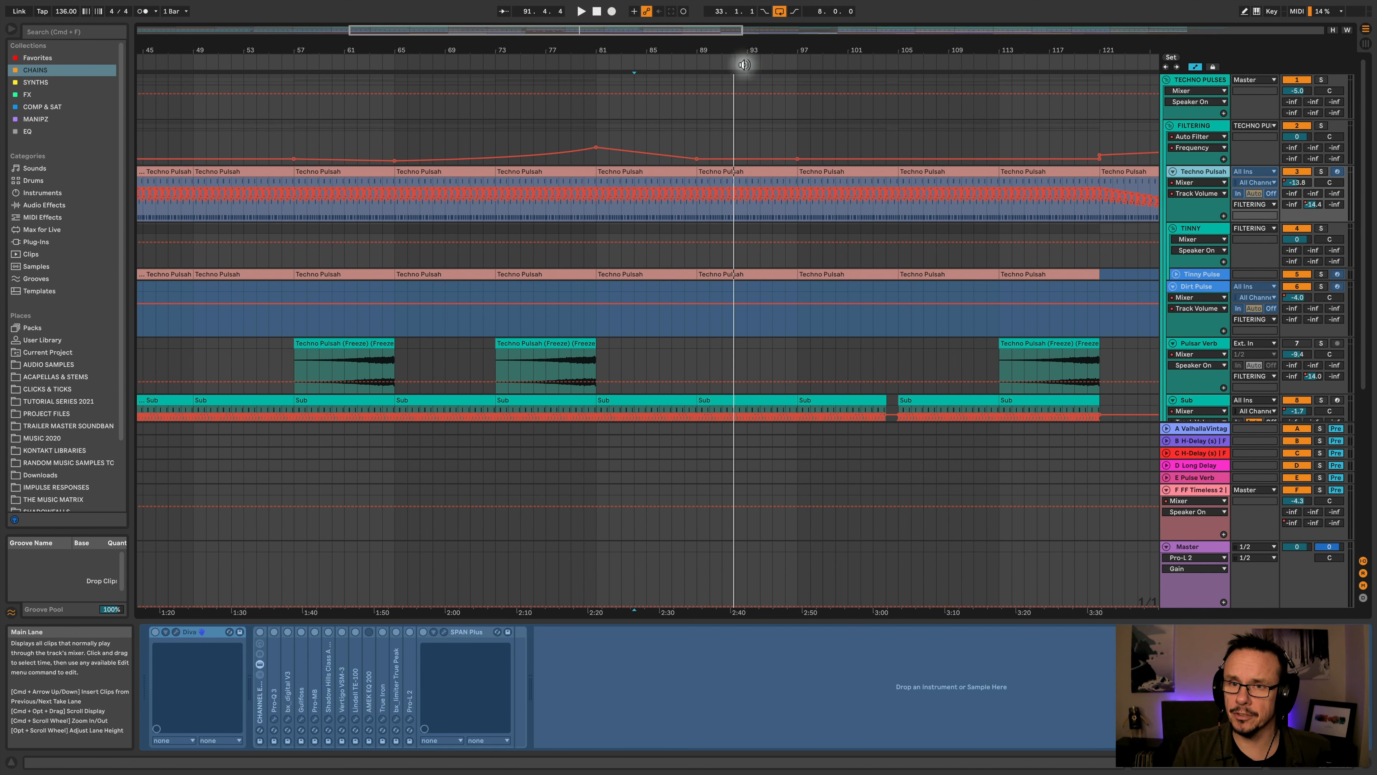
left_click(1314, 205)
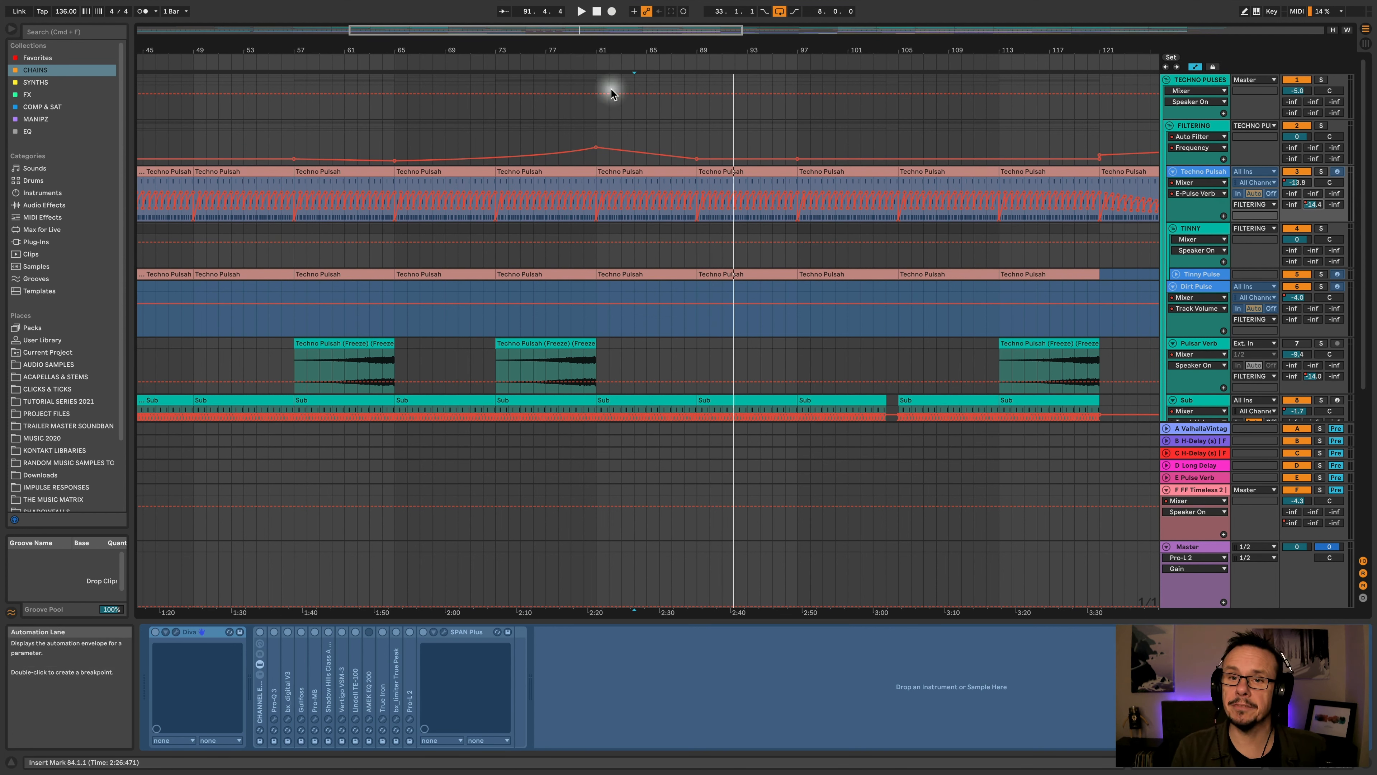
Play from bar 89 with the Techno Pulsah track soloed and examine its Pulse Verb send automation up close
left_click(696, 62)
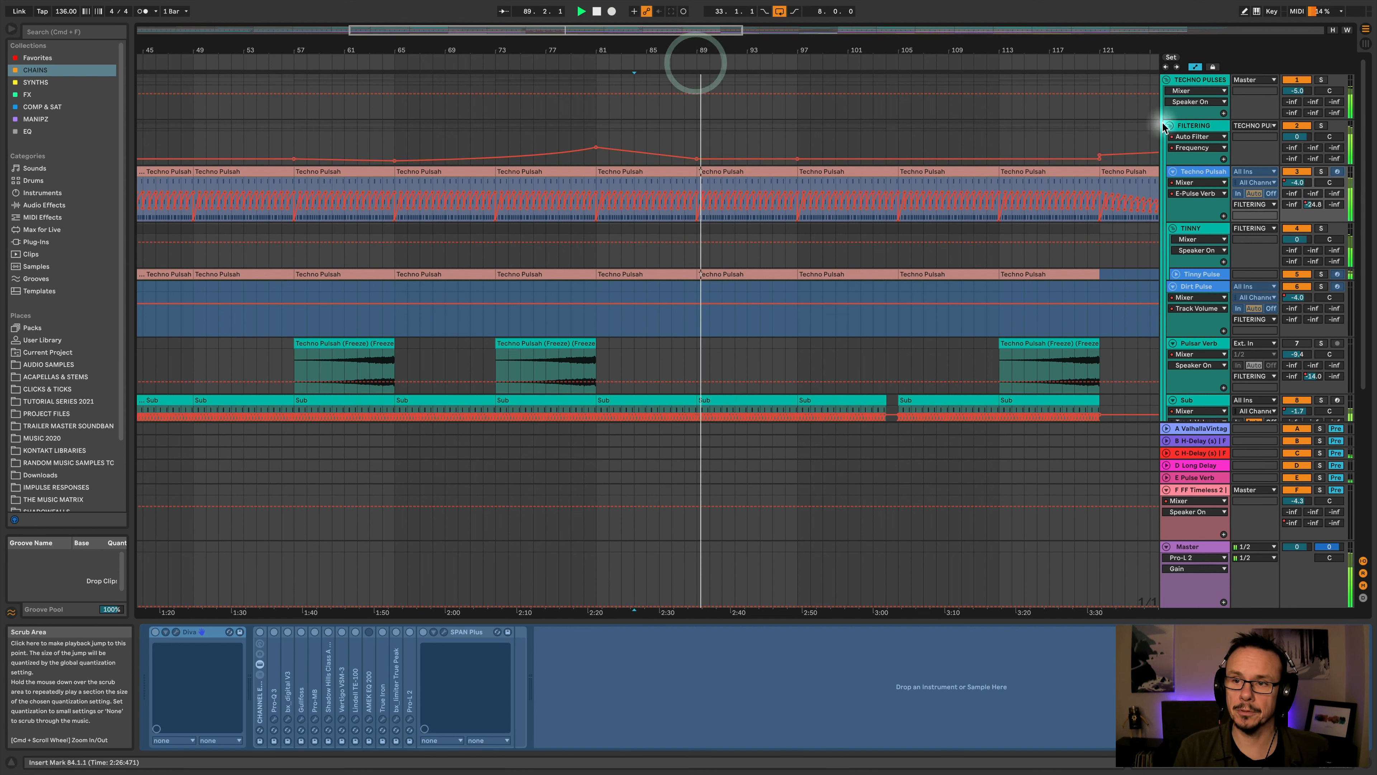
left_click(1319, 172)
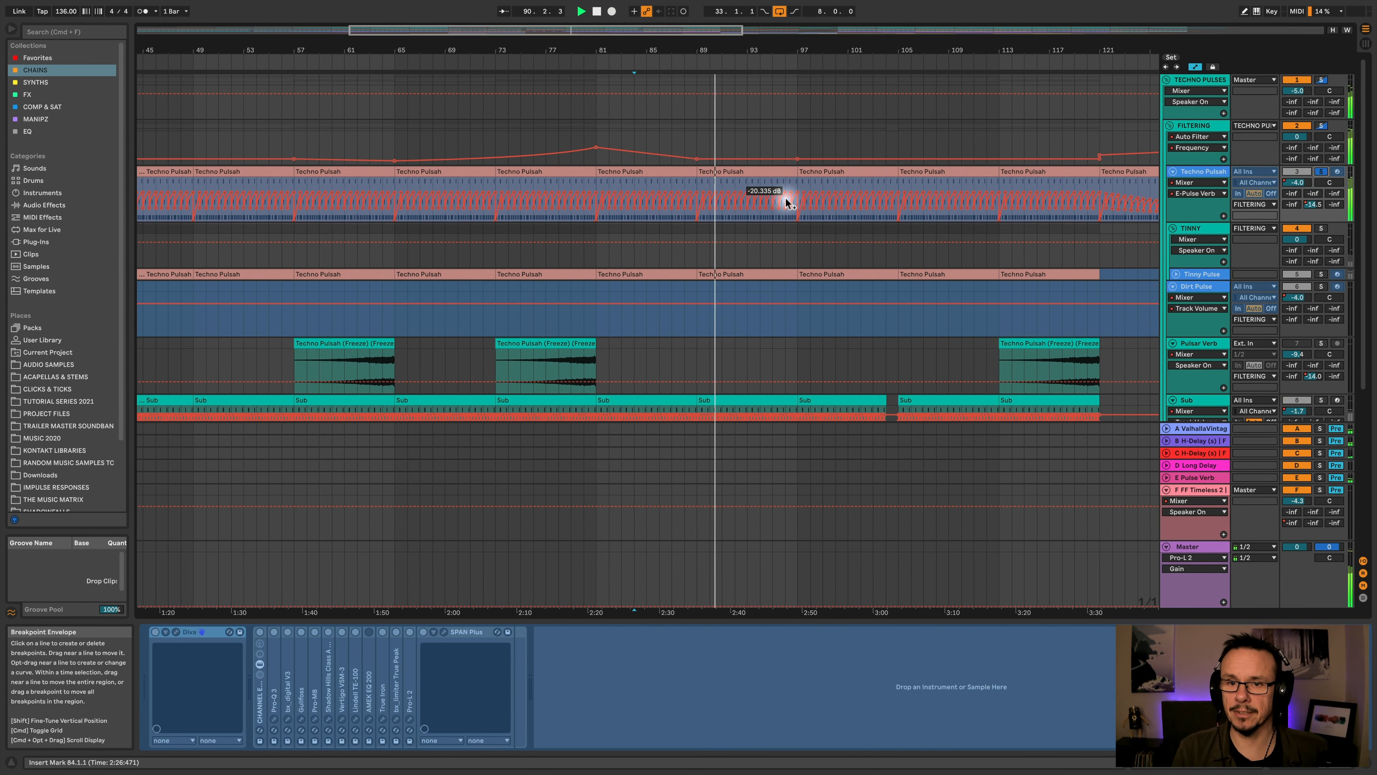
left_click_drag(742, 50, 742, 136)
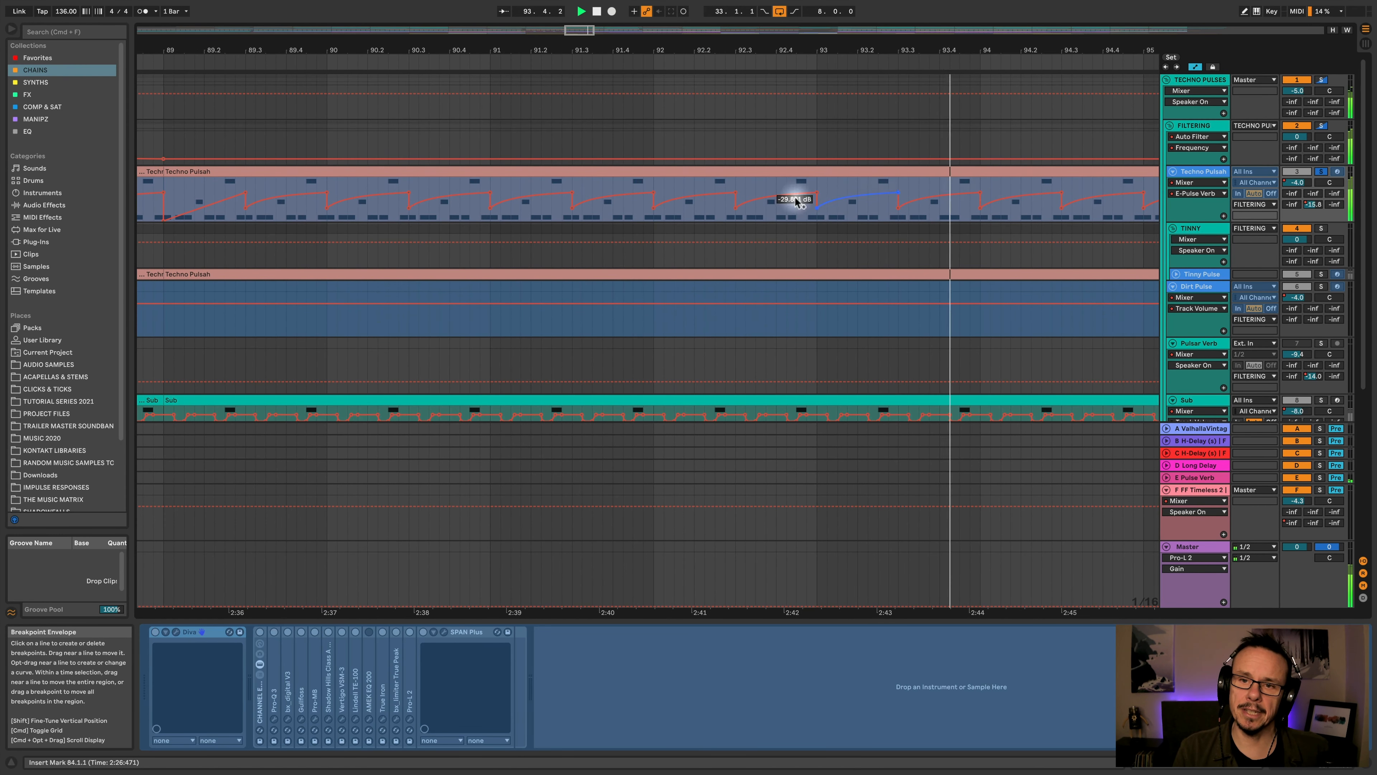
scroll(900, 50, "right", 5)
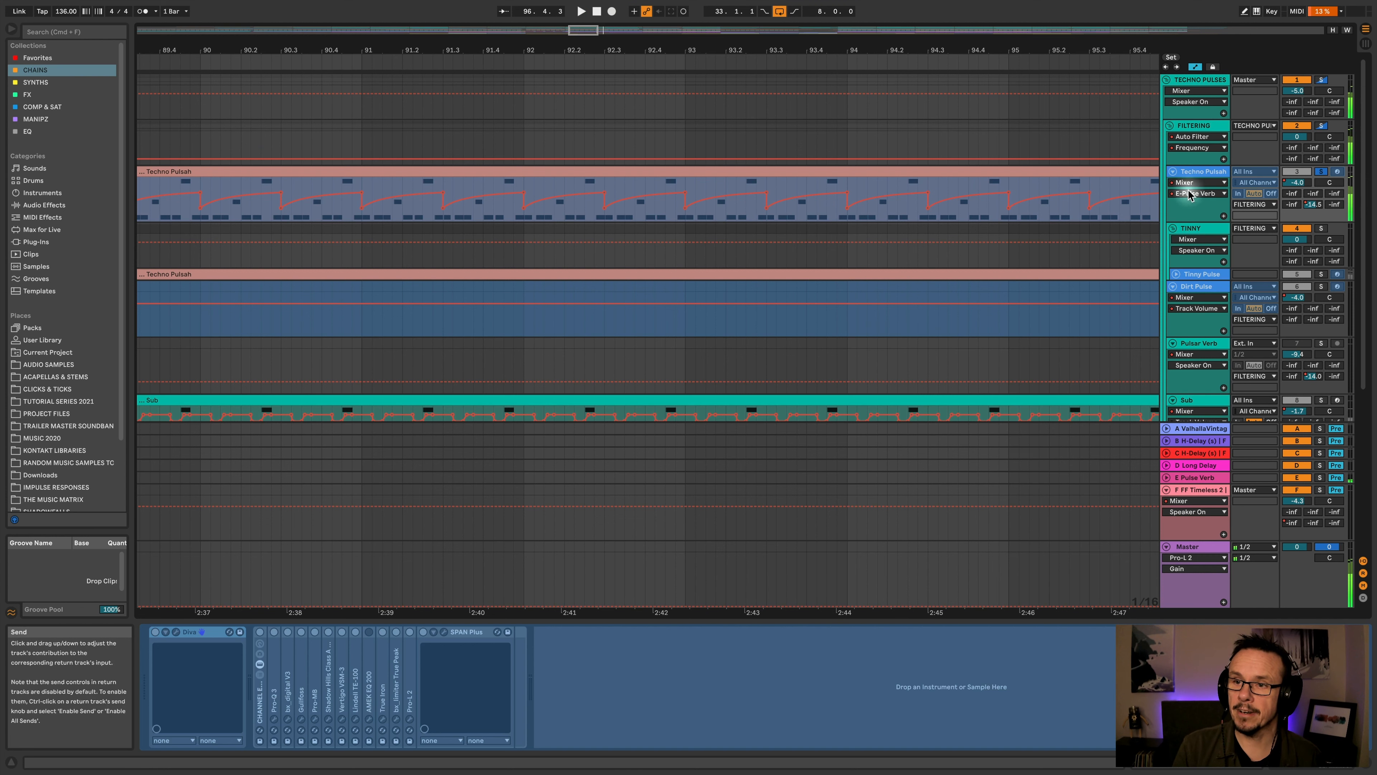
left_click_drag(747, 50, 747, 33)
left_click_drag(548, 38, 548, 34)
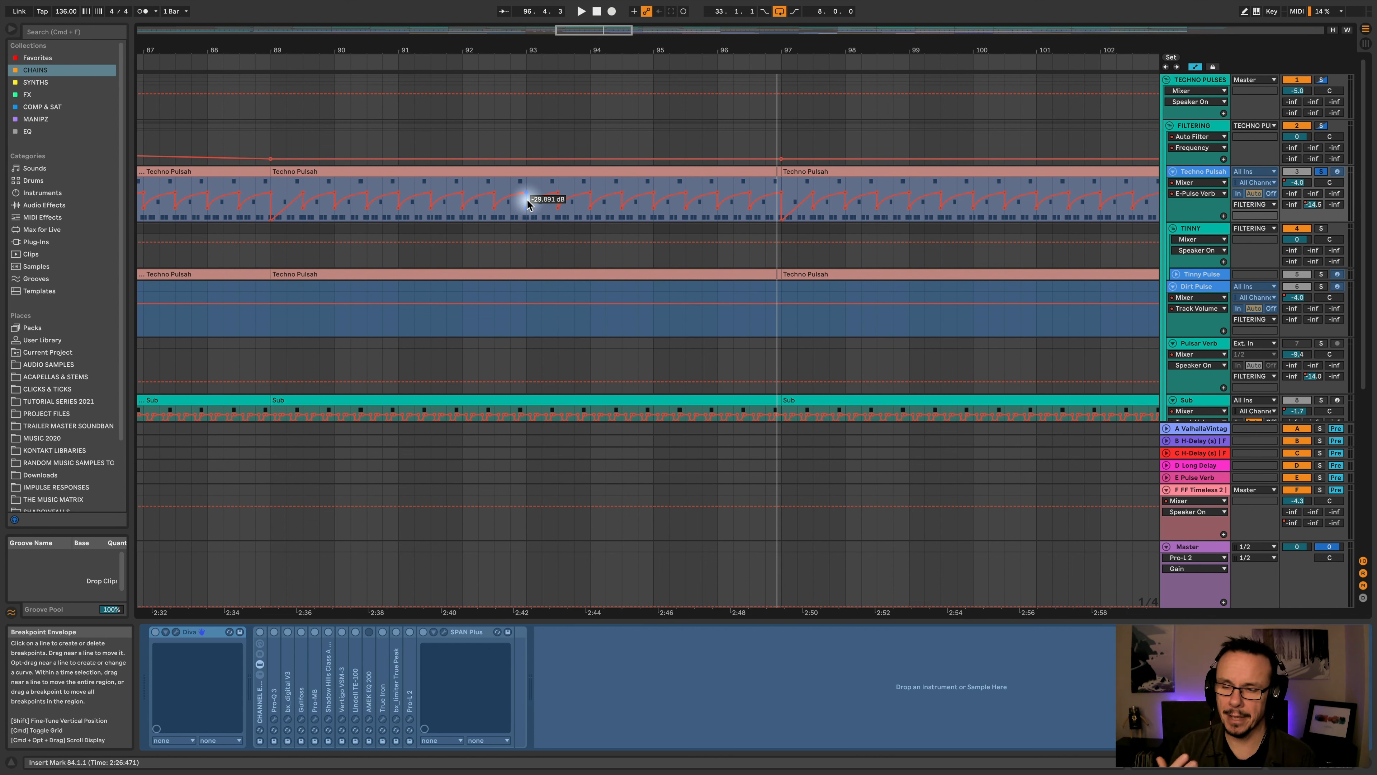
Restart playback and solo the E Pulse Verb return to hear only the reverb fed by the techno pulse
key("space")
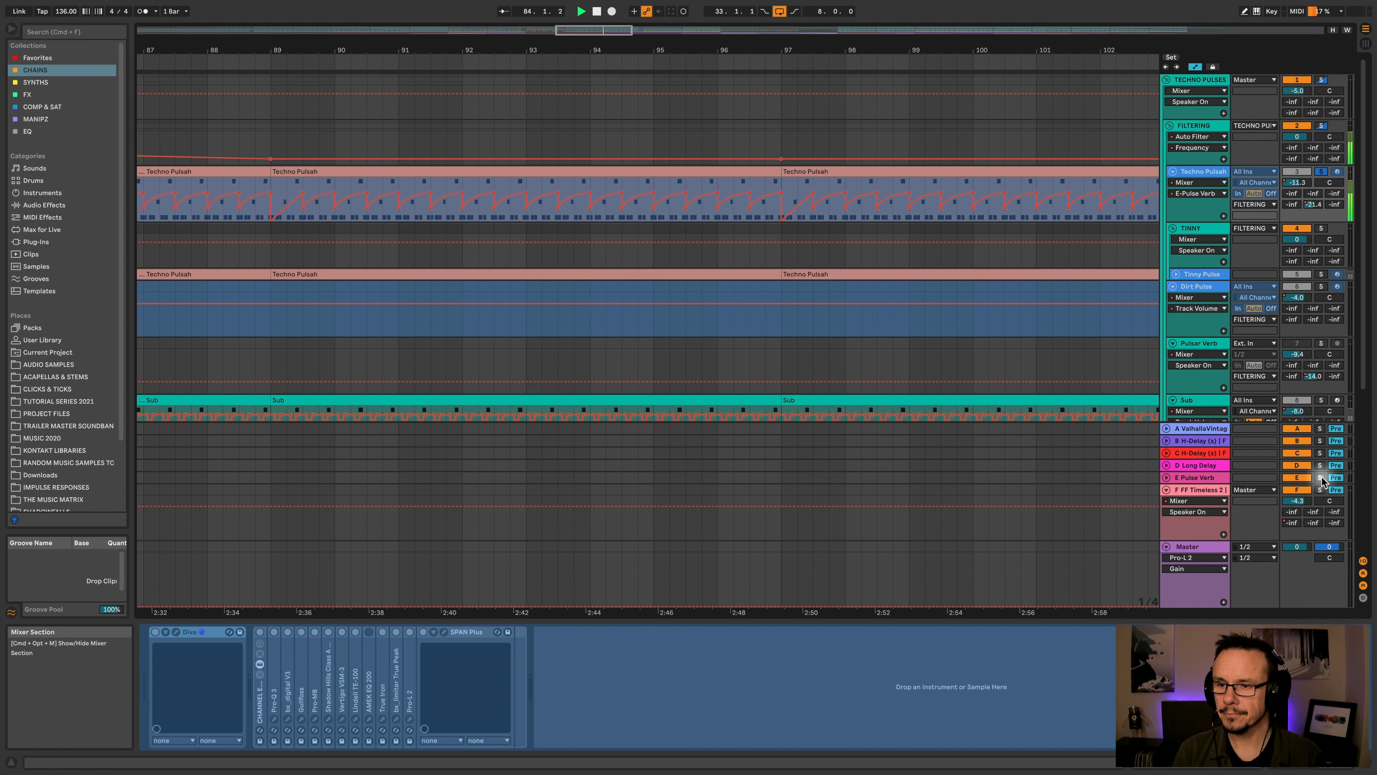
left_click(1320, 478)
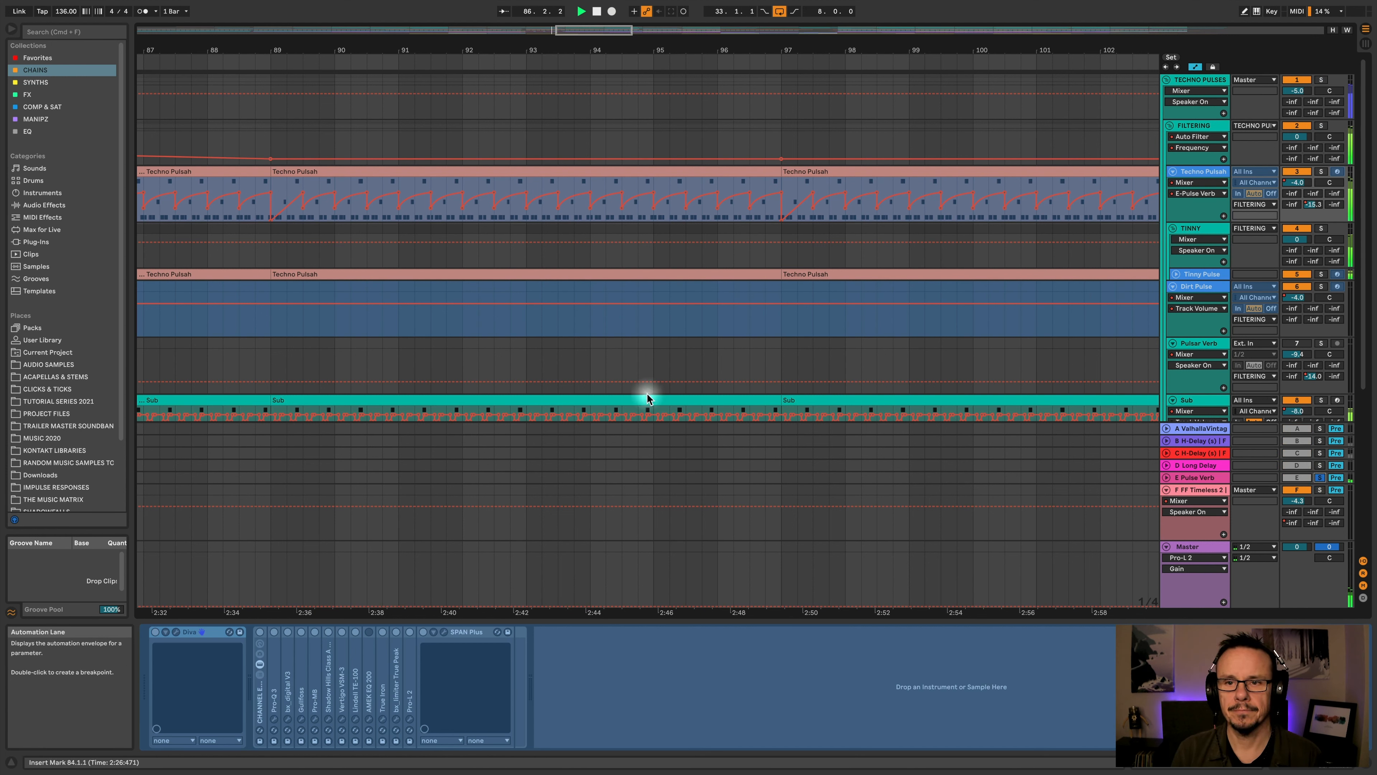
left_click_drag(598, 48, 599, 32)
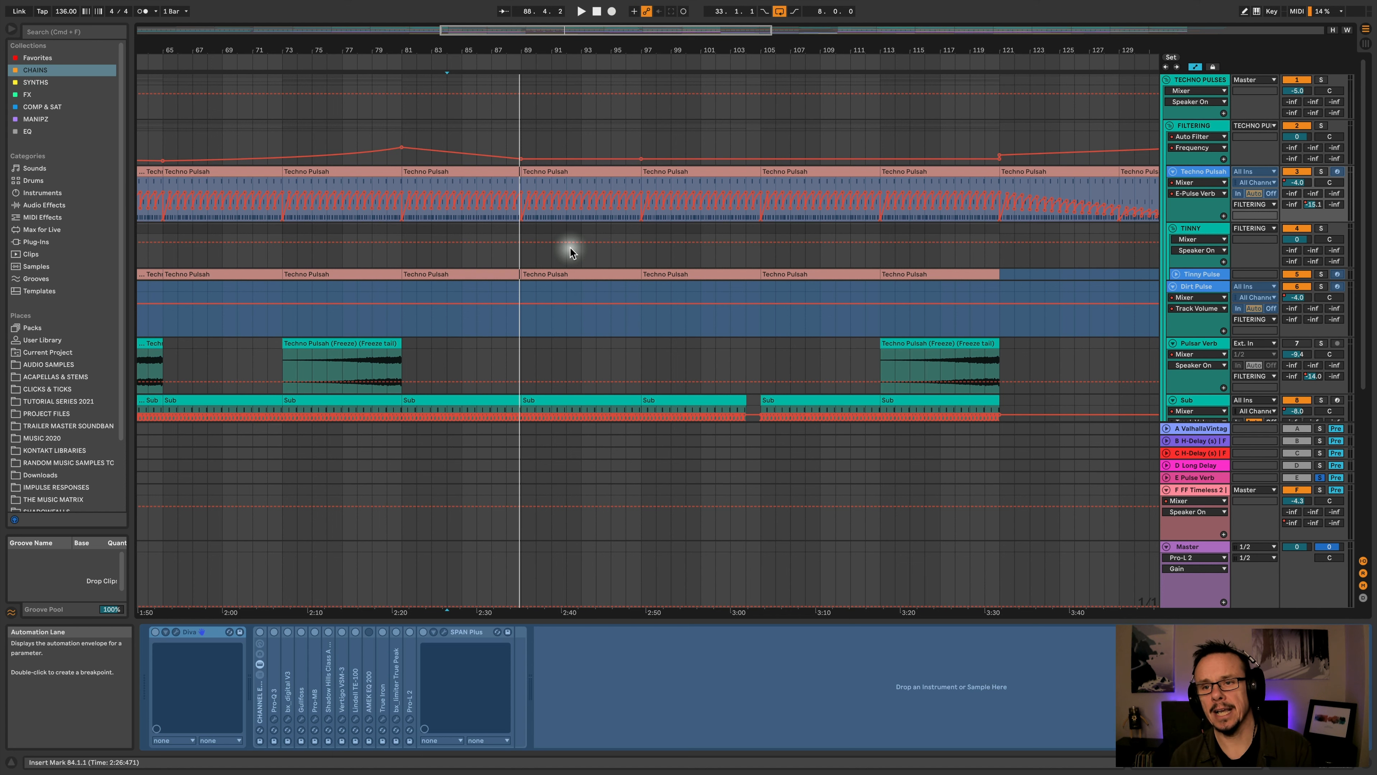
Examine the drop in the Techno Pulsah track's Pulse Verb send automation at bar 89, in close-up and across the arrangement
left_click_drag(525, 48, 516, 209)
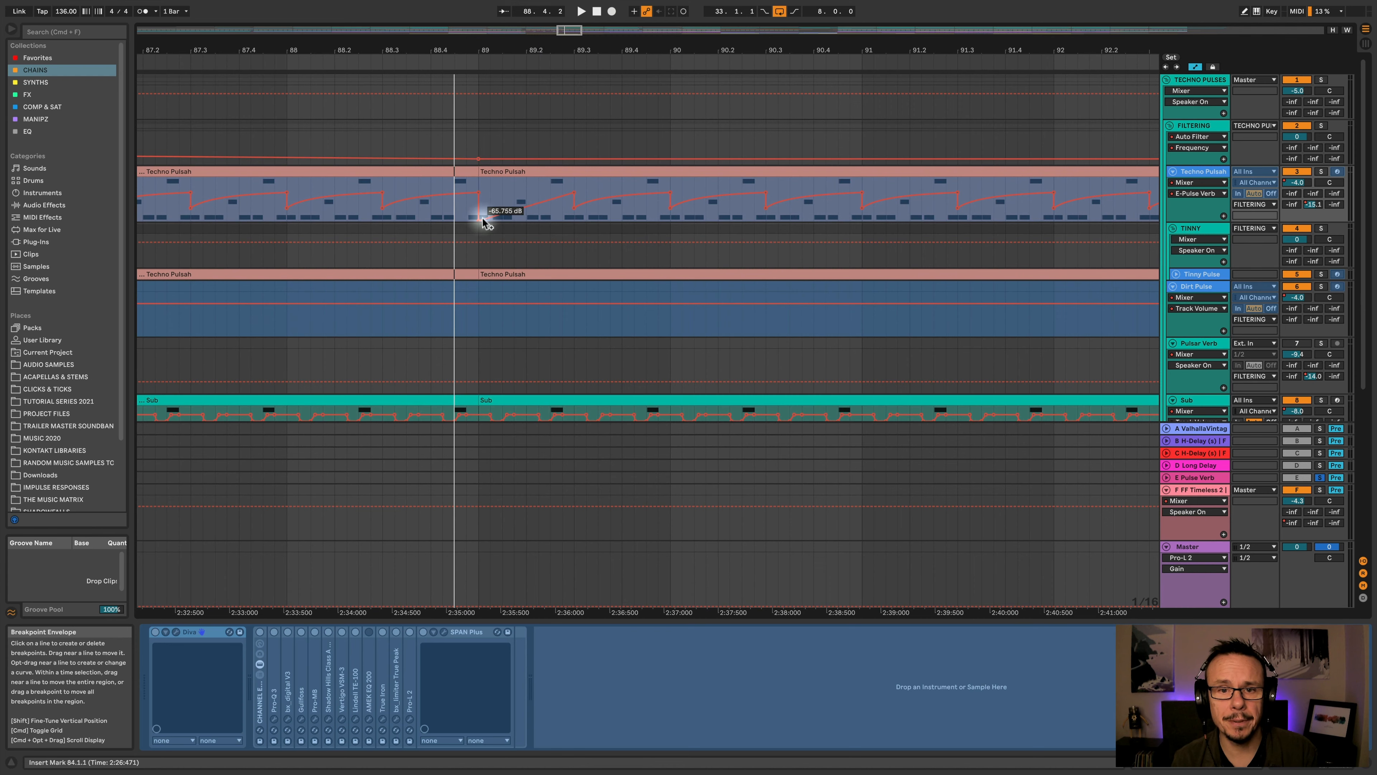
left_click_drag(466, 46, 406, 46)
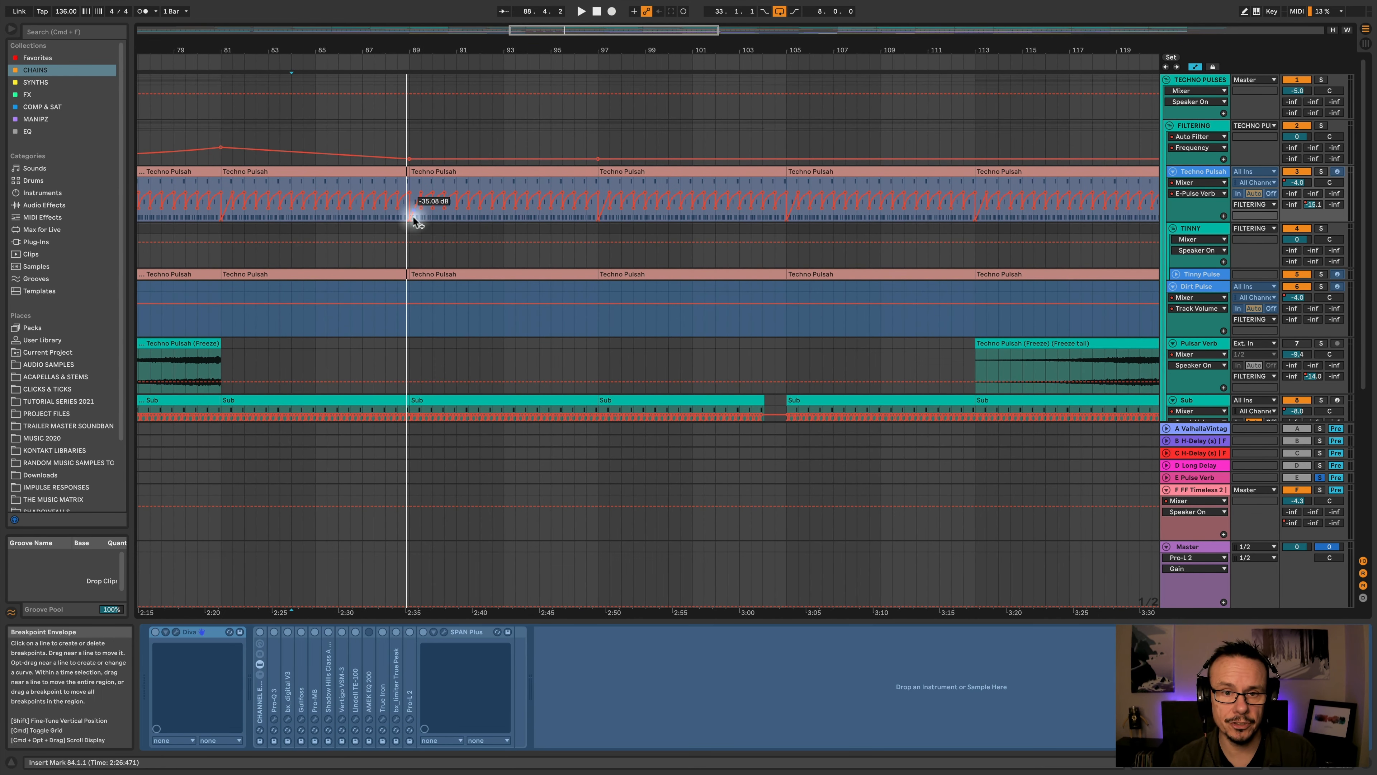
left_click_drag(414, 47, 360, 218)
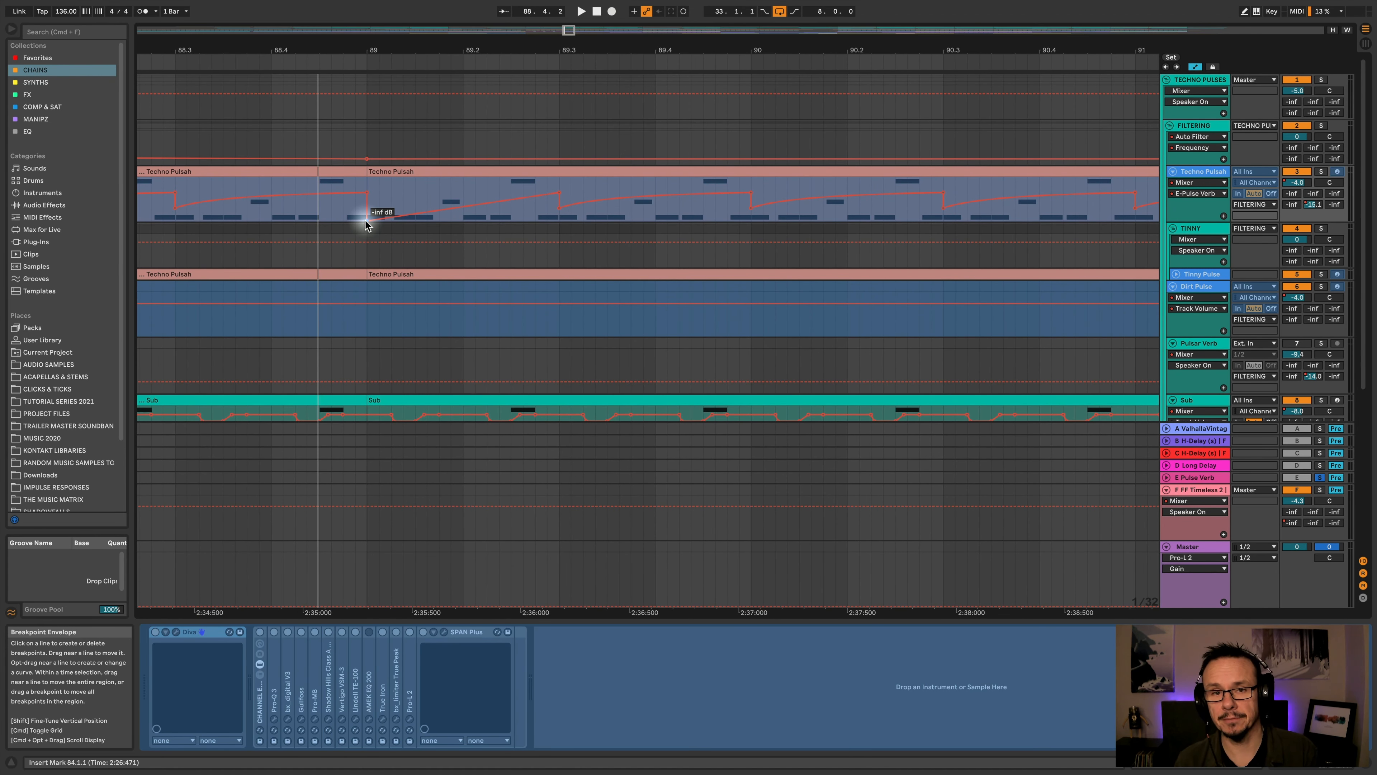
left_click_drag(394, 46, 394, 19)
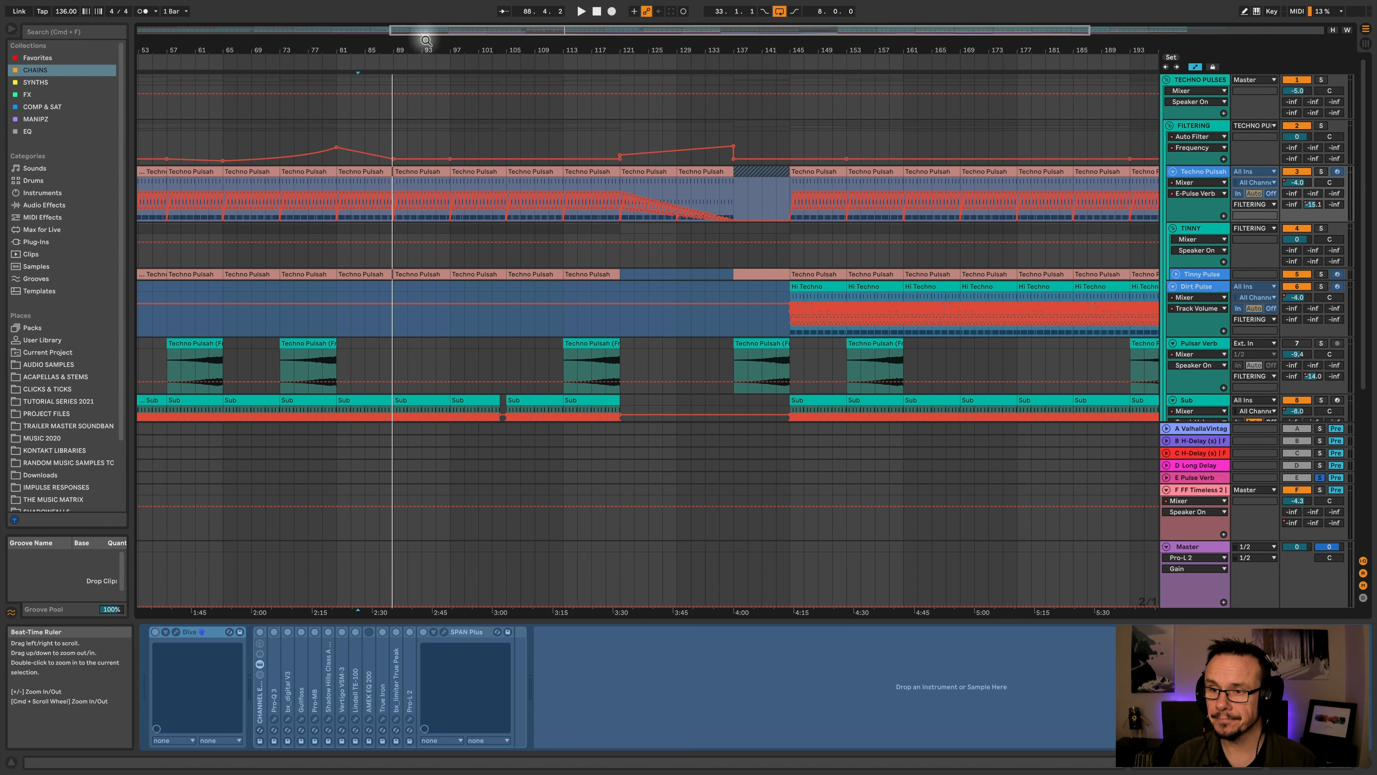
Activate the Pulsar Verb track, solo the Dirt Pulse track, and audition its clip from bar 145
left_click(1297, 343)
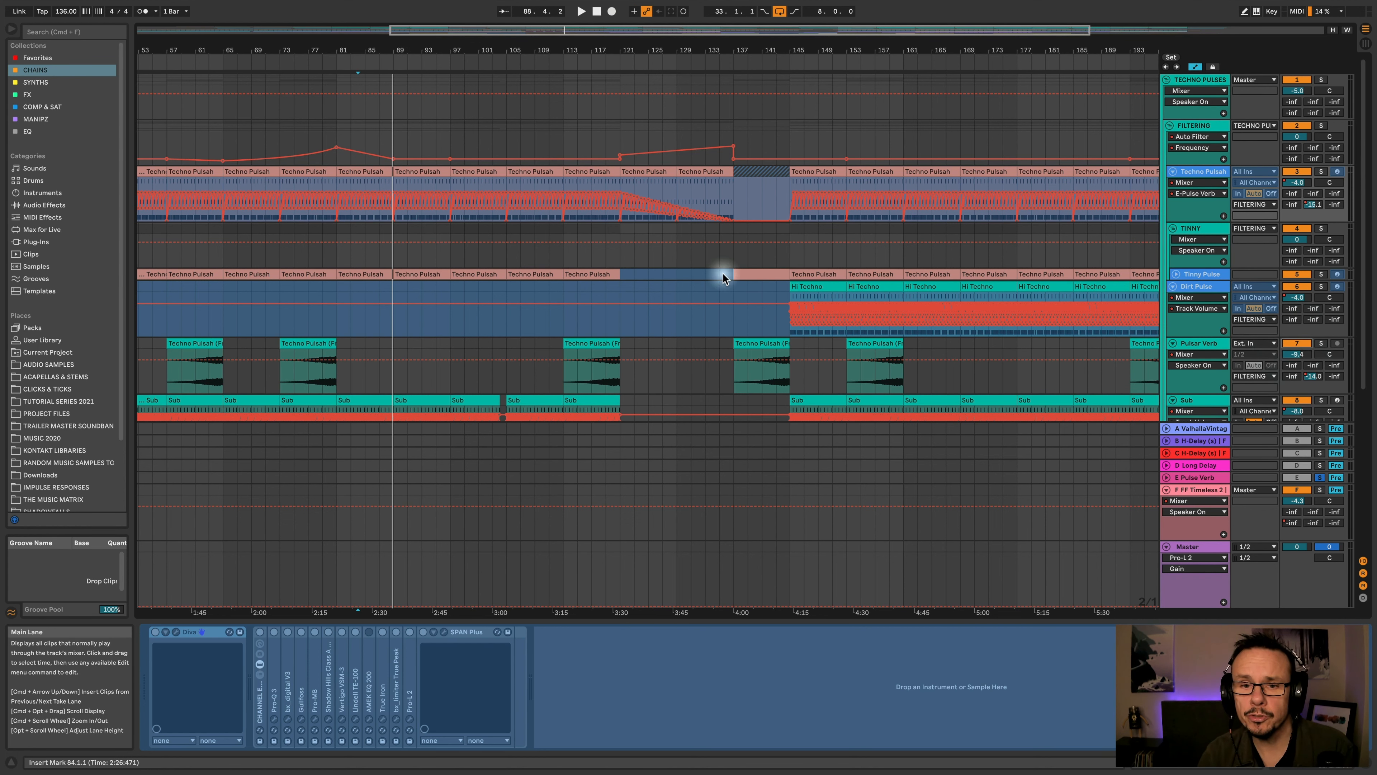
scroll(723, 274, "down", 3)
left_click(809, 212)
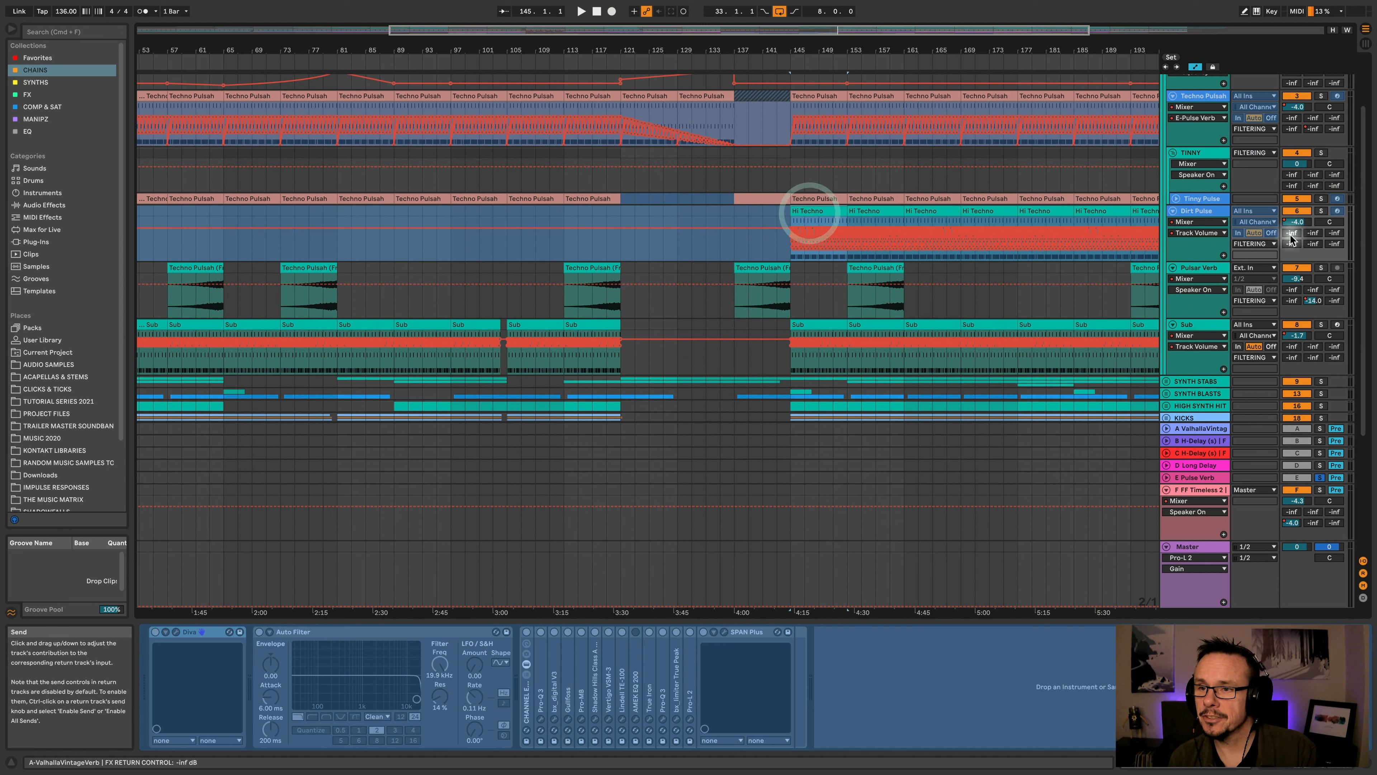
left_click(1321, 211)
key("space")
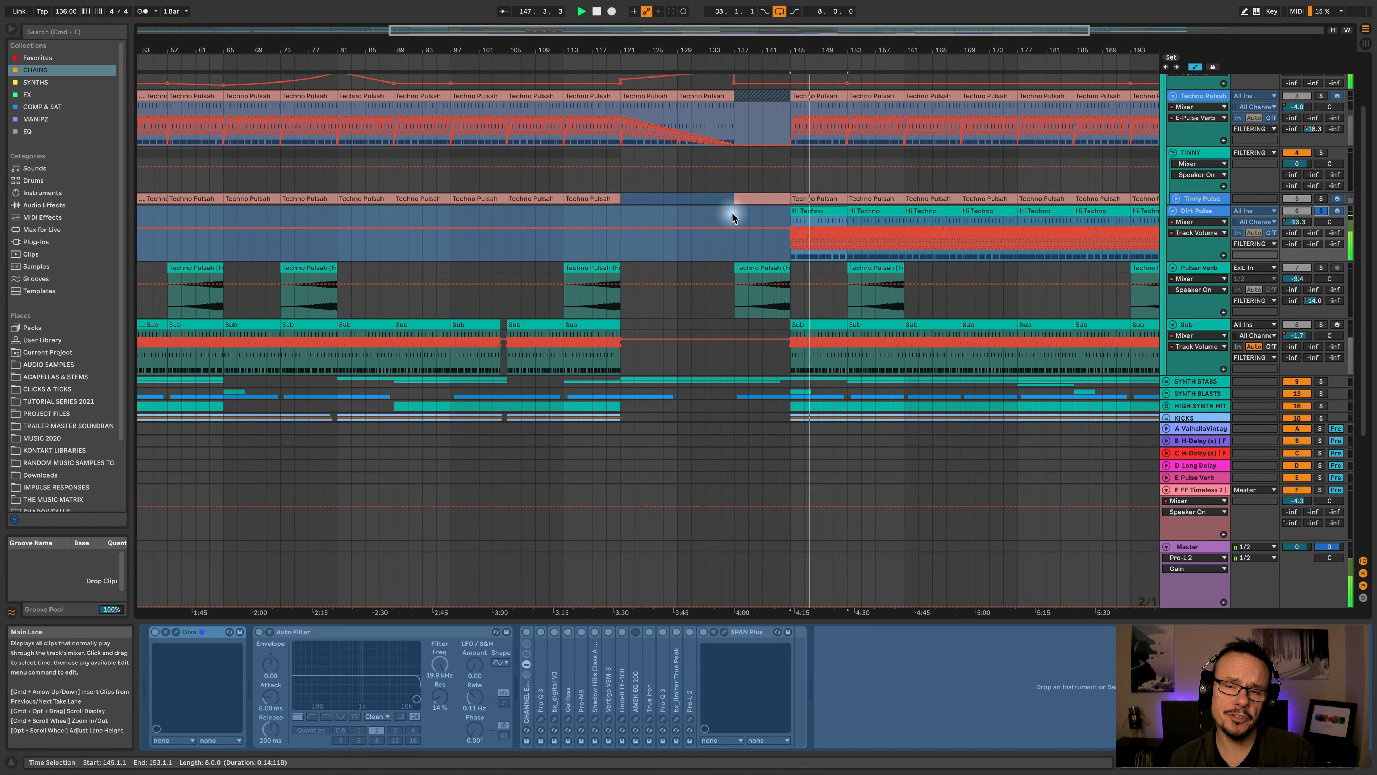
scroll(780, 211, "left", 1)
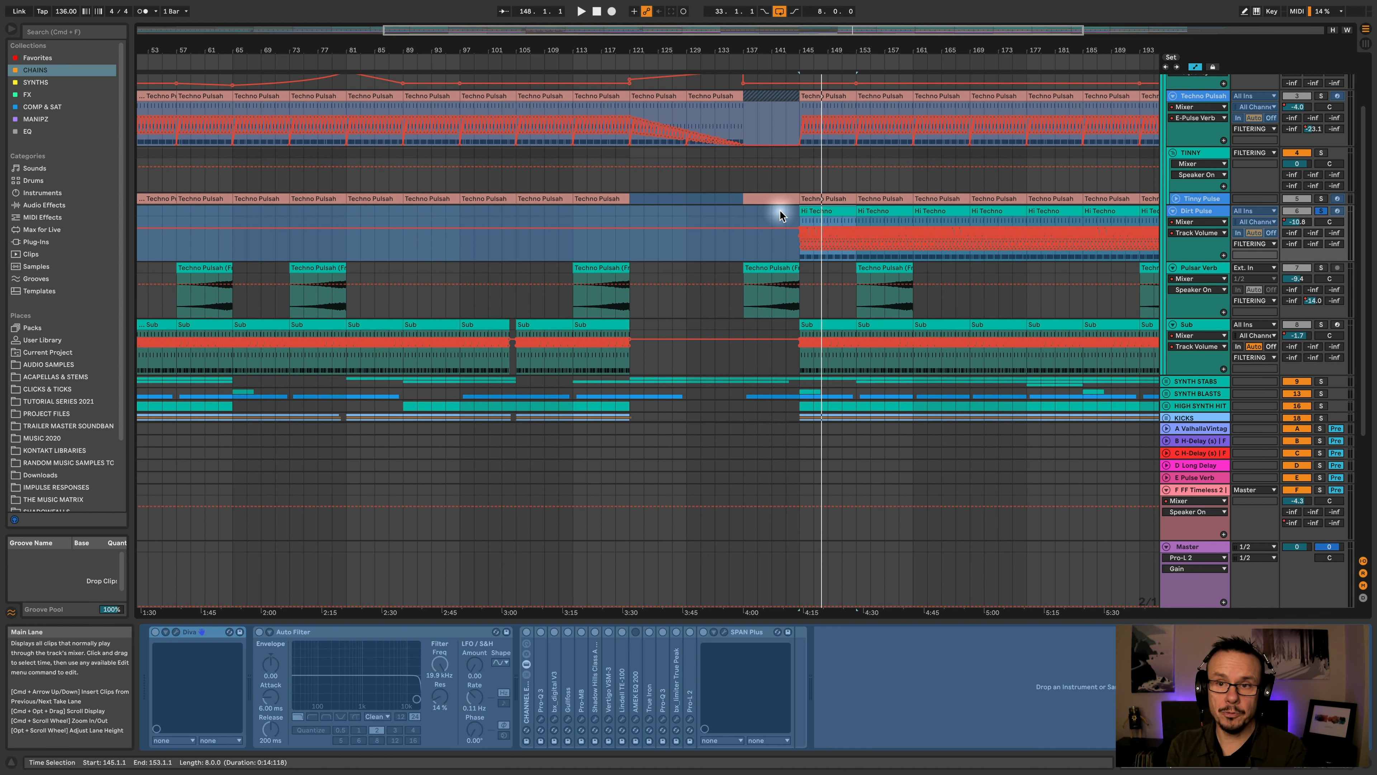
Play the arrangement from bar 137 with the Dirt Pulse solo removed and view the TECHNO PULSES tracks across the song
scroll(780, 211, "up", 3)
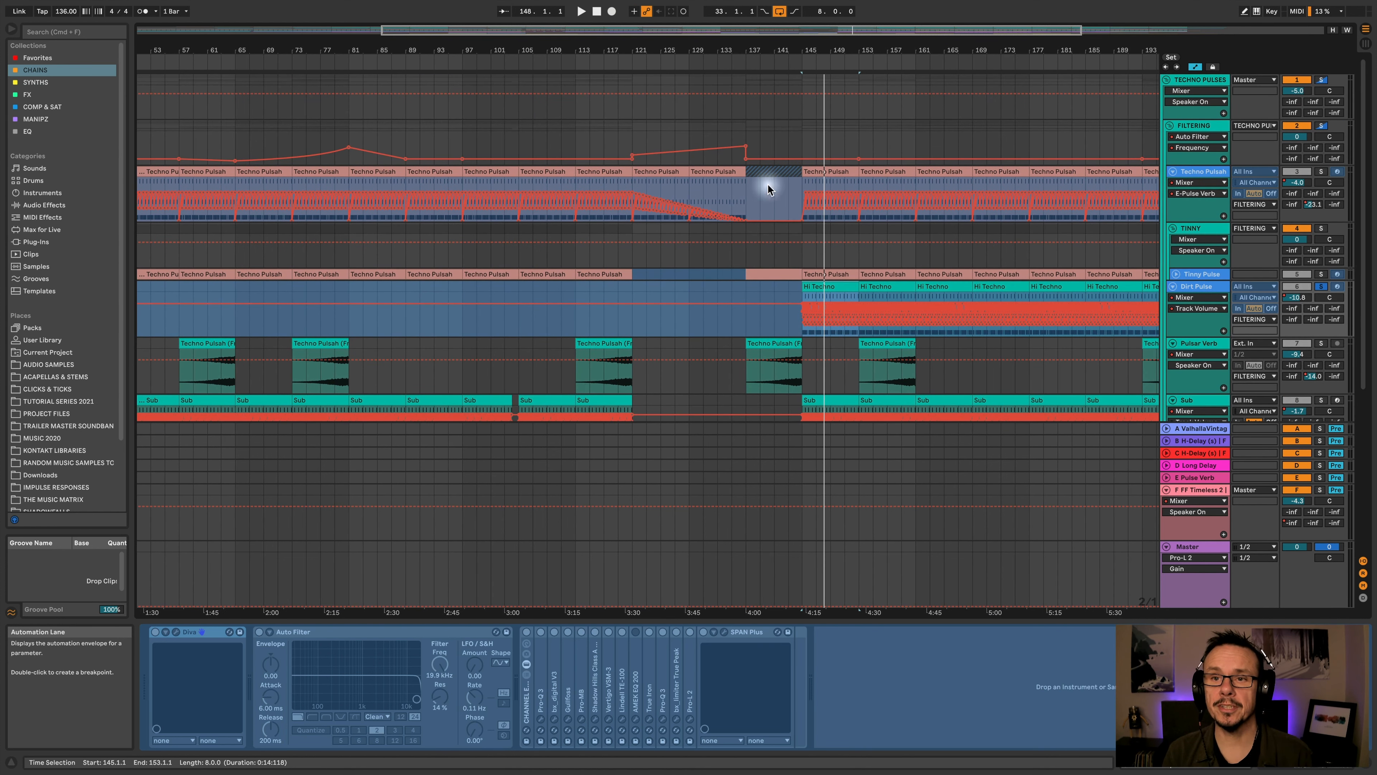
left_click_drag(765, 47, 716, 47)
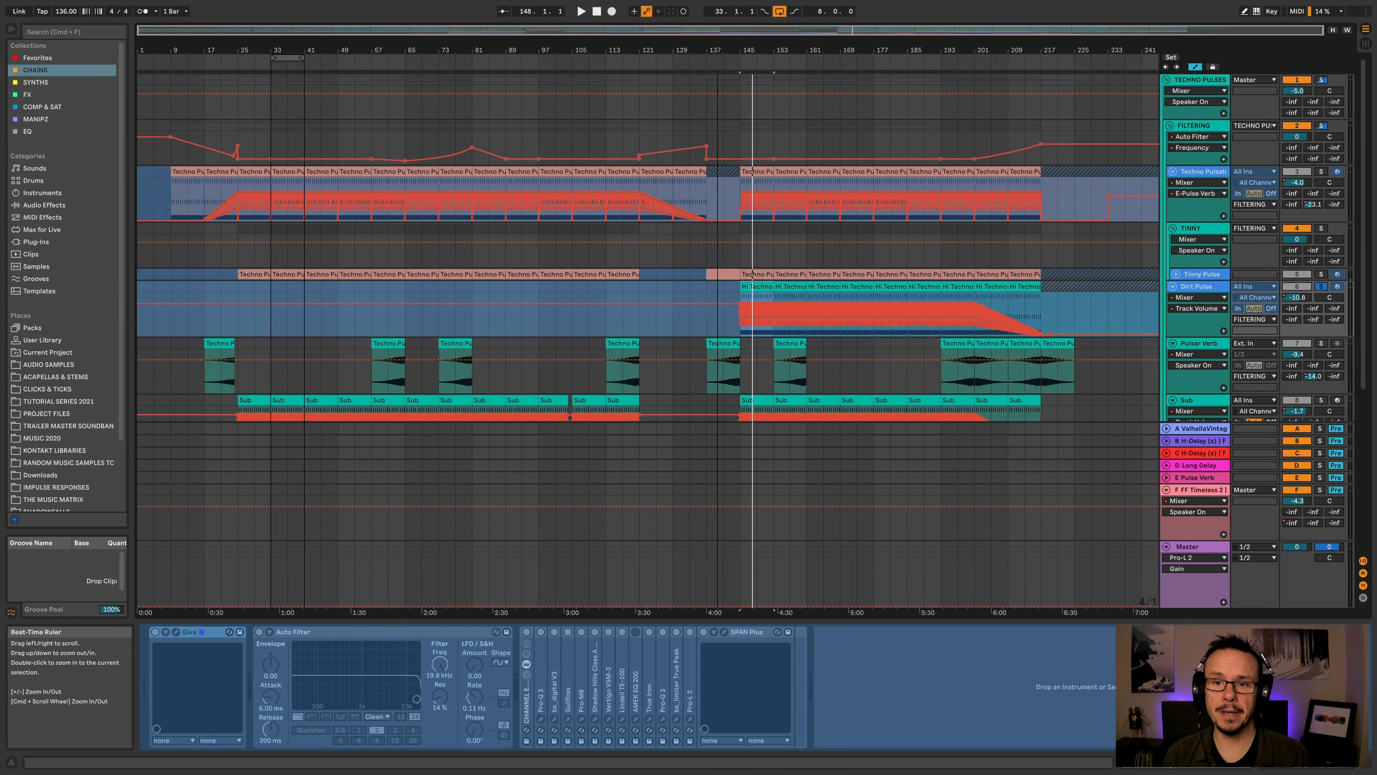
left_click(707, 61)
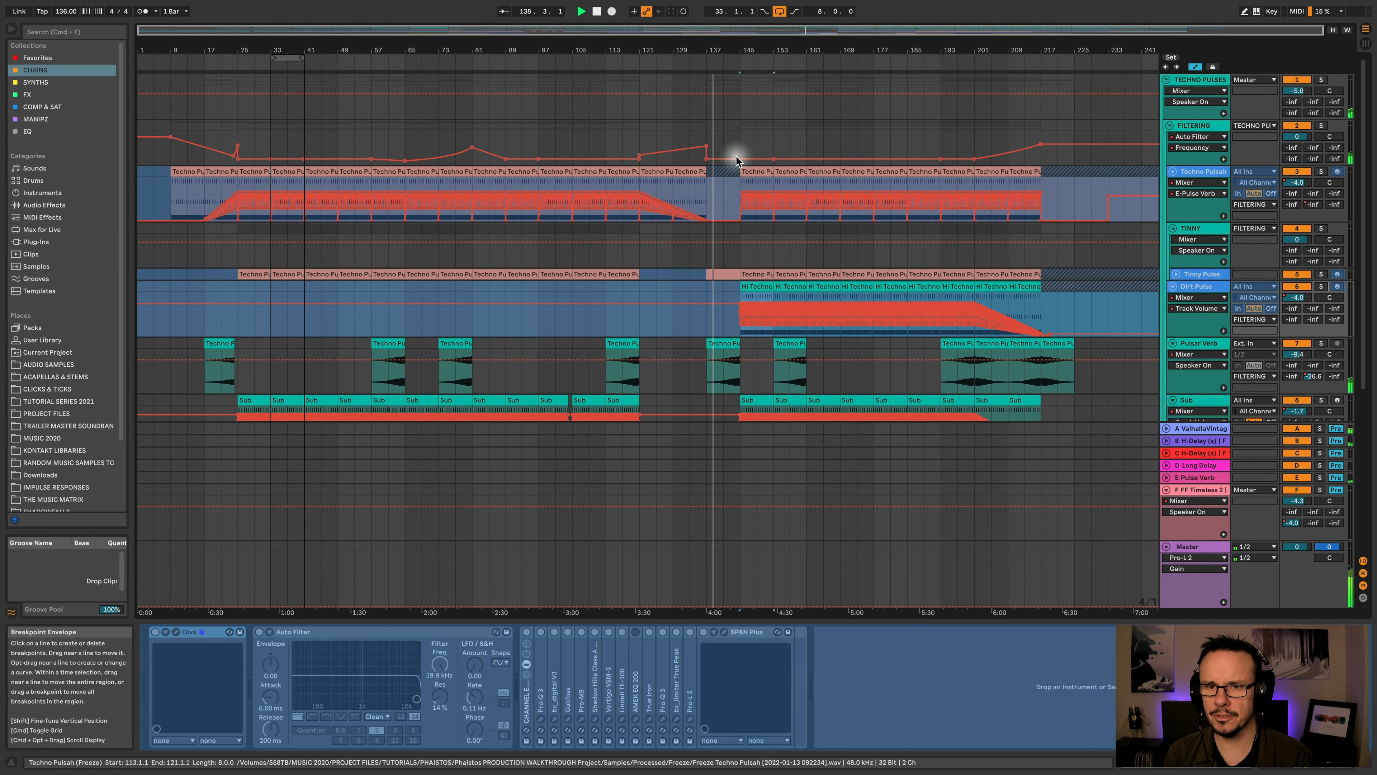
scroll(901, 307, "down", 5)
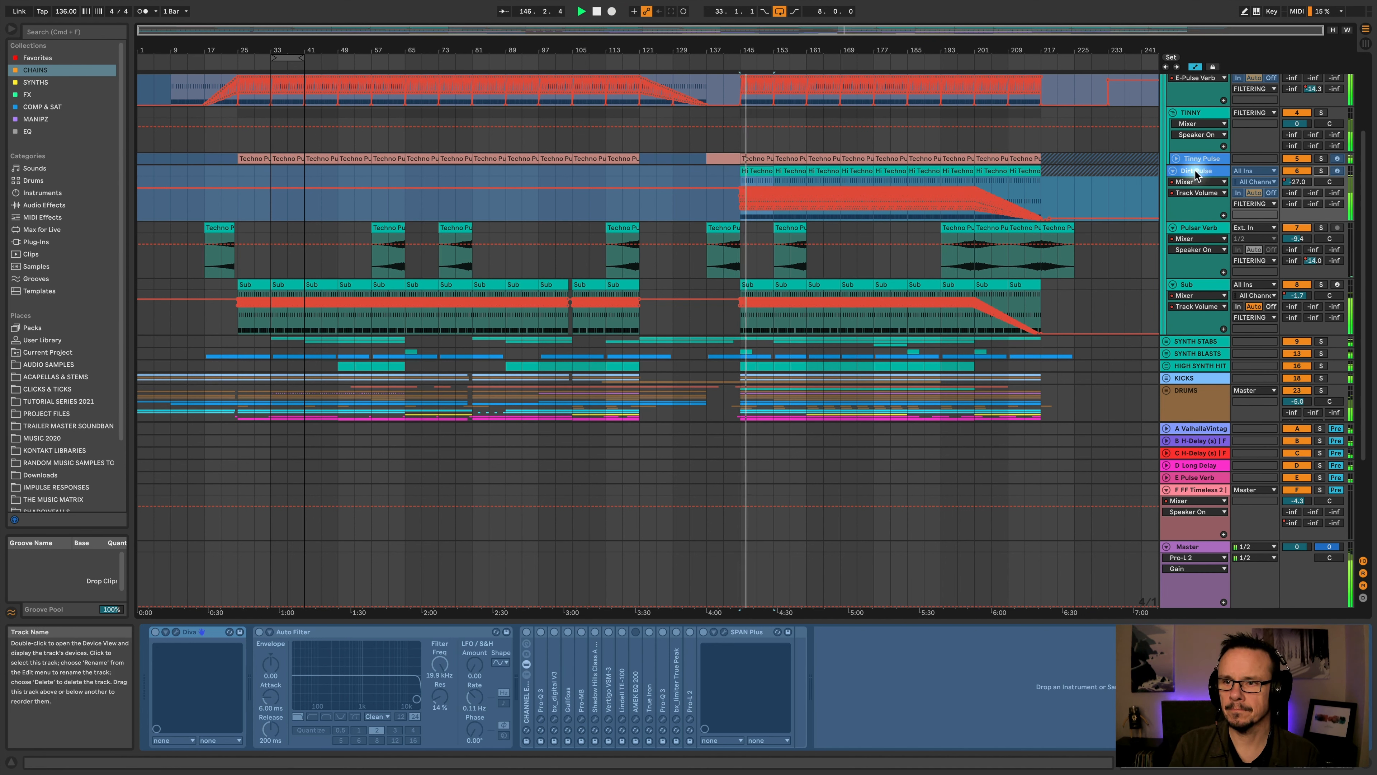
Solo the Dirt Pulse track and play its Hi Techno clip in close-up from bar 151
left_click(1321, 171)
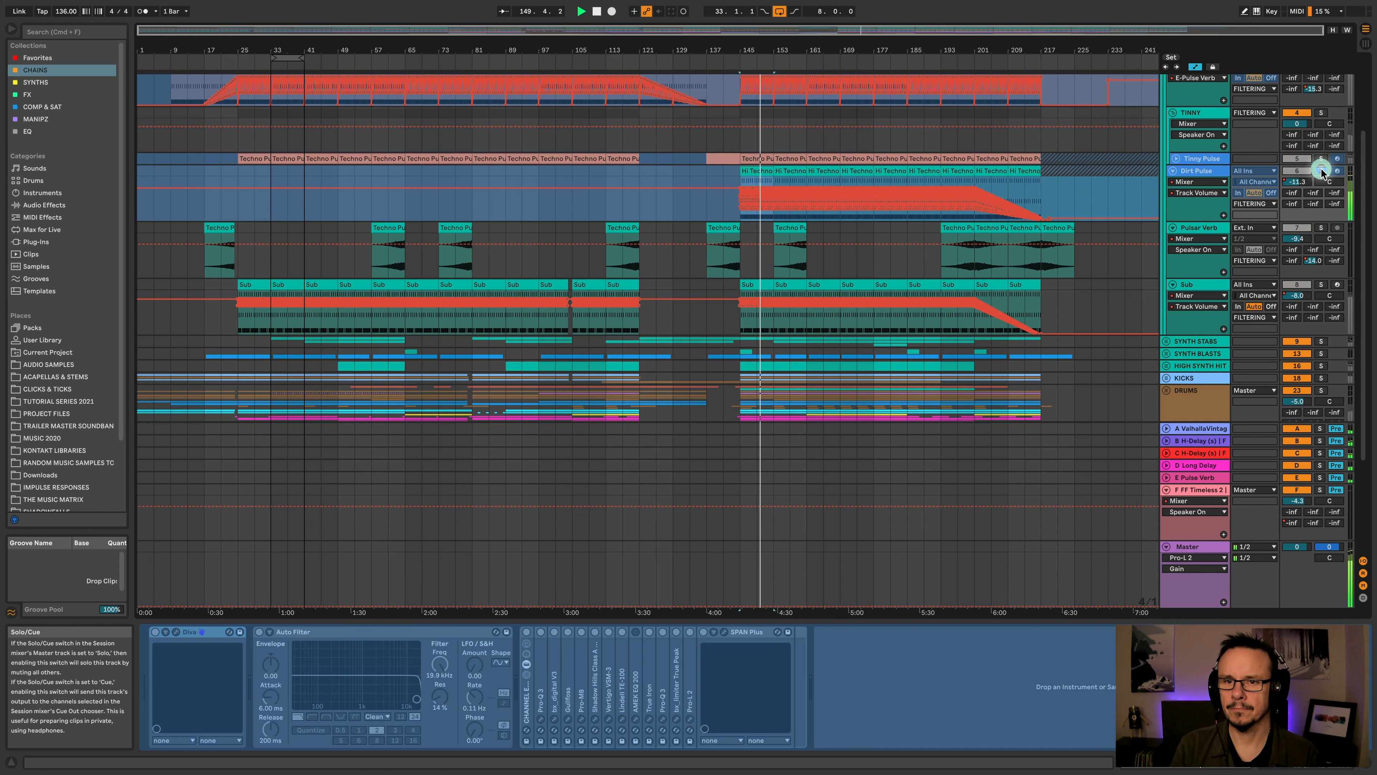
left_click_drag(780, 50, 781, 190)
key("space")
left_click_drag(523, 49, 523, 152)
key("space")
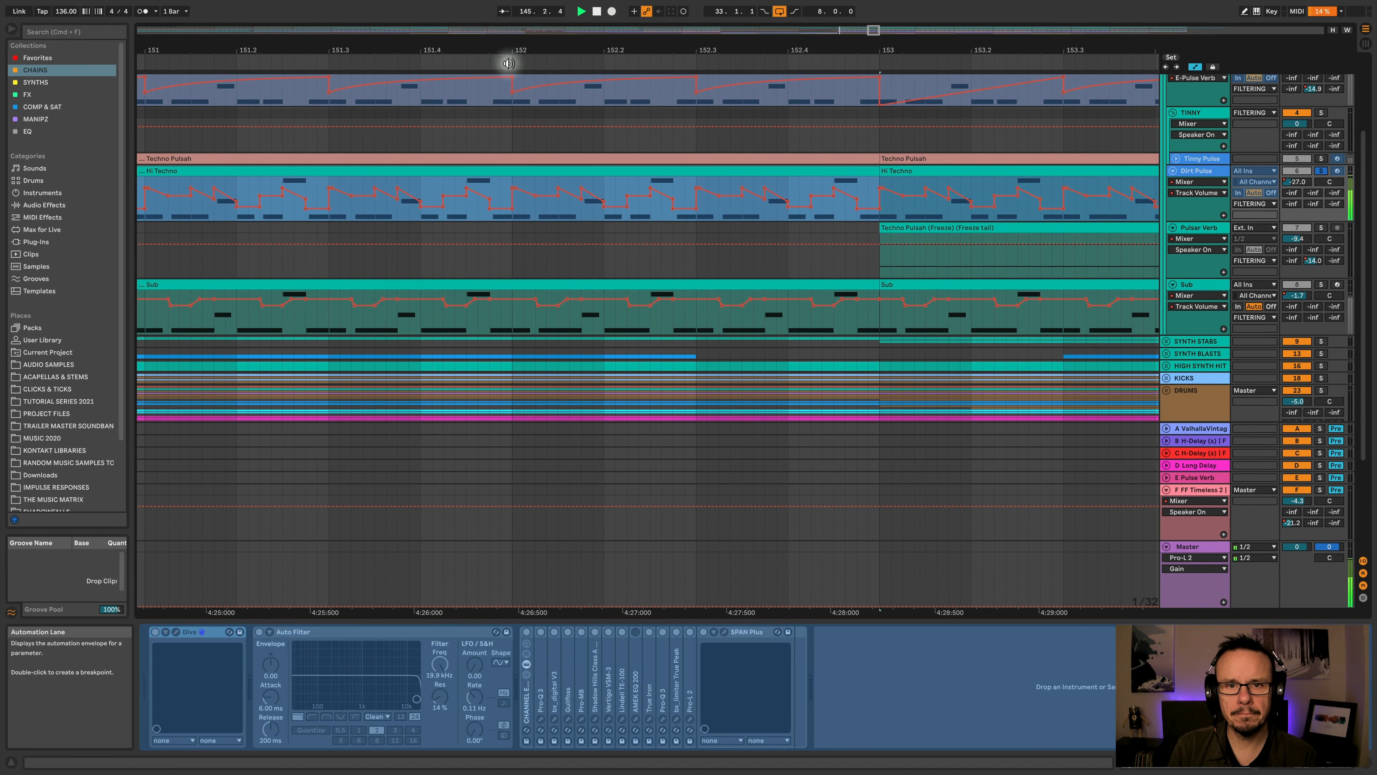
left_click_drag(504, 50, 504, 40)
key("space")
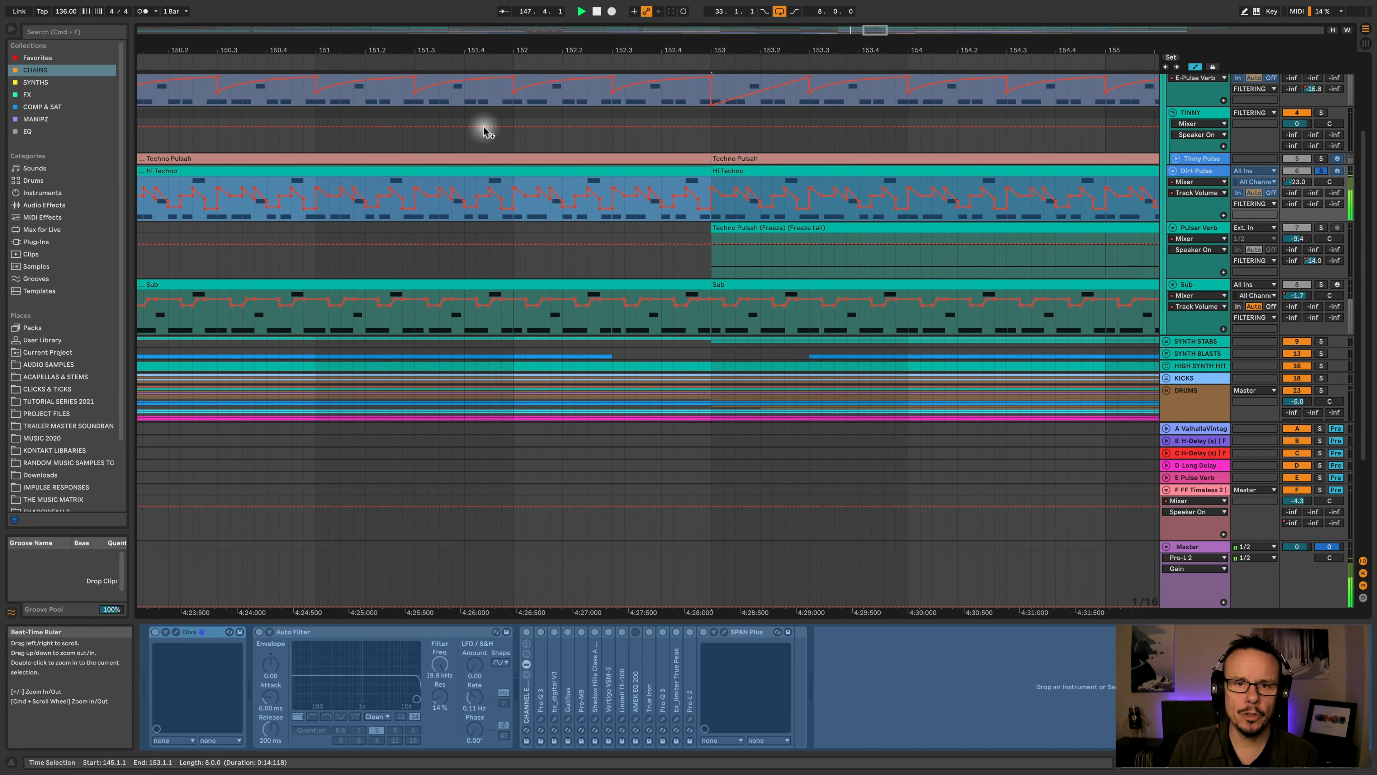
left_click(317, 54)
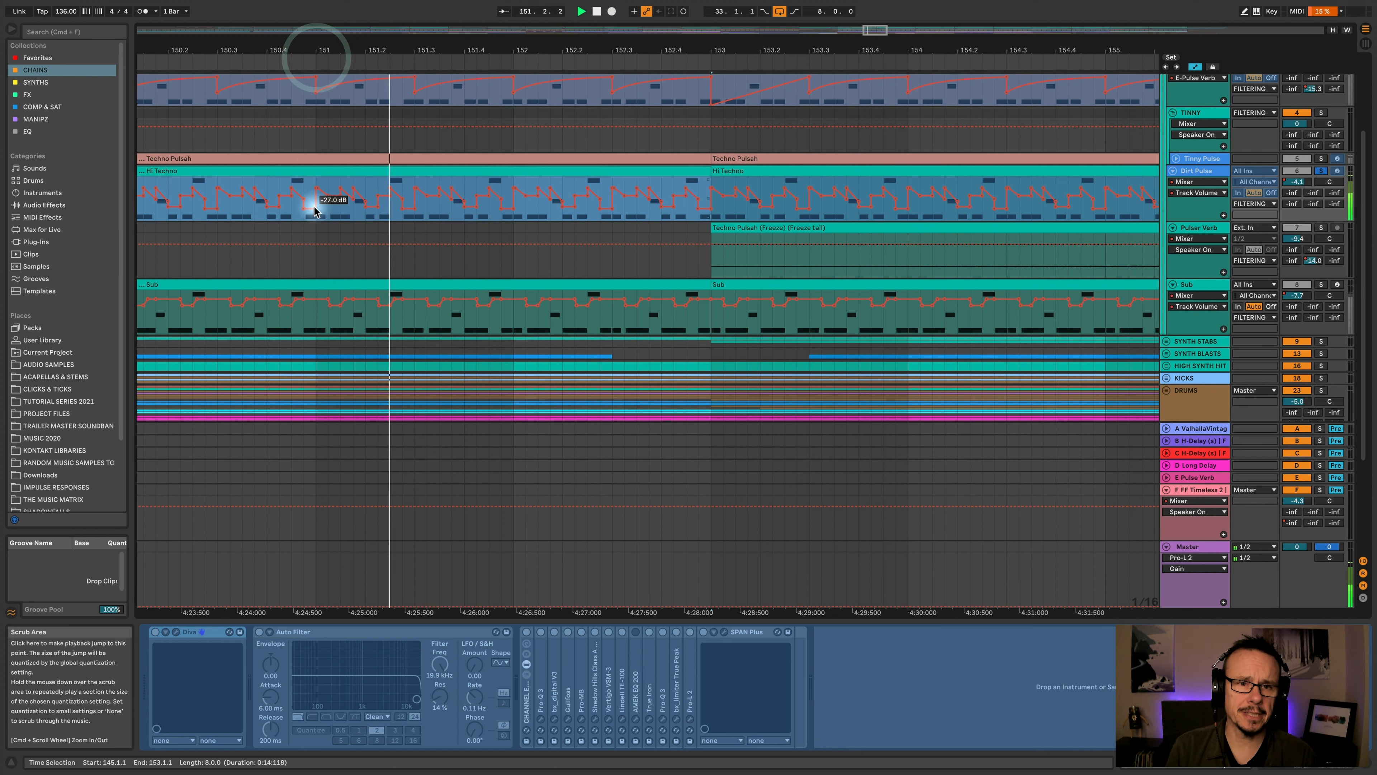
Set a two-bar loop over bars 151 to 153 of the arrangement
left_click_drag(375, 138, 708, 145)
key("super+l")
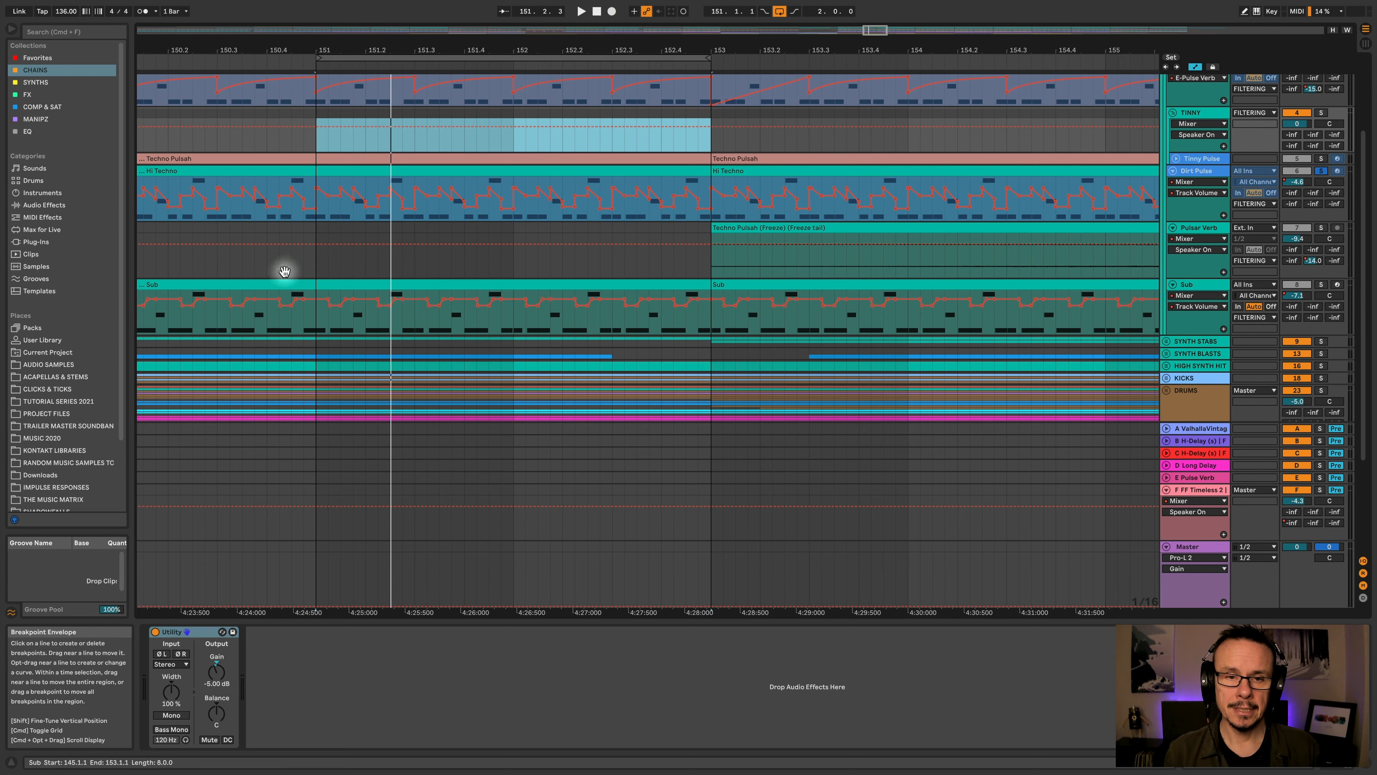
mouse_move(298, 43)
left_mouse_down()
mouse_move(298, 30)
mouse_move(304, 53)
left_mouse_up()
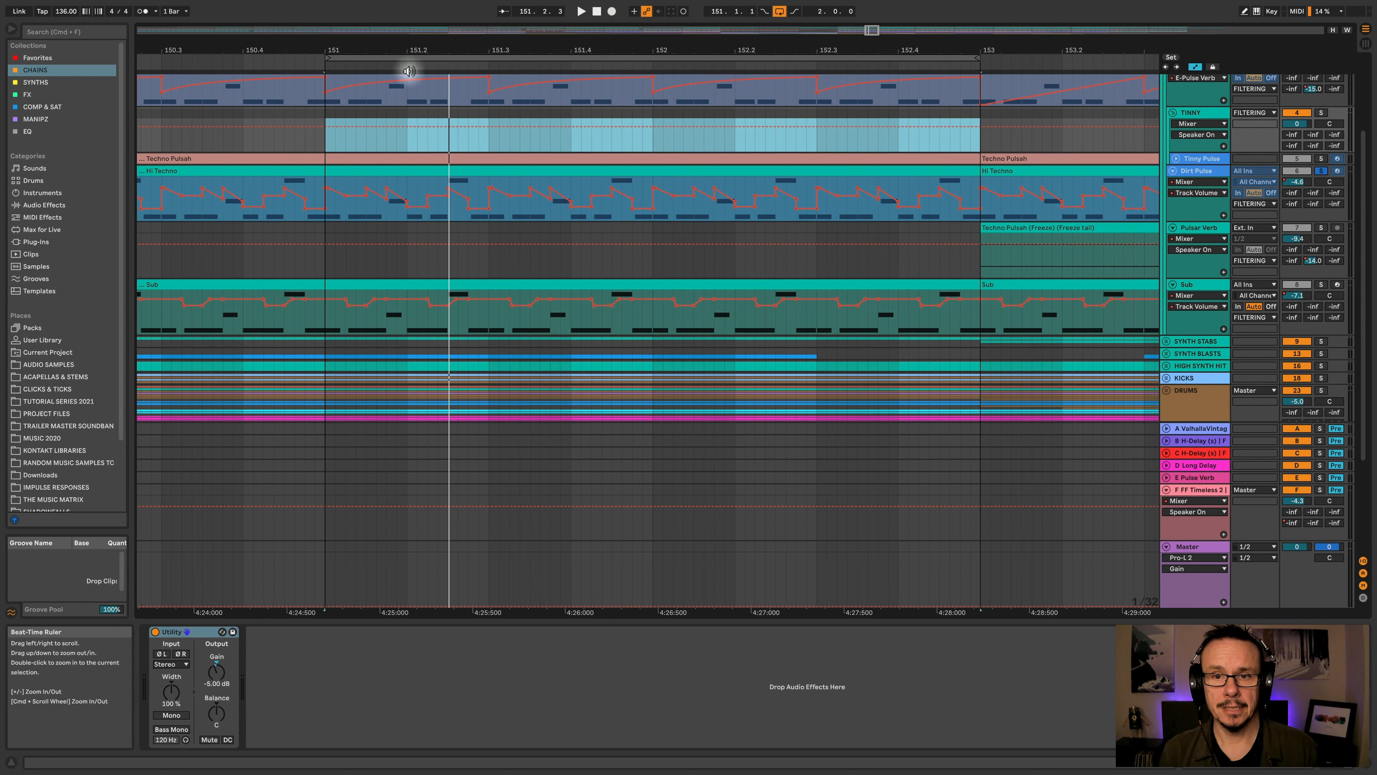
Audition Dirt Pulse with its volume automation from bar 151 to 152 deleted, and undo the deletion
left_click_drag(655, 220, 330, 205)
key("Delete")
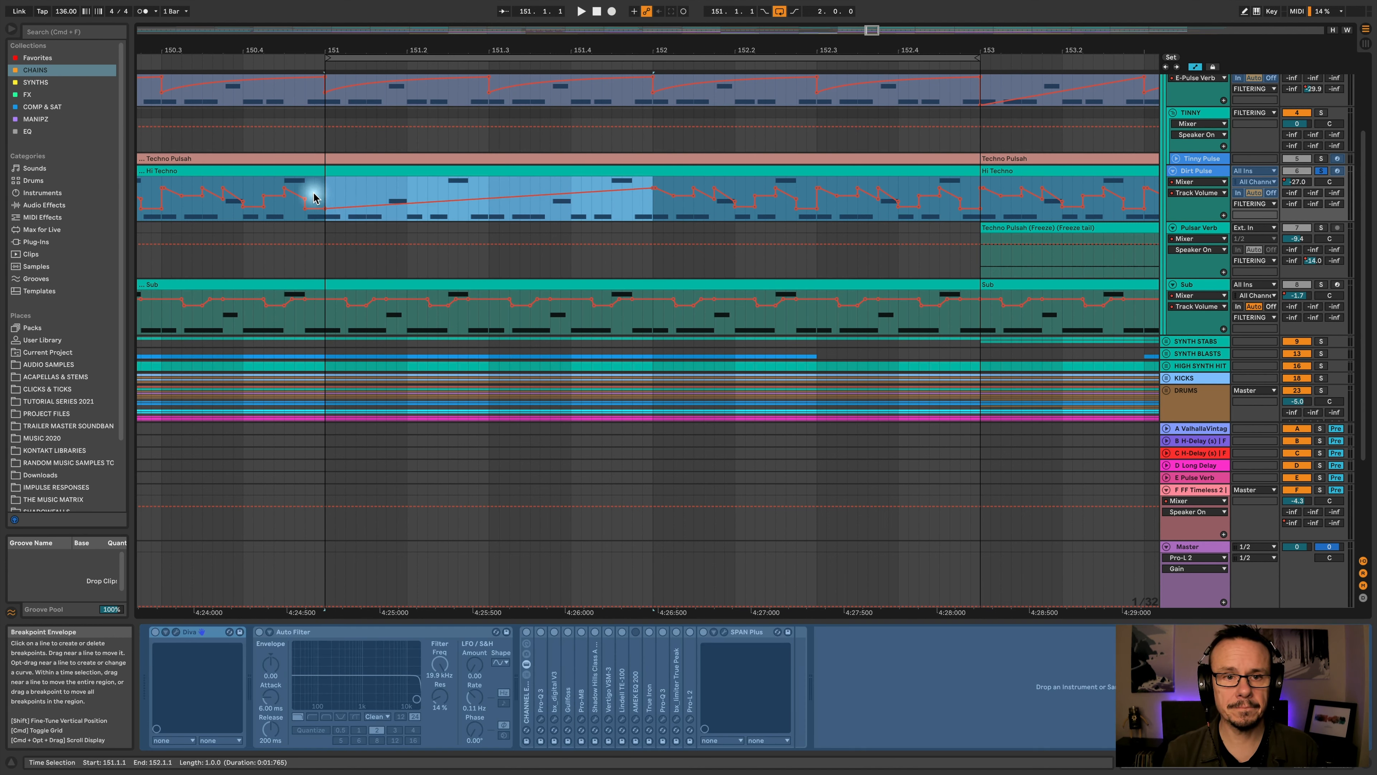
left_click(314, 201)
left_click_drag(324, 196, 324, 187)
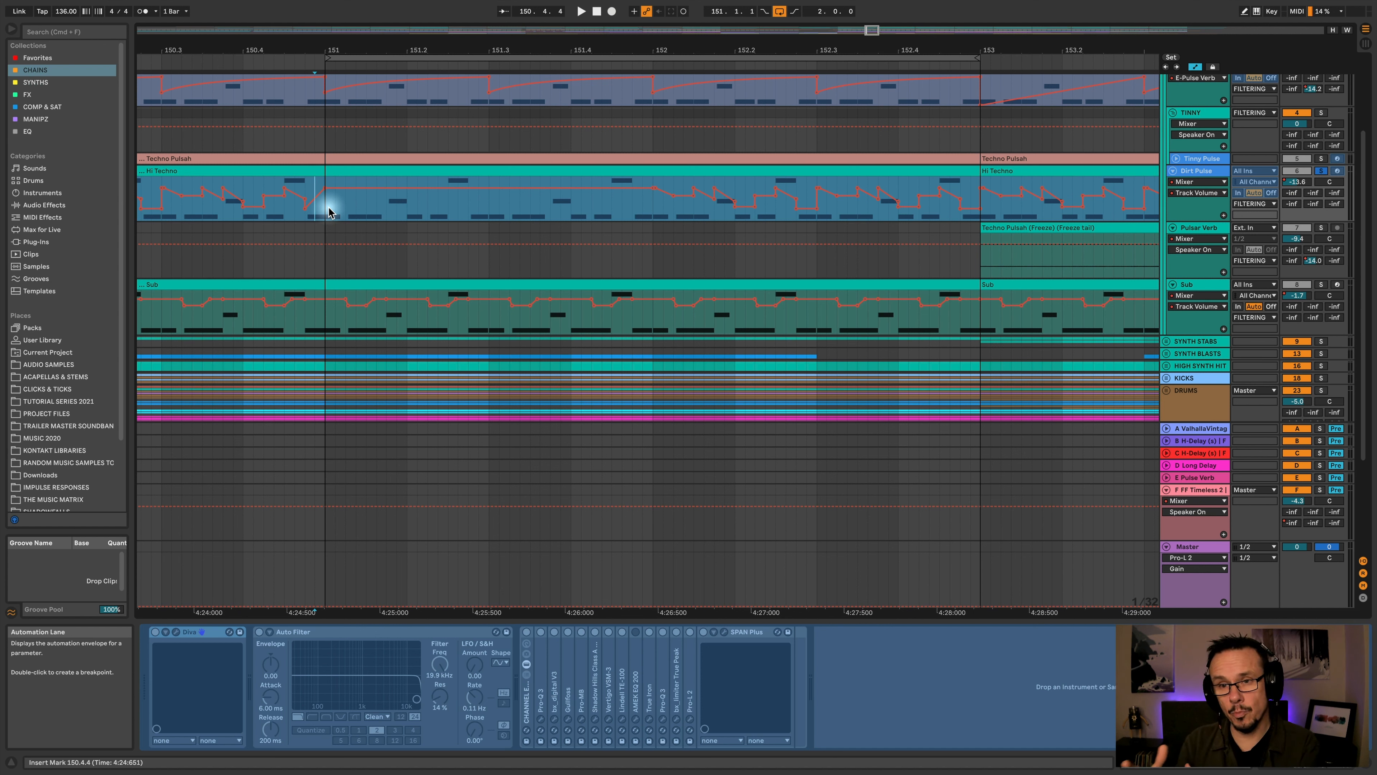
key("space")
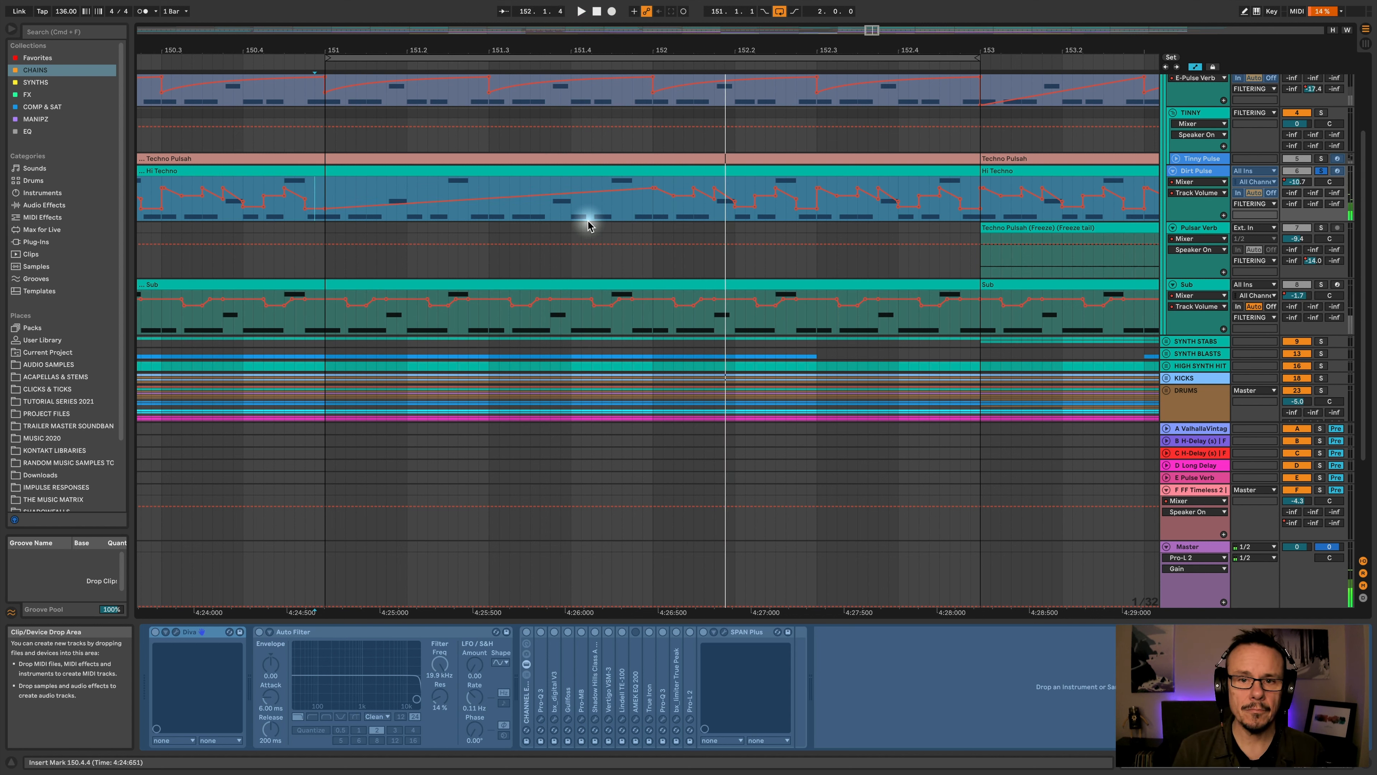
key("super+z")
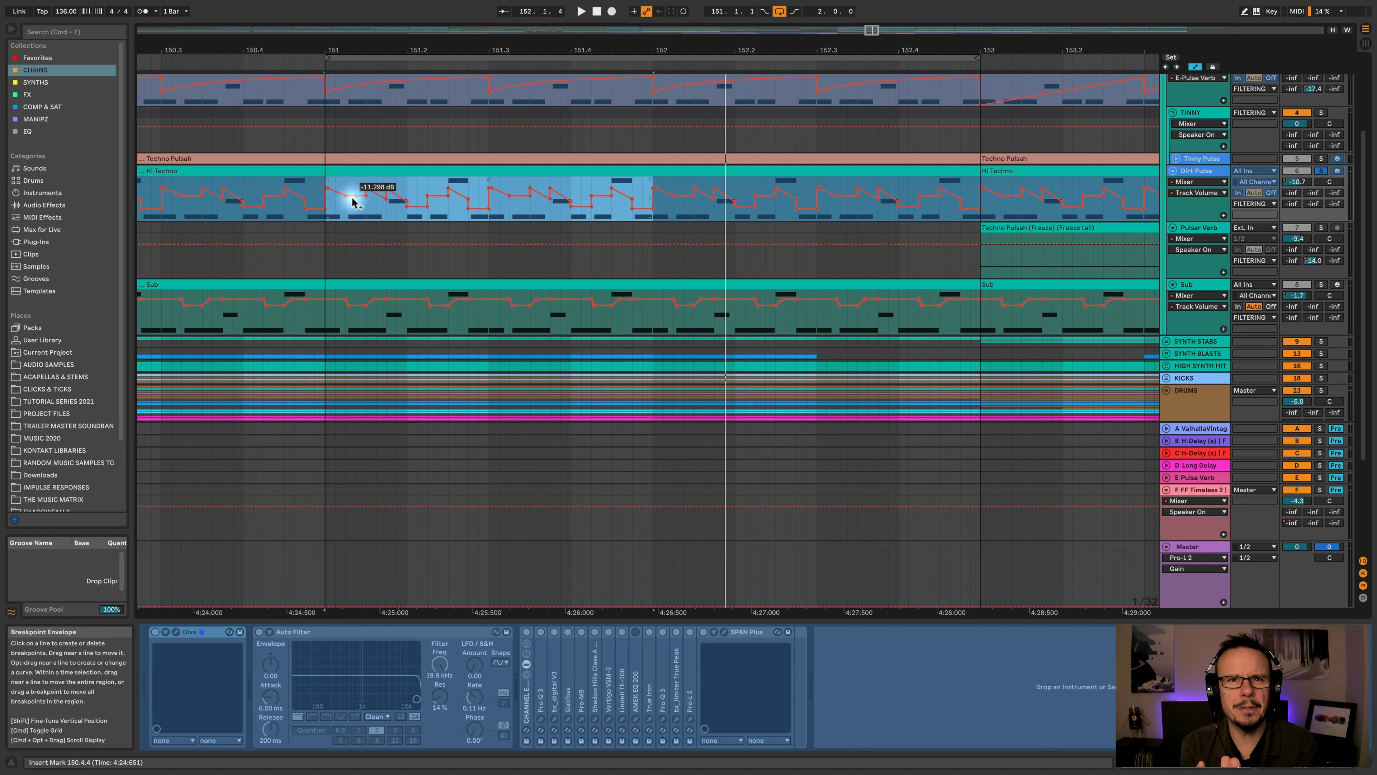
Solo the TECHNO PULSES group instead and play the loop, comparing it with Dirt Pulse deactivated and reactivated
scroll(352, 202, "up", 3)
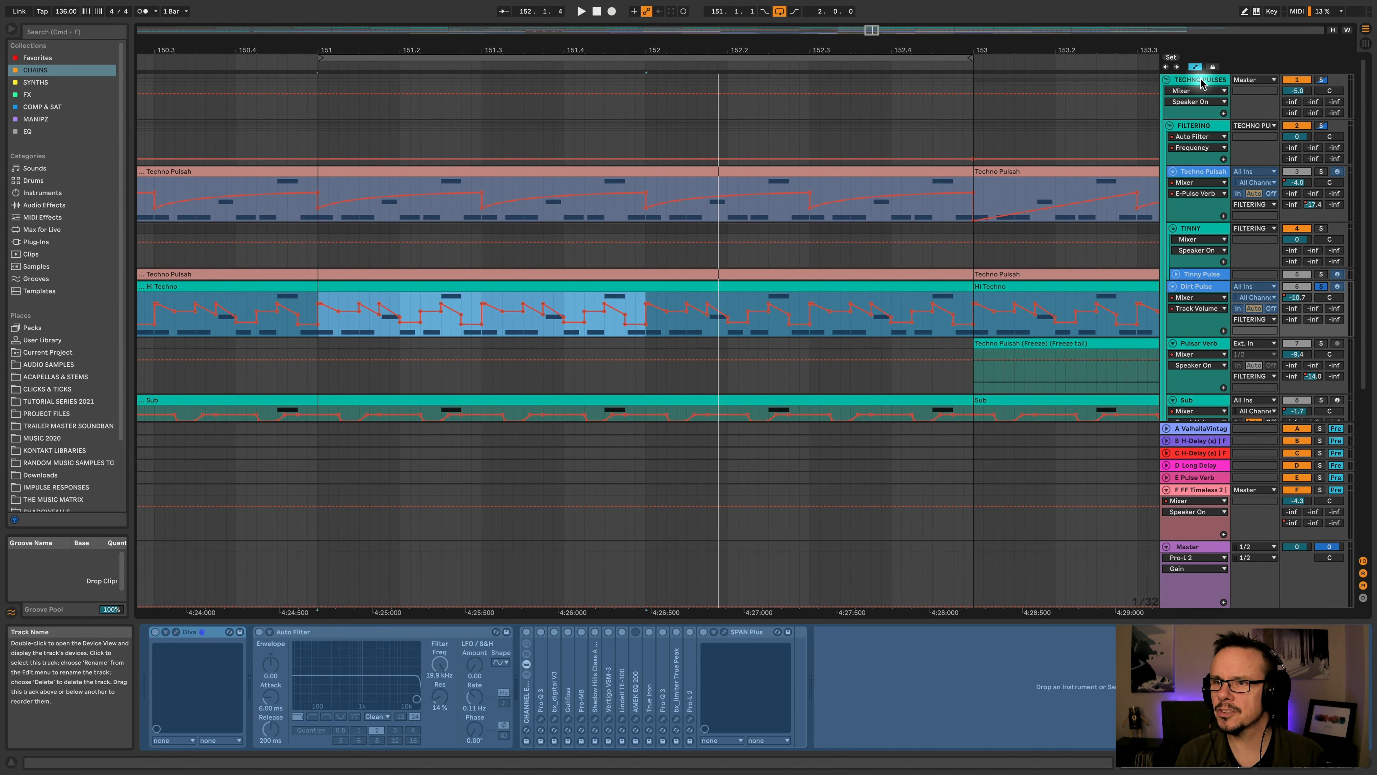
left_click(1321, 80)
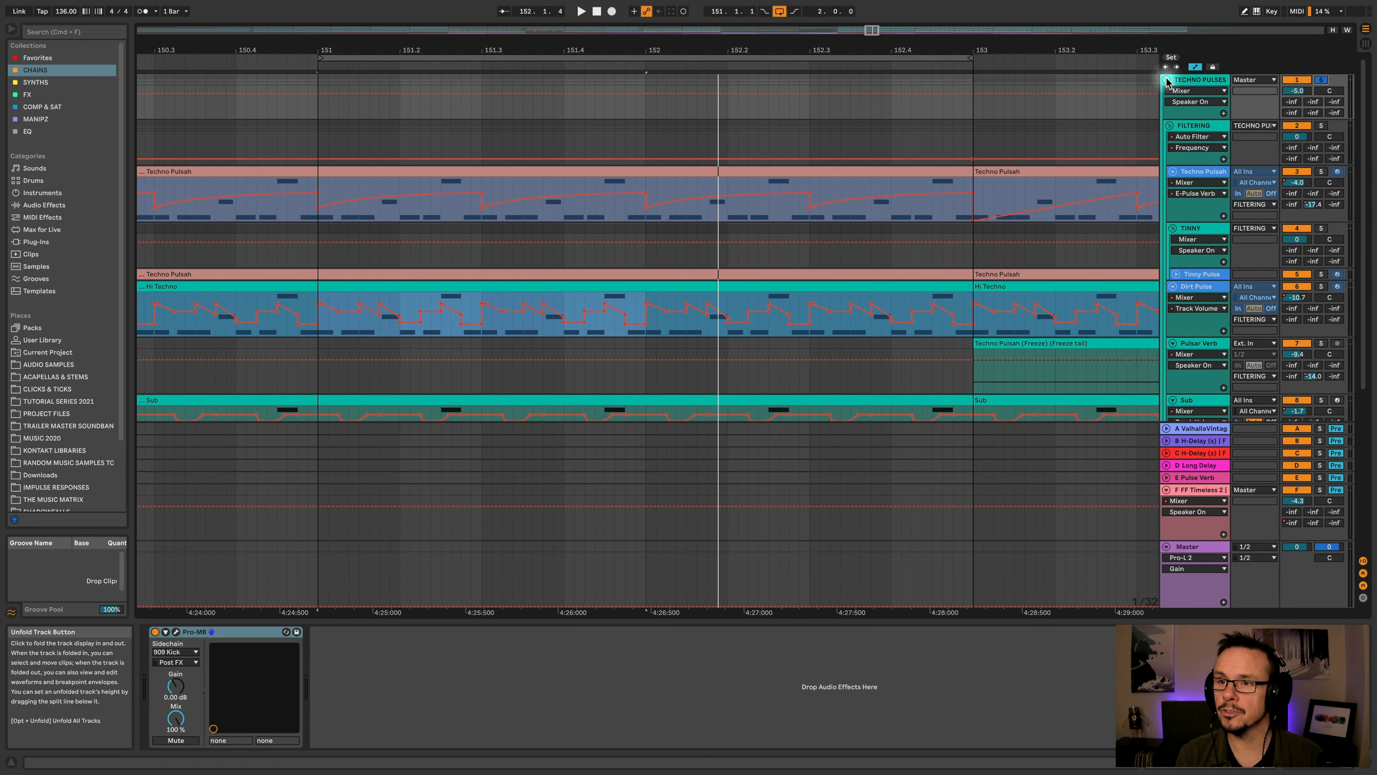
key("space")
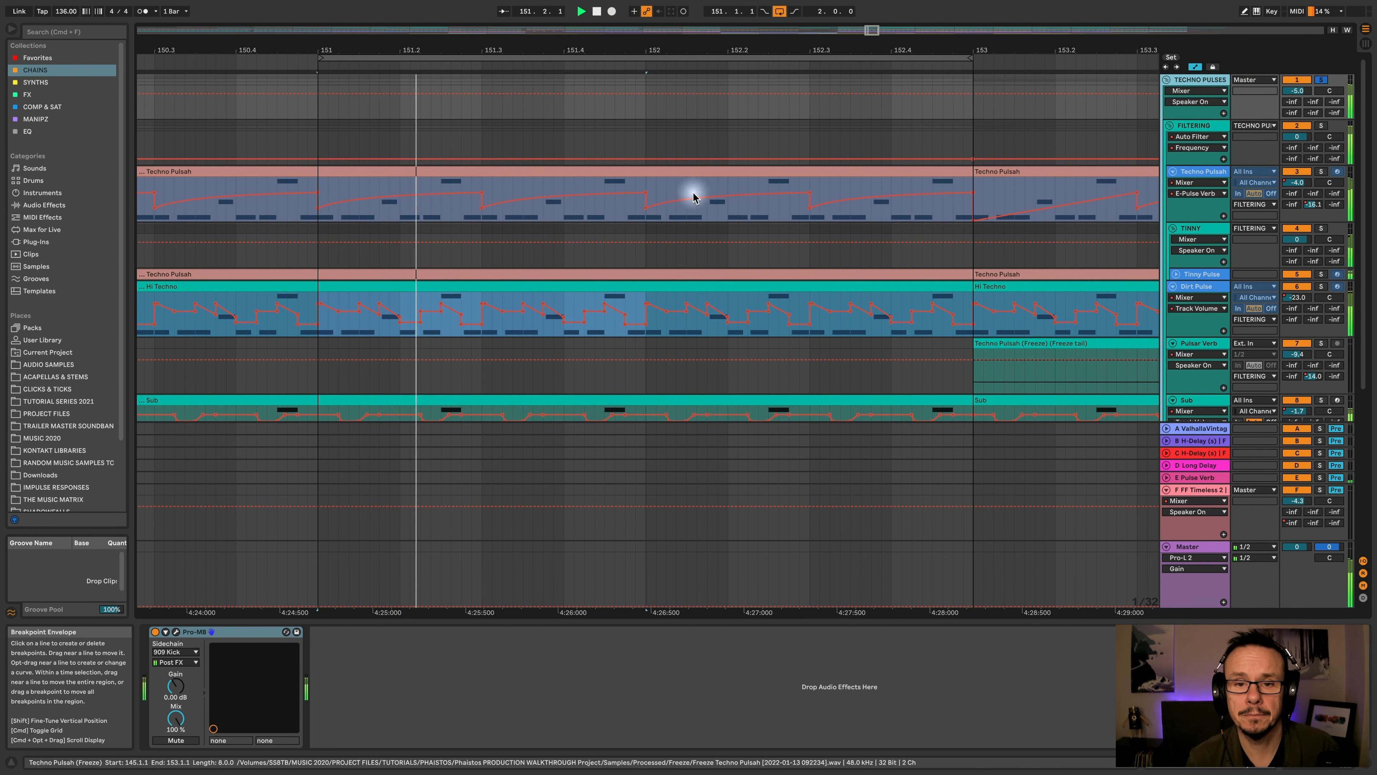
left_click(1196, 288)
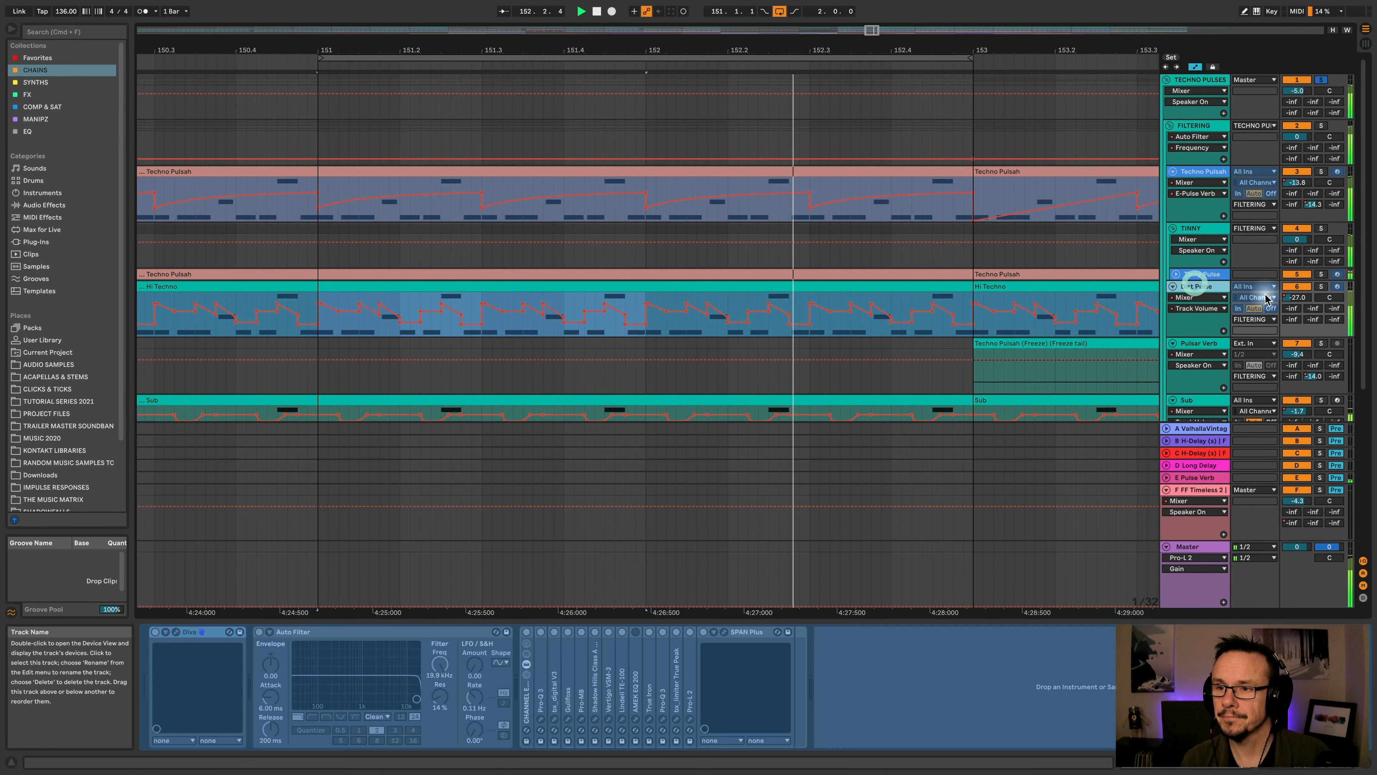
left_click(1296, 288)
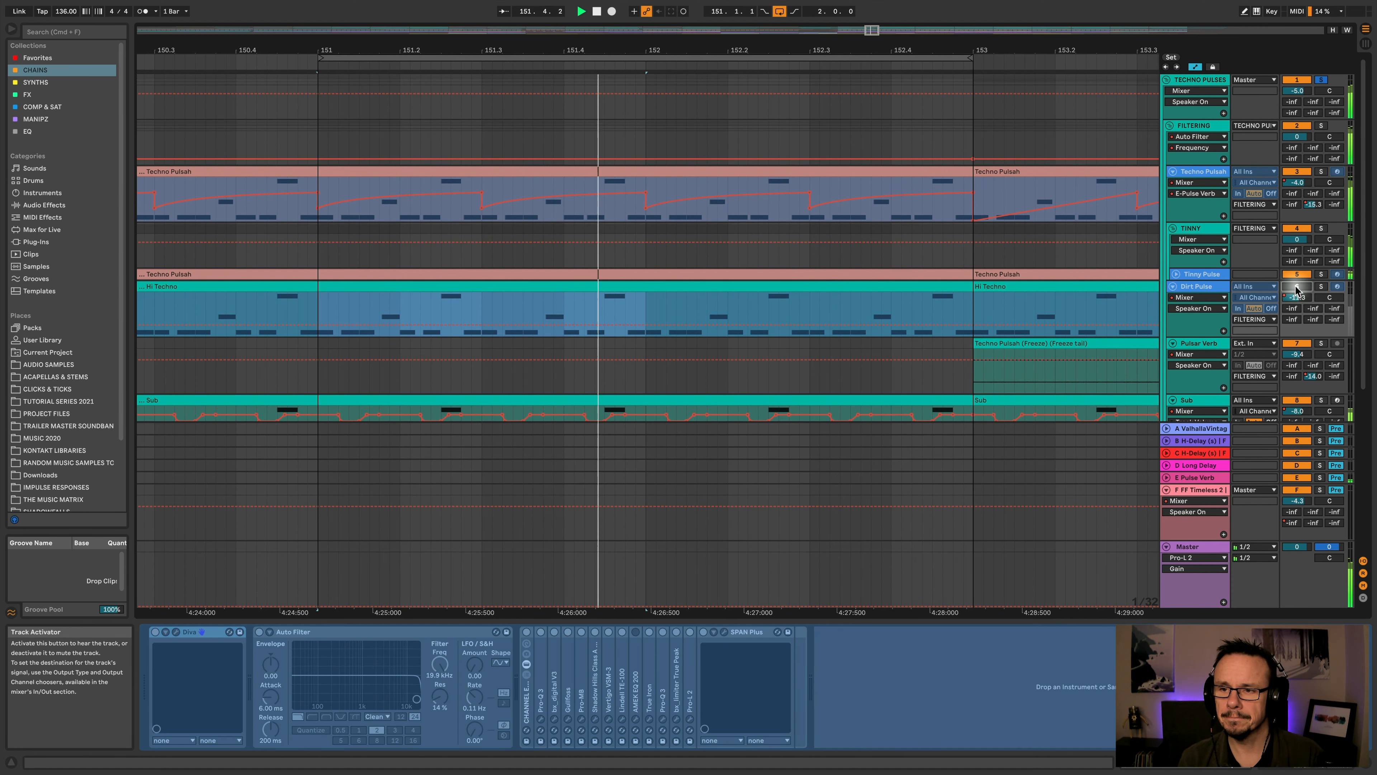
left_click(1296, 288)
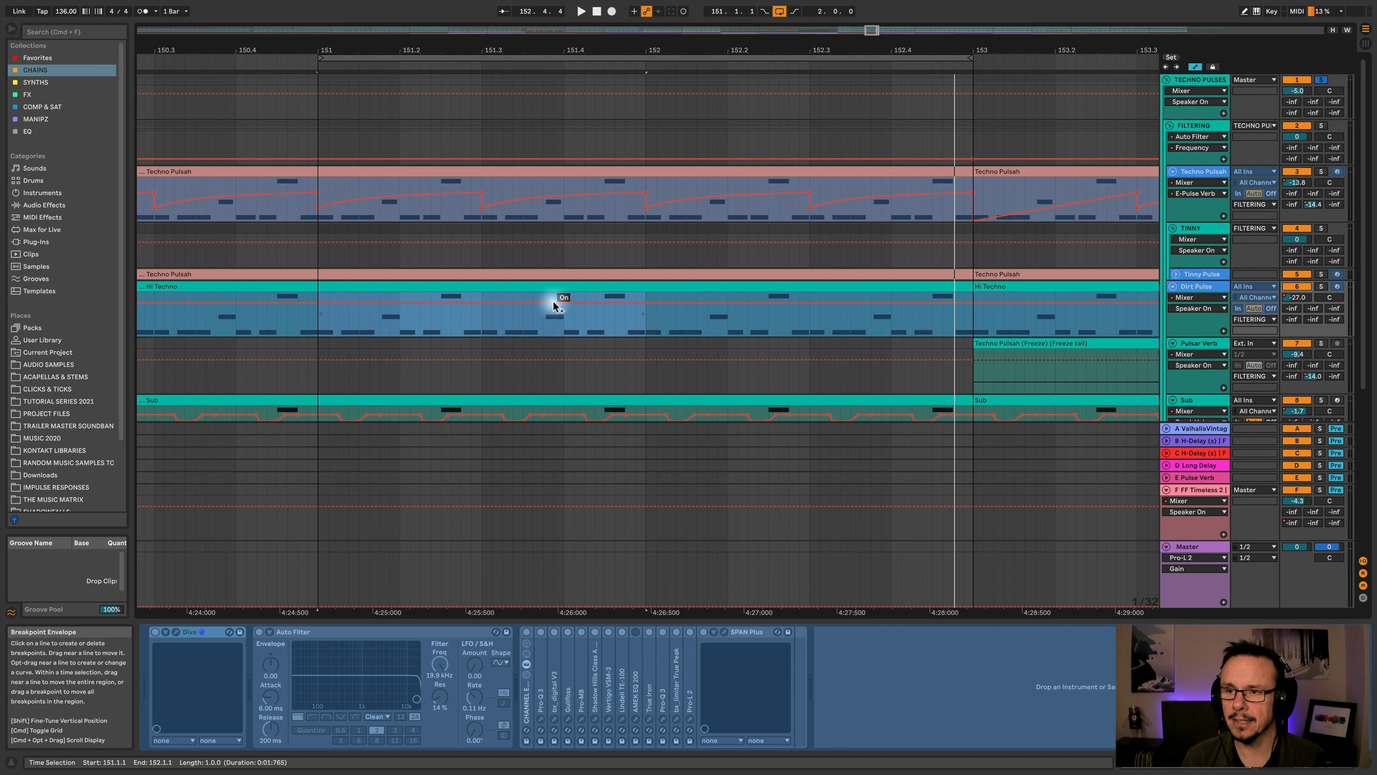
Display the Dirt Pulse track's volume automation with automation re-enabled and play the loop
left_click(1297, 297)
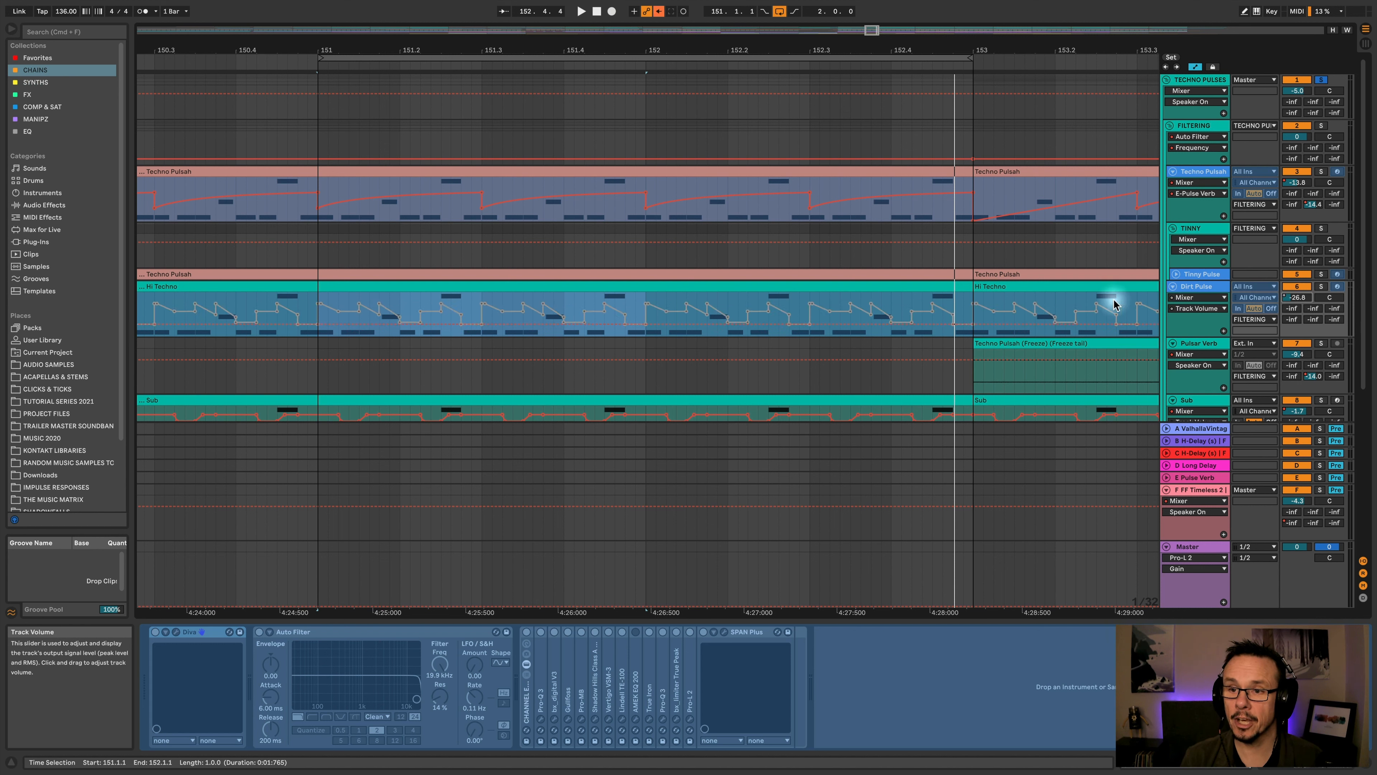
left_click(658, 11)
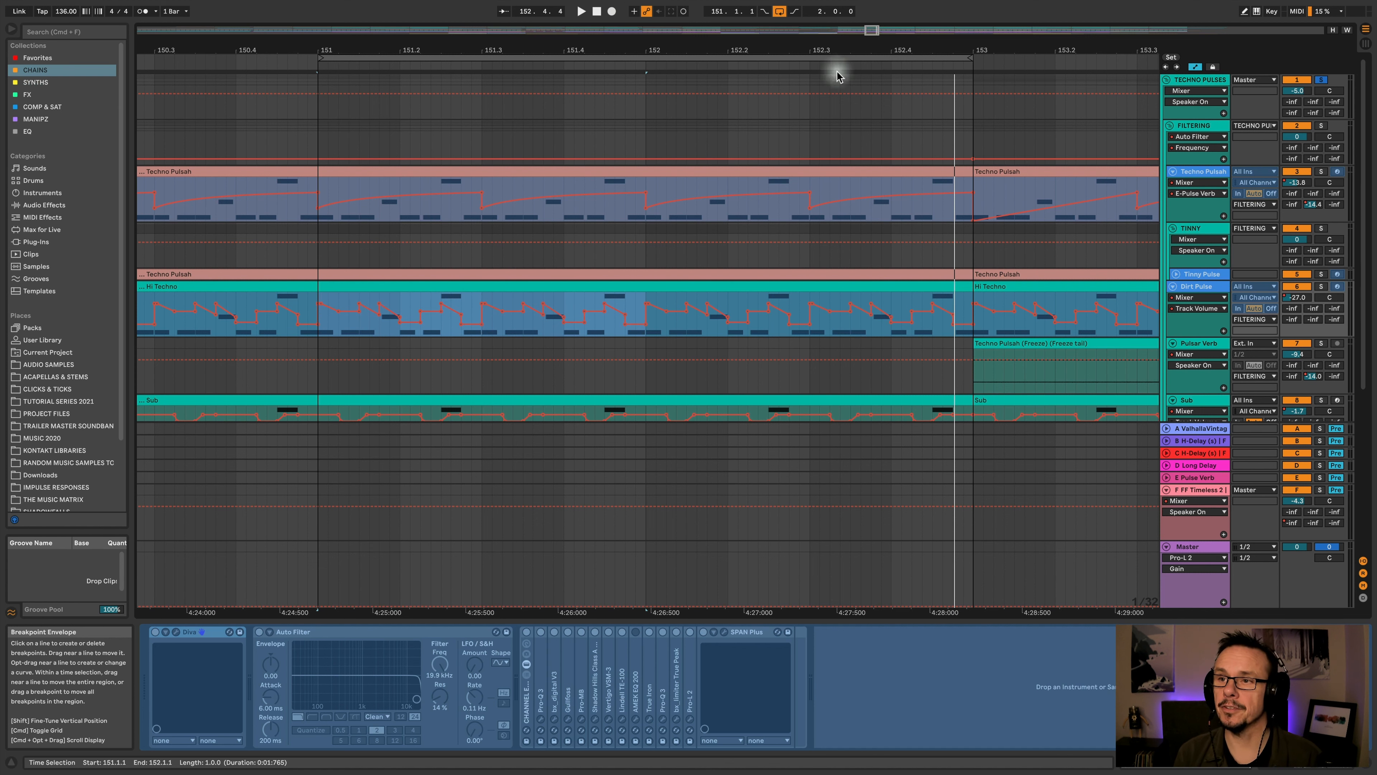
key("space")
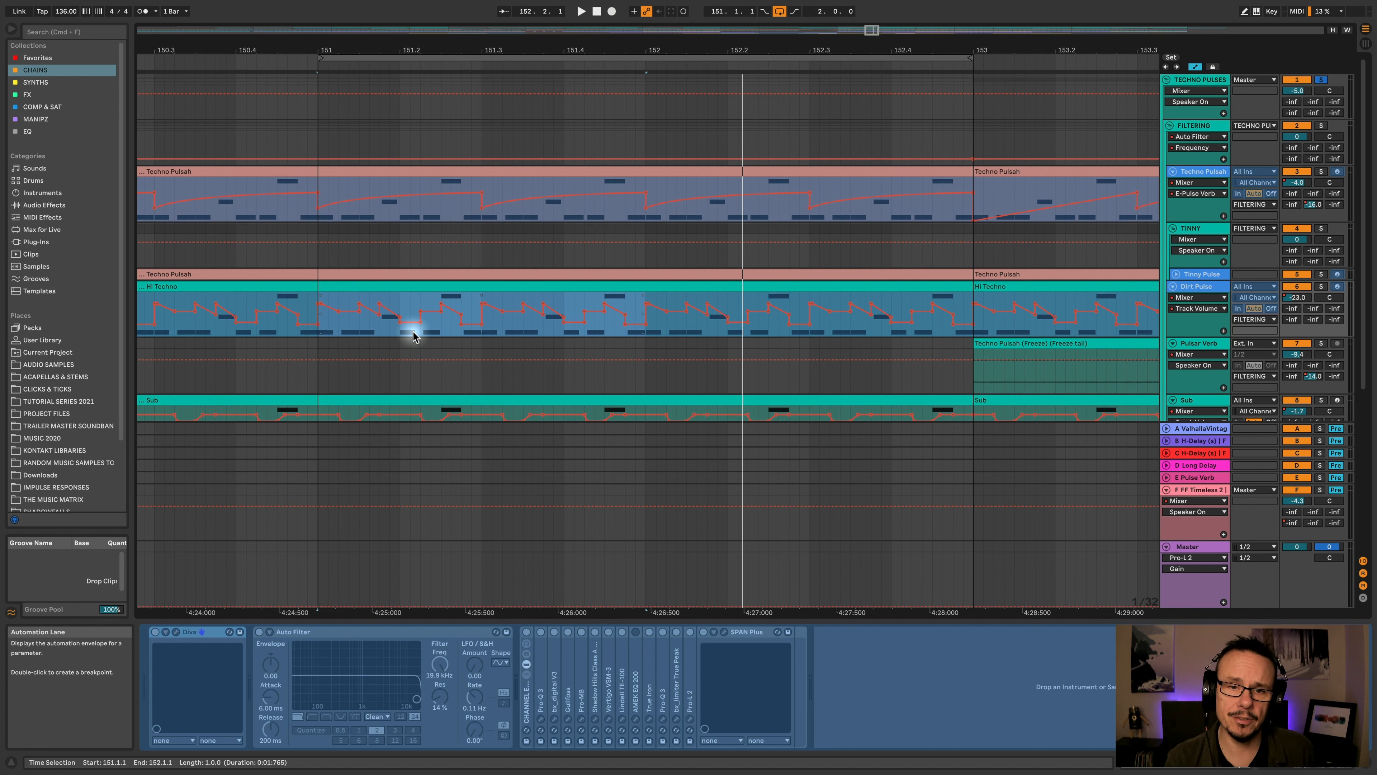
Set the loop to the eight-bar Techno Pulsah clip starting at bar 145
left_click_drag(358, 52, 347, 16)
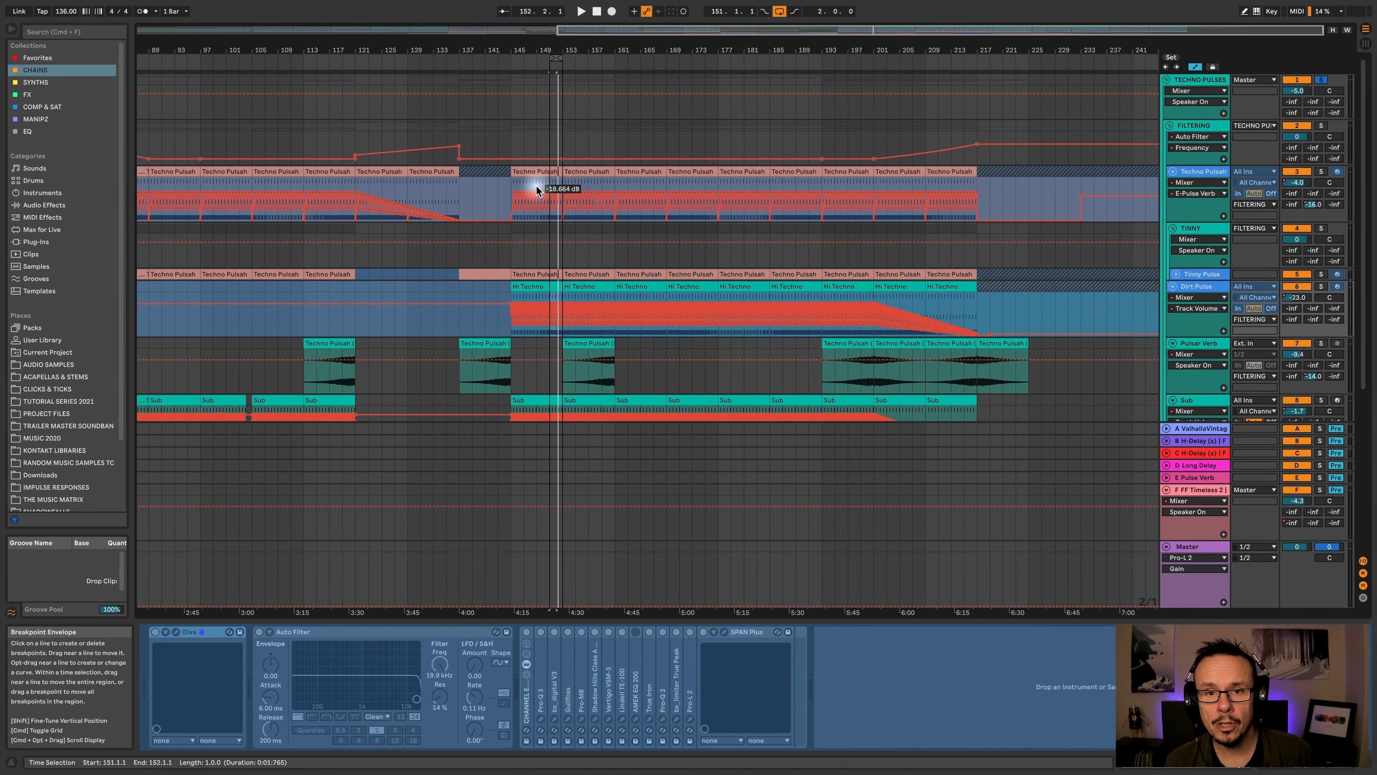
left_click(531, 171)
key("super+l")
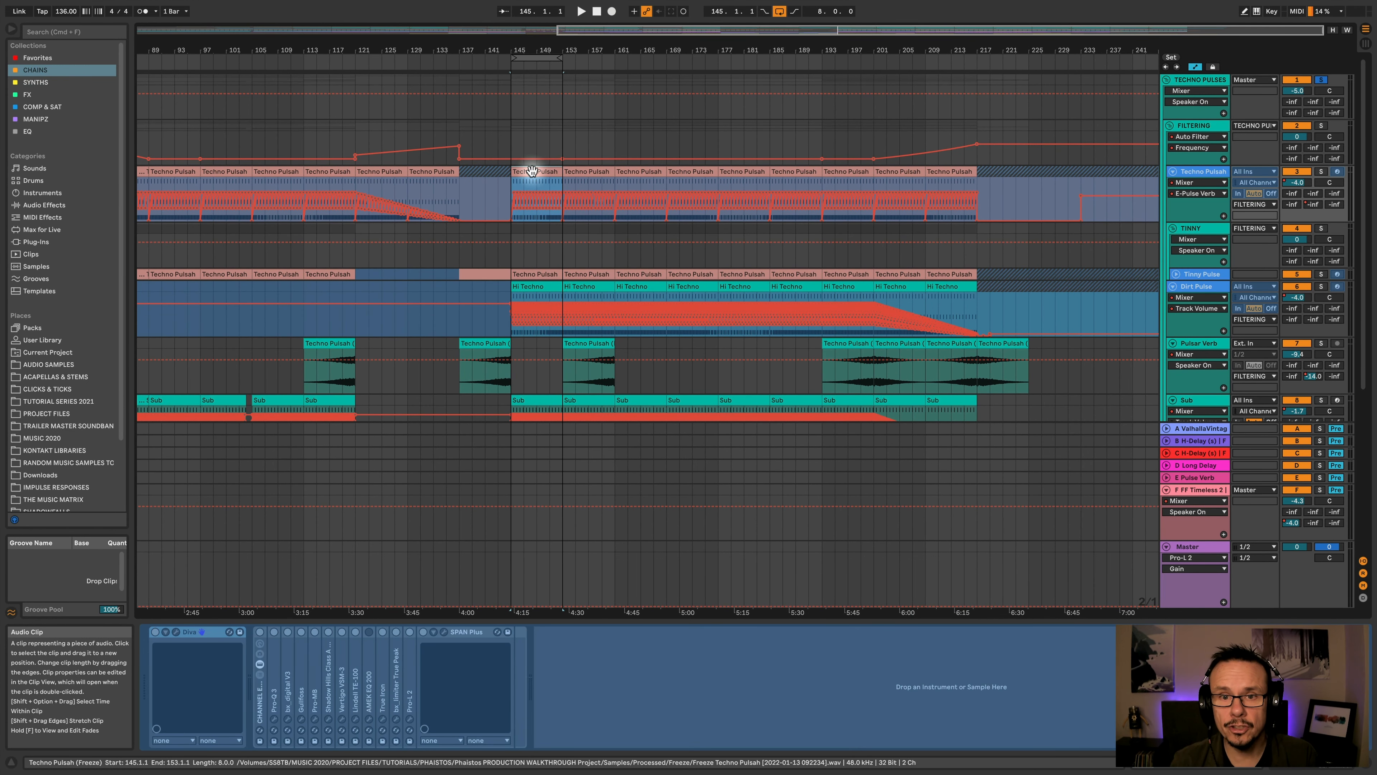
left_click_drag(511, 47, 727, 47)
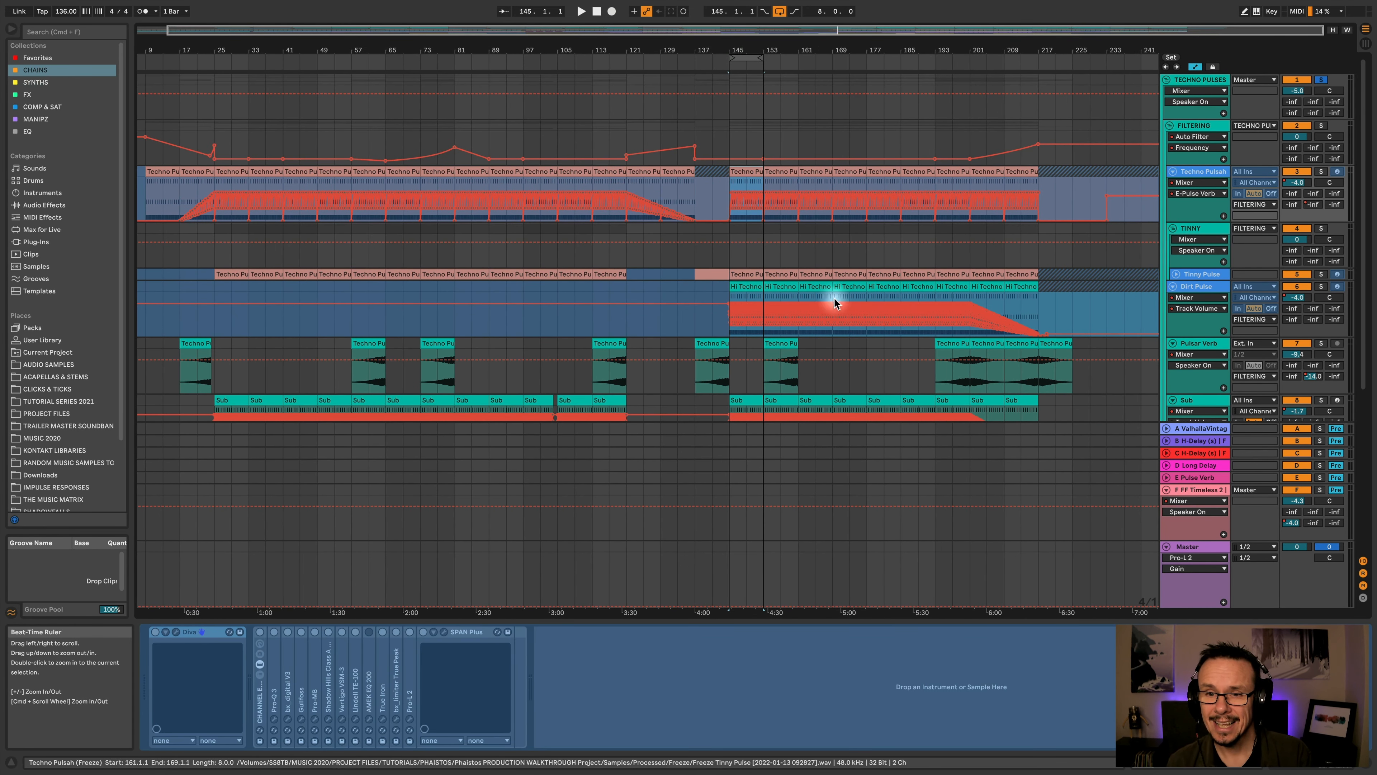
Examine the breakdown between bars 121 and 145 on the Sub track and across the other TECHNO PULSES layers
scroll(762, 347, "down", 5)
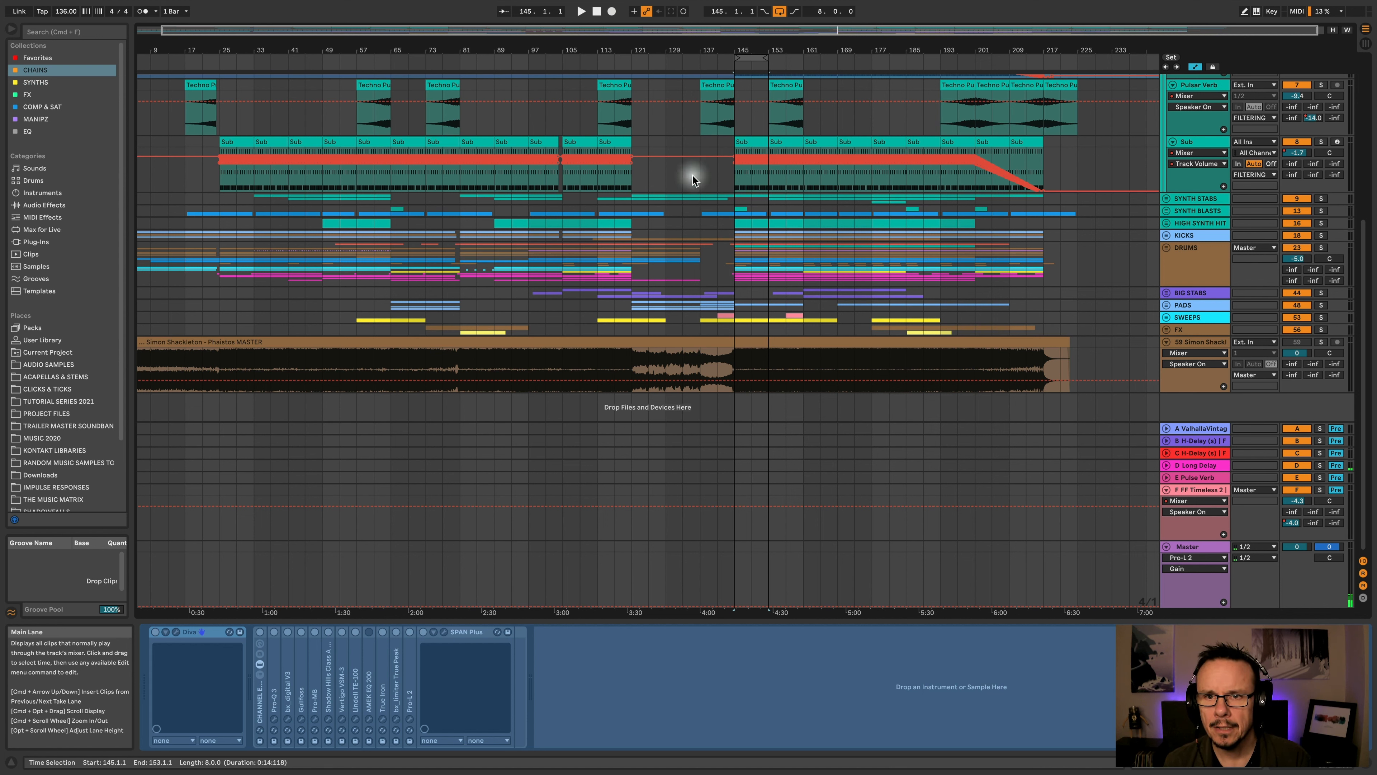
left_click(735, 188)
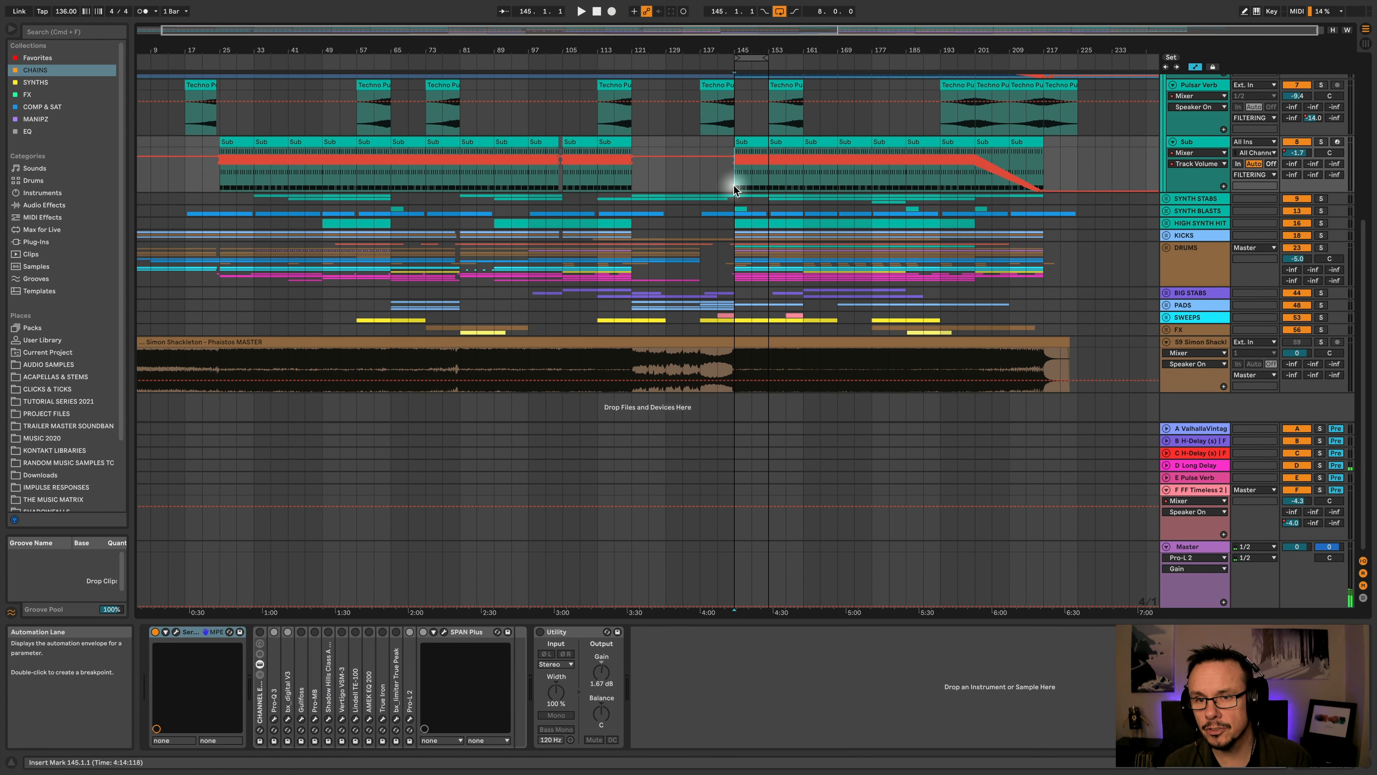
left_click(635, 184)
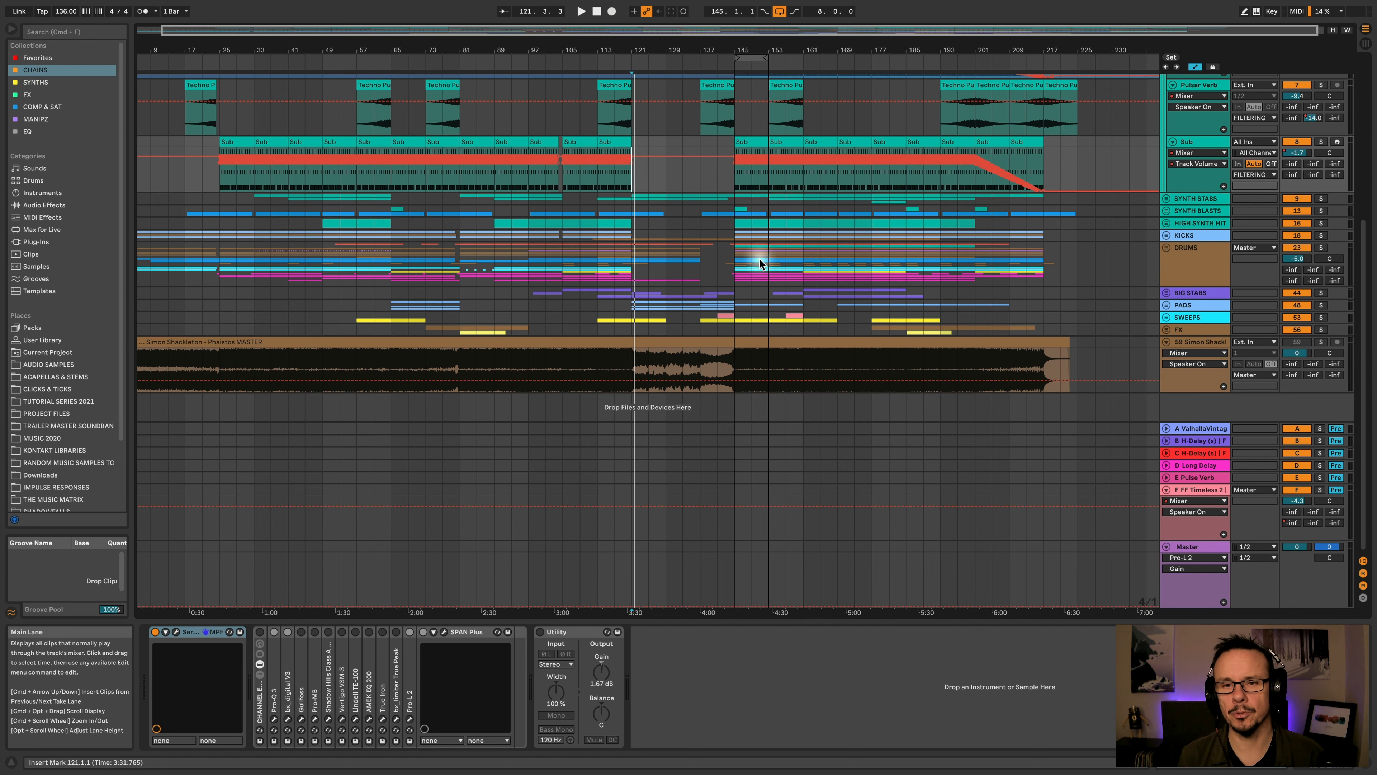
scroll(749, 214, "up", 4)
scroll(749, 215, "up", 4)
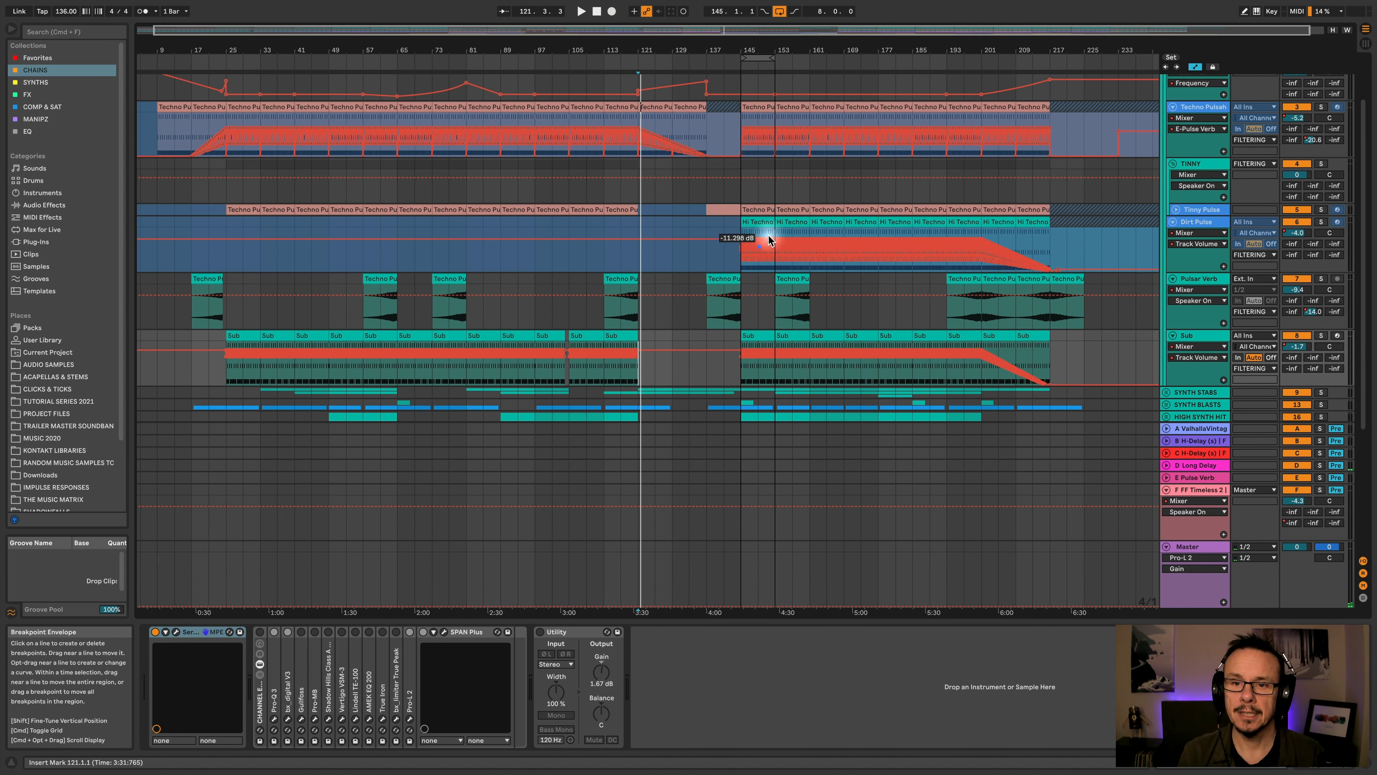
left_click(946, 177)
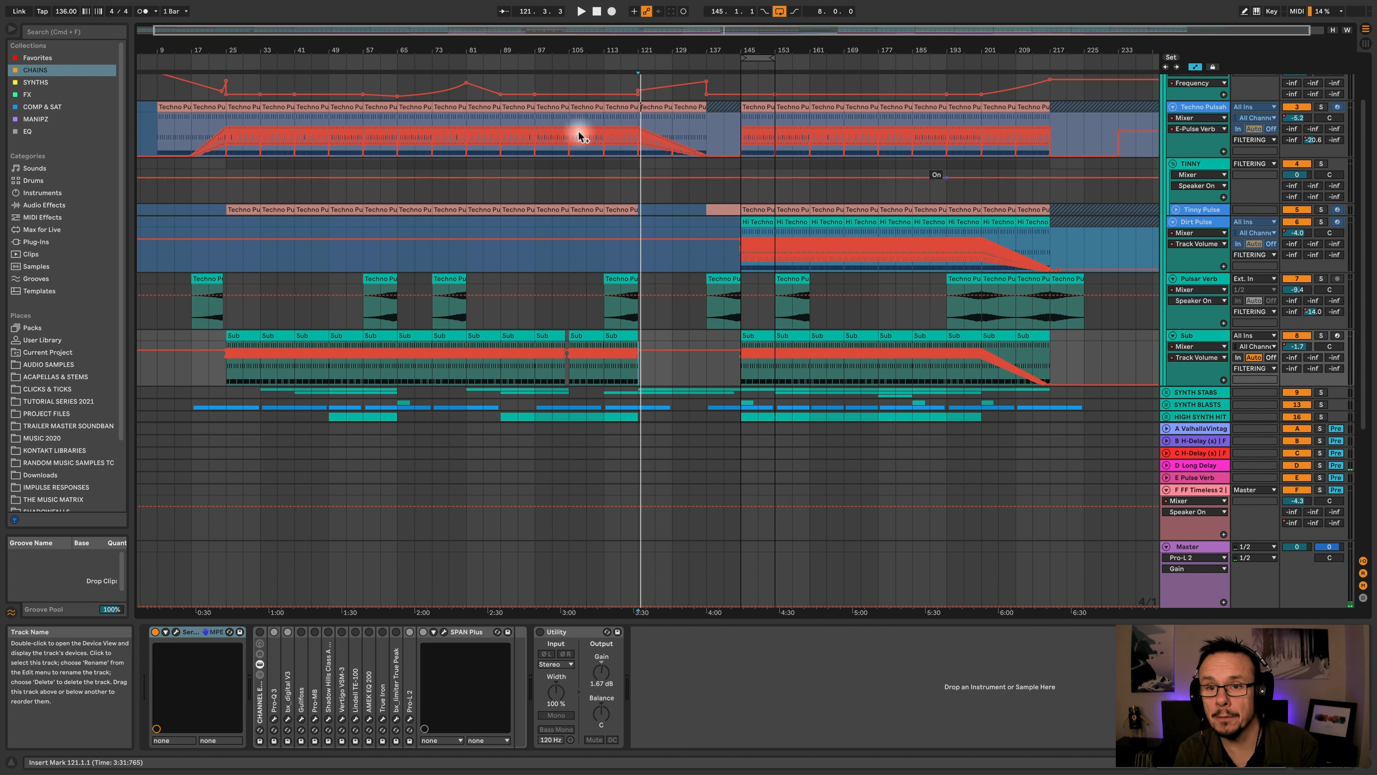
Extend the loop from bar 145 to bar 193, a length of 48 bars
left_click(741, 193)
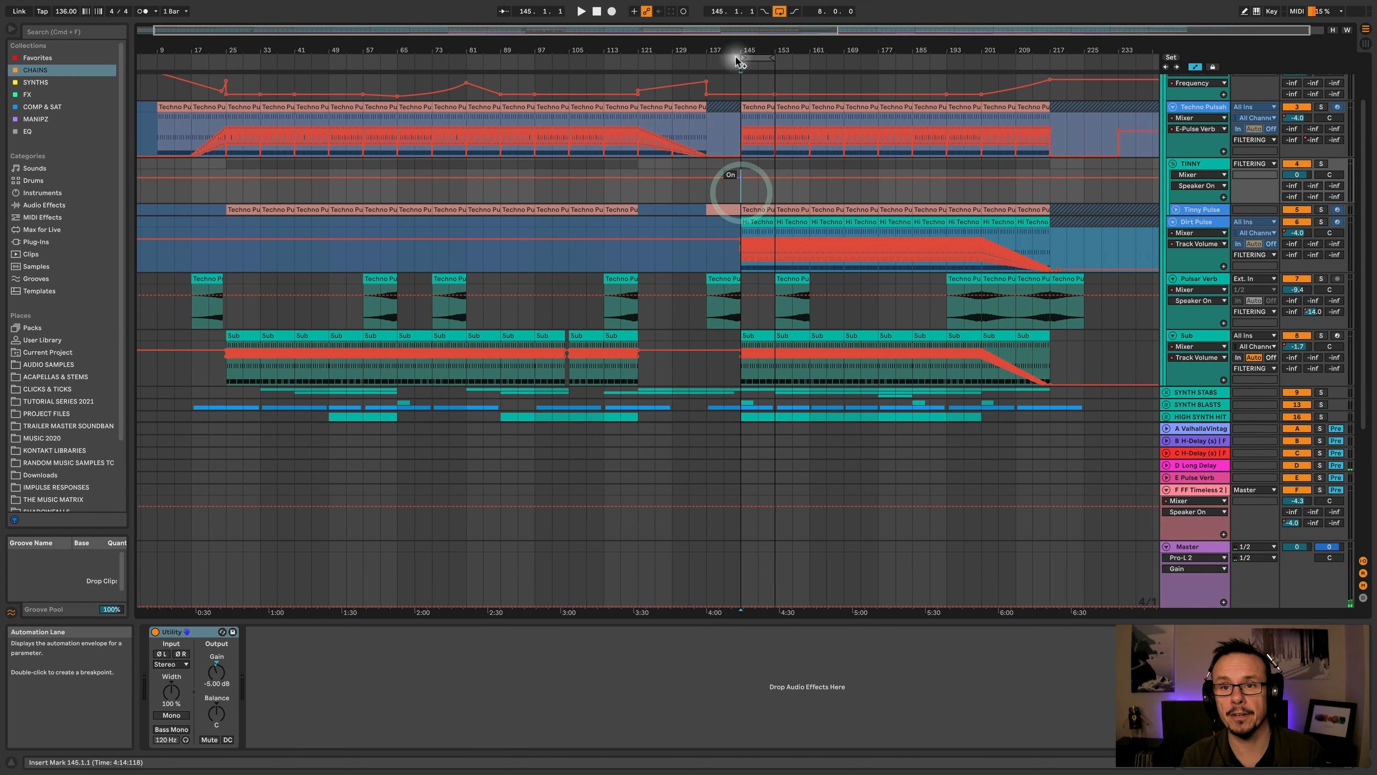
left_click_drag(774, 57, 954, 80)
scroll(830, 163, "down", 3)
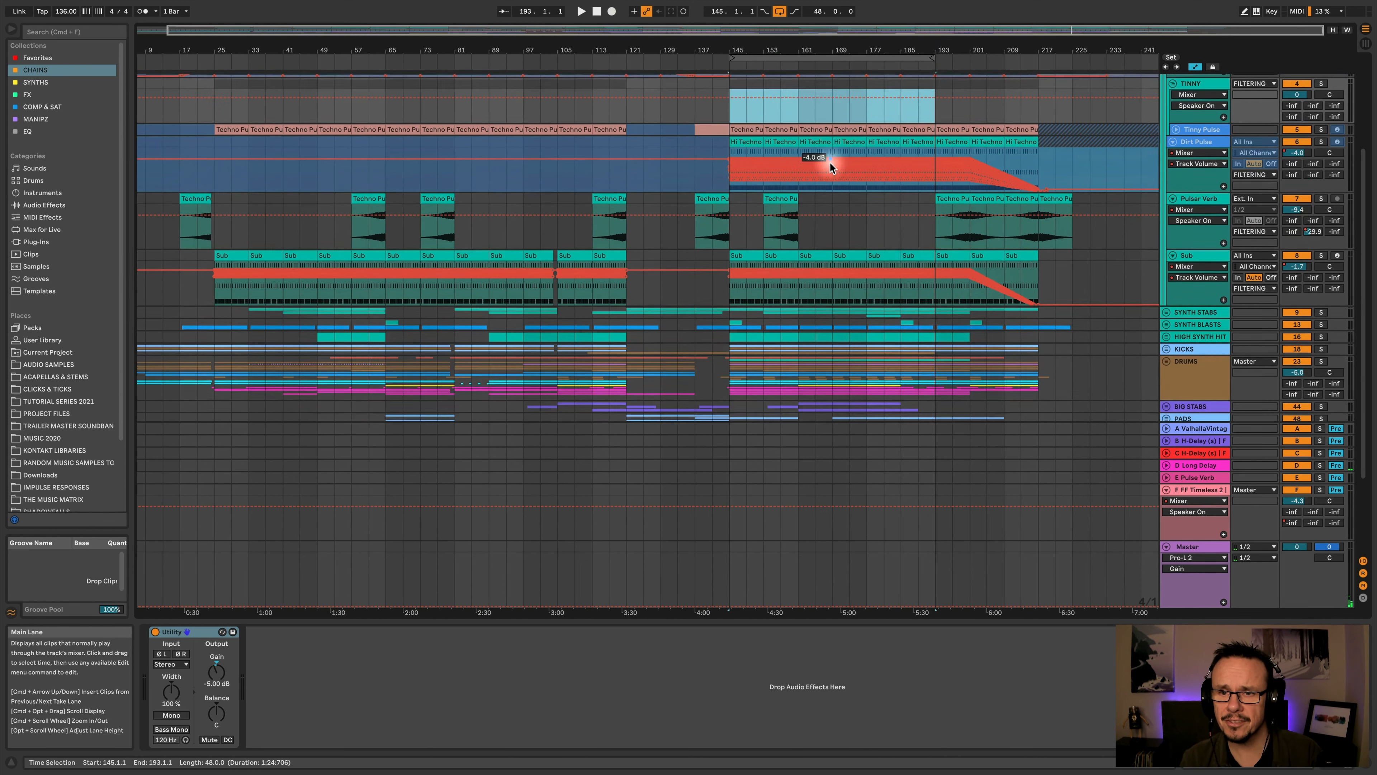
Expand the BIG STABS group and play the full mix from bar 145
scroll(830, 165, "down", 5)
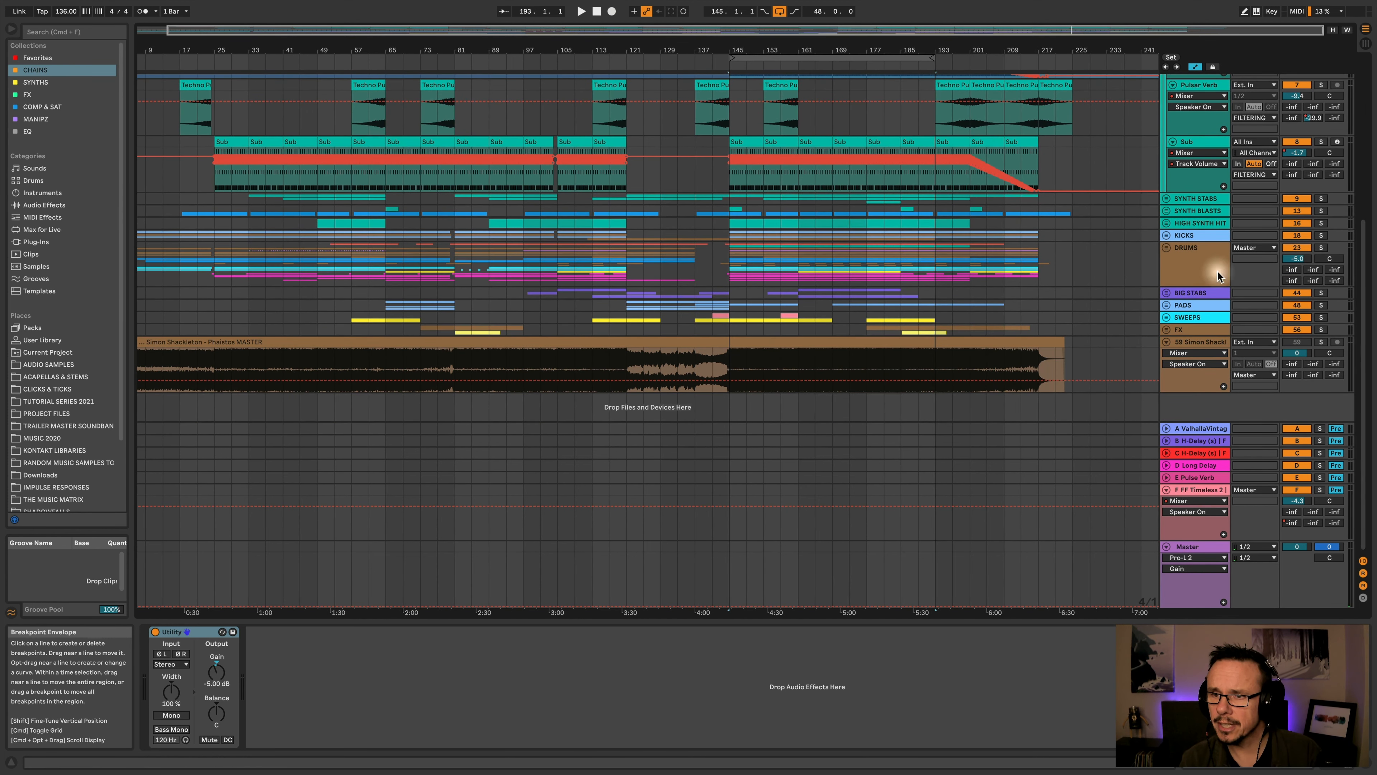
left_click(1165, 292)
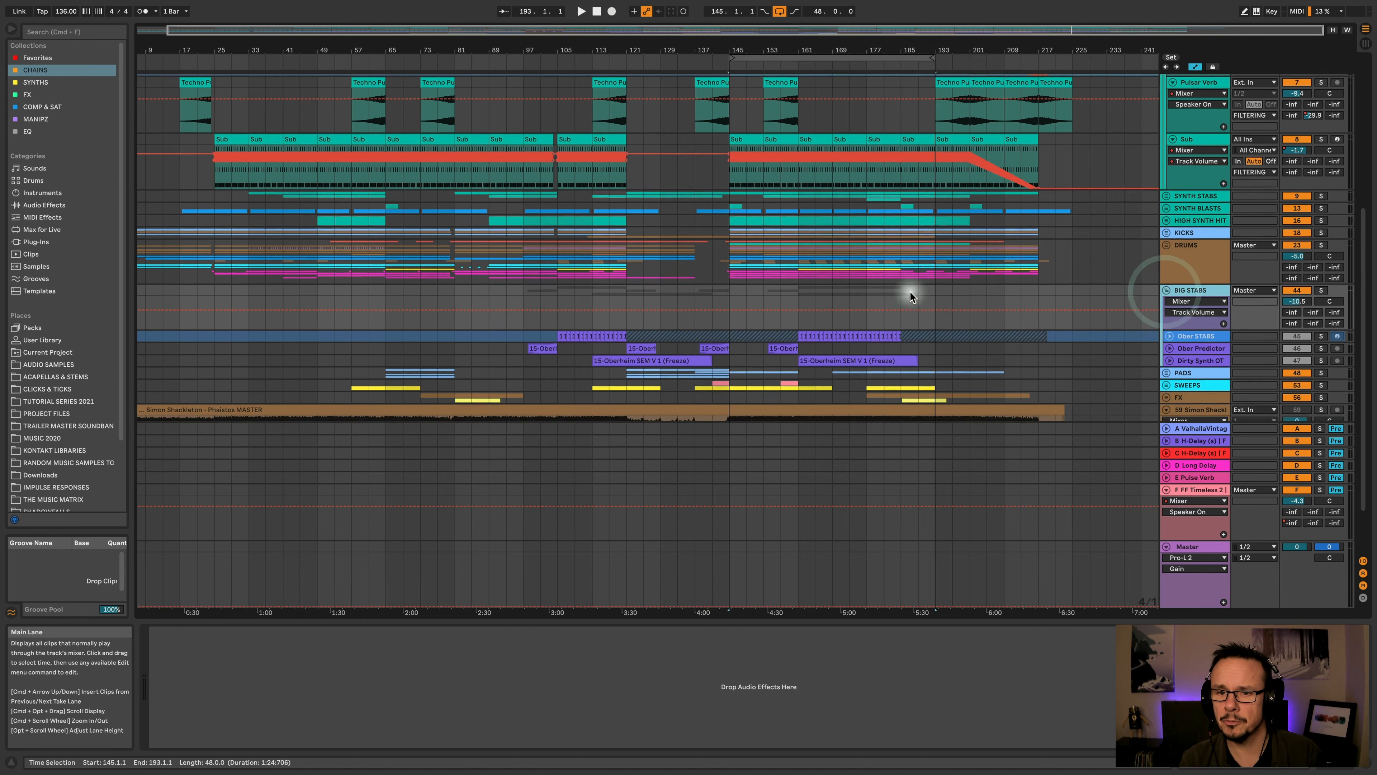
scroll(910, 291, "down", 3)
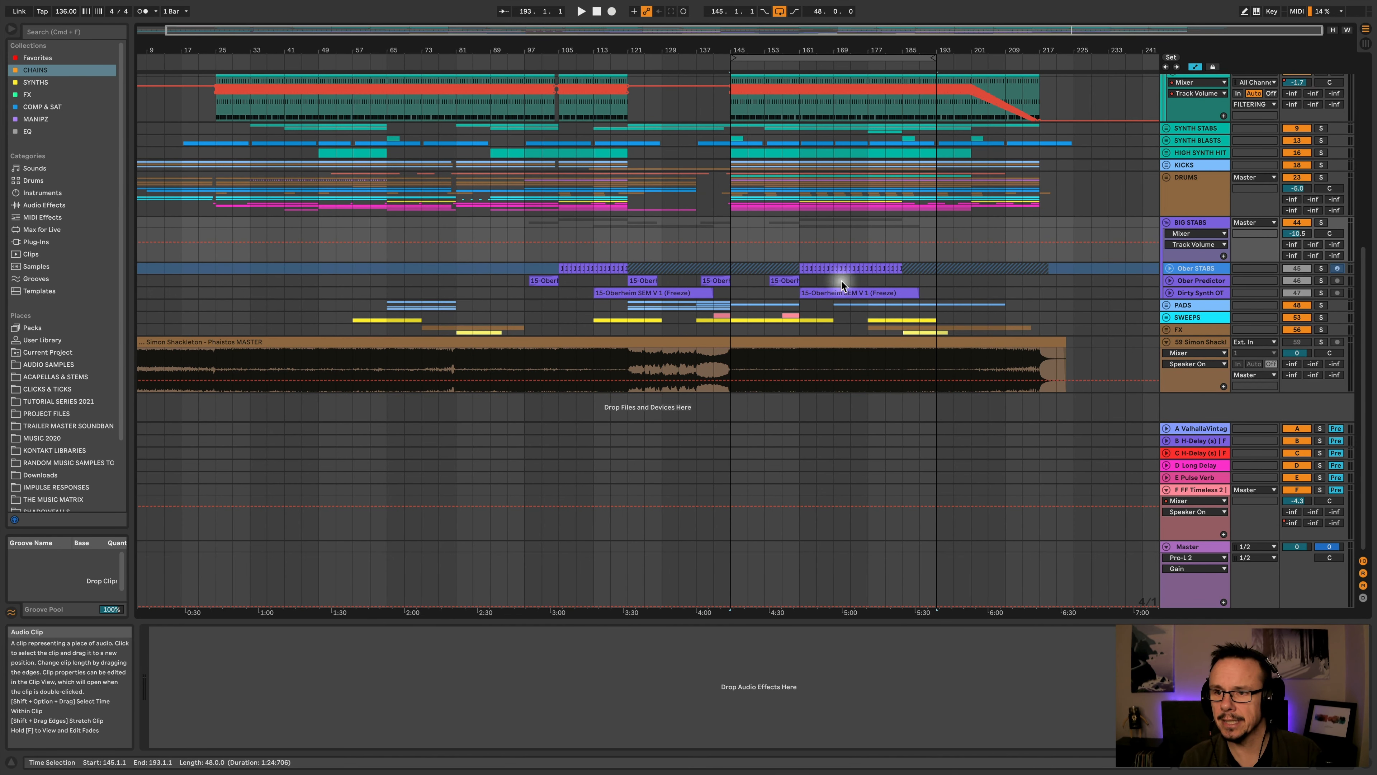
key("space")
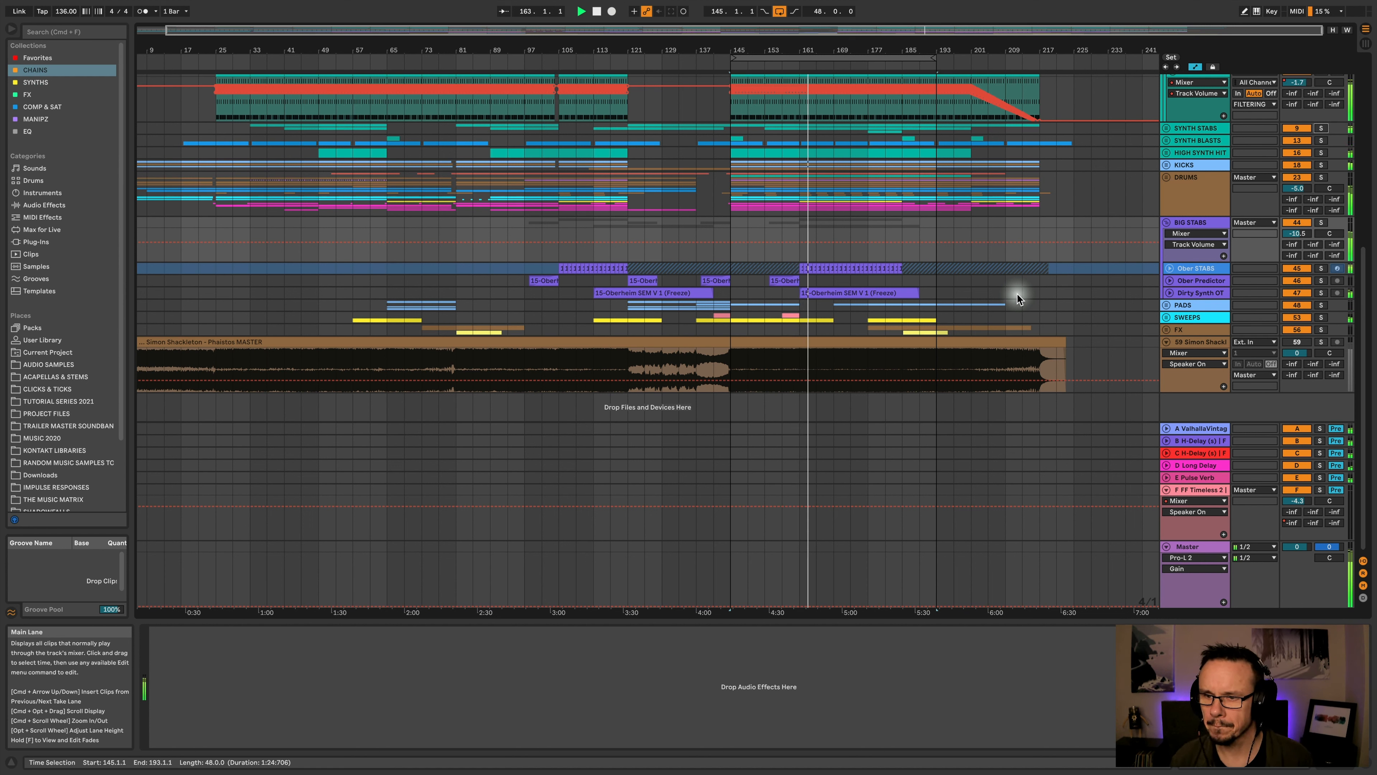
Select return tracks A through F, stop playback and set the playback start to bar 161 on the BIG STABS track
left_click(1204, 487)
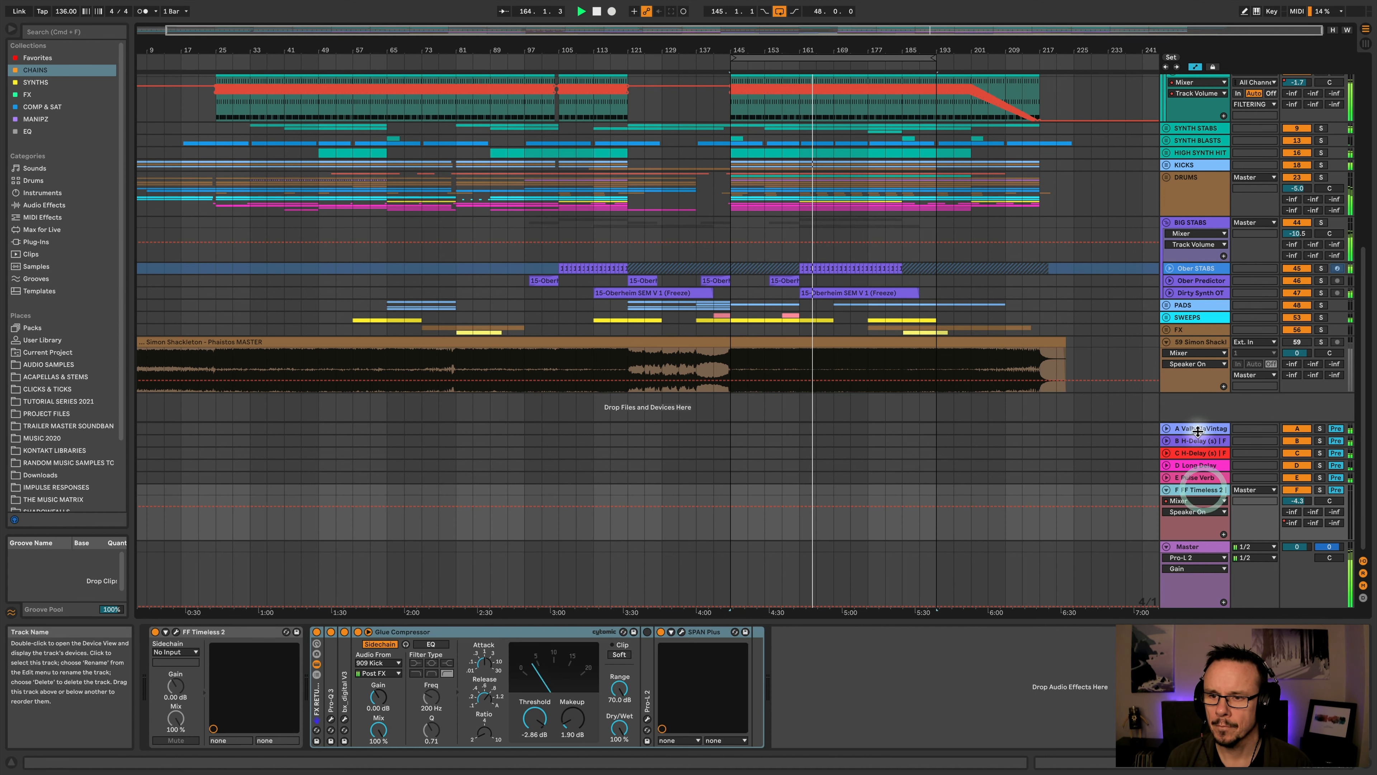
left_click(1197, 428)
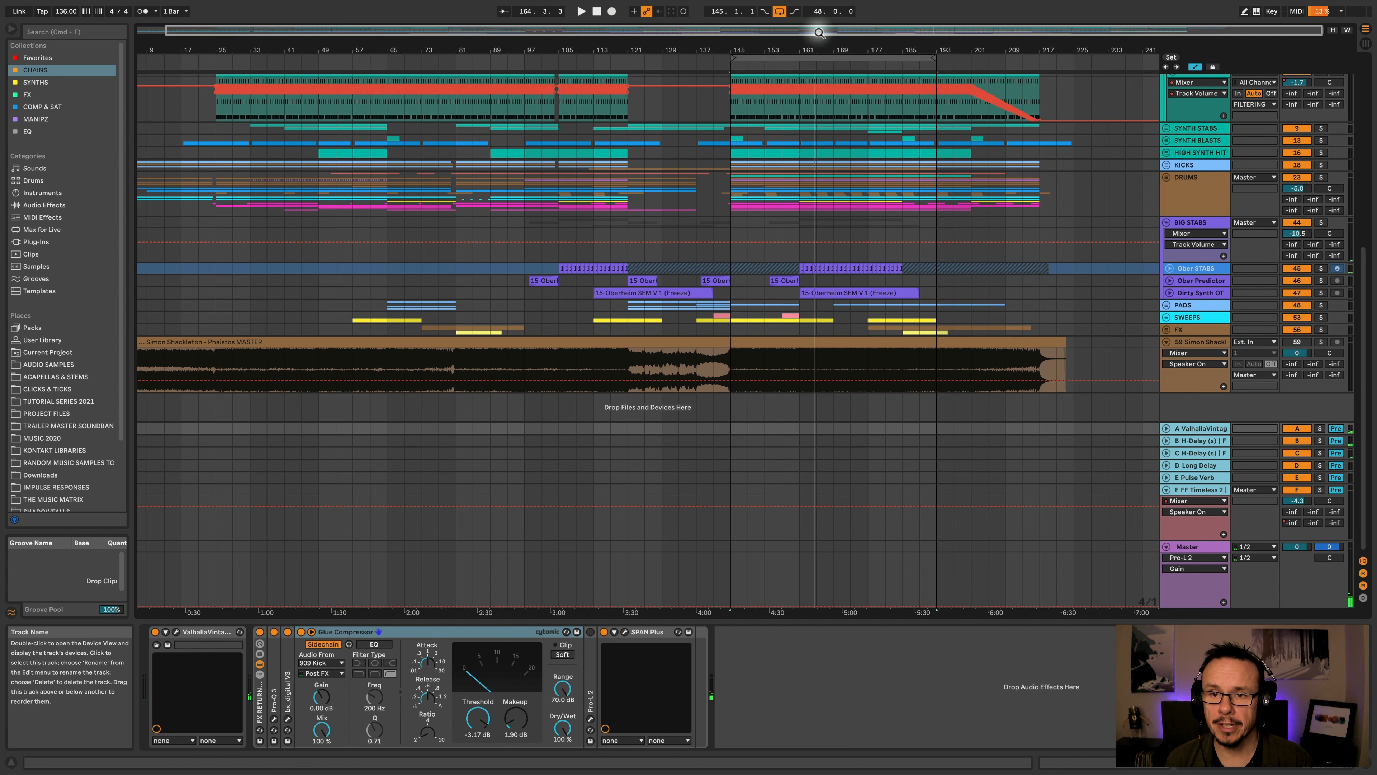
left_click(799, 223)
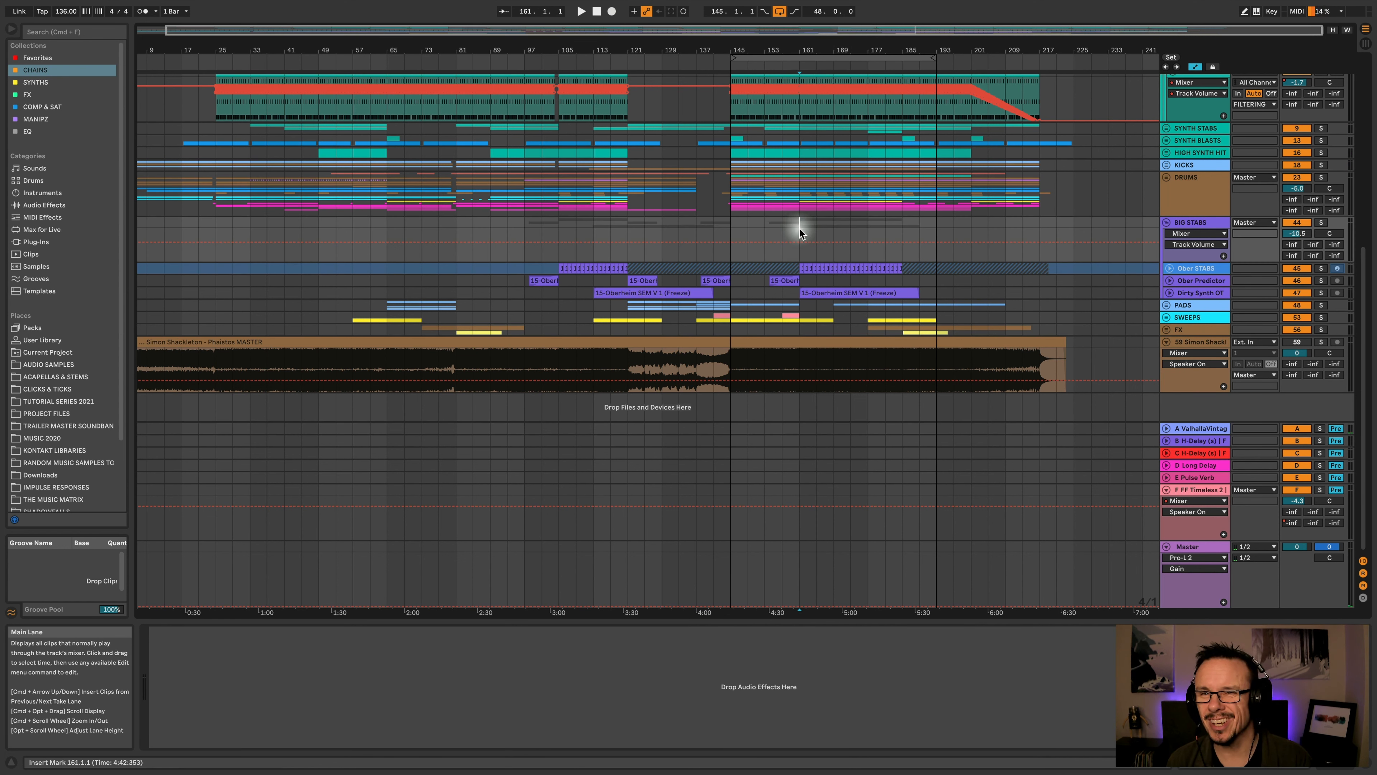
Deactivate all six return tracks, A through F, and play the mix without return effects from bar 161
left_click(1207, 429)
left_click(1187, 488)
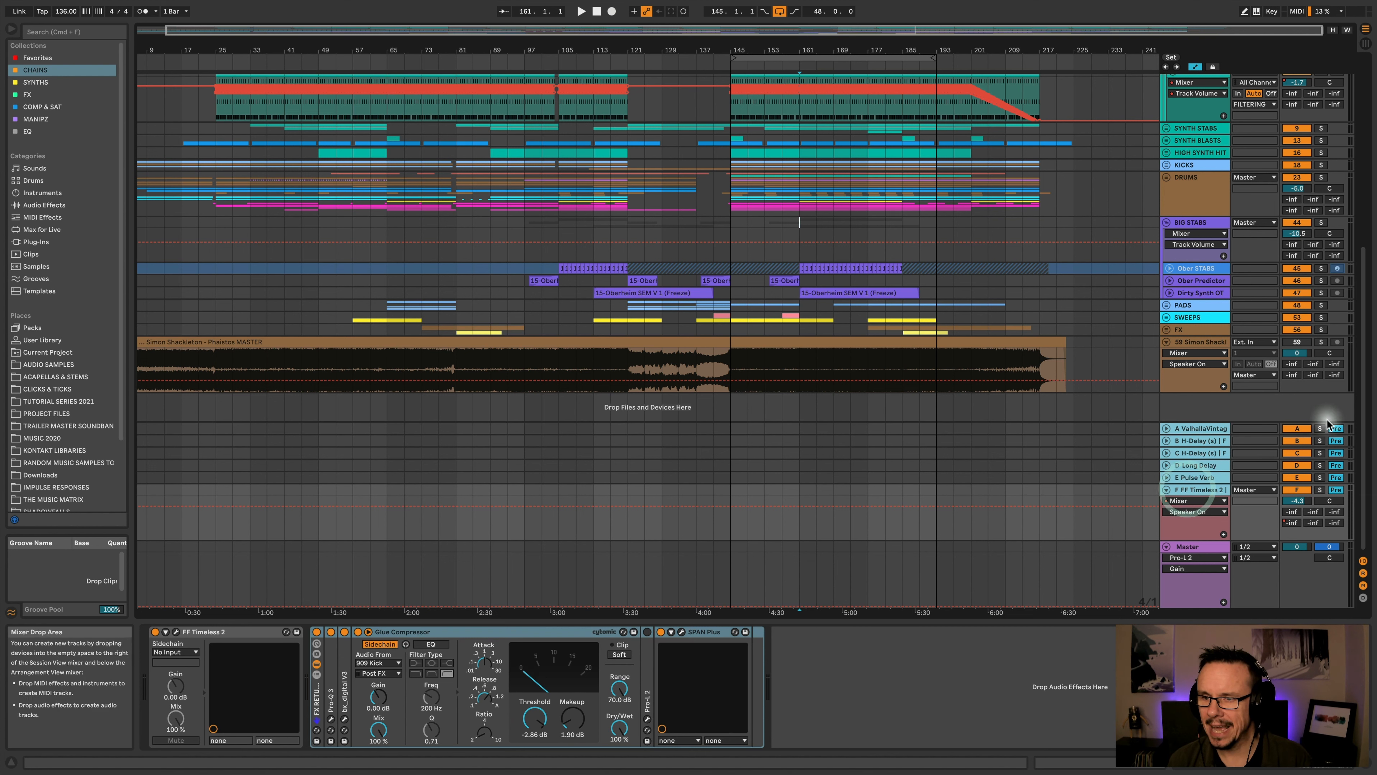
left_click(1299, 428)
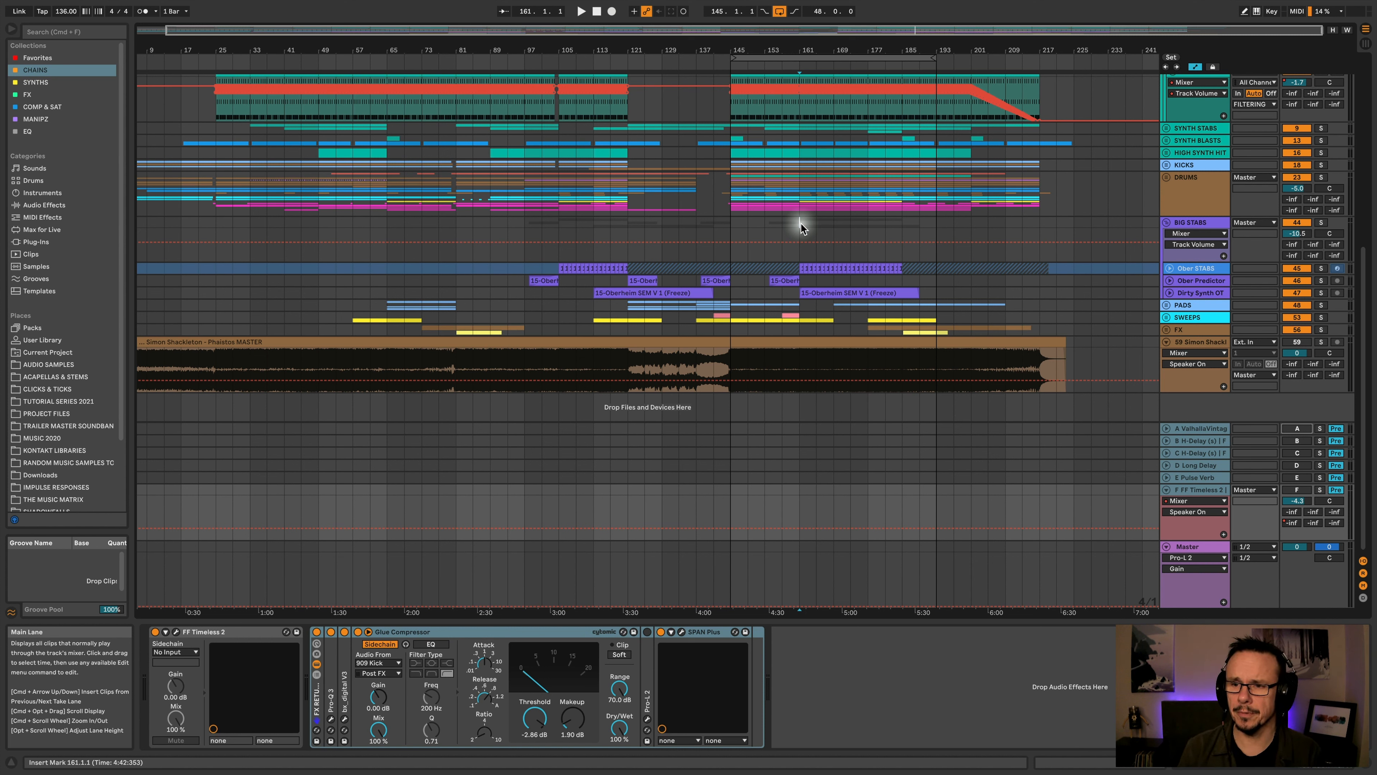
key("space")
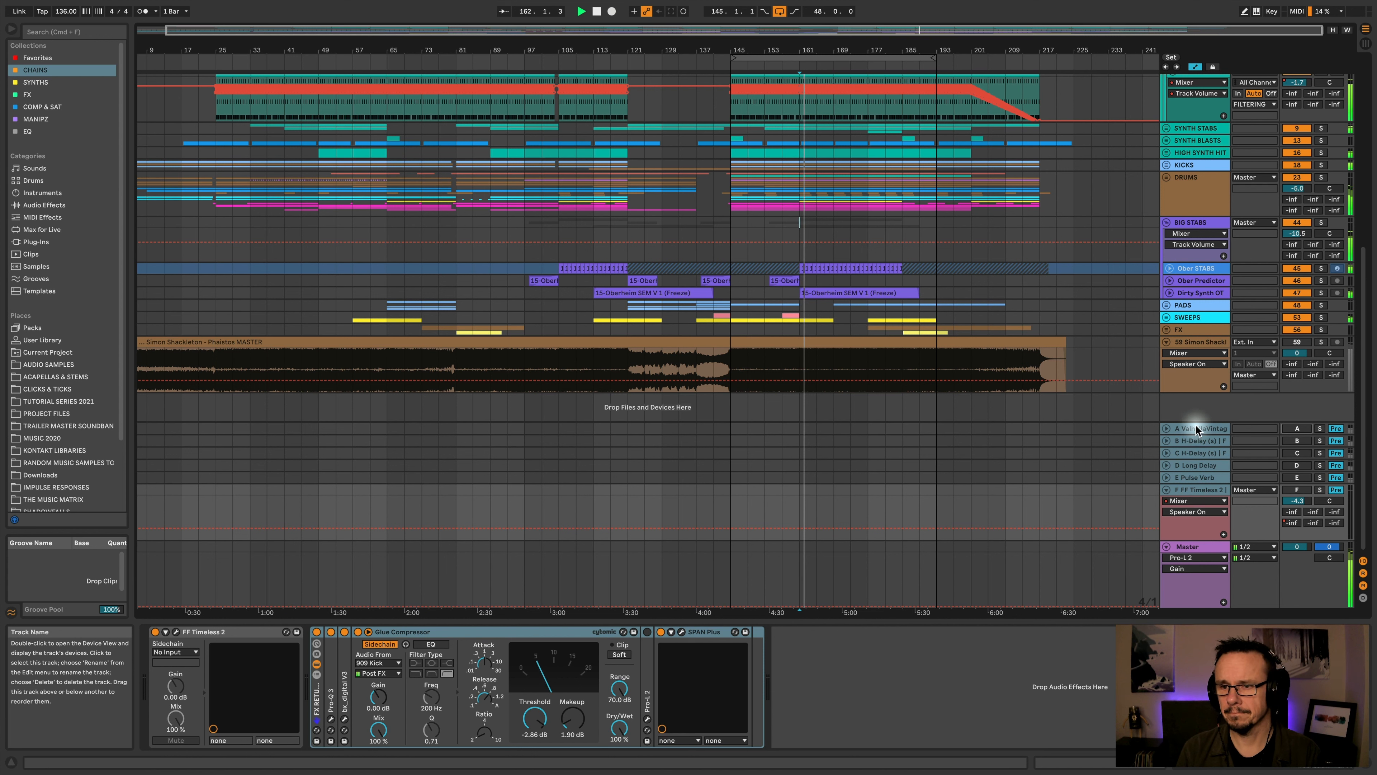
Reactivate all six return tracks during playback, solo them briefly for comparison, and stop playback
left_click(1296, 428)
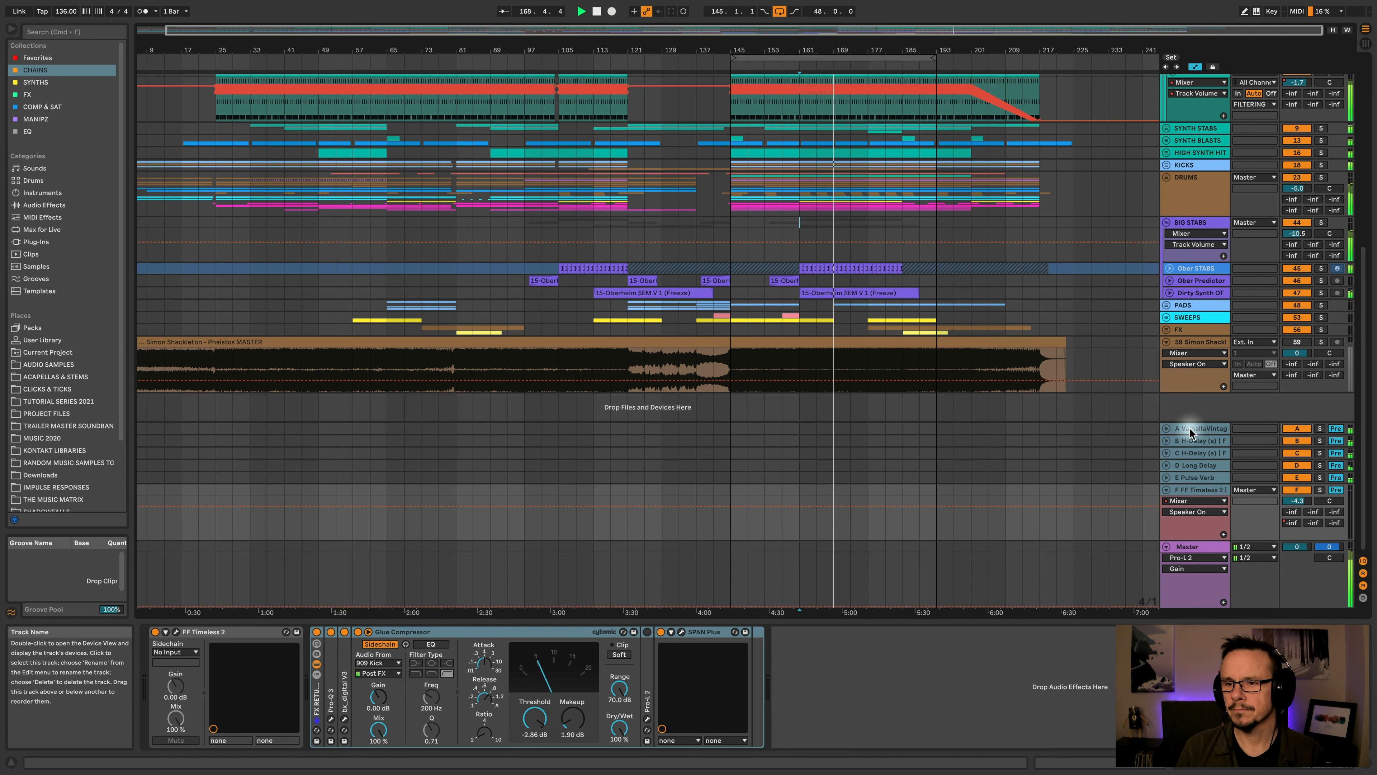
left_click(1319, 429)
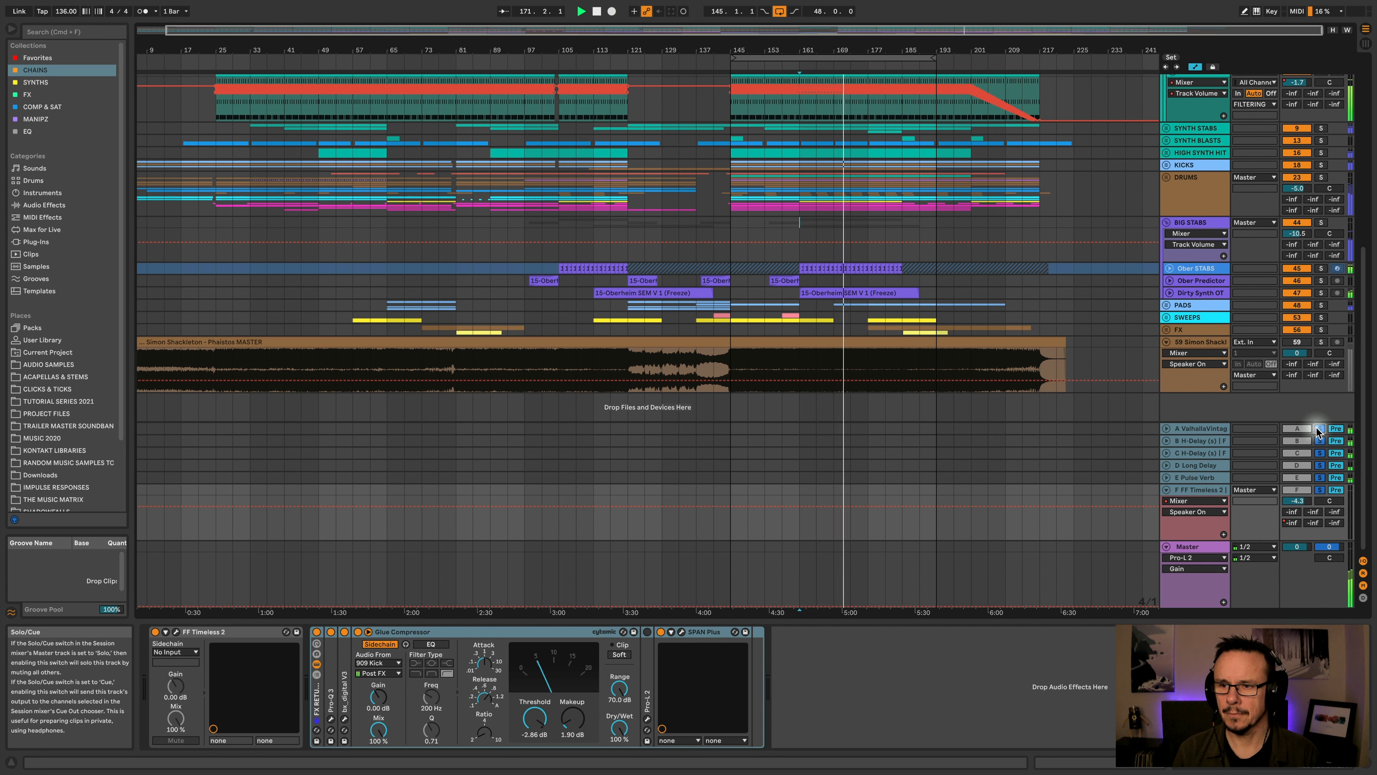
left_click(1317, 428)
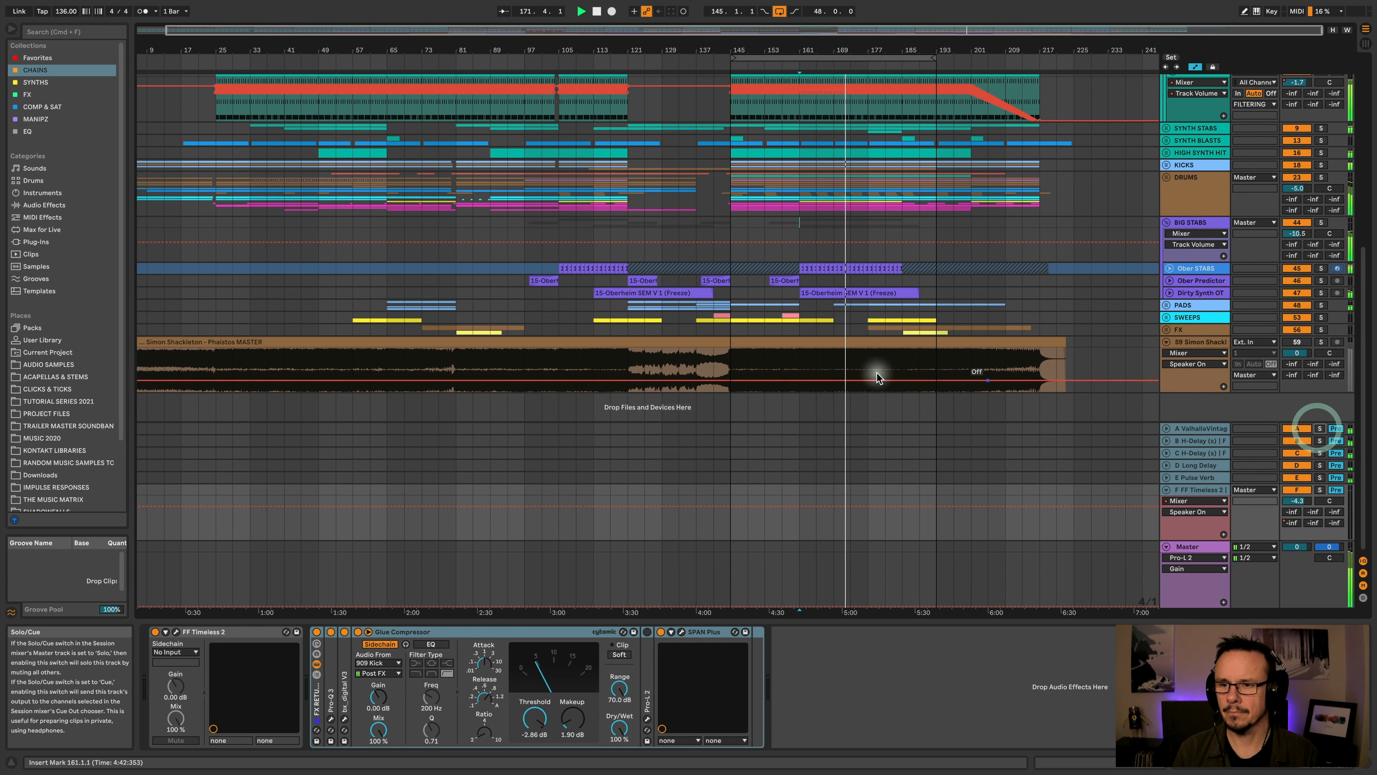
left_click(1191, 427)
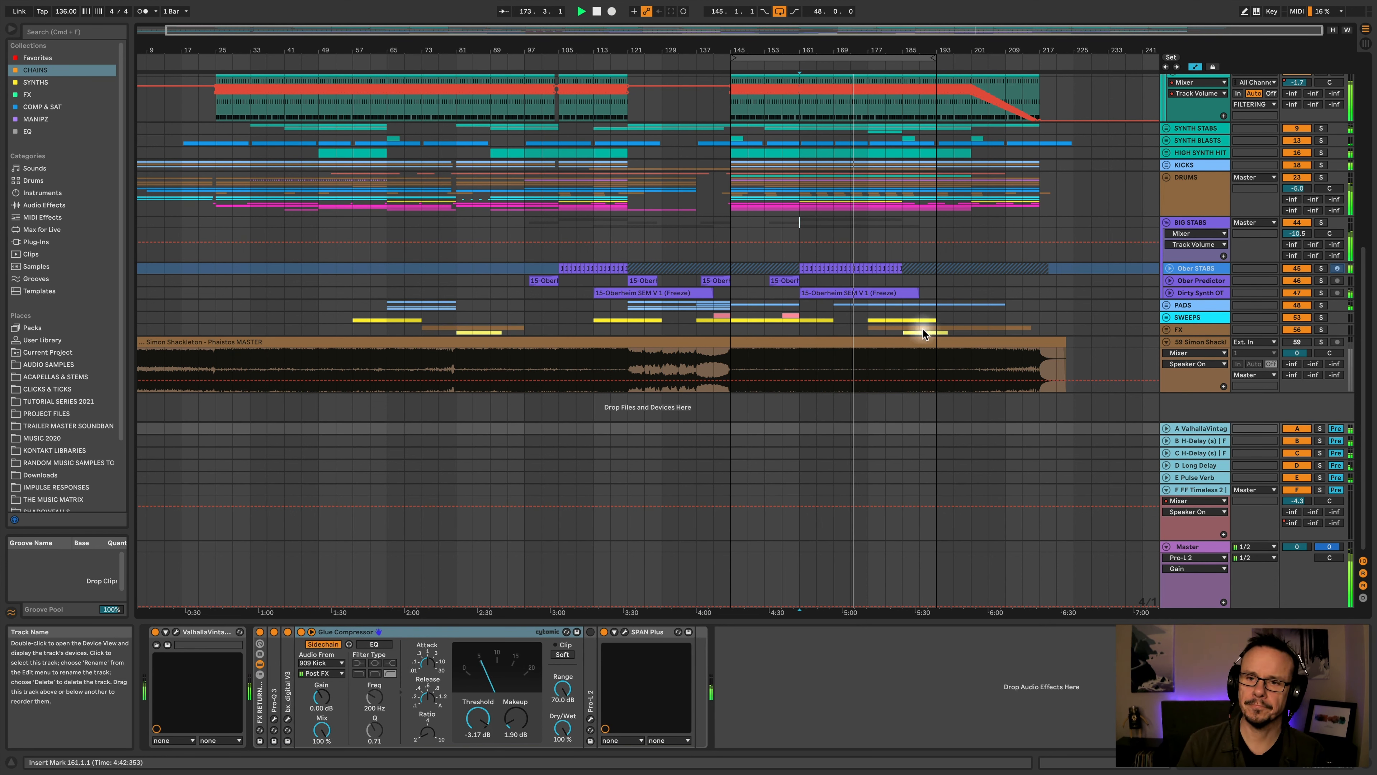
key("space")
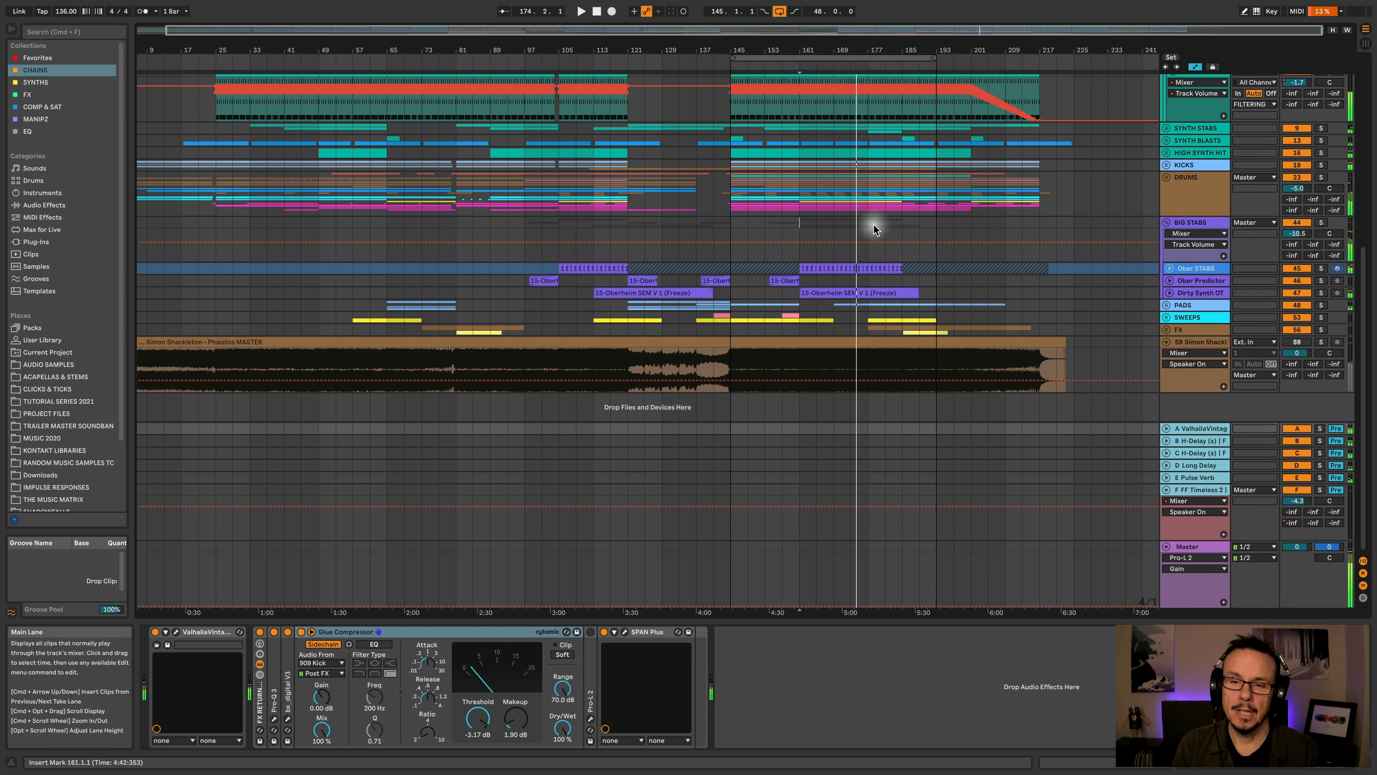